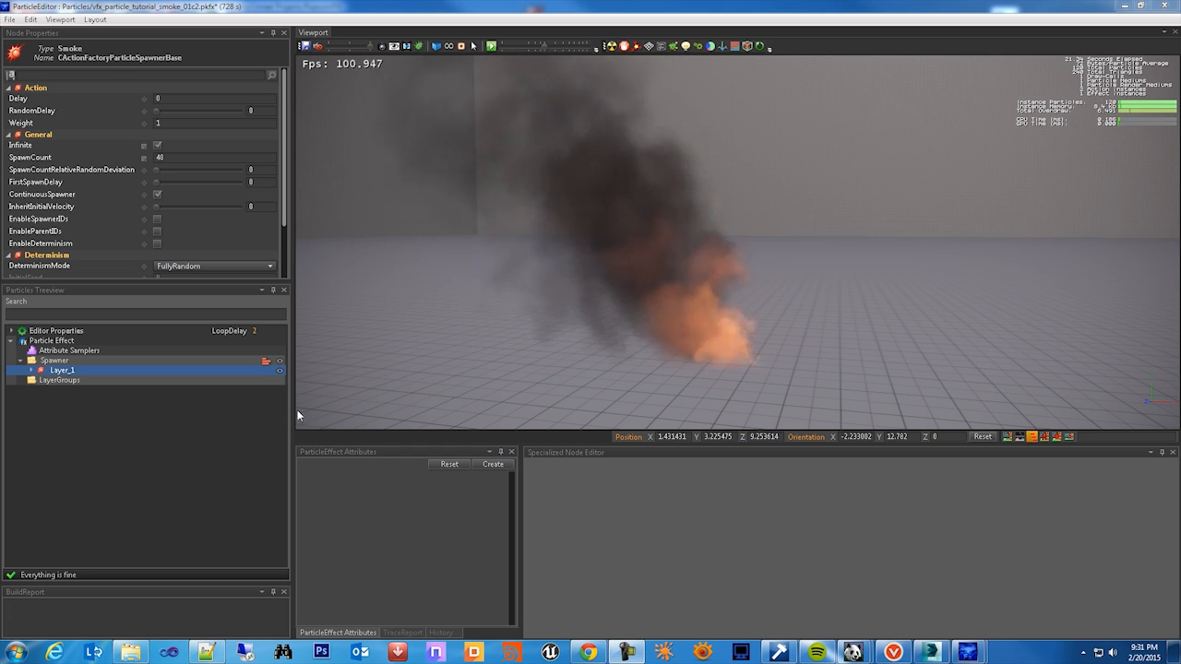
- Examine Layer_1's contents, including its billboard renderer and the evolvers under State_0, and collapse the layer again
click(32, 371)
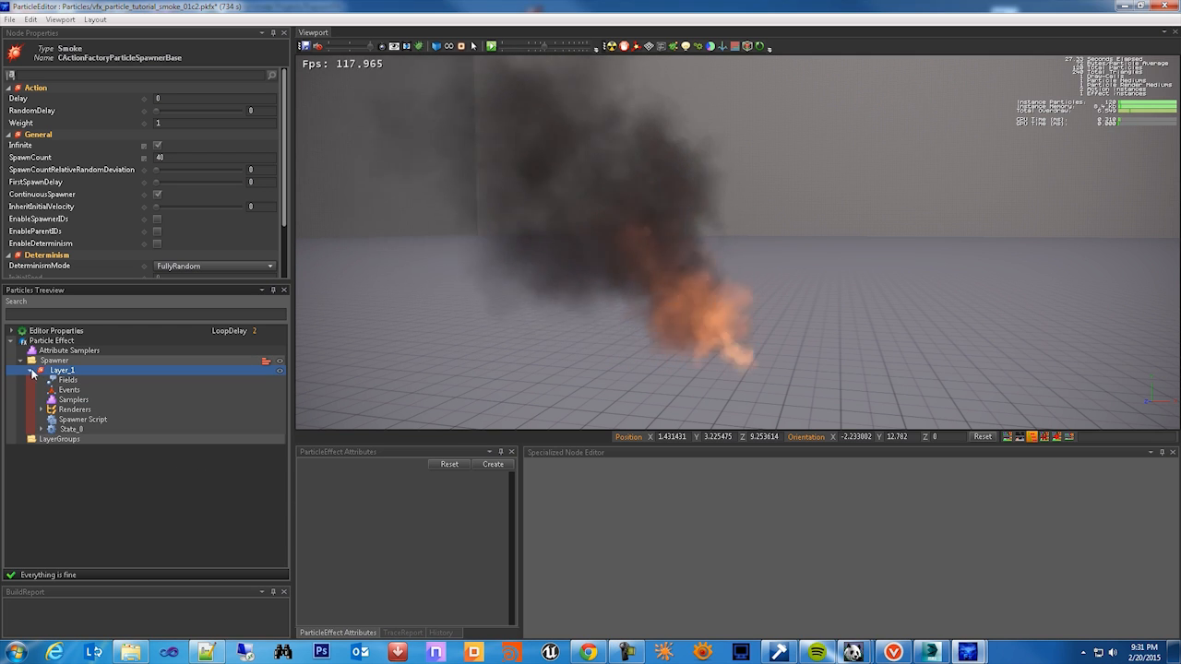
click(32, 371)
click(31, 371)
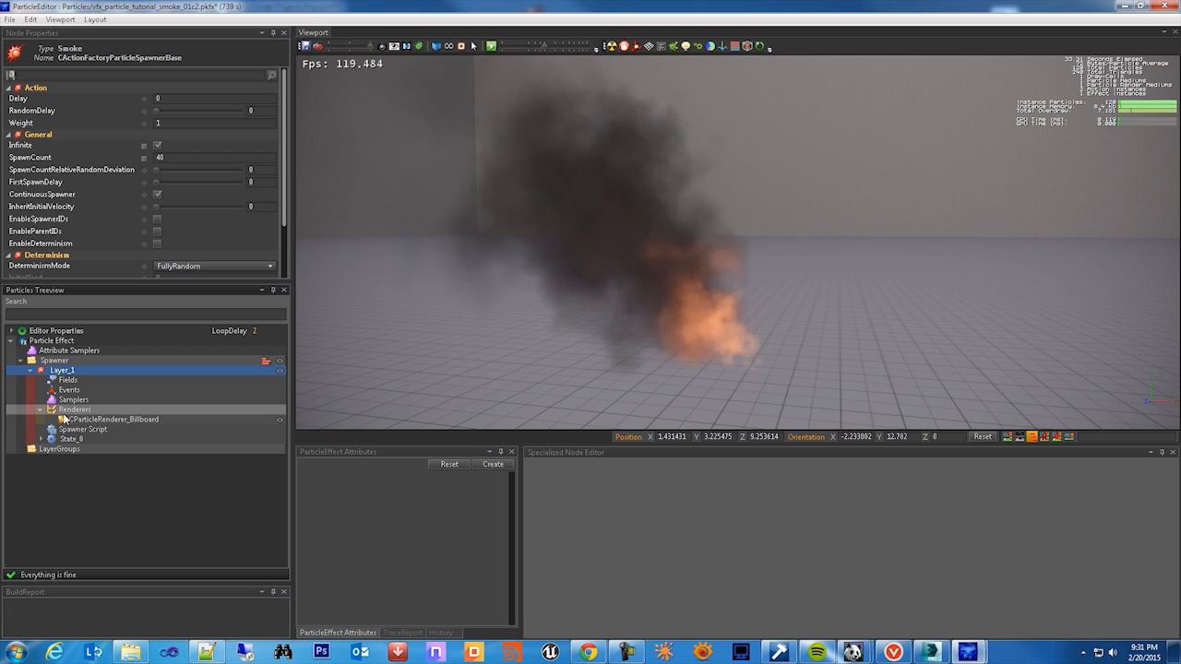
click(112, 419)
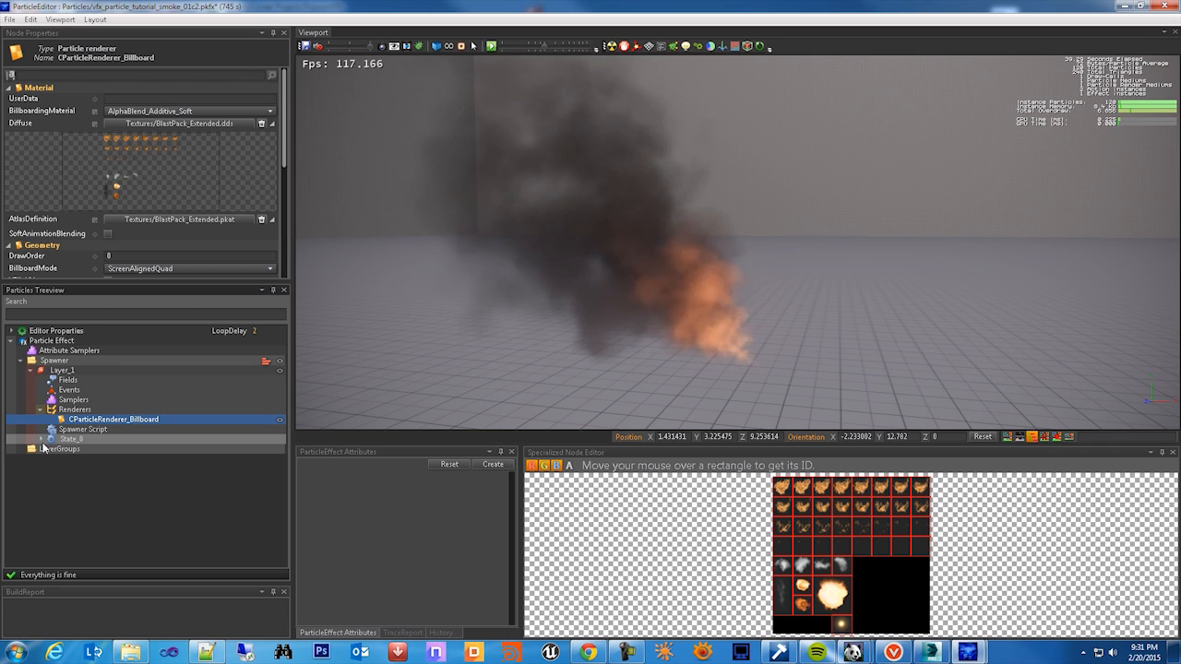
click(40, 440)
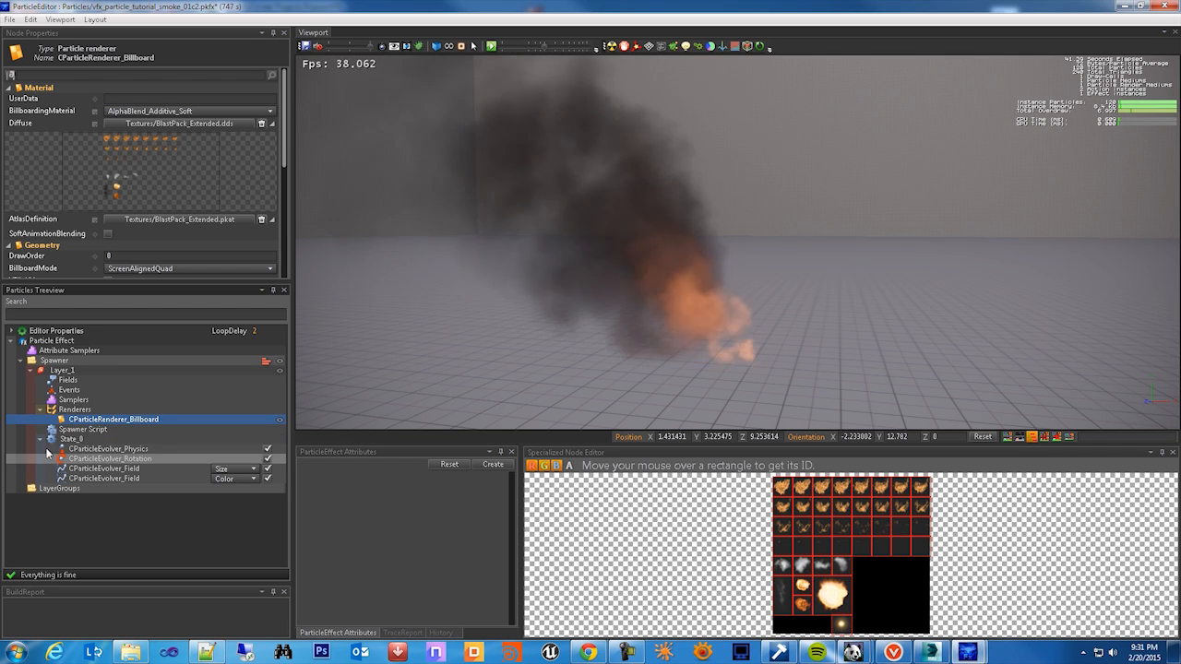
click(41, 440)
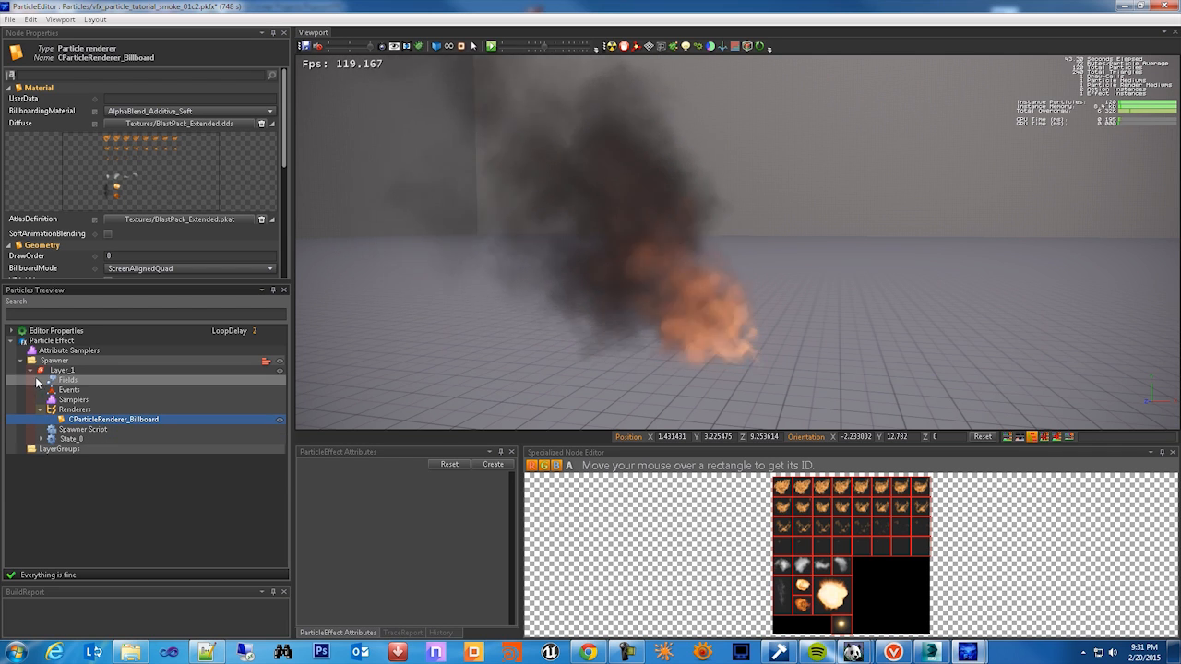
click(41, 411)
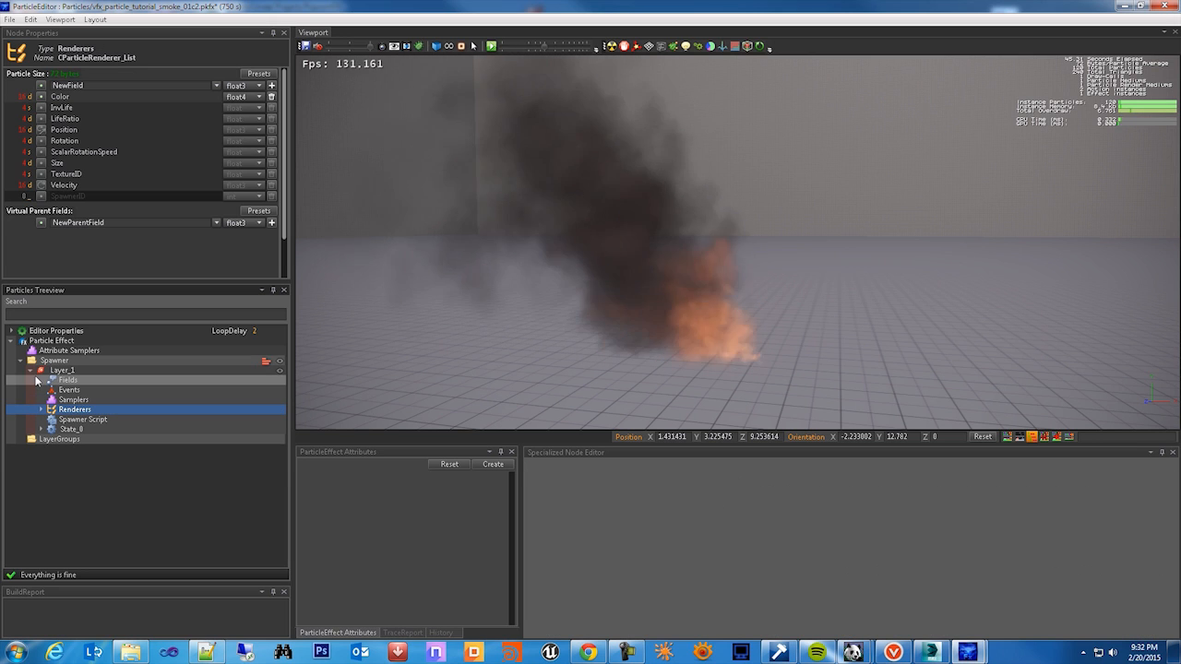
click(32, 371)
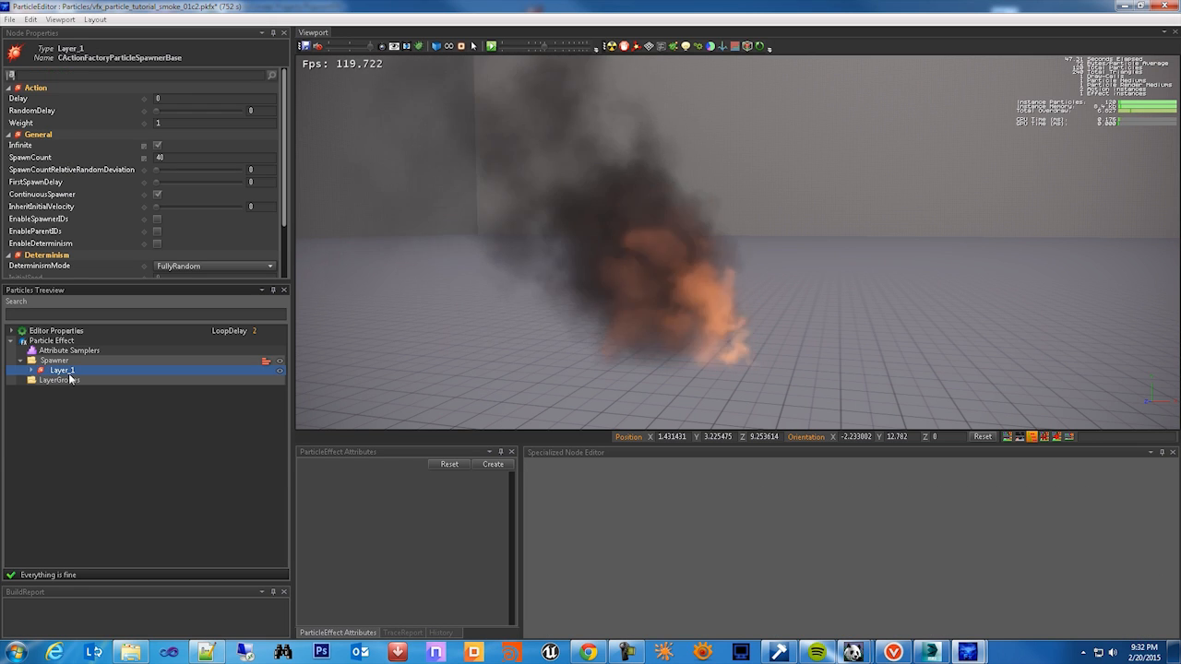
- Rename Layer_1 under the Spawner to Smoke
click(65, 379)
click(65, 371)
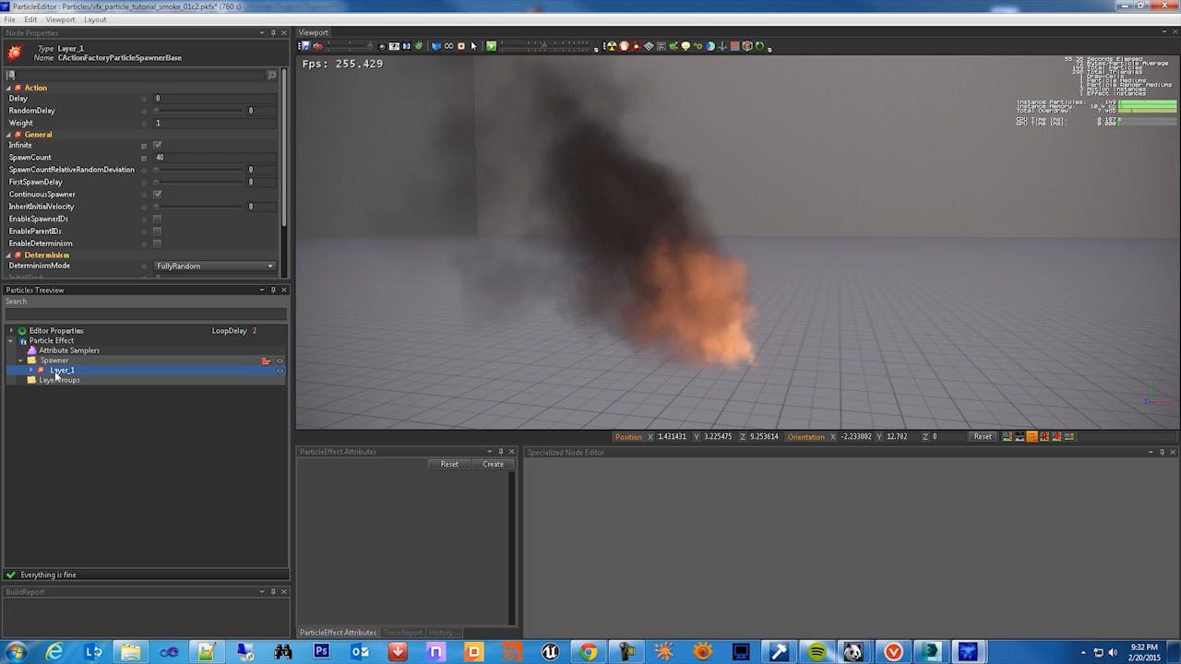
click(56, 362)
click(69, 371)
click(68, 371)
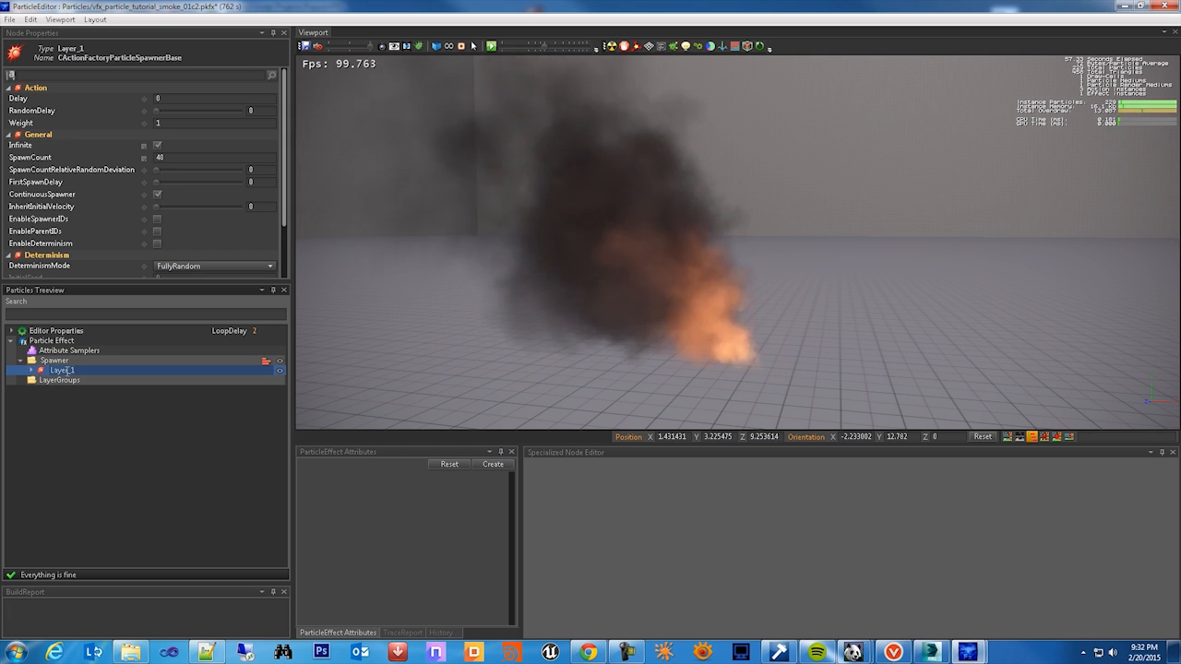
text(Smoke)
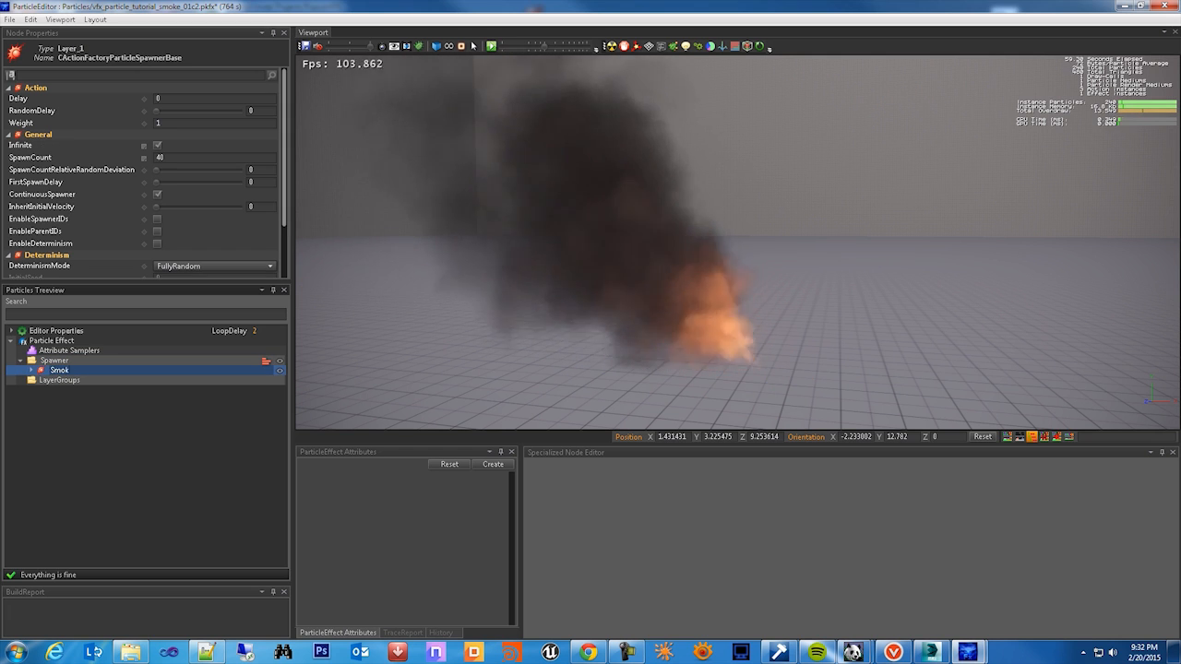
- Switch the Smoke layer's visibility off and on again, and restart the effect
click(280, 370)
click(280, 370)
click(279, 370)
click(279, 370)
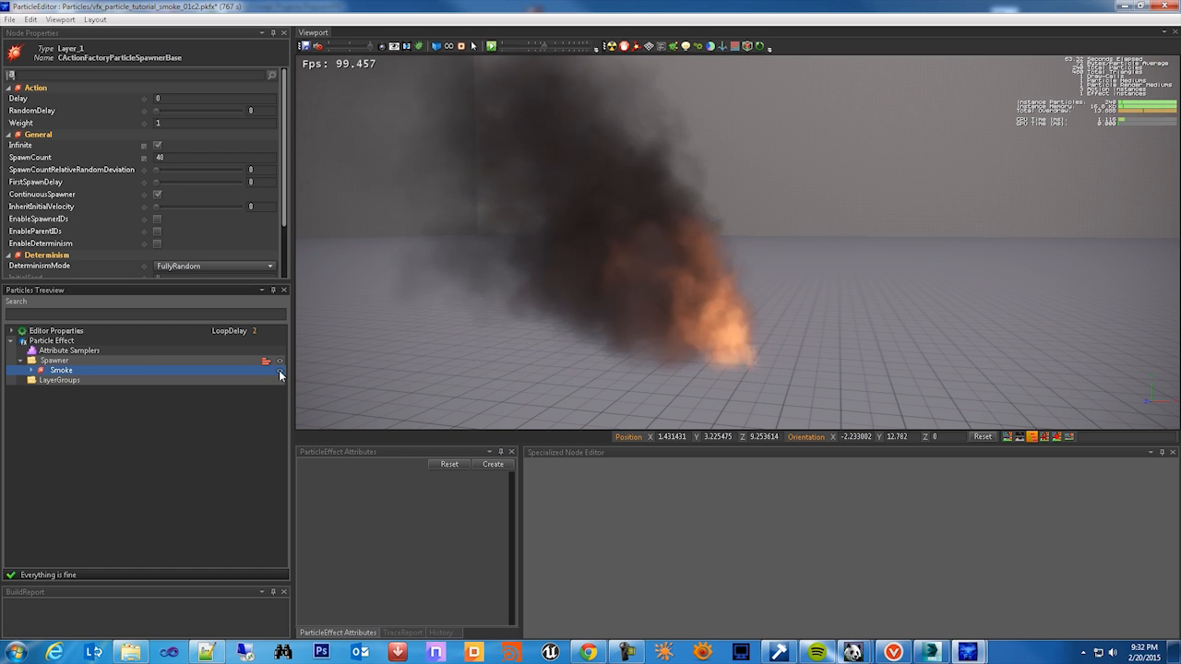
click(613, 48)
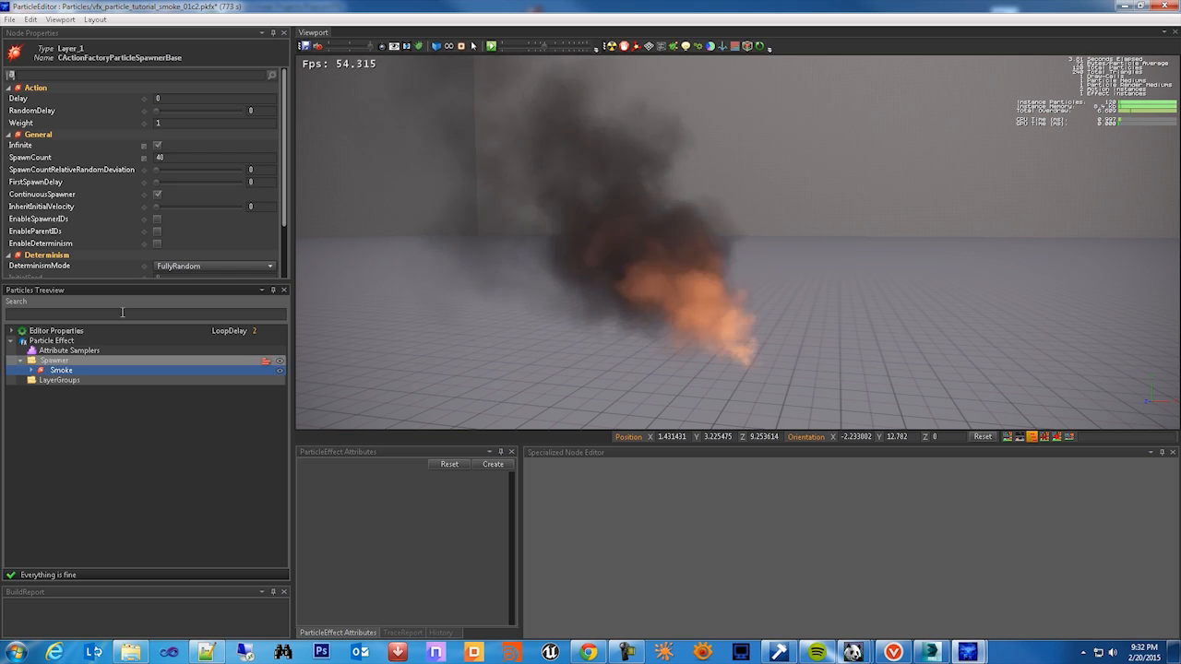
- Set the Smoke layer's SpawnCount to 35 and restart the effect to check it in the viewport
drag(172, 159, 136, 158)
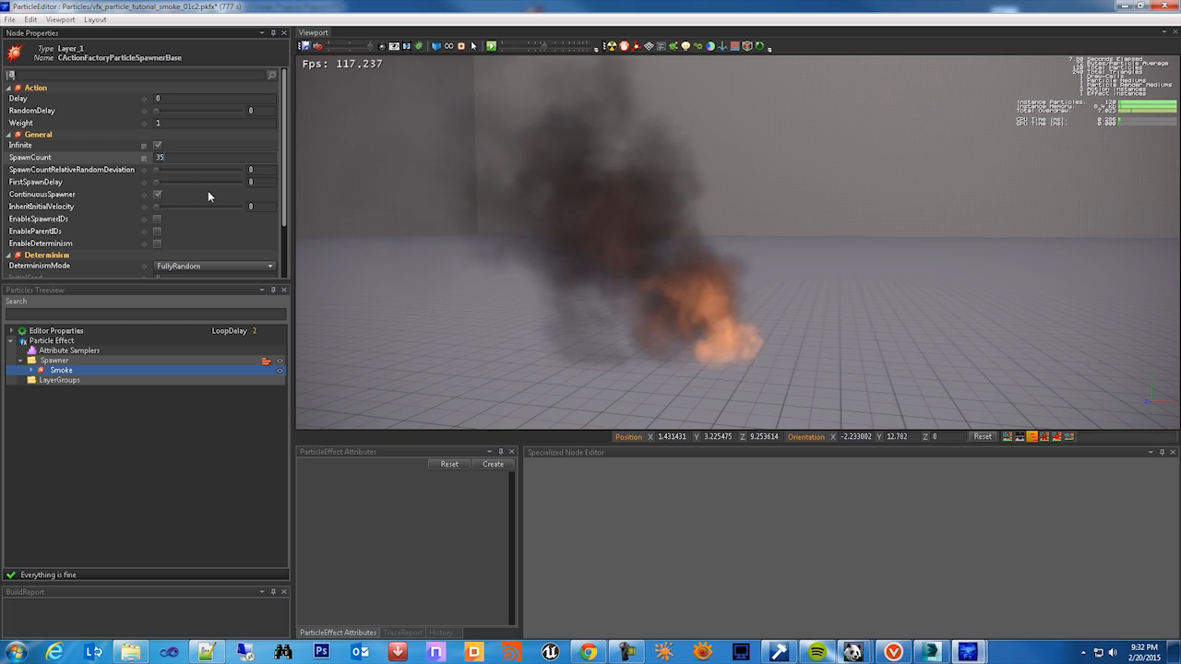
text(35)
key(Return)
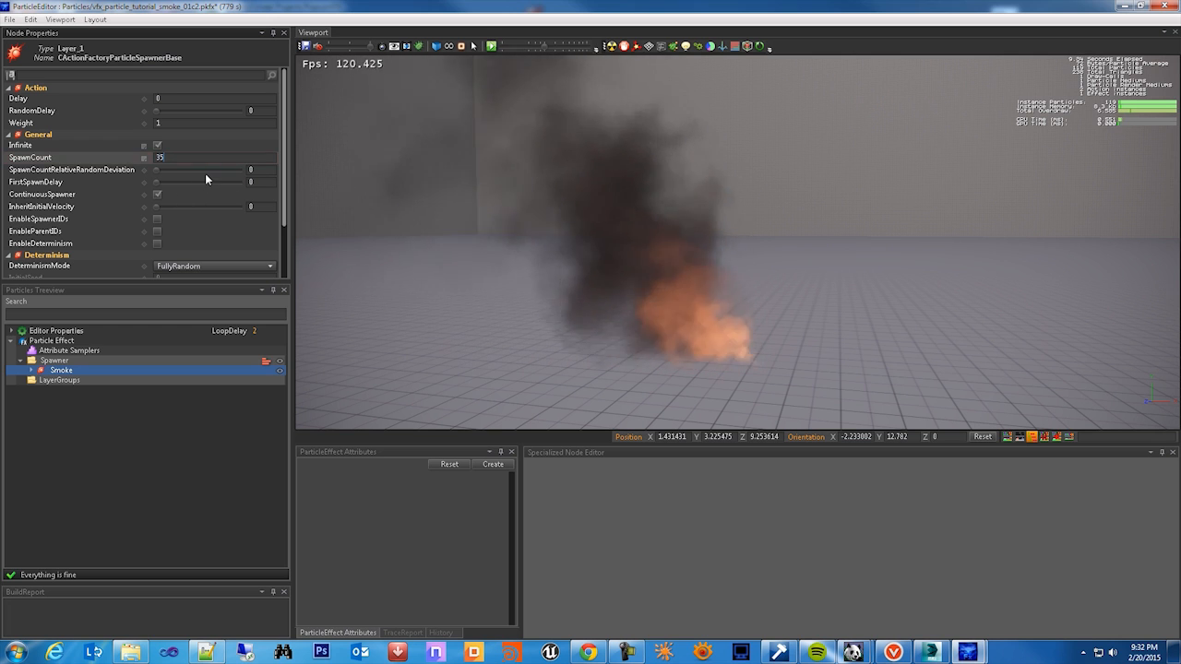
click(612, 46)
right_drag(732, 306, 736, 139)
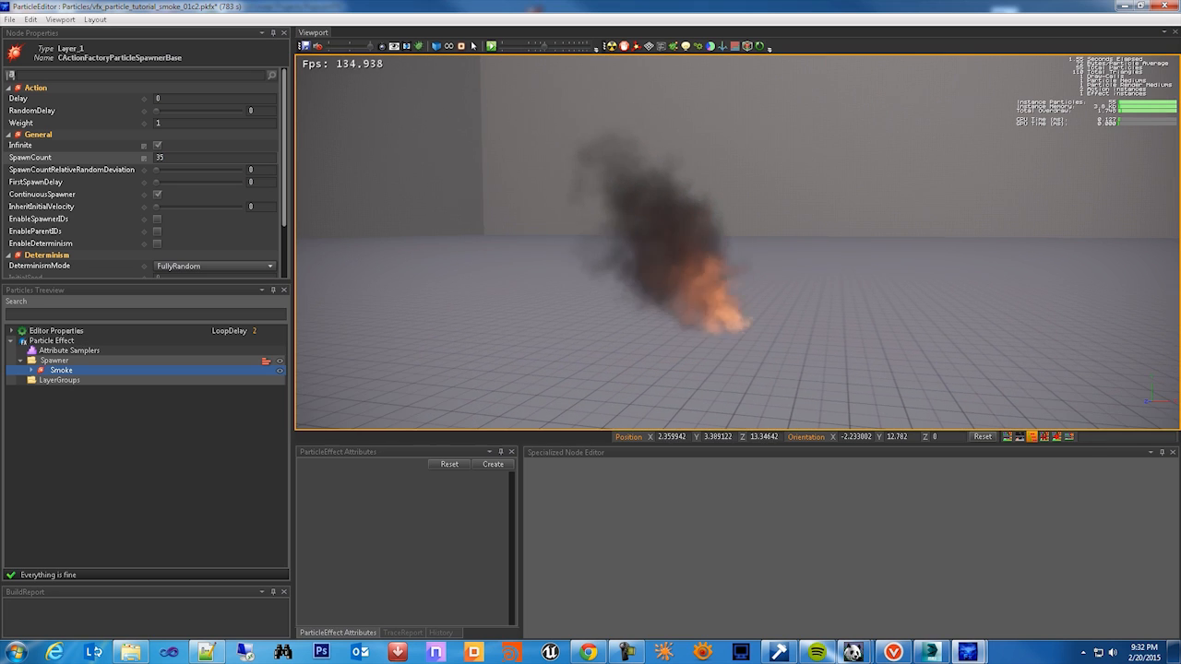
middle_drag(737, 139, 683, 135)
middle_drag(683, 184, 748, 210)
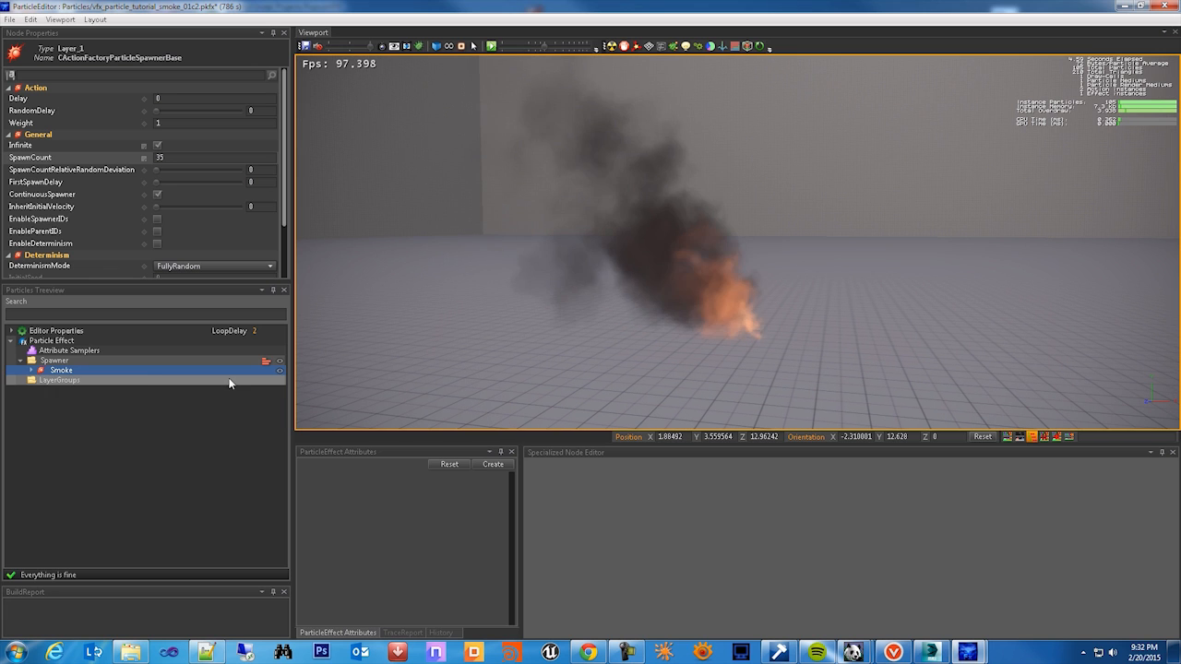
- Add a new layer under the Spawner and name it Light
click(79, 401)
click(58, 362)
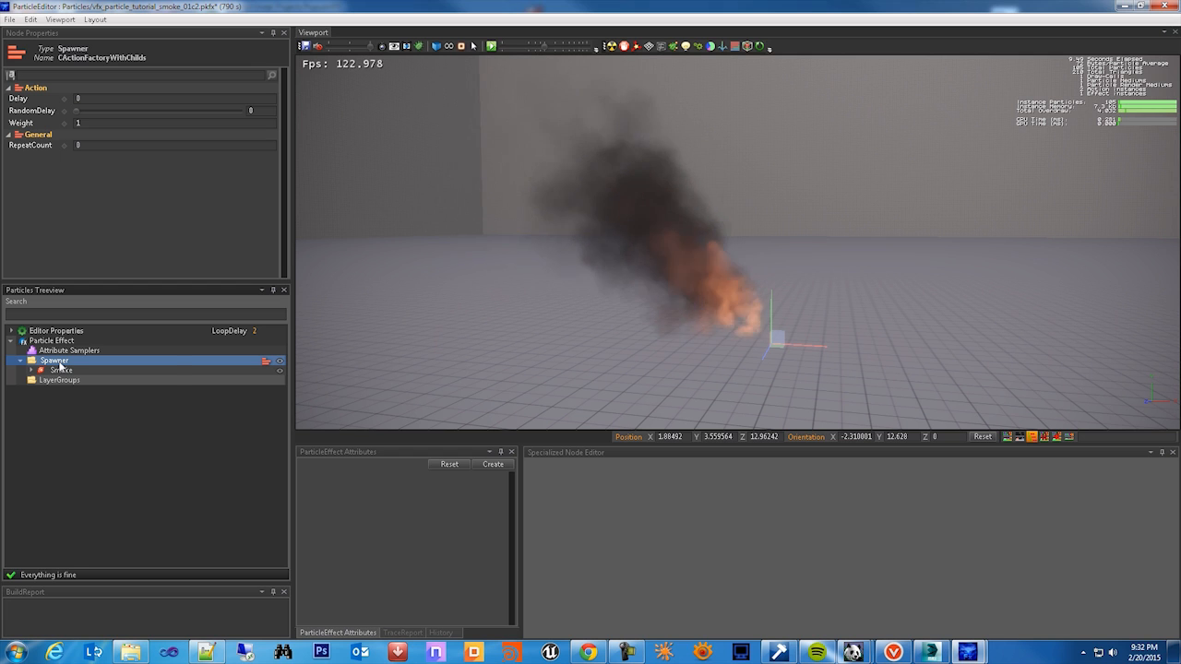
right_click(60, 365)
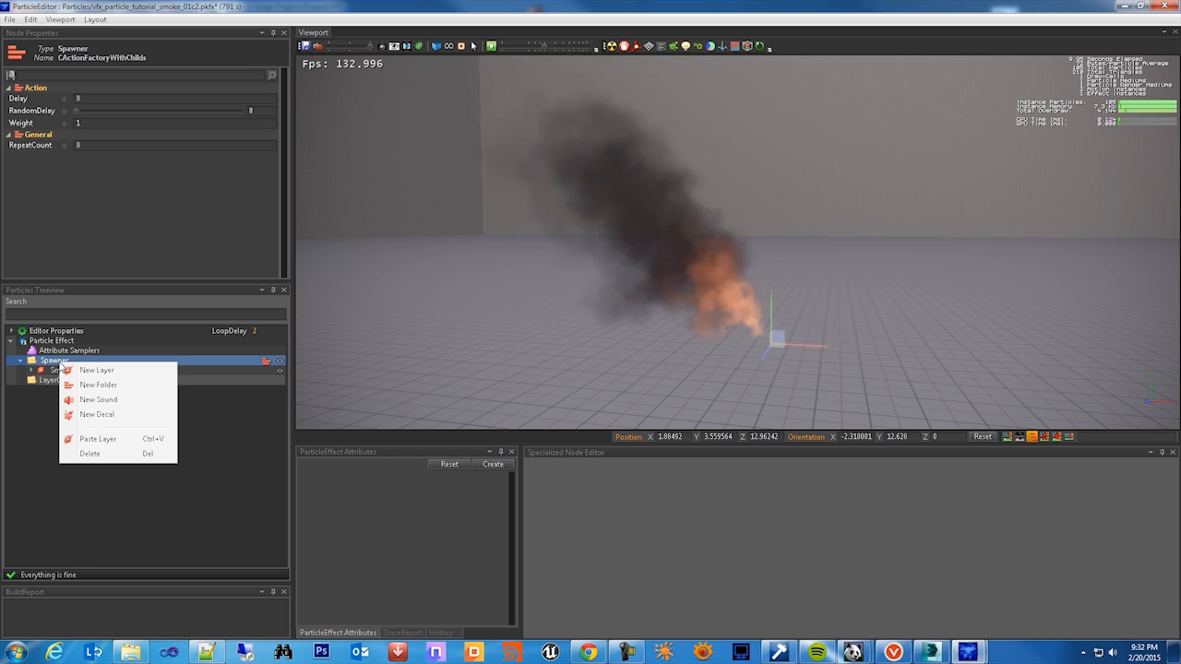
click(116, 372)
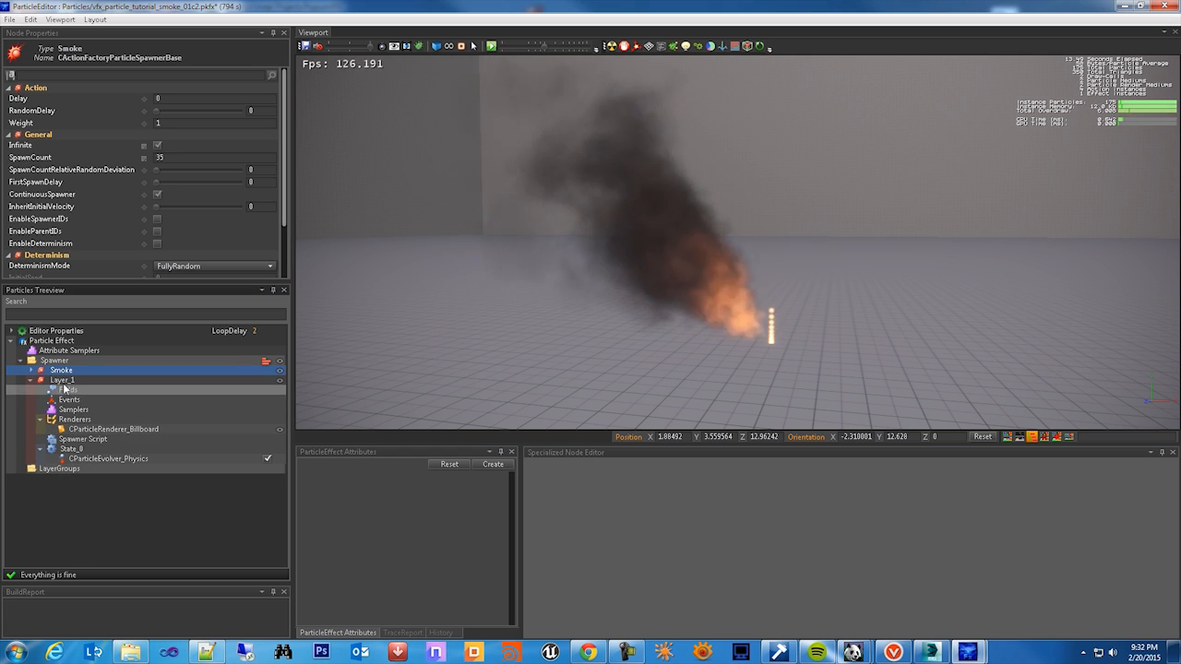
click(67, 381)
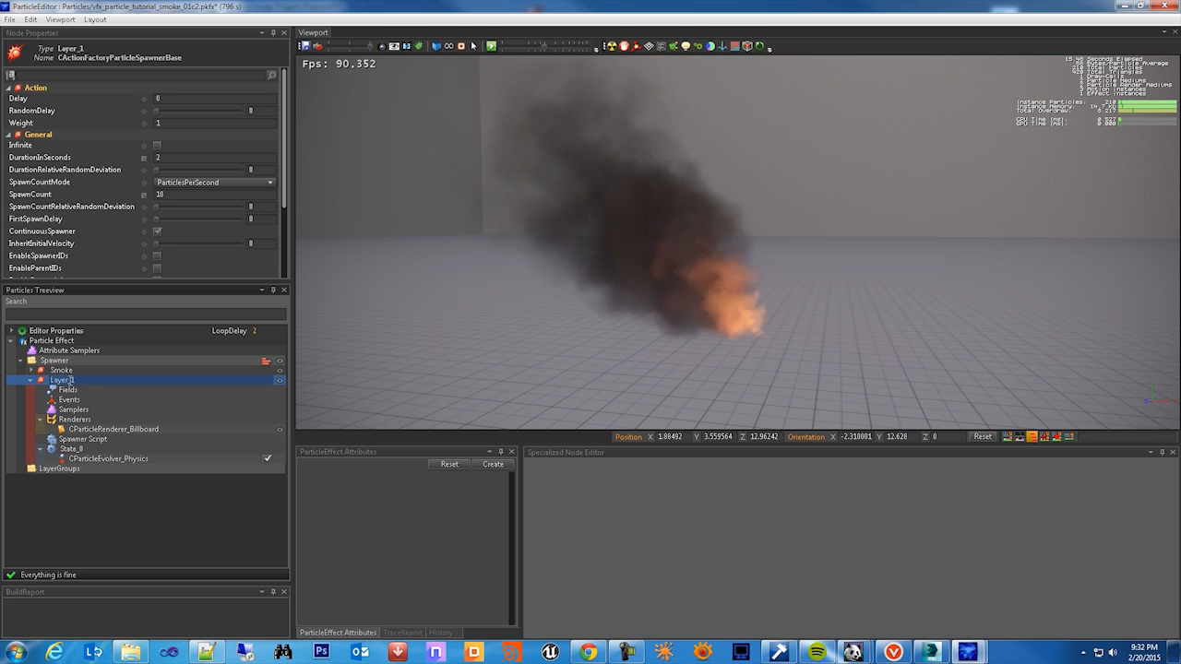
text(Lights)
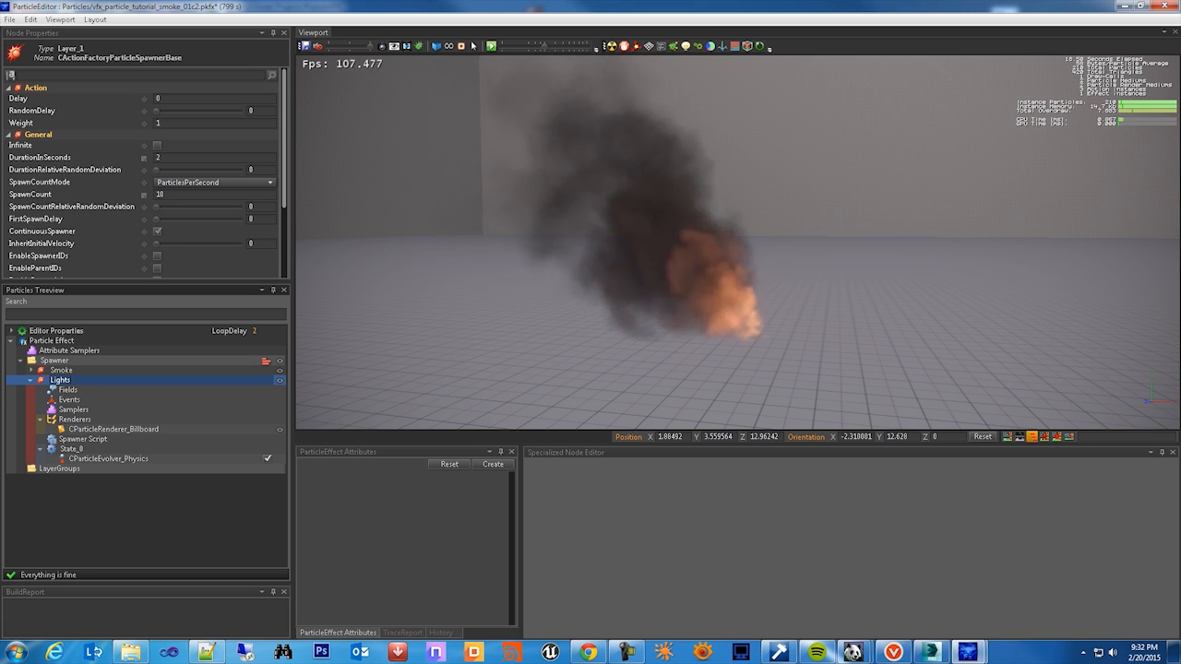
key(BackSpace)
key(Return)
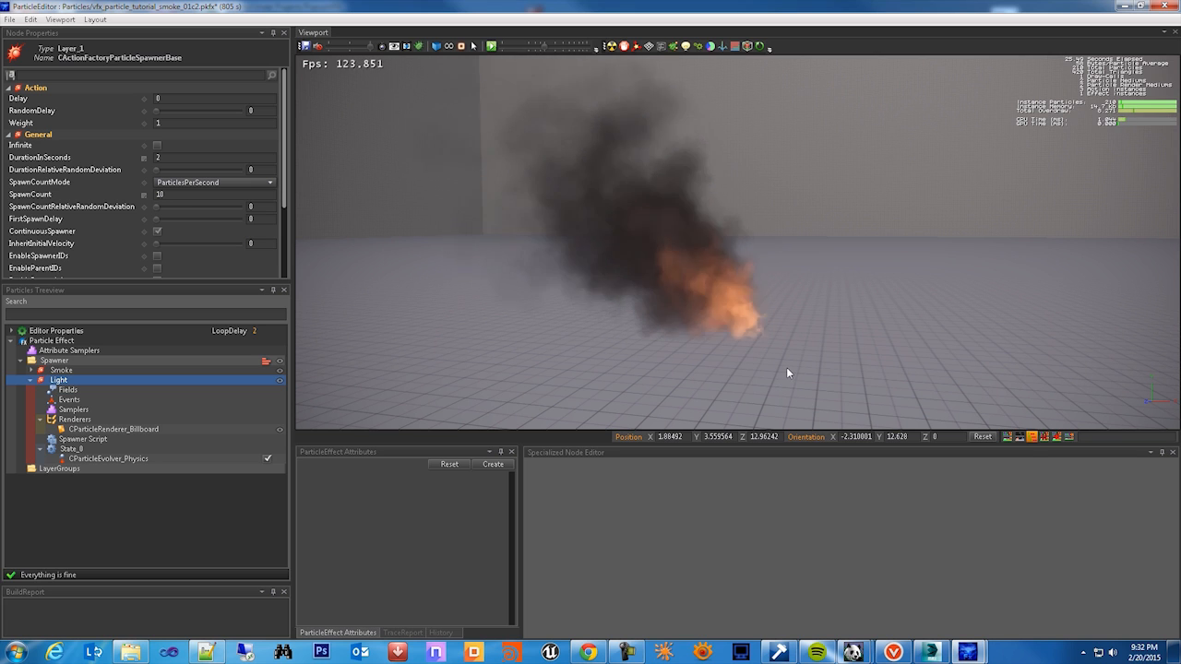
- Make the Light layer's spawning infinite with a SpawnCount of 2, and restart the effect
click(611, 48)
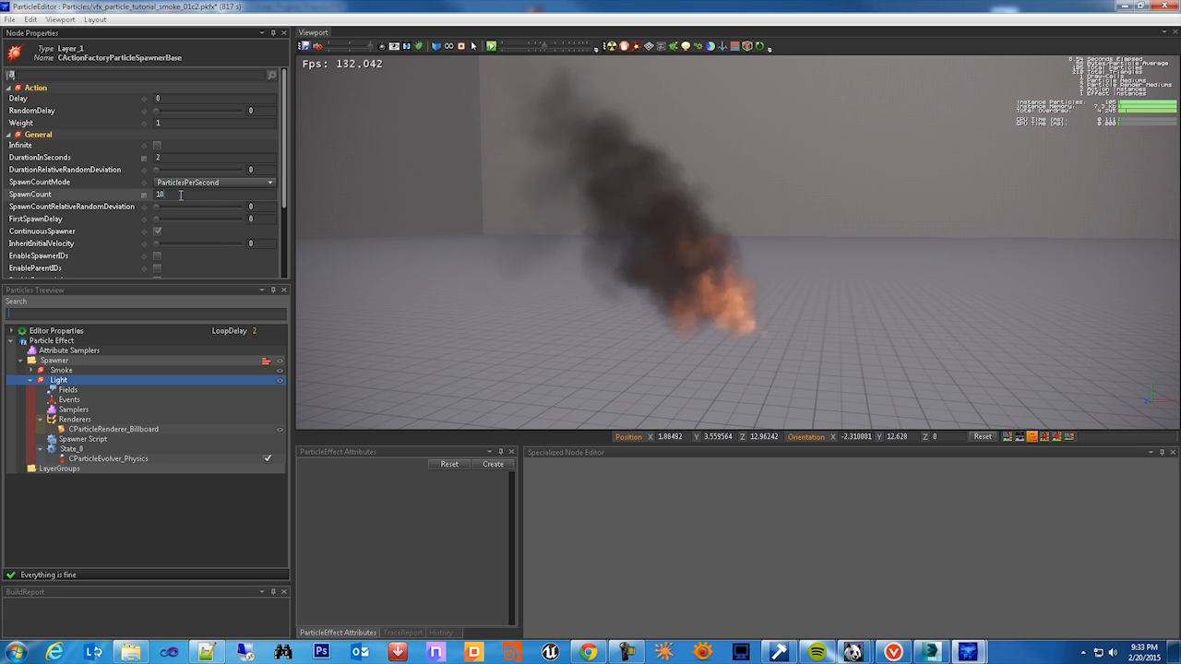
click(173, 159)
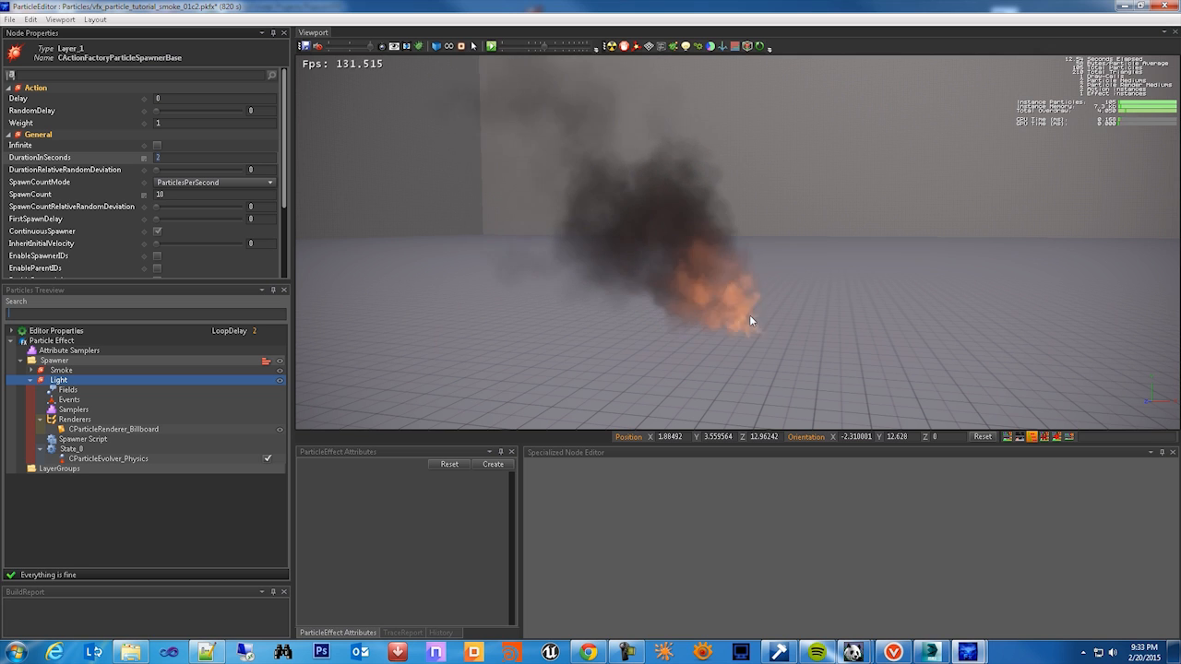
alt+right_drag(764, 336, 741, 398)
alt+middle_drag(741, 398, 794, 397)
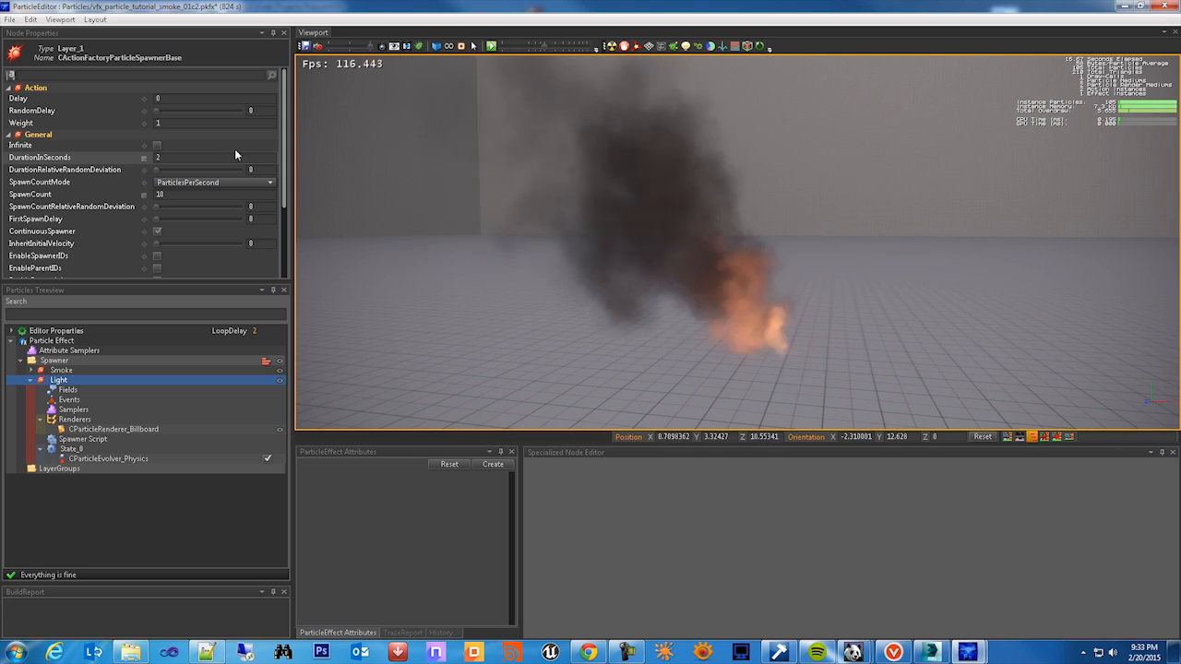
click(158, 146)
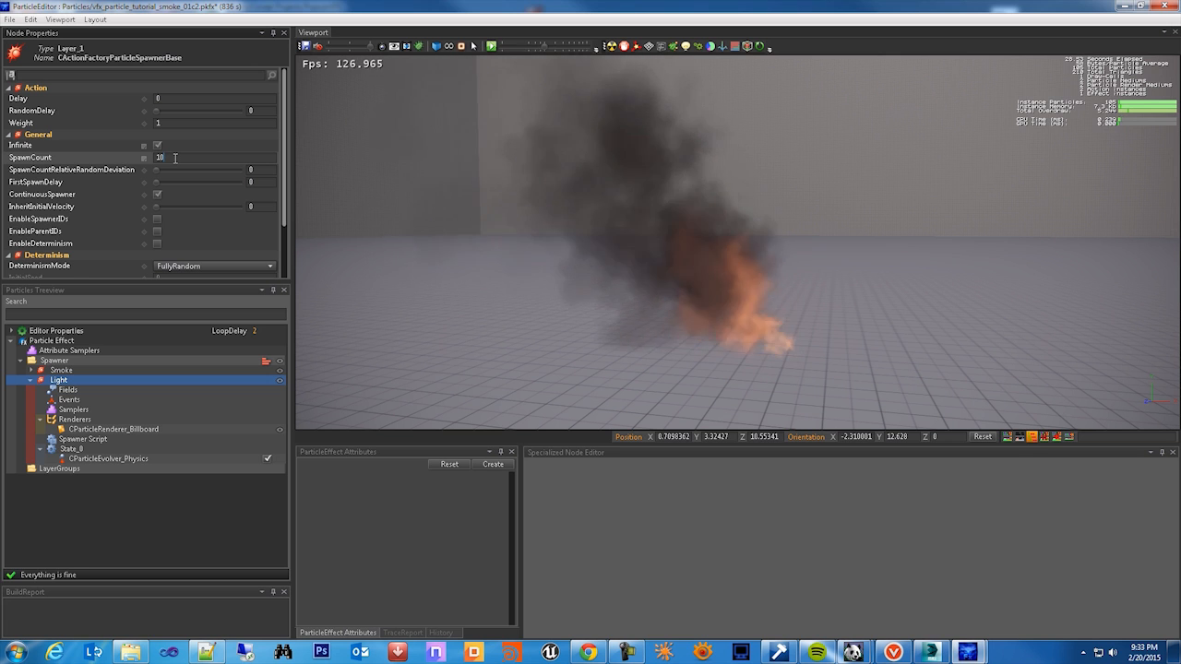
key(BackSpace)
key(BackSpace)
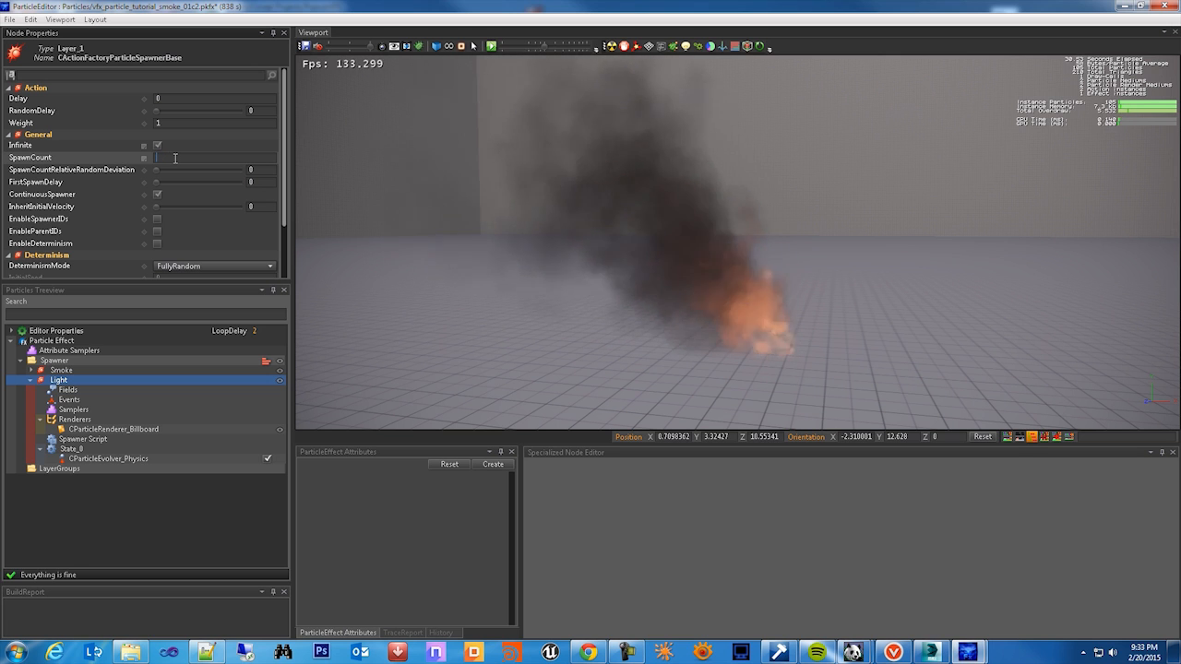
text(2)
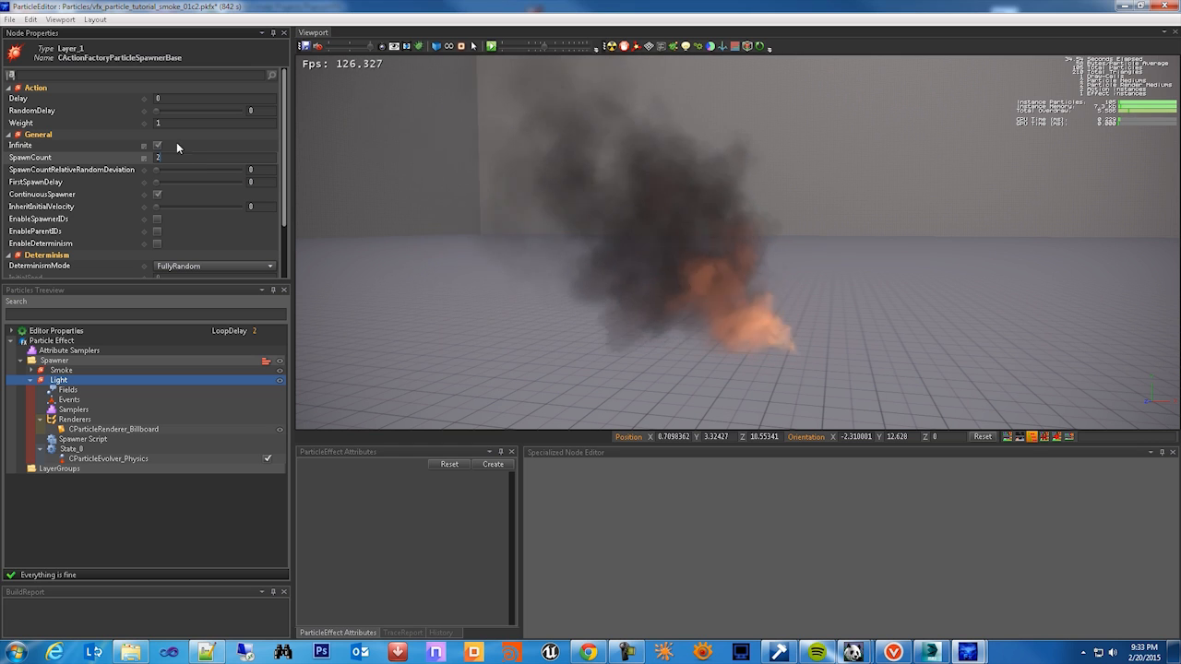
click(613, 48)
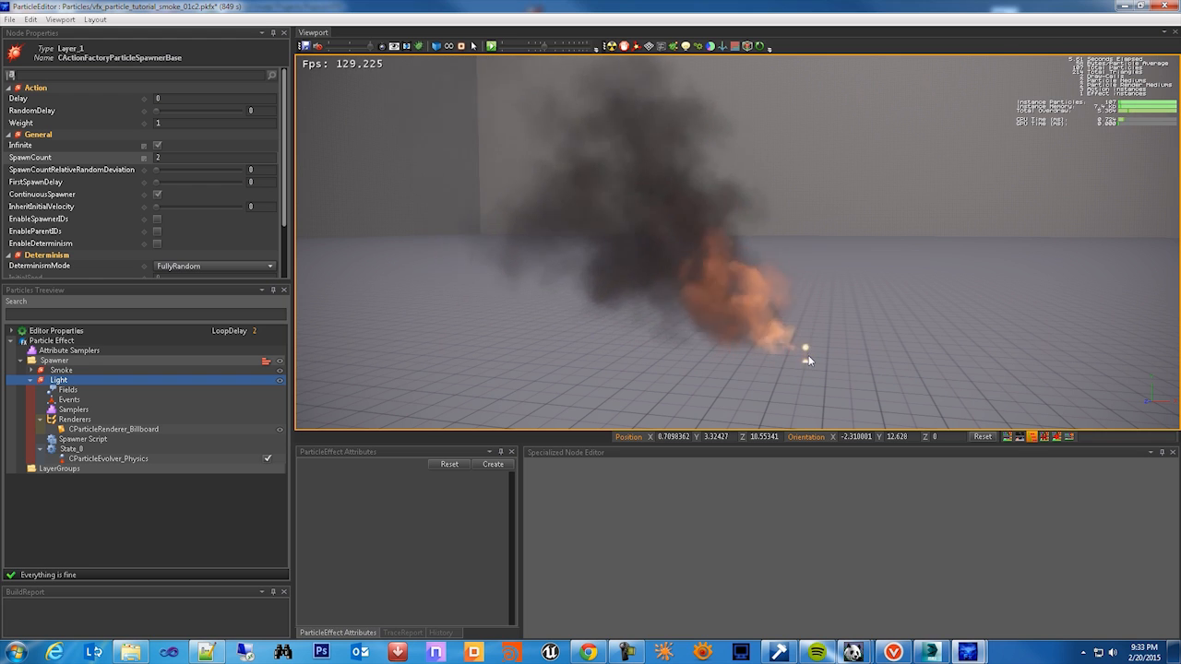
- Examine the Light layer's spawner script and the physics evolver under its State_0
click(84, 442)
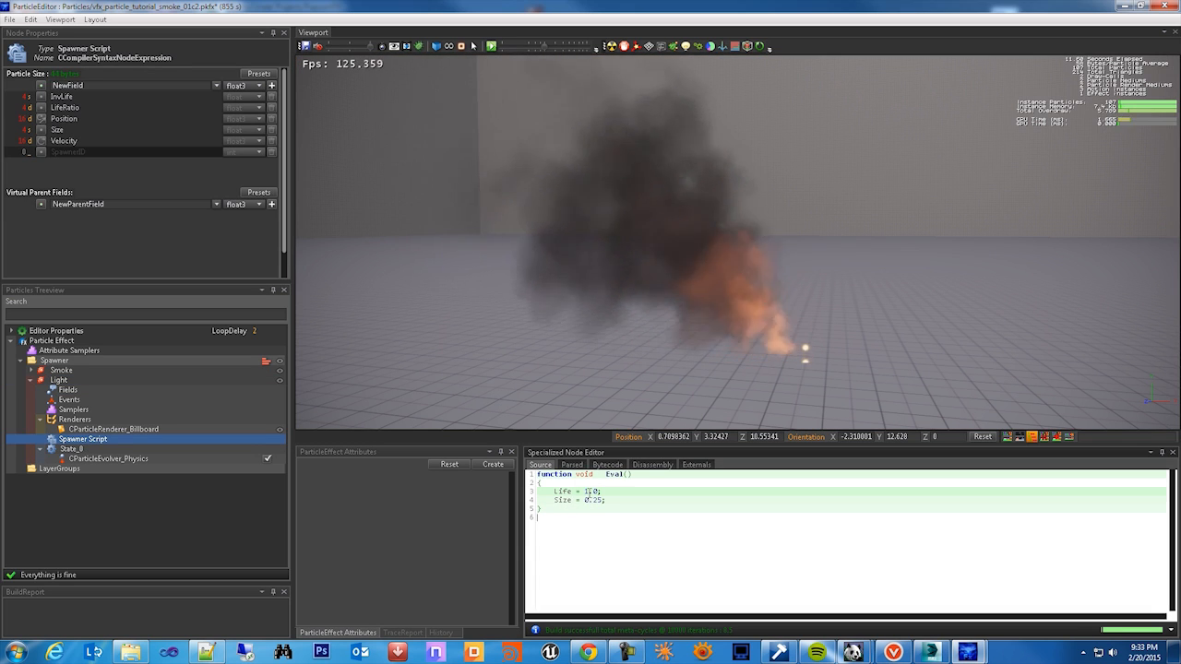
click(591, 544)
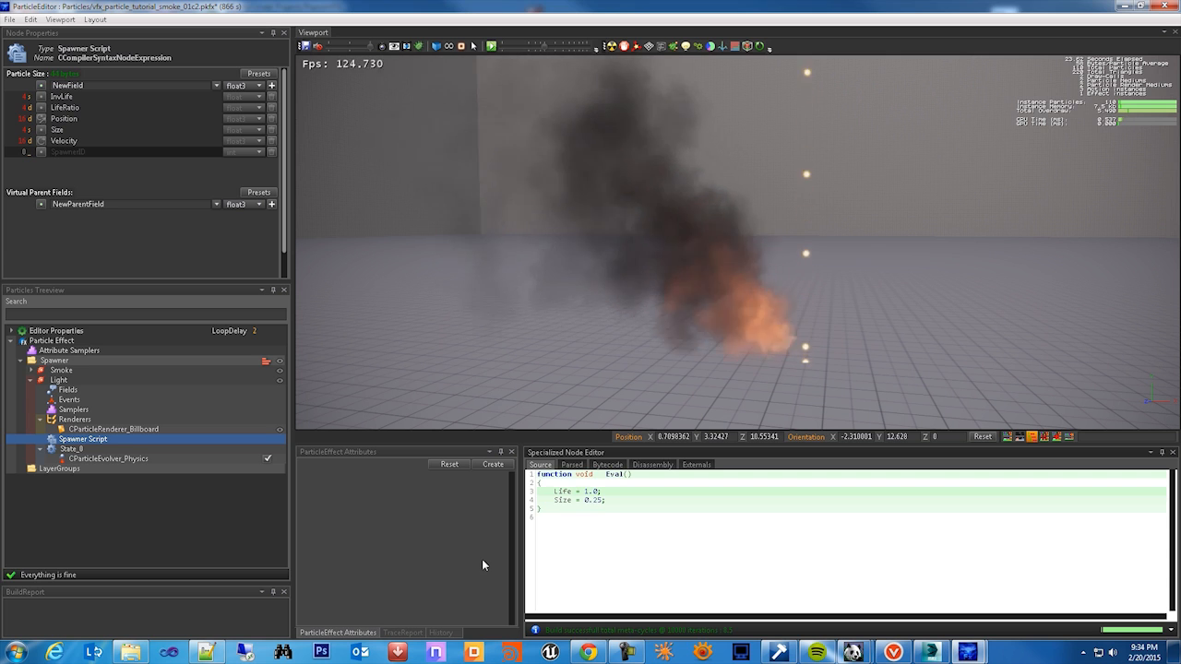
click(97, 459)
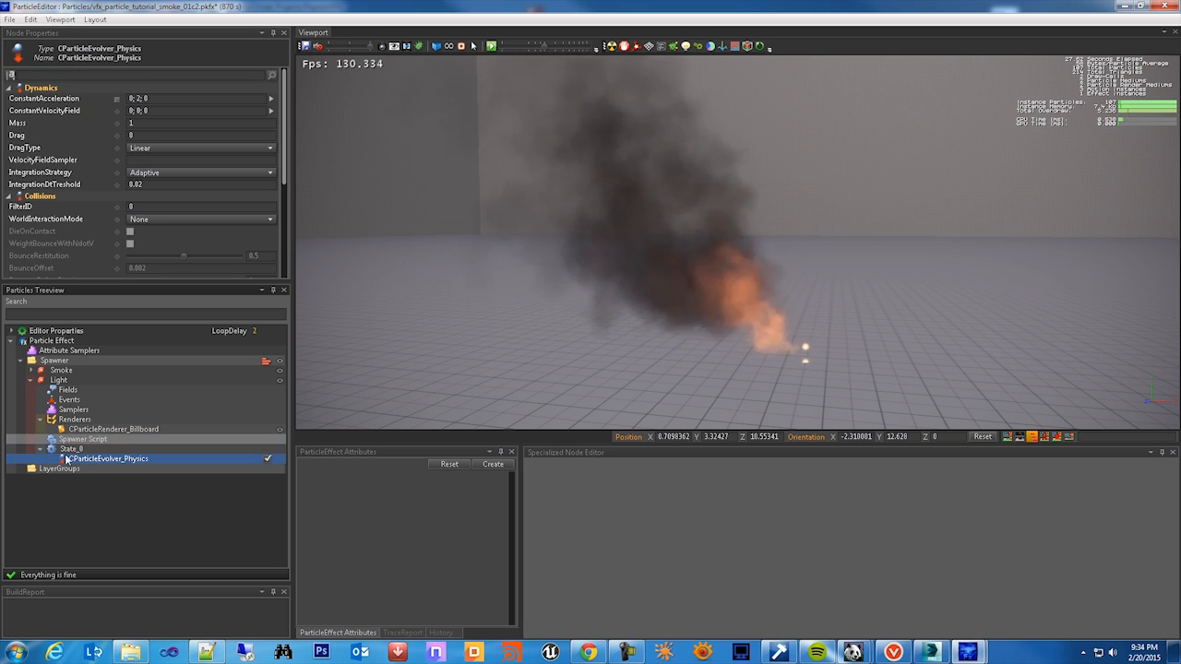
click(71, 449)
click(111, 459)
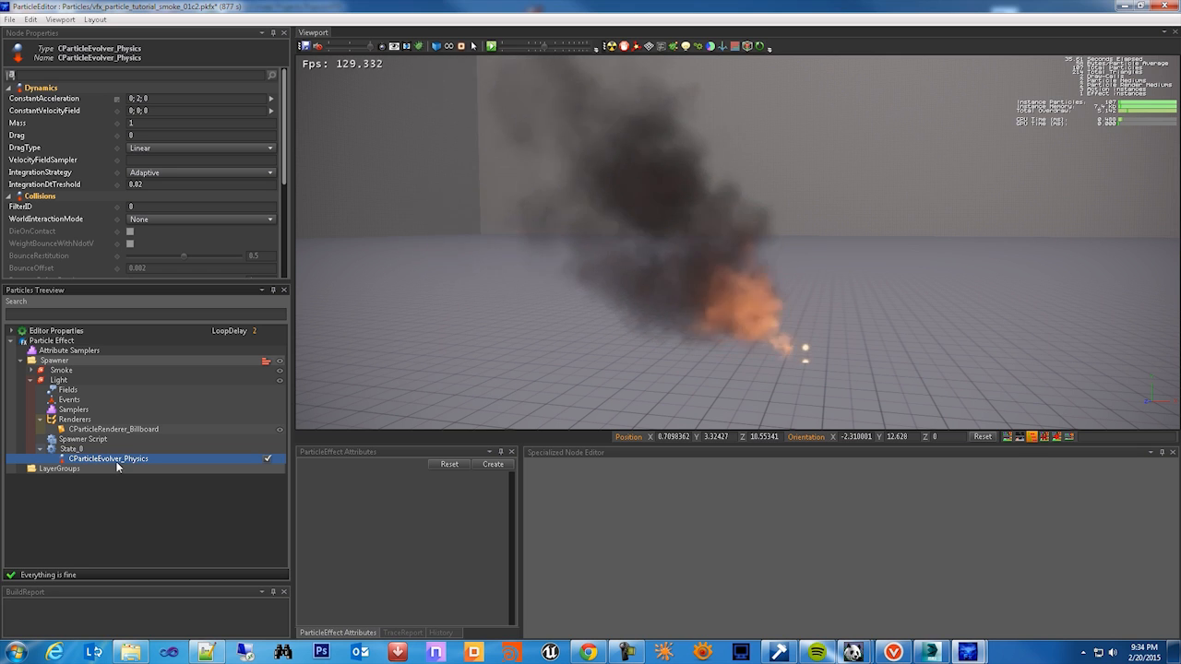
right_click(121, 465)
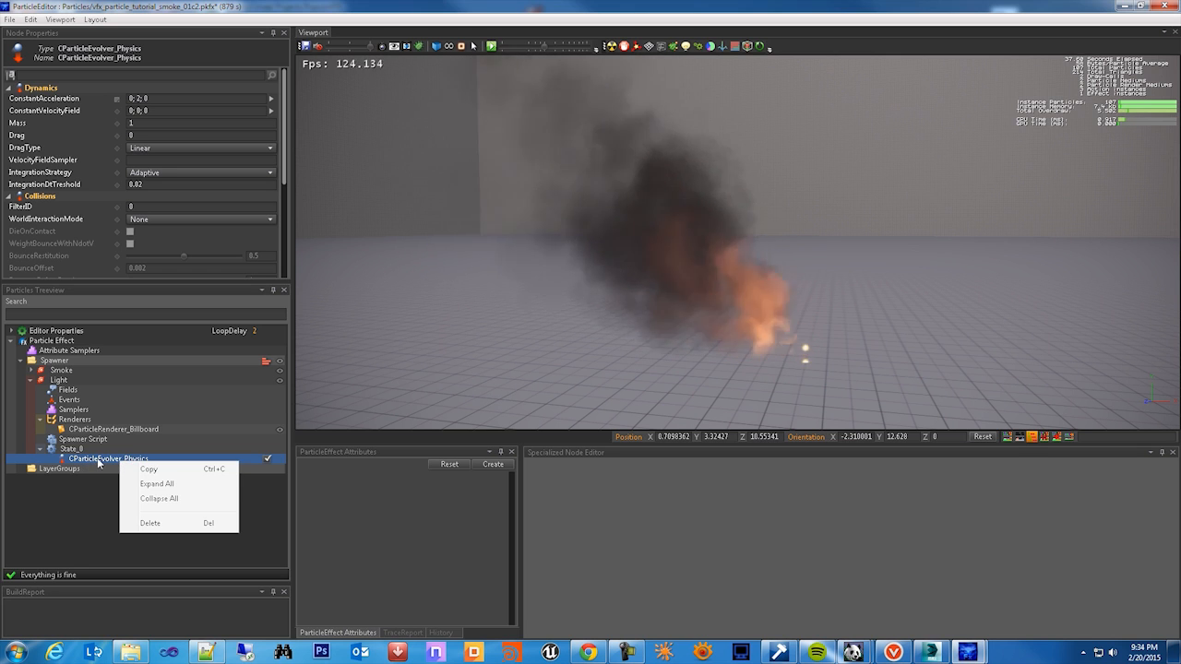
click(81, 450)
click(81, 451)
click(106, 459)
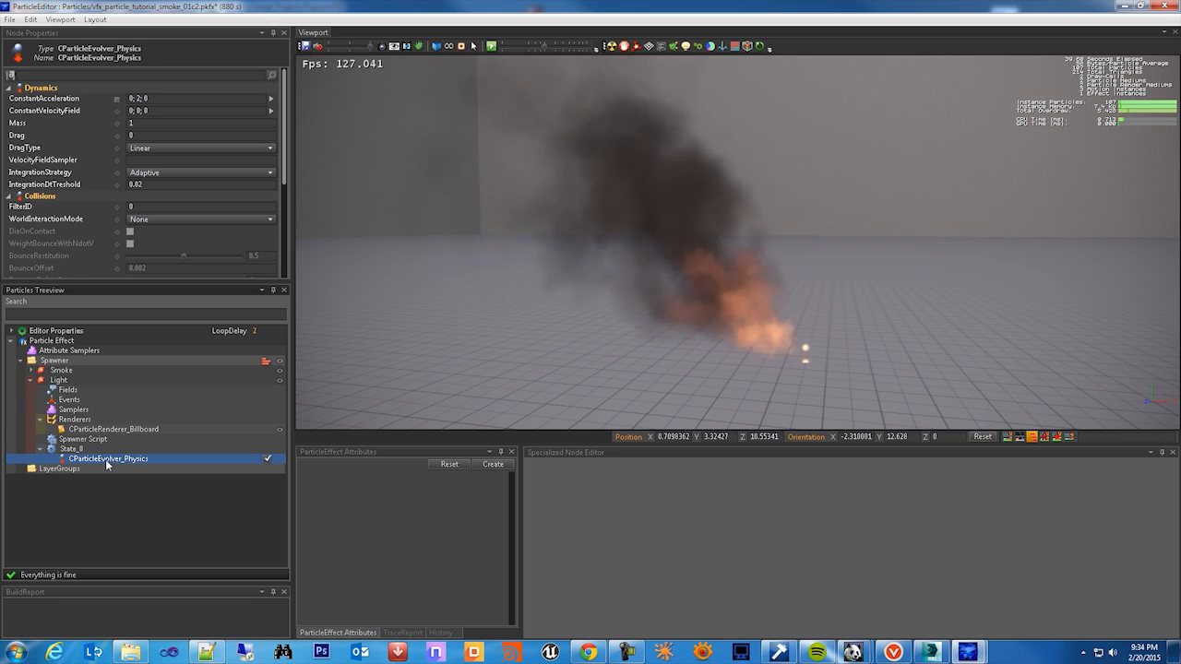
- Delete the physics evolver from the Light layer's State_0 and look closer at the light particles
right_click(107, 464)
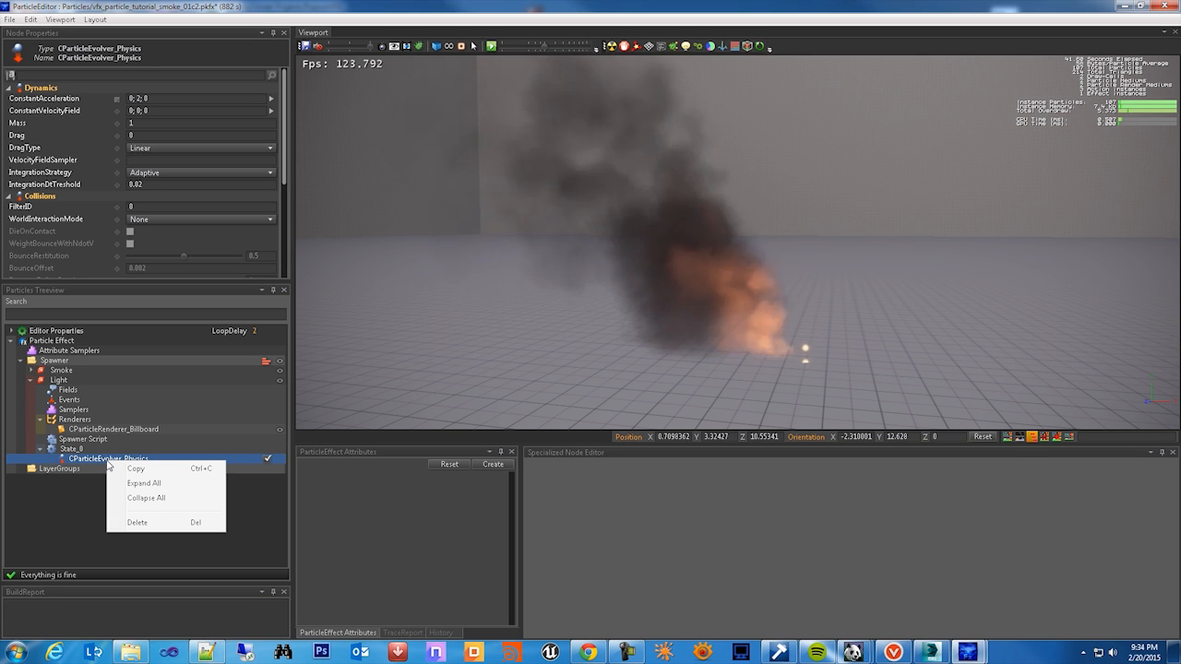
click(146, 523)
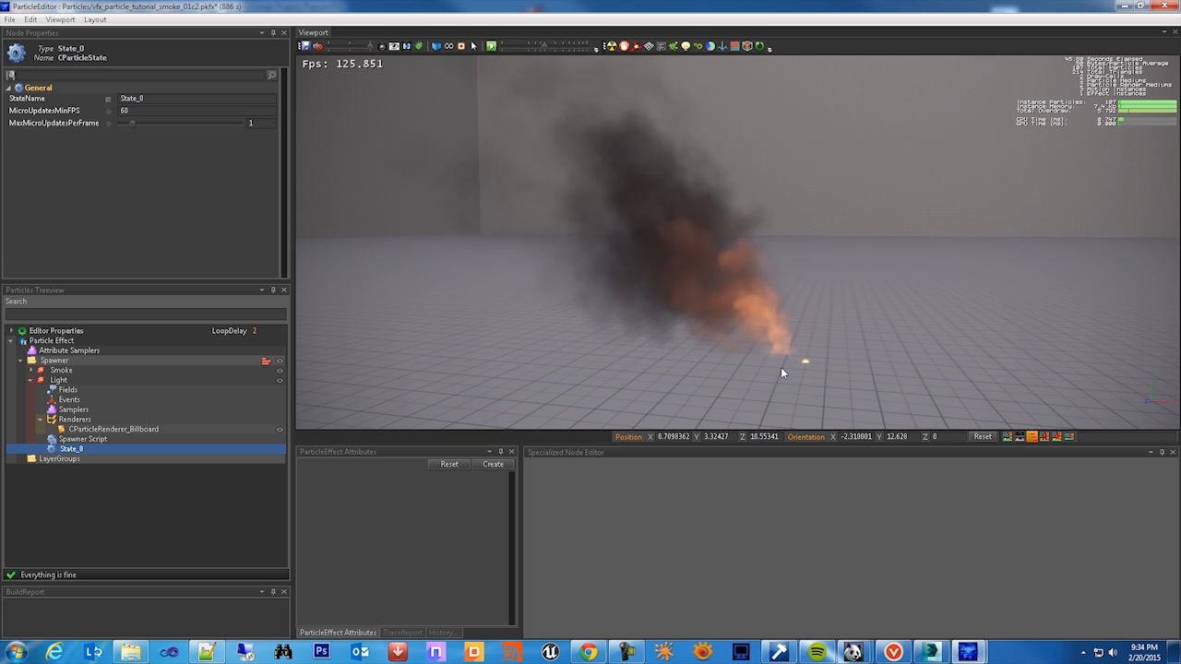
right_drag(782, 369, 805, 369)
middle_drag(734, 351, 694, 303)
right_drag(694, 303, 784, 303)
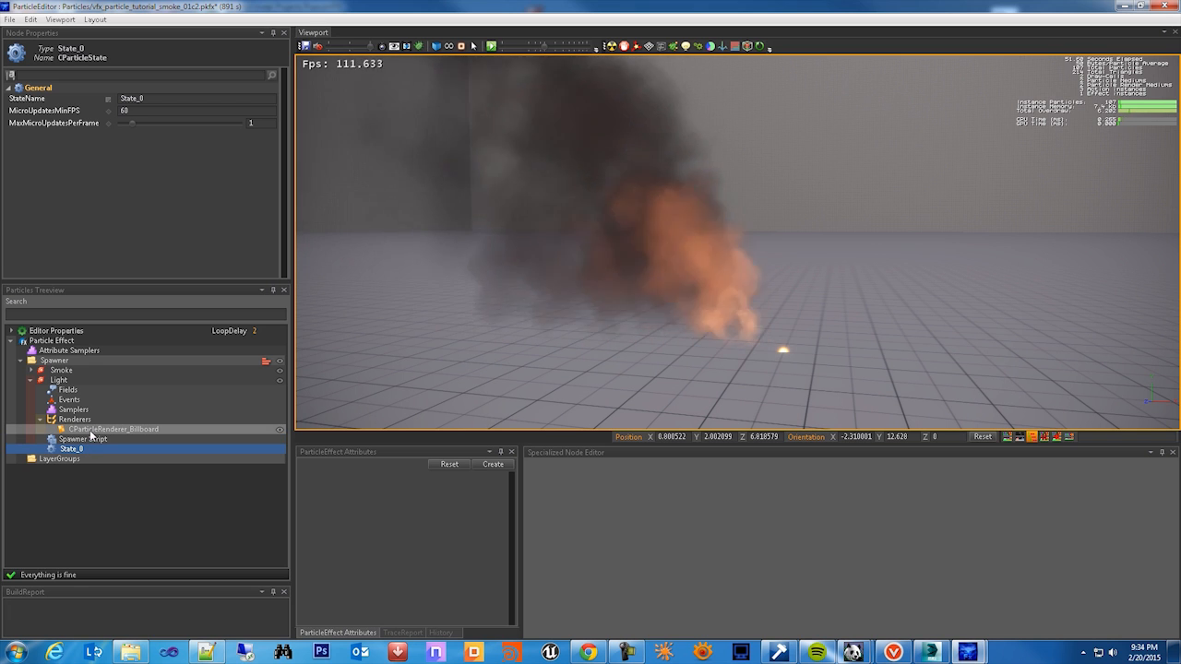
- Add a CParticleRenderer_Light renderer to the Light layer's Renderers
click(102, 430)
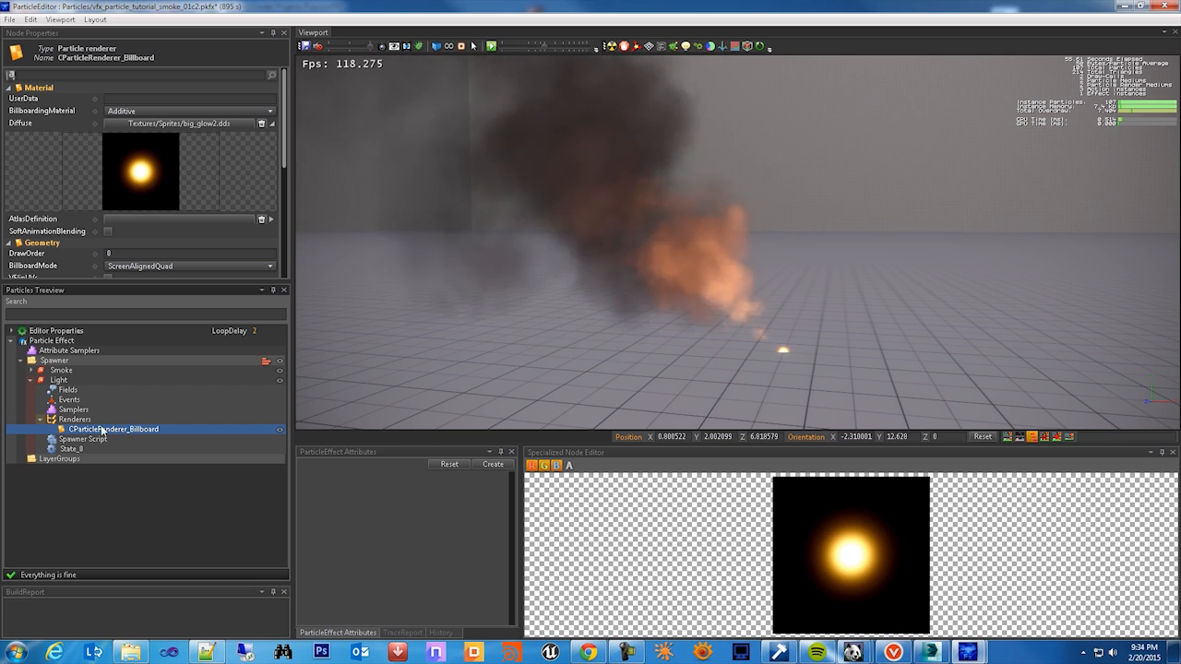
click(77, 420)
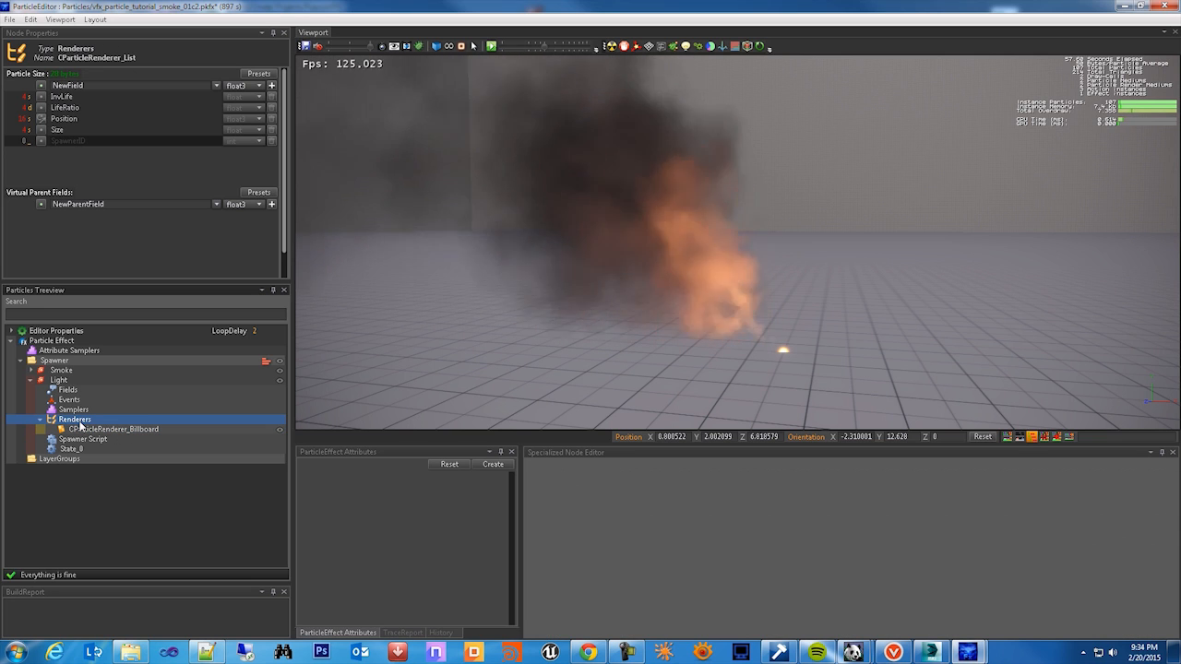
right_click(81, 425)
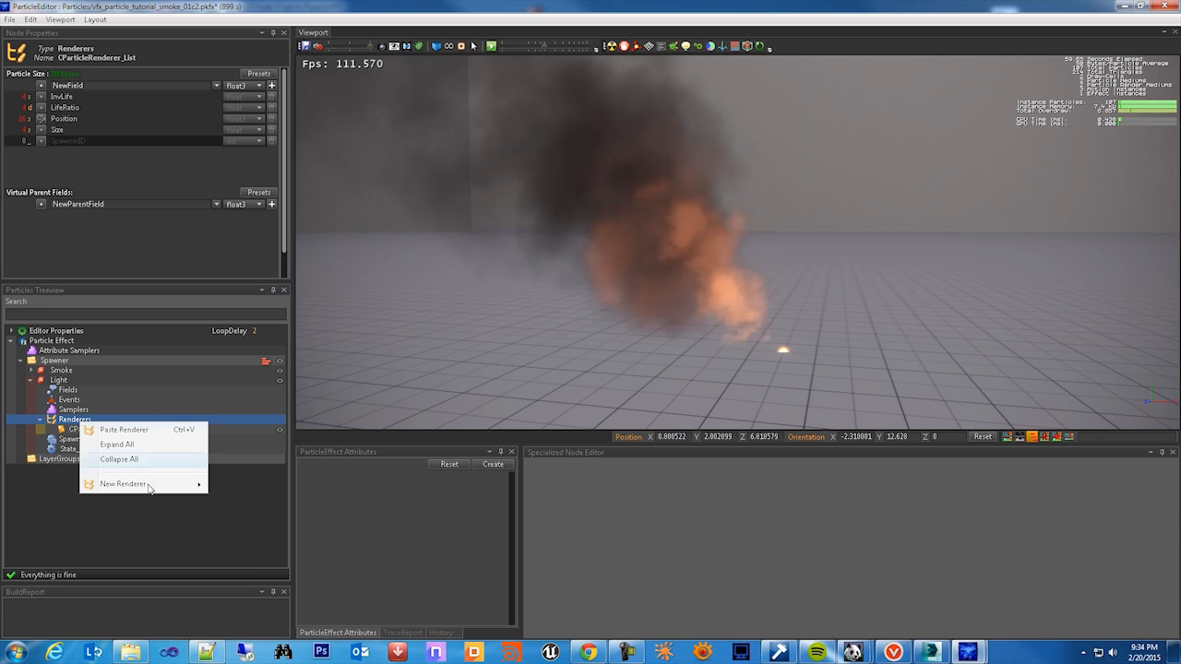
right_click(72, 423)
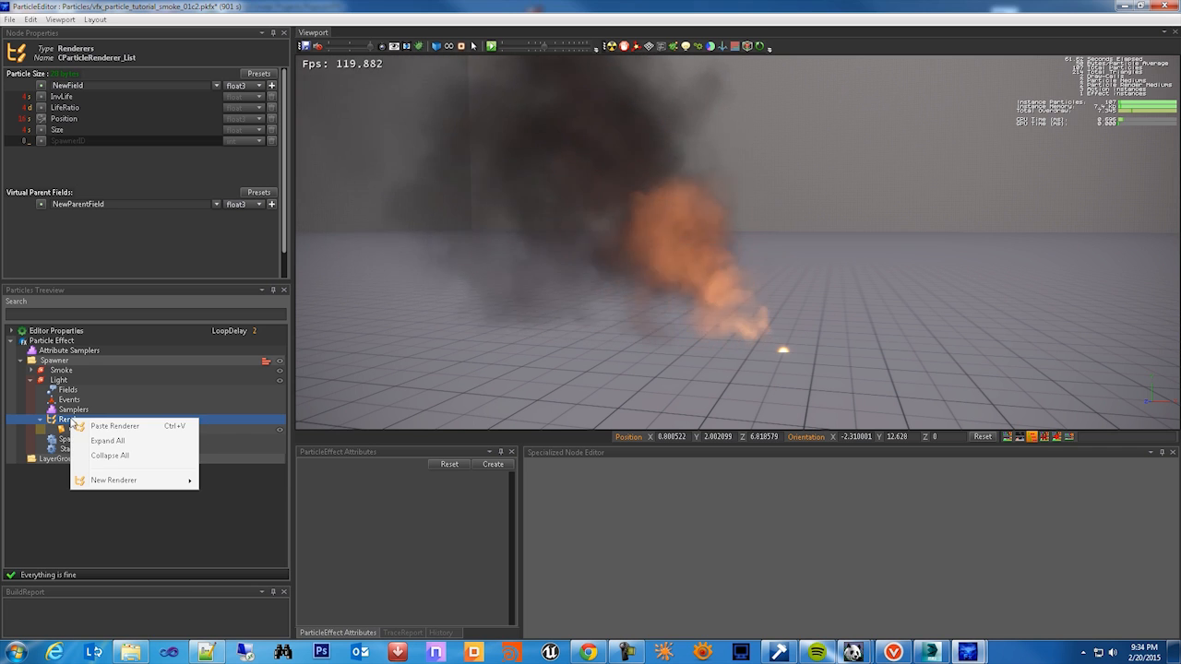
right_click(67, 421)
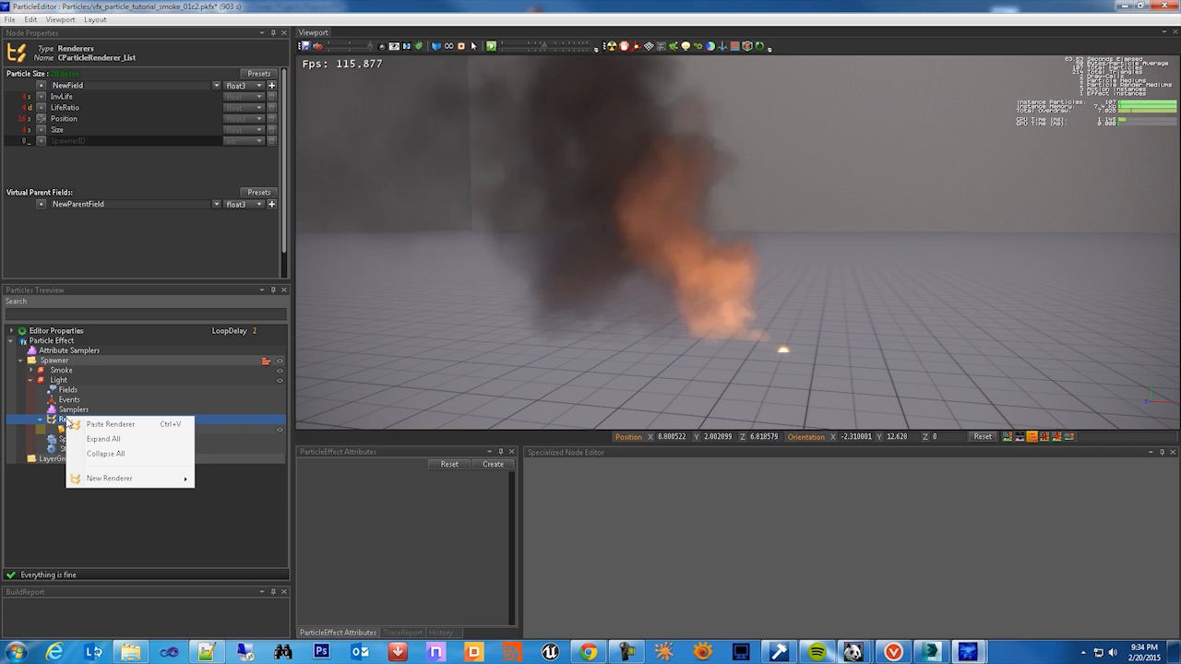
mouse_move(134, 479)
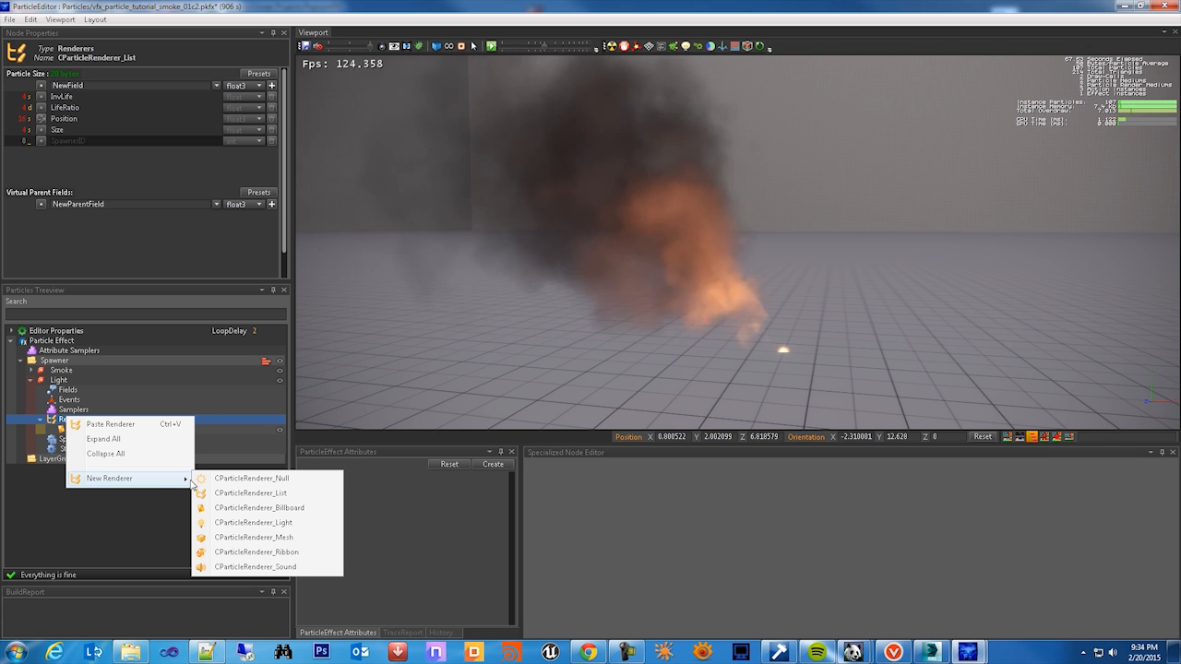
click(291, 524)
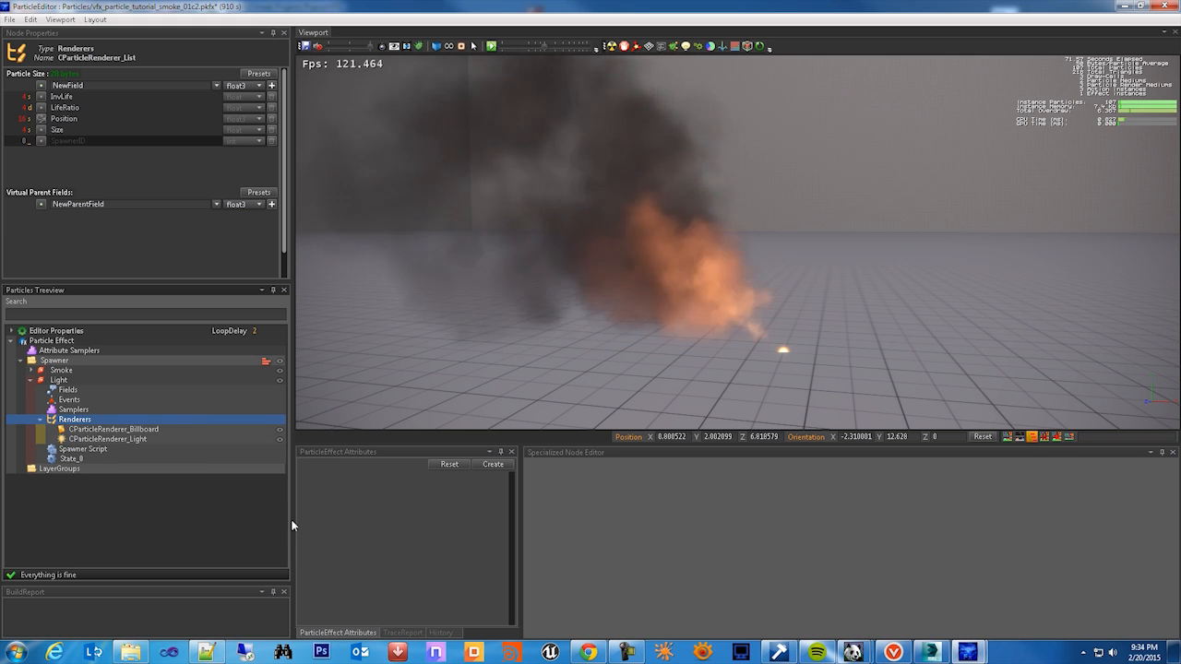
- Delete the billboard renderer from the Light layer and restart the effect
click(130, 430)
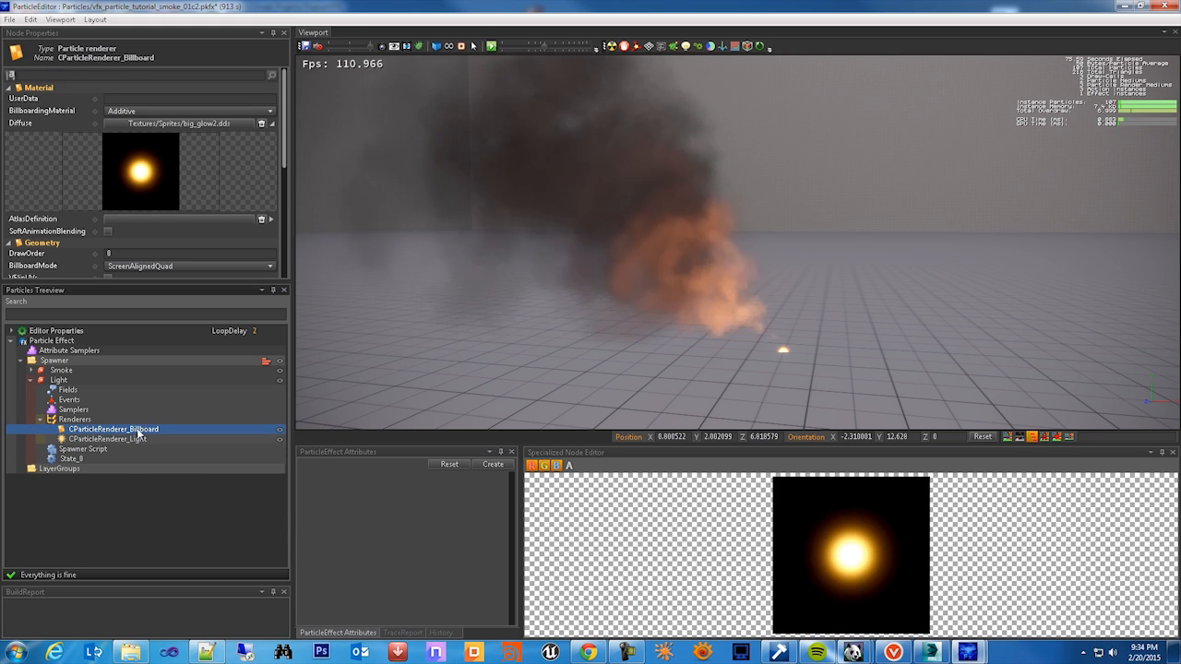
right_click(139, 433)
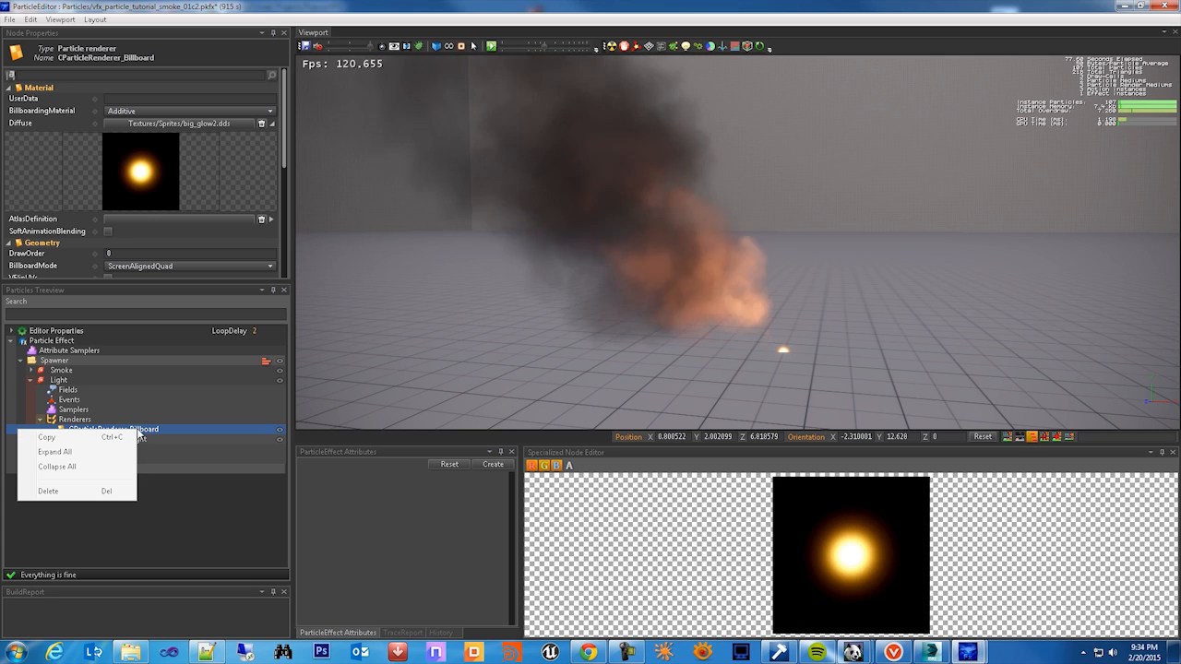
click(51, 491)
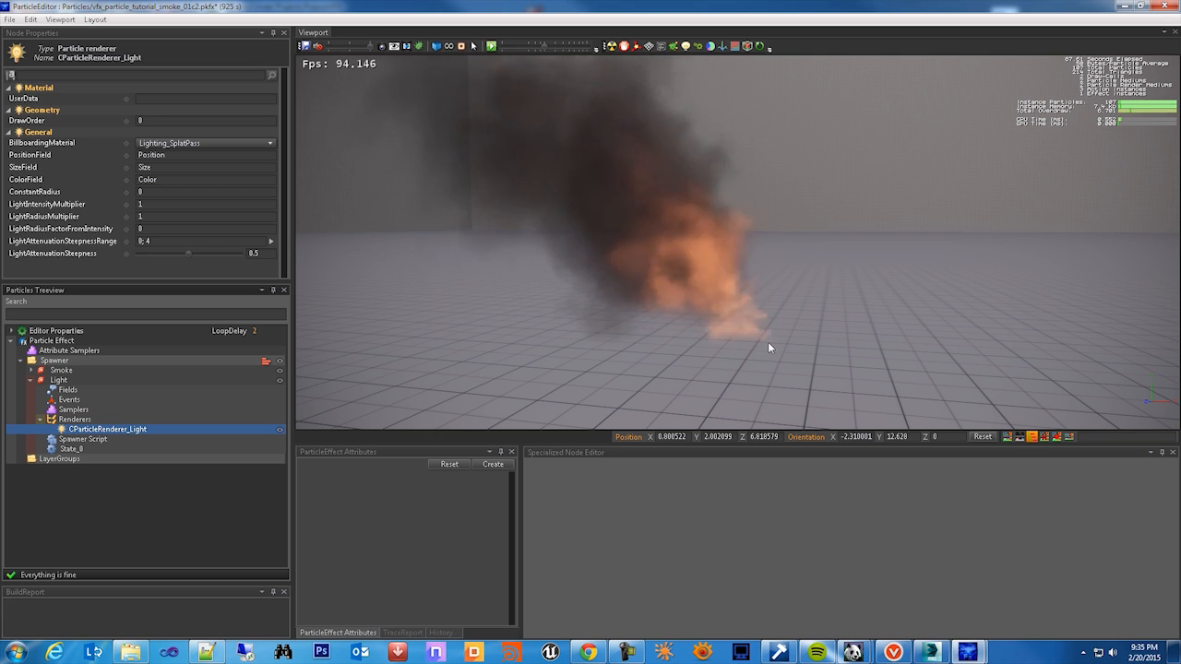
click(618, 47)
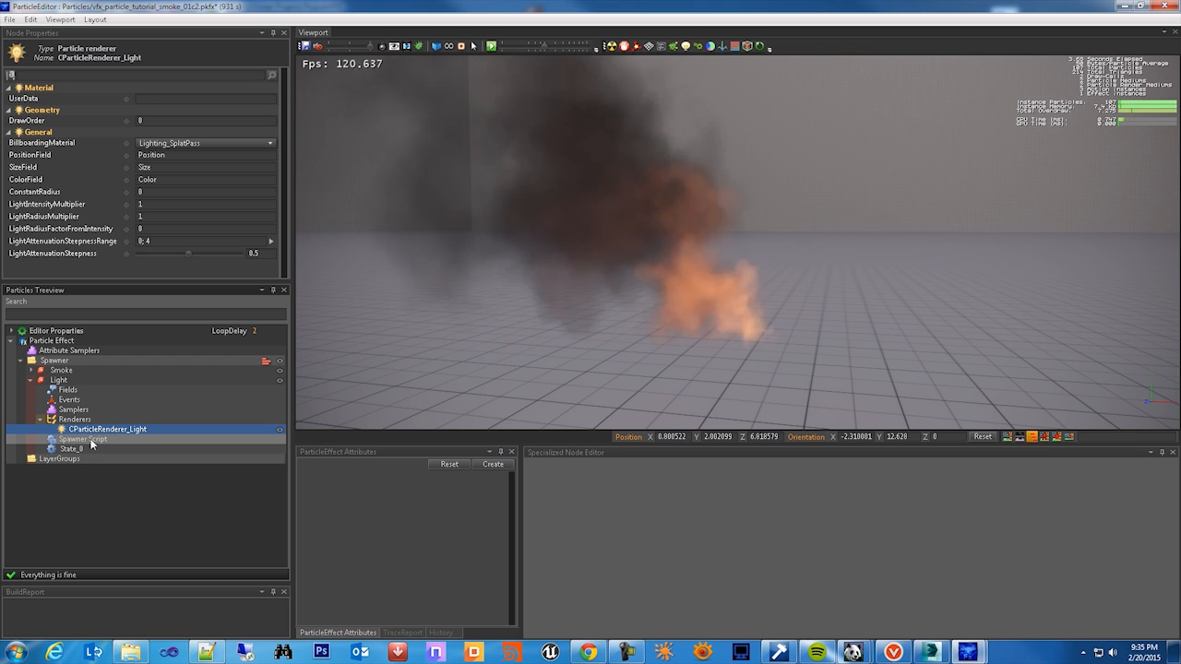
- Add the line Position = float3(0,0.2, 0); to the Light layer's spawner script and compile it
click(91, 441)
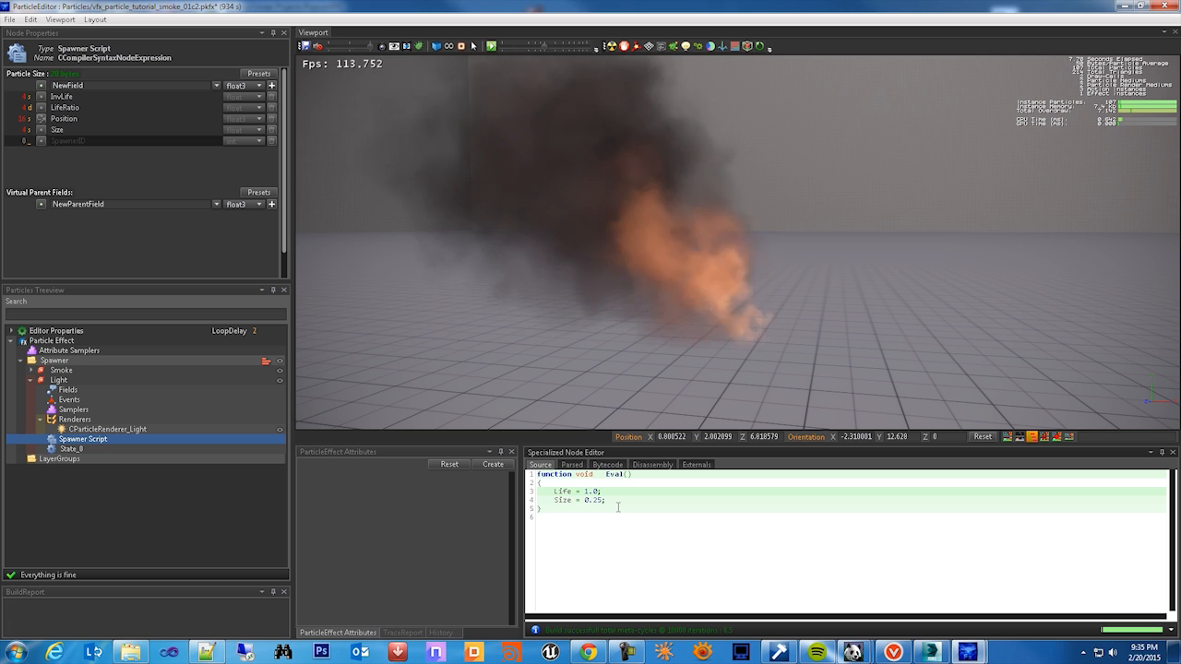
key(Return)
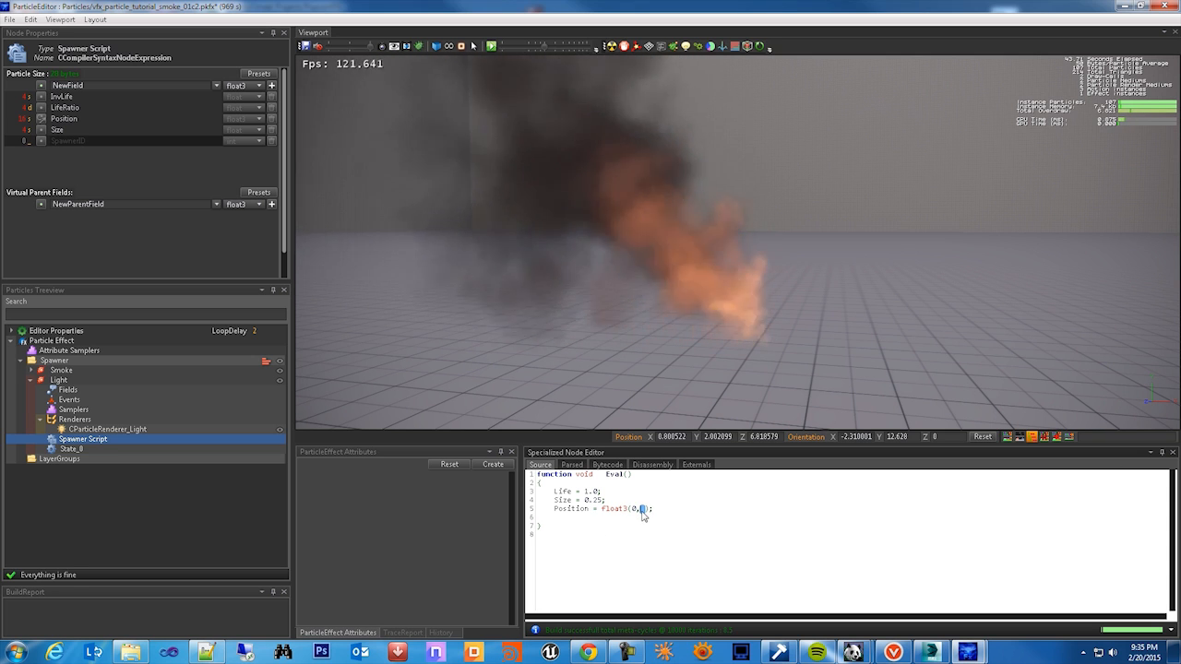
click(709, 513)
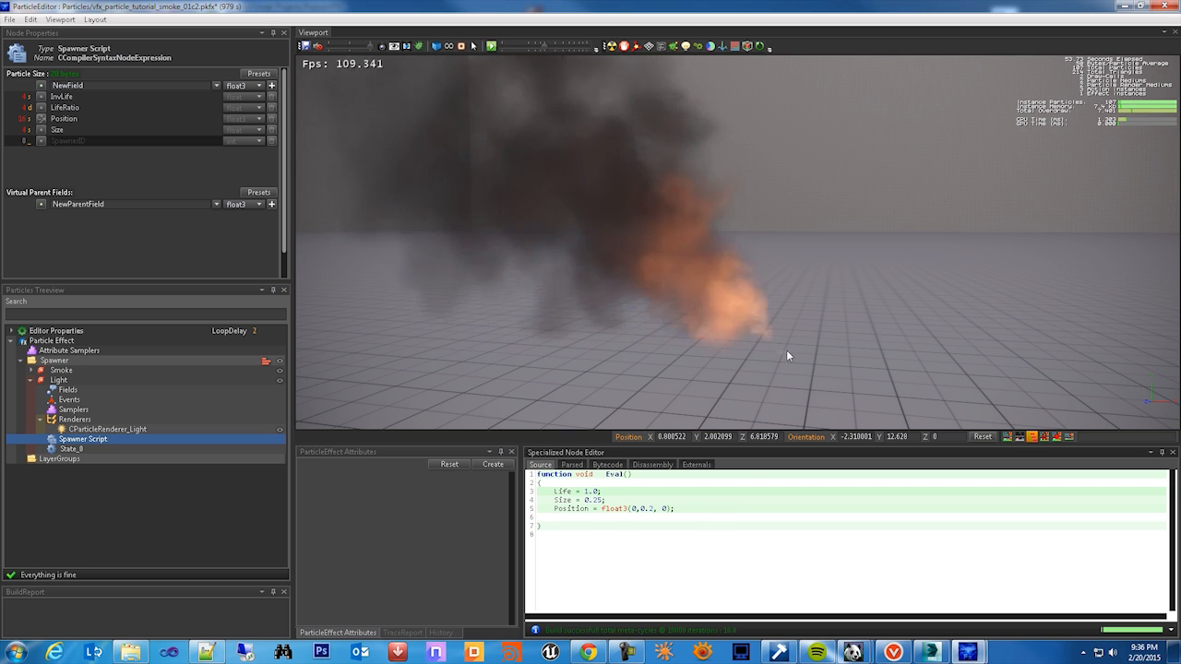
- Set Size to 2.25 in the Light layer's spawner script, save, and inspect the light on the ground
click(621, 519)
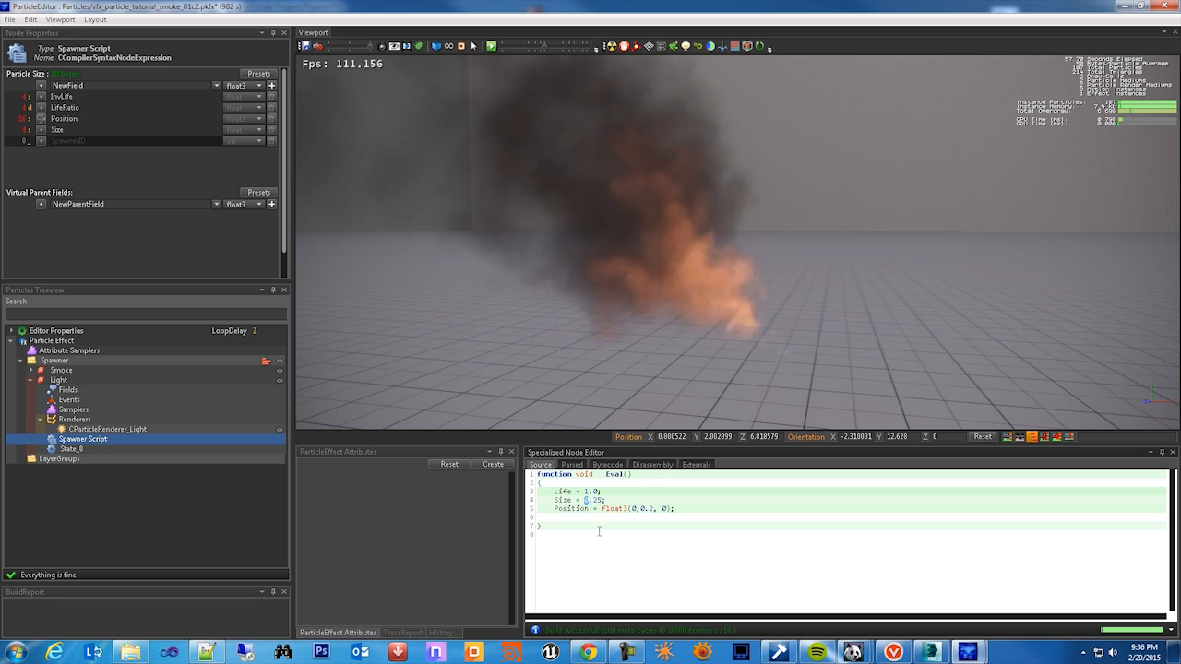
text(2)
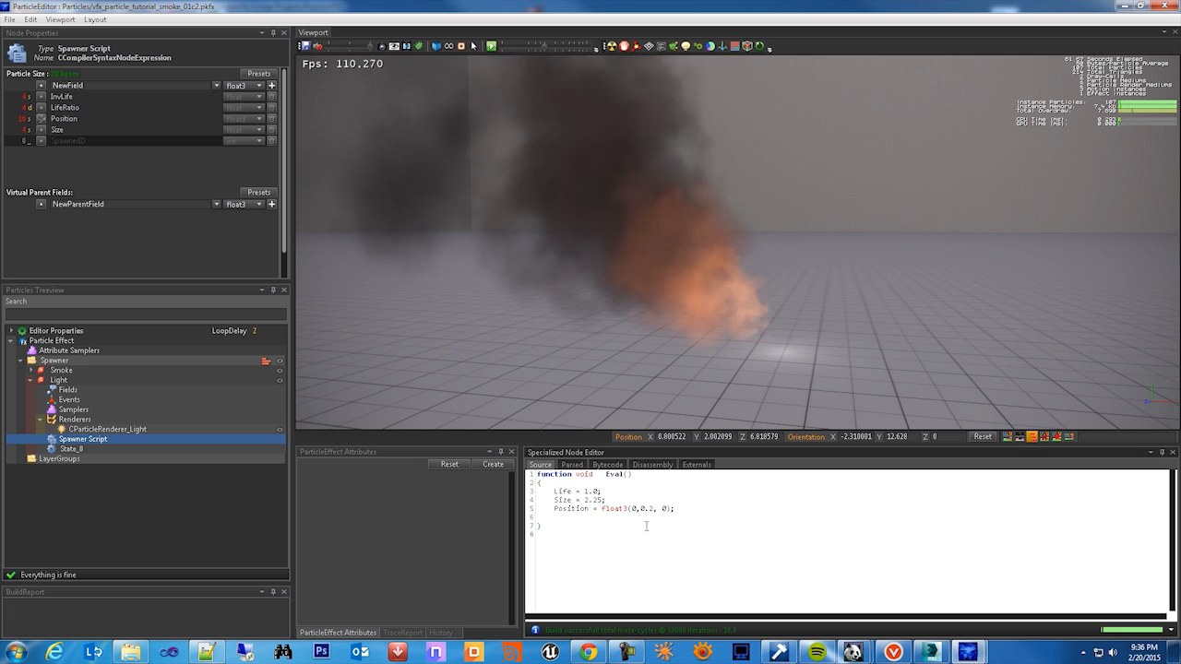
key(ctrl+s)
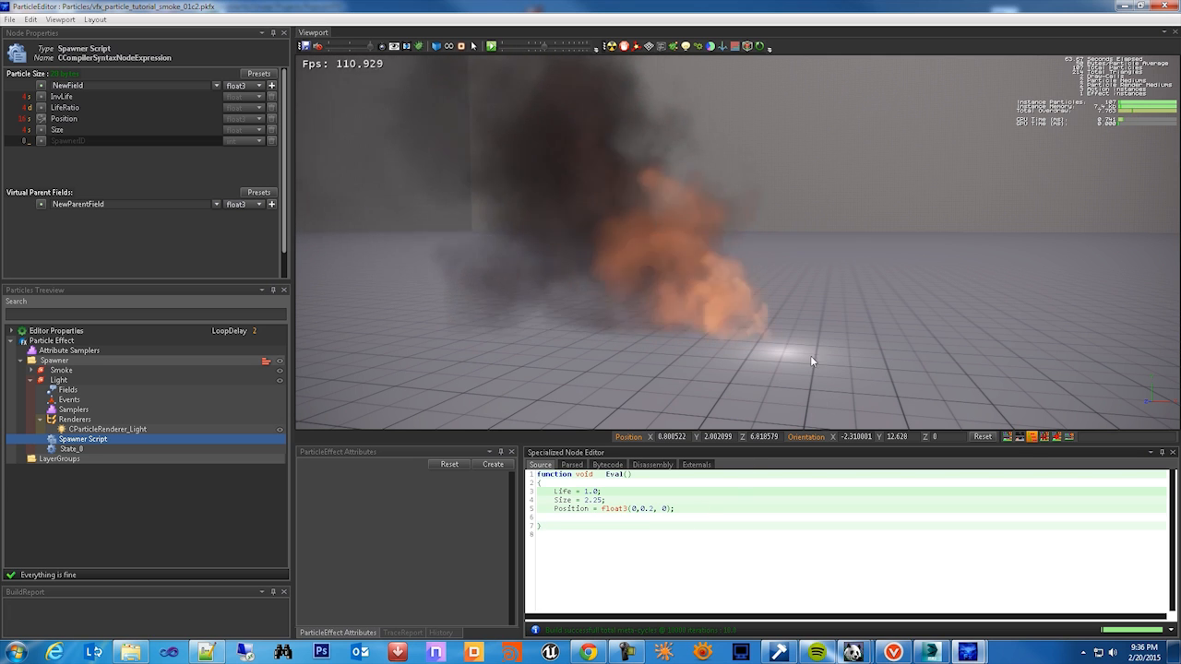
alt+drag(839, 358, 785, 360)
click(596, 538)
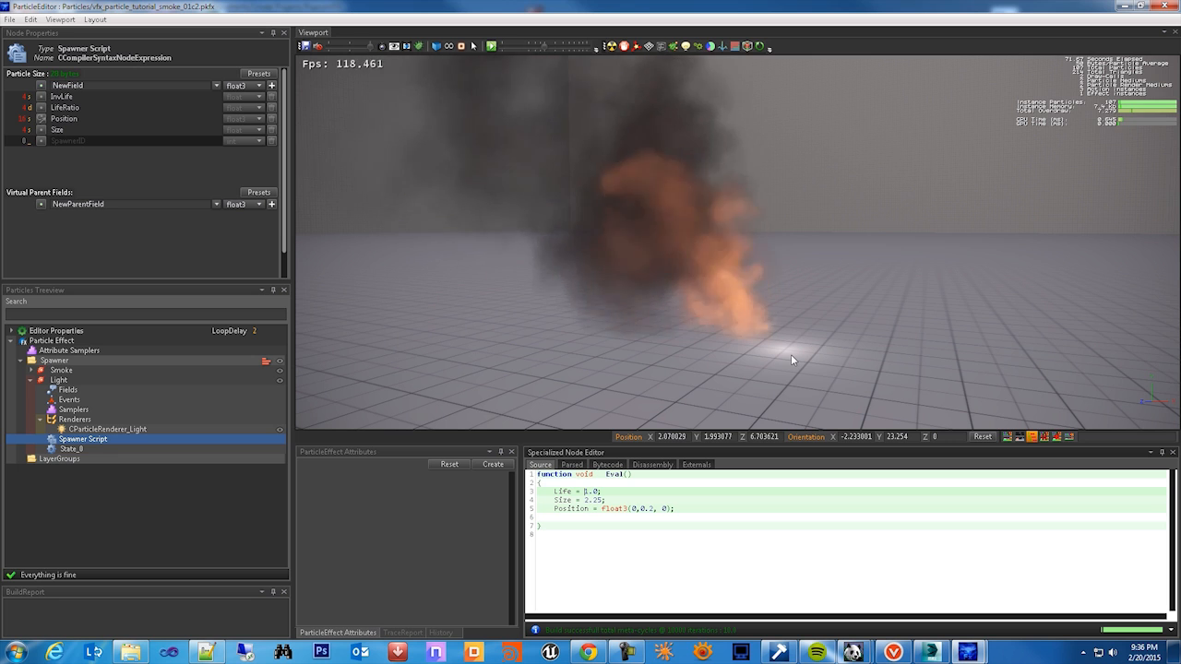
alt+drag(794, 360, 789, 366)
alt+right_drag(808, 347, 814, 347)
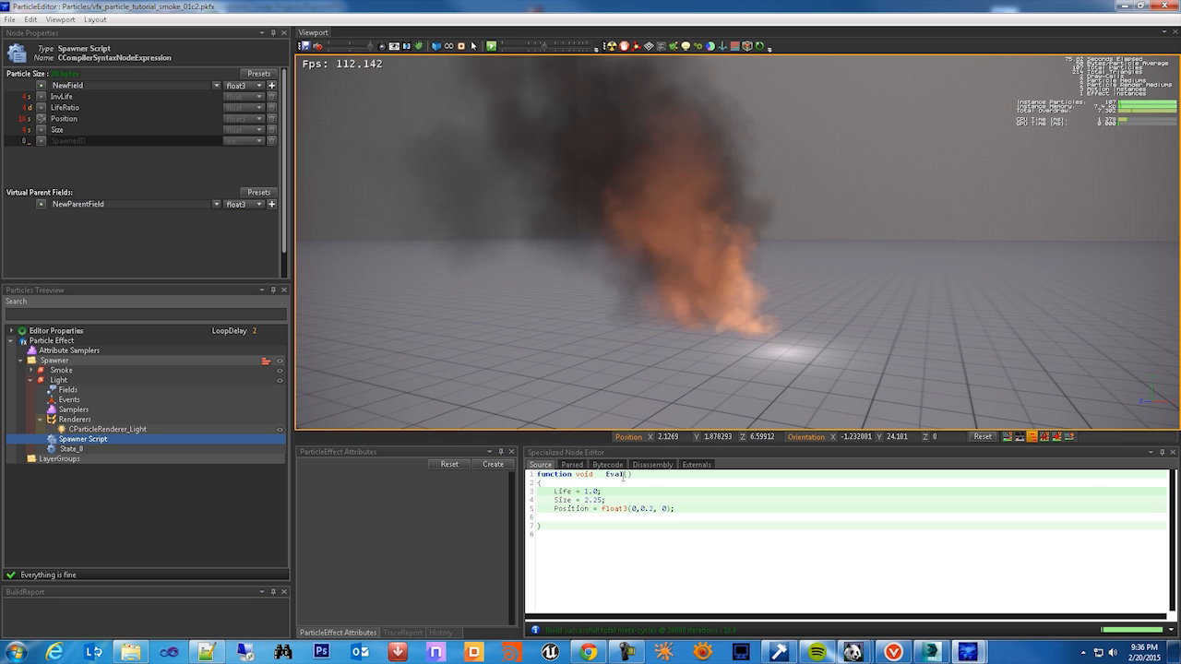
- Set Life to rand(2.0, 3.0) in the Light layer's spawner script and save the effect
click(585, 492)
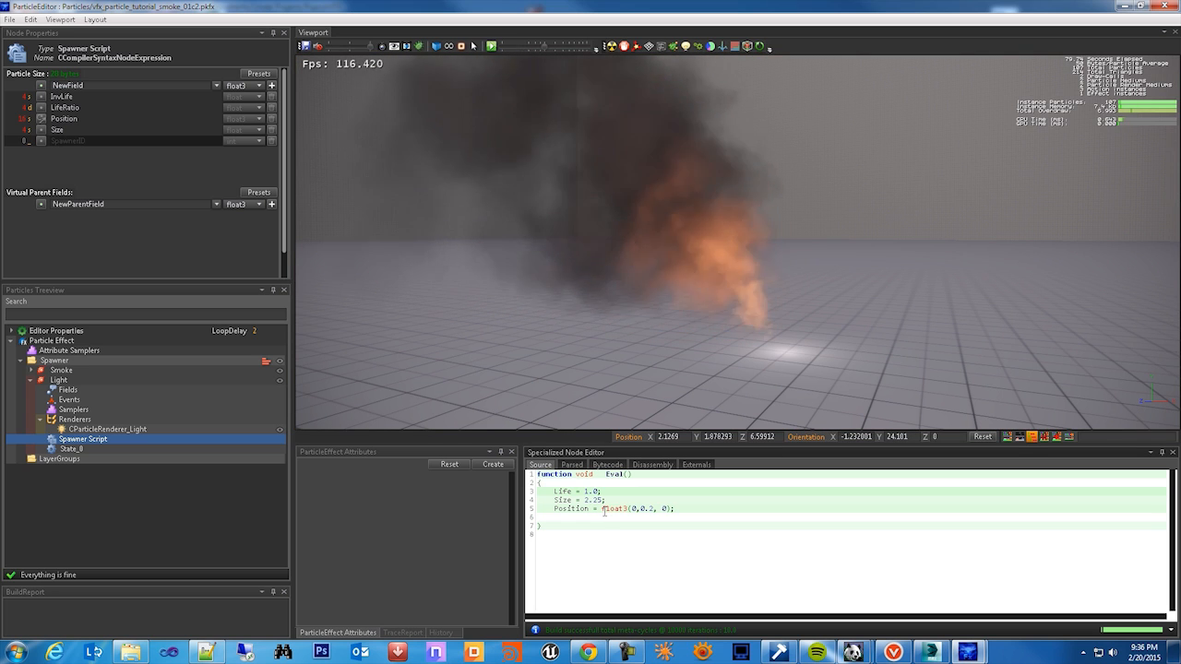
text(rand(2)
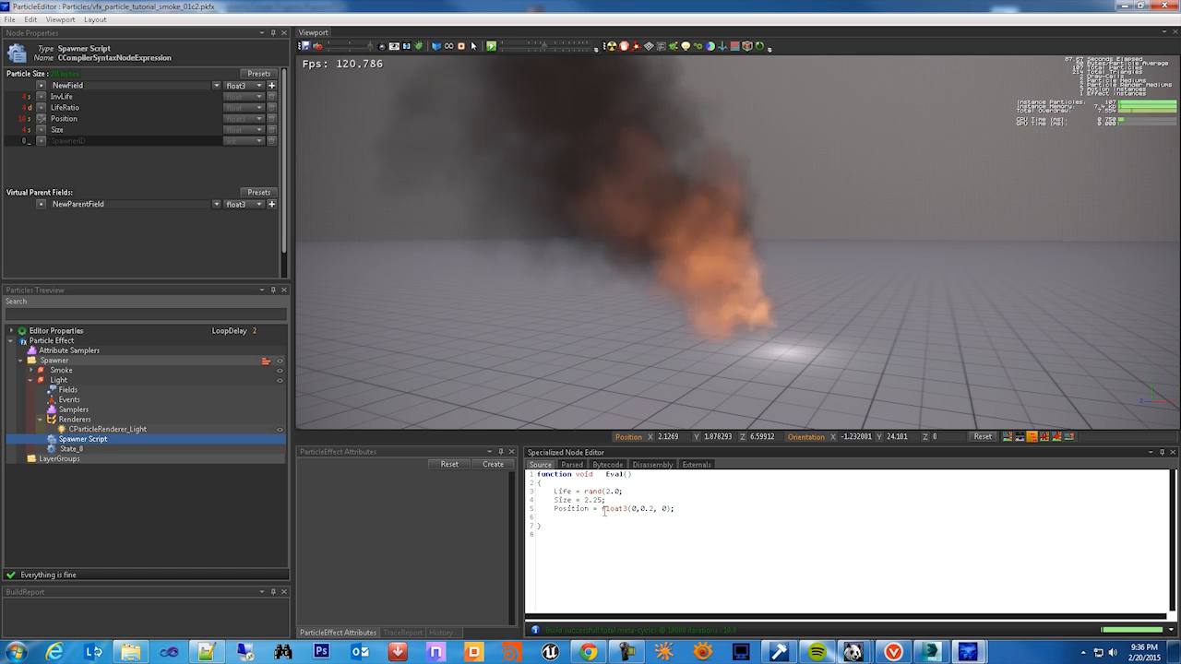
text(3.0))
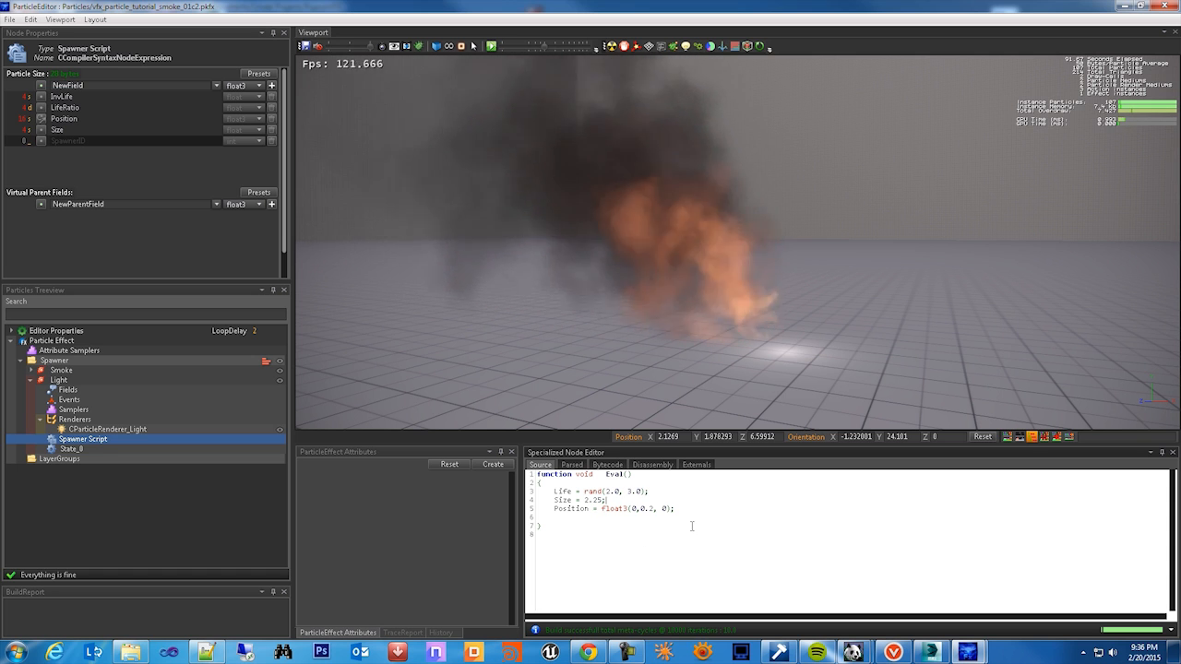
key(ctrl+s)
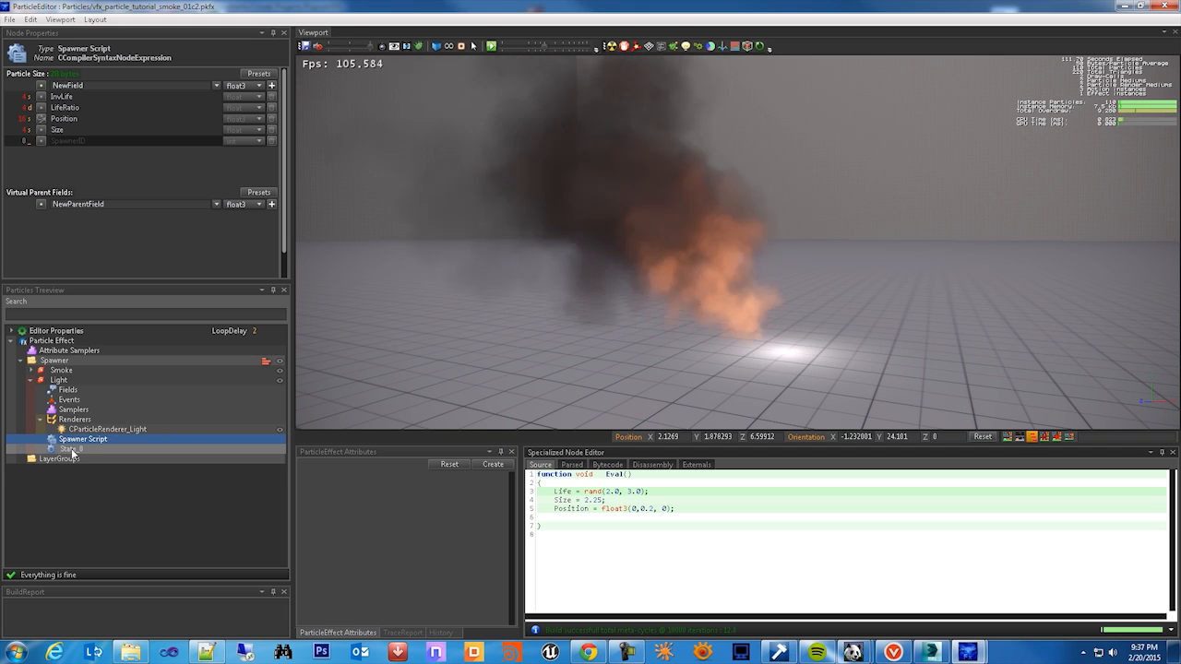
- Add a float4 particle field named Color to the Light layer's Fields and restart the effect
click(59, 380)
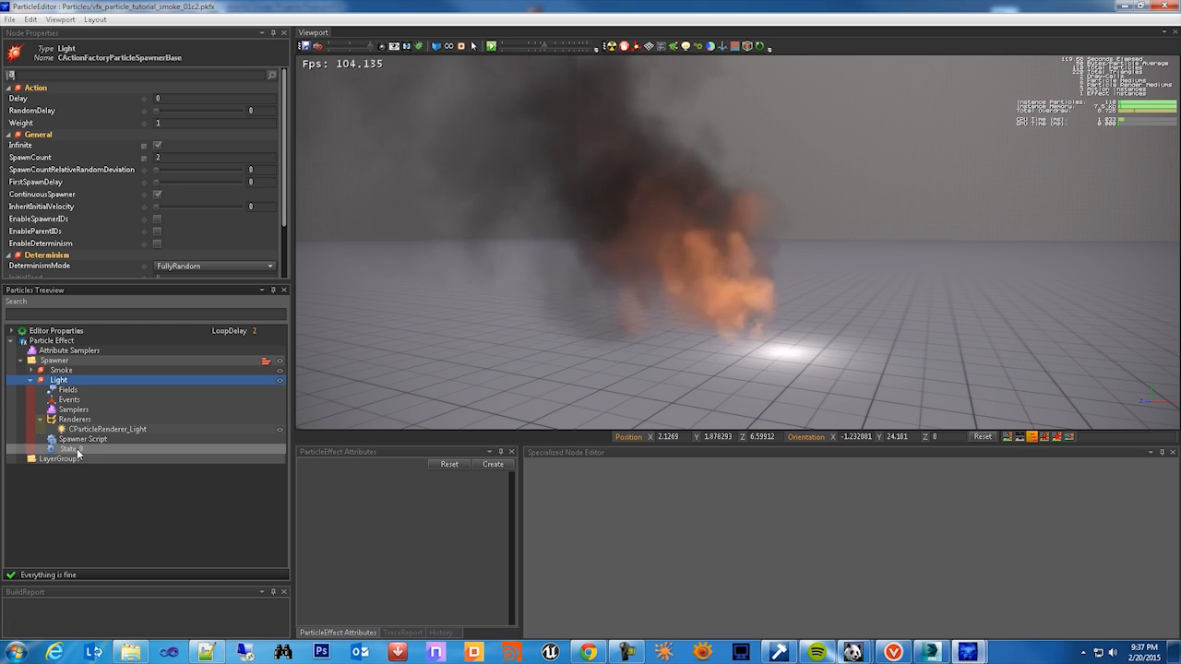
click(69, 390)
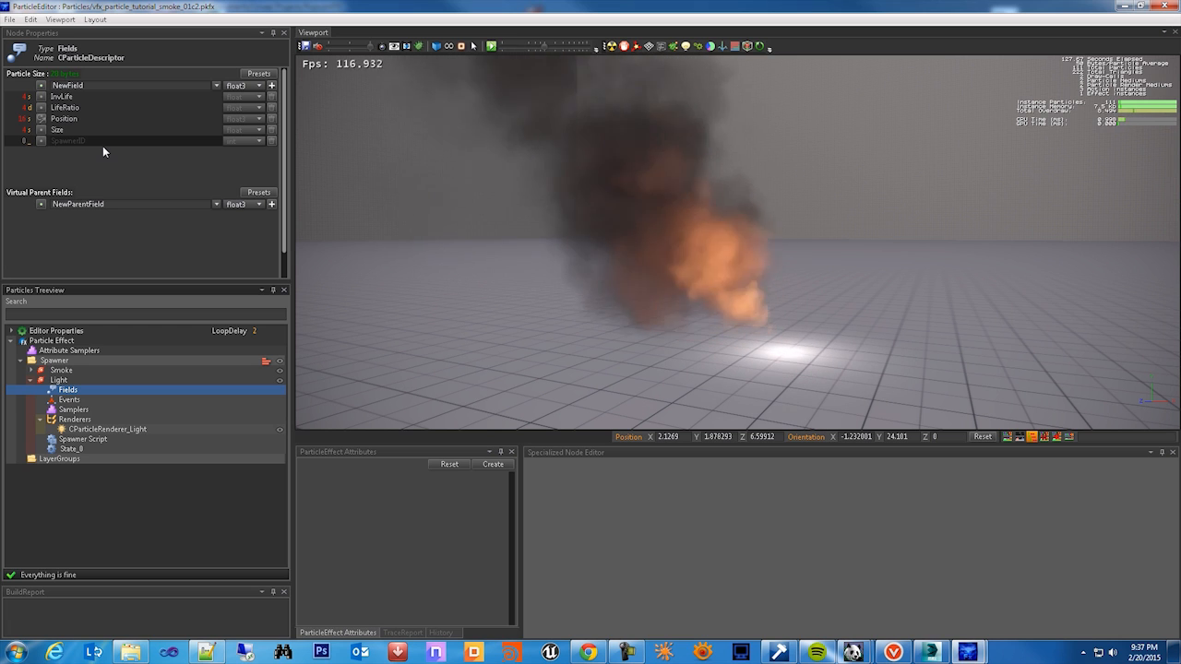
click(260, 73)
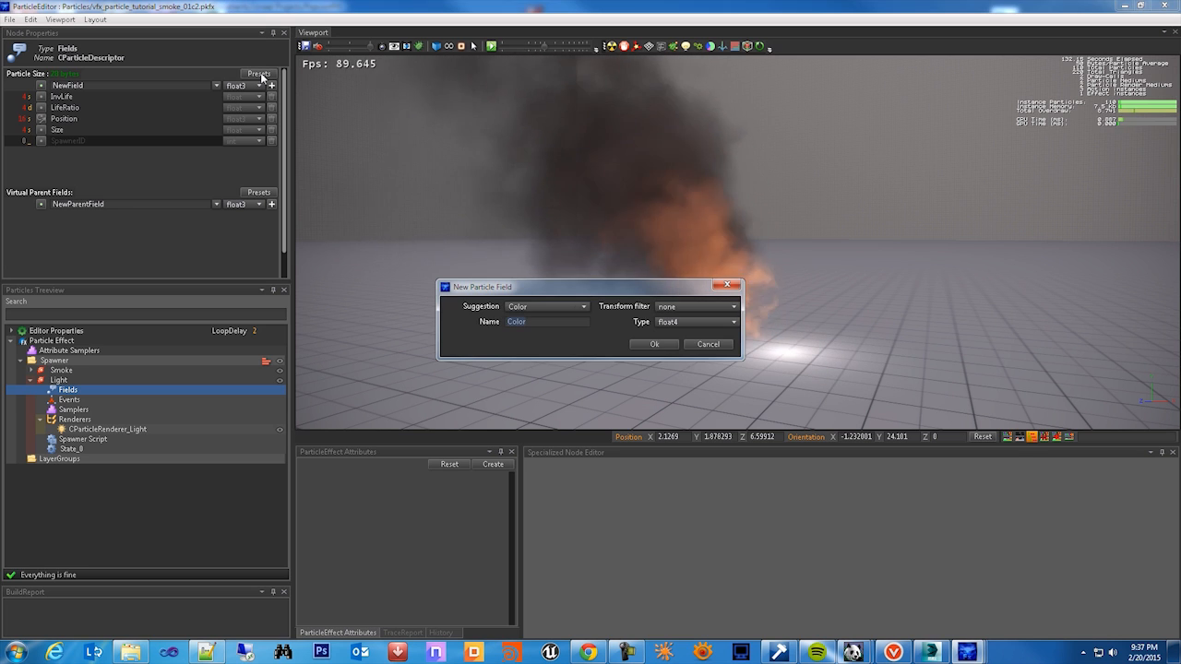
click(650, 344)
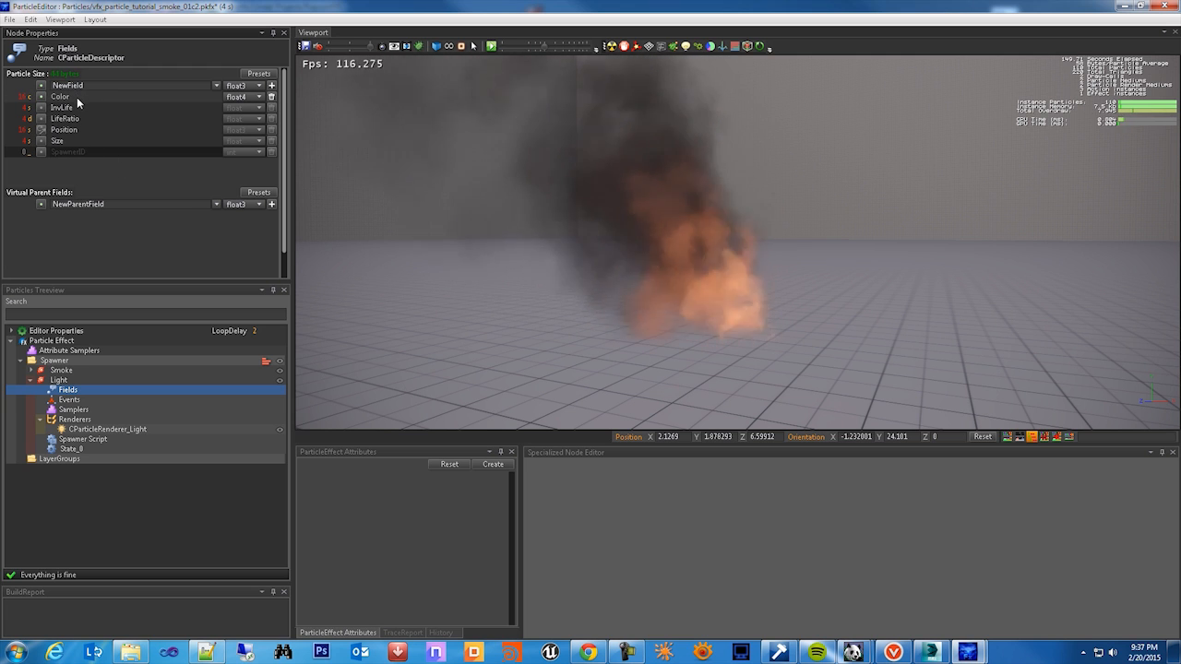
click(610, 47)
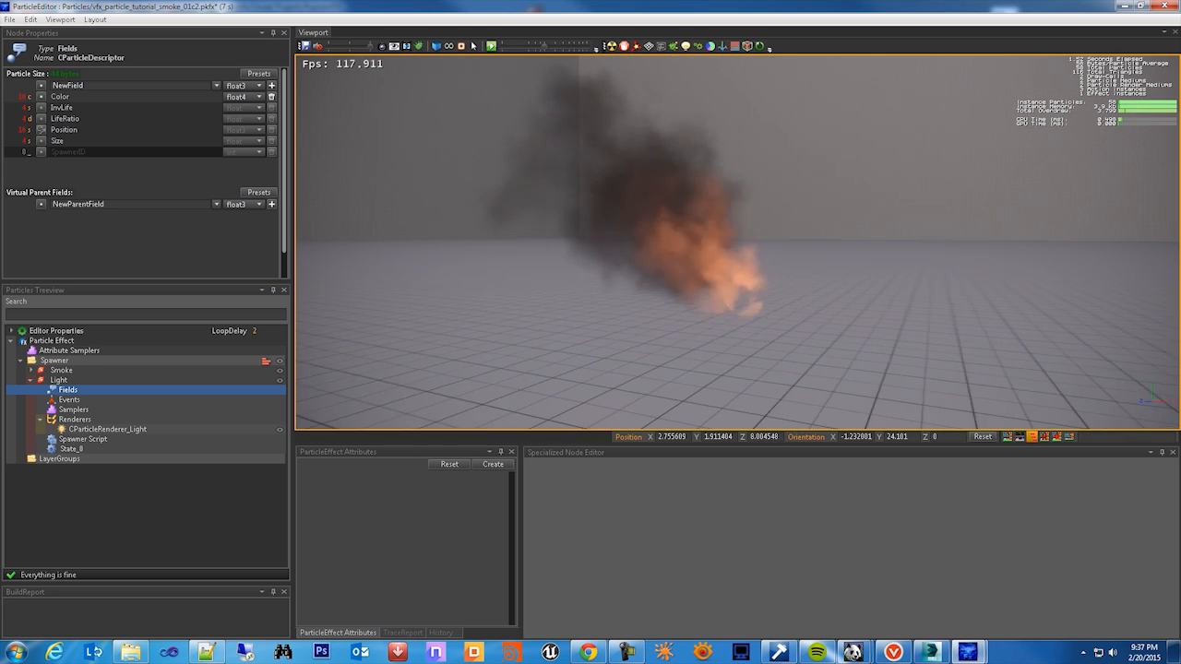
- Add a CParticleEvolver_Field evolver to the Light layer's State_0
click(71, 450)
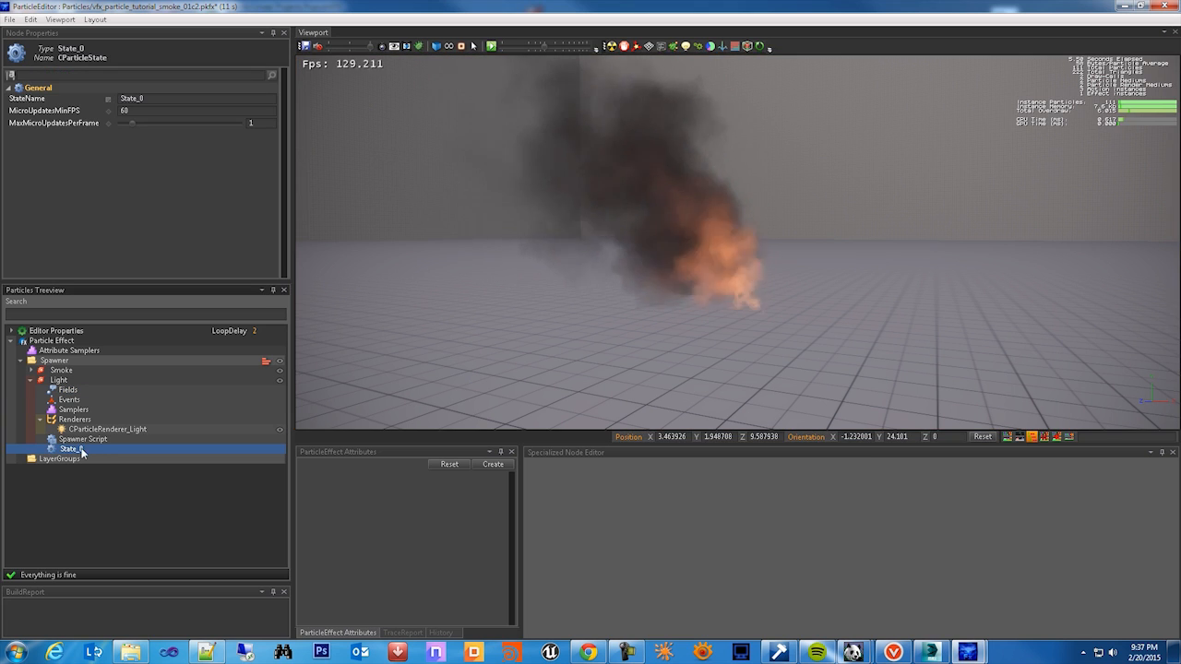
right_click(71, 450)
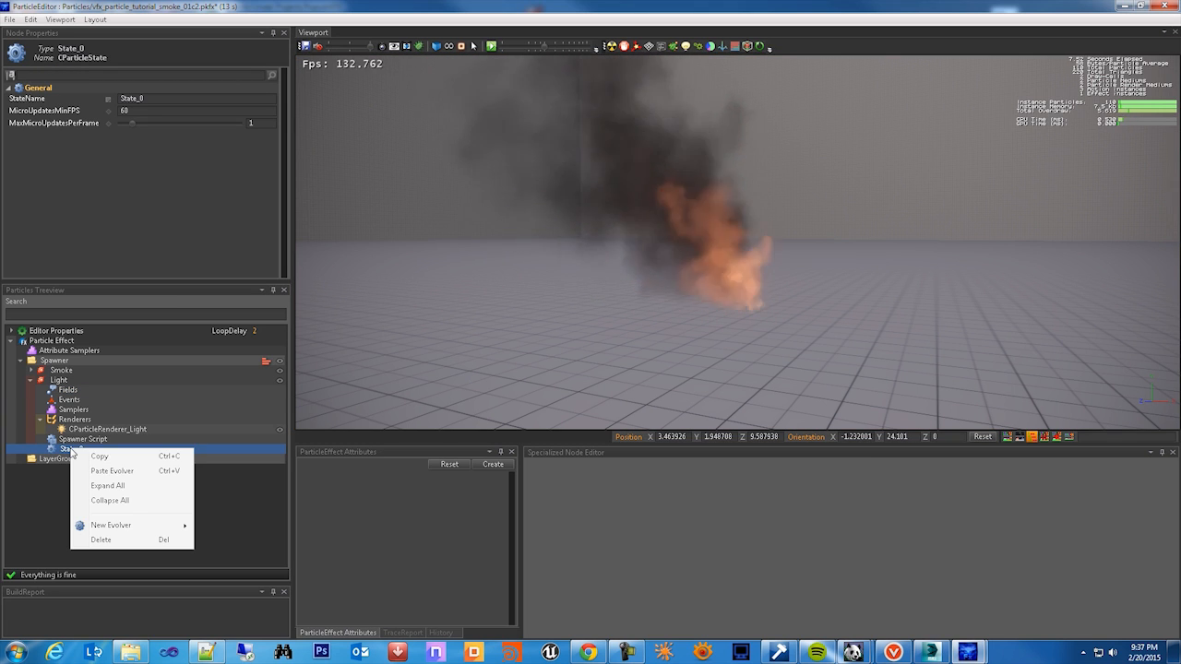
mouse_move(143, 529)
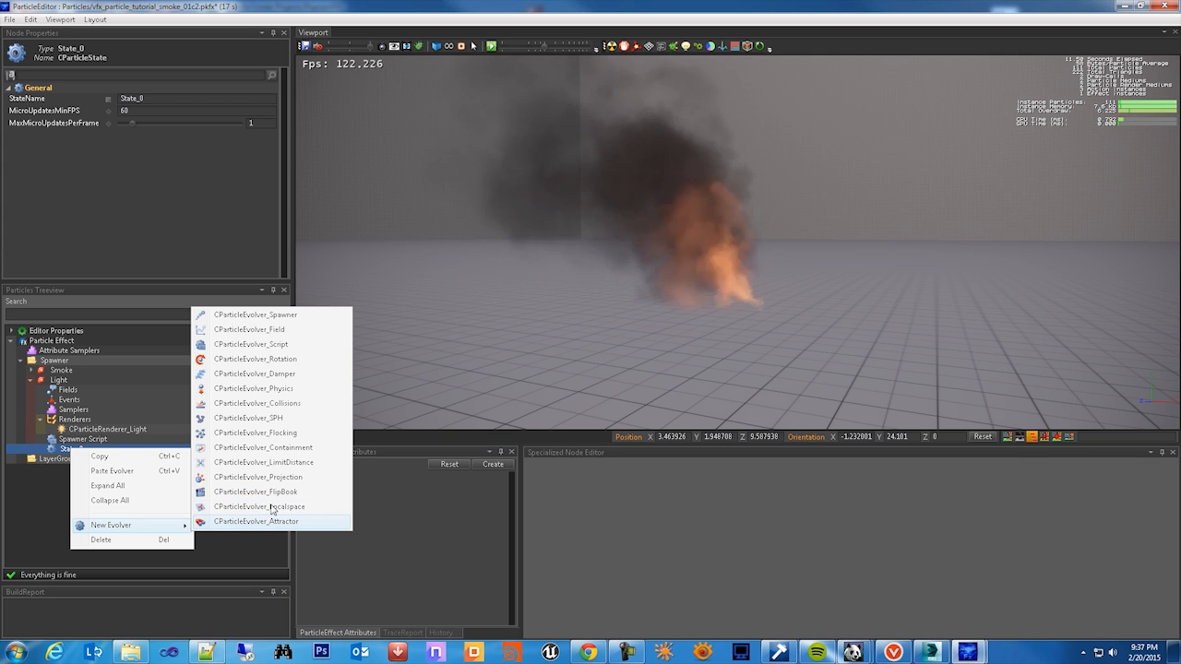
click(265, 334)
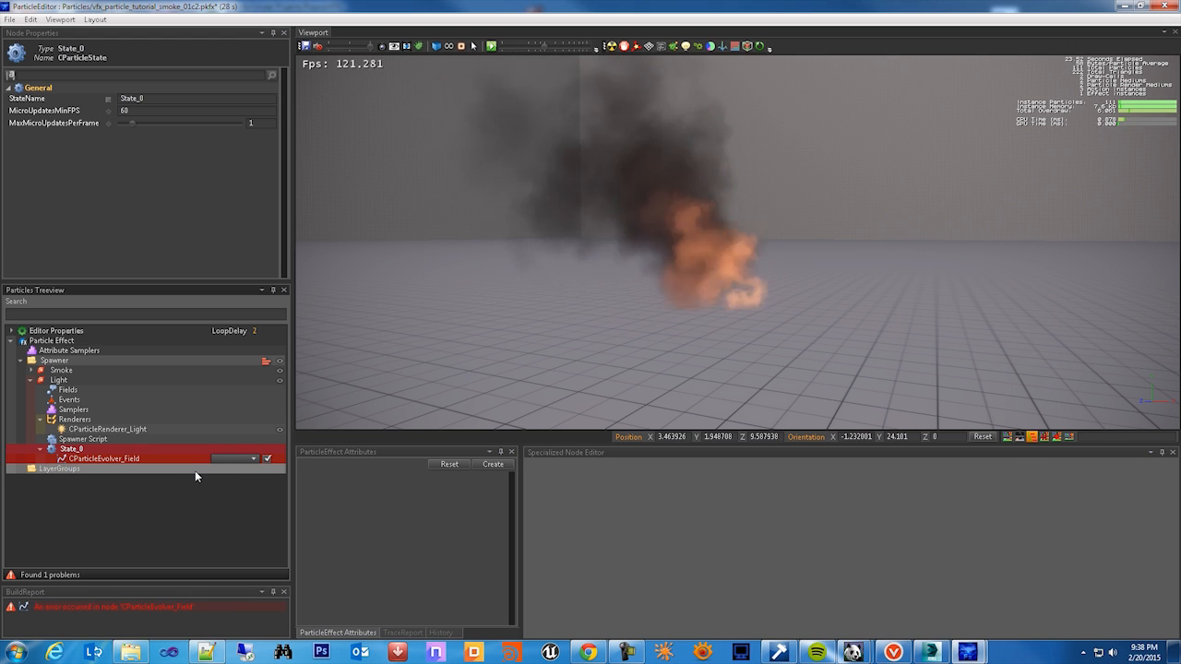
- Assign the Color field to the Light layer's CParticleEvolver_Field and open its curve
click(250, 459)
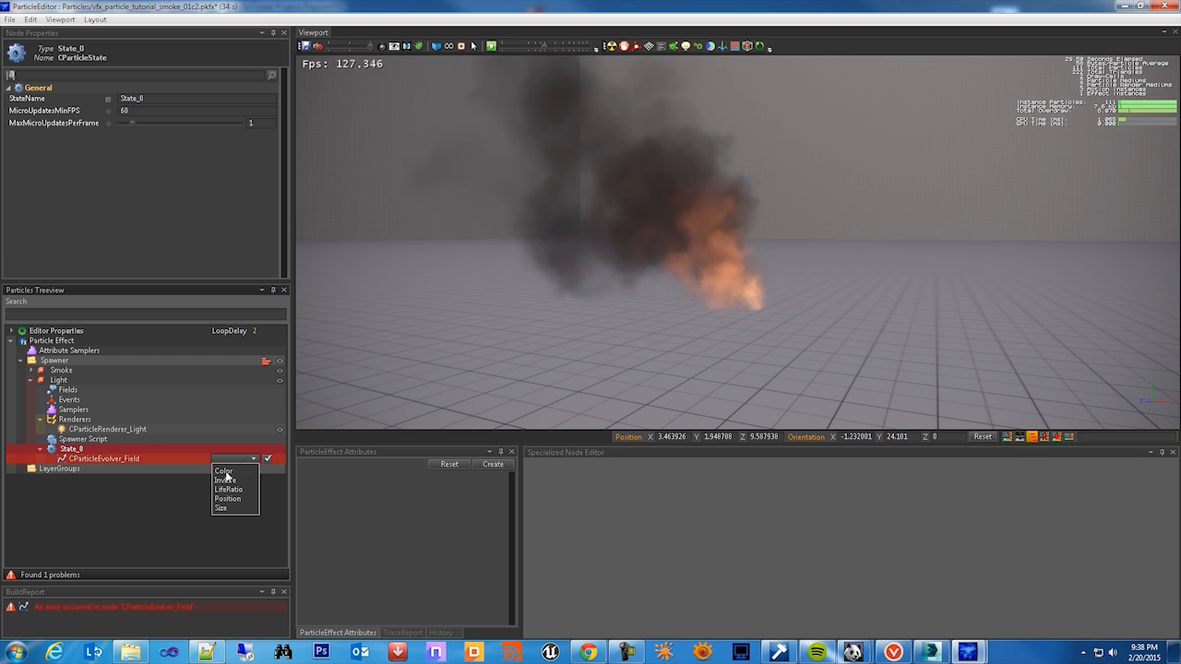
click(224, 471)
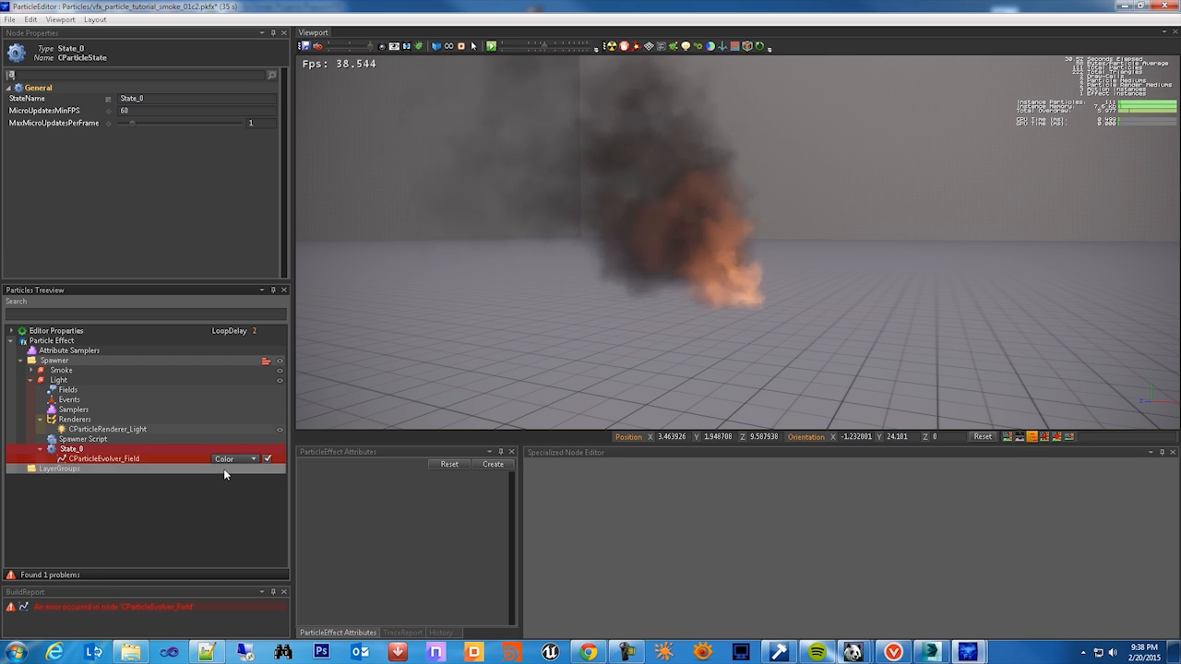
scroll(664, 297, up, 2)
alt+drag(700, 192, 710, 200)
click(101, 459)
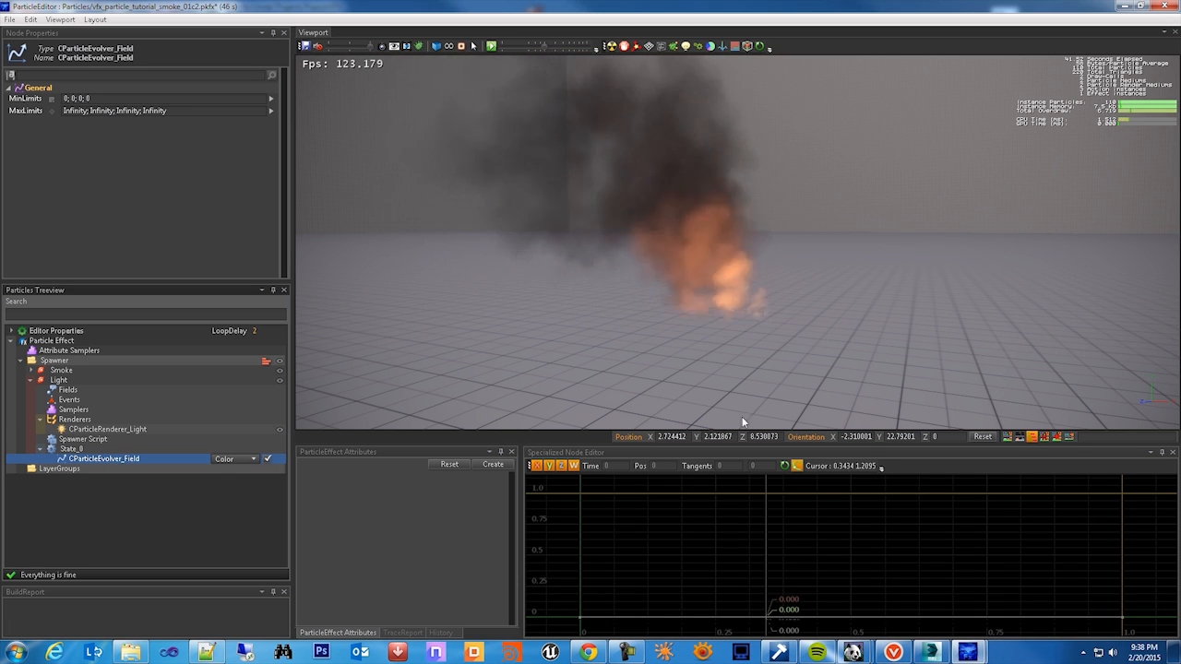
- Raise the Color curve's start key to about 0.42 and end key to about 0.28, with red ending at about 0.34
drag(566, 589, 1145, 648)
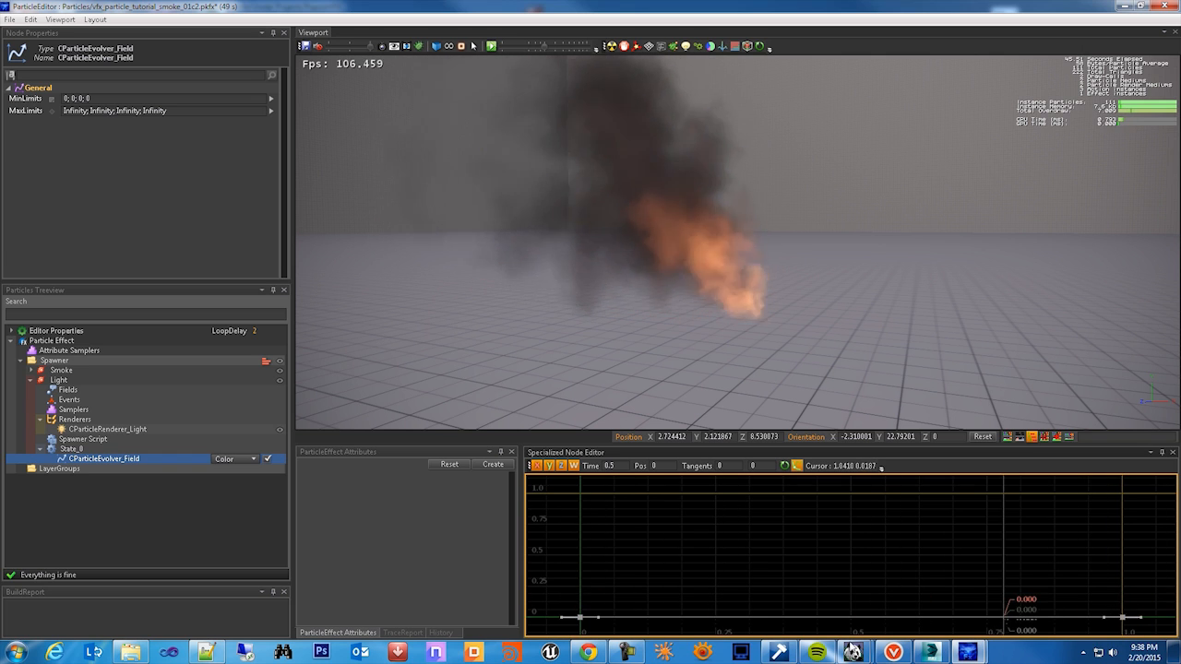
click(564, 577)
drag(565, 578, 592, 629)
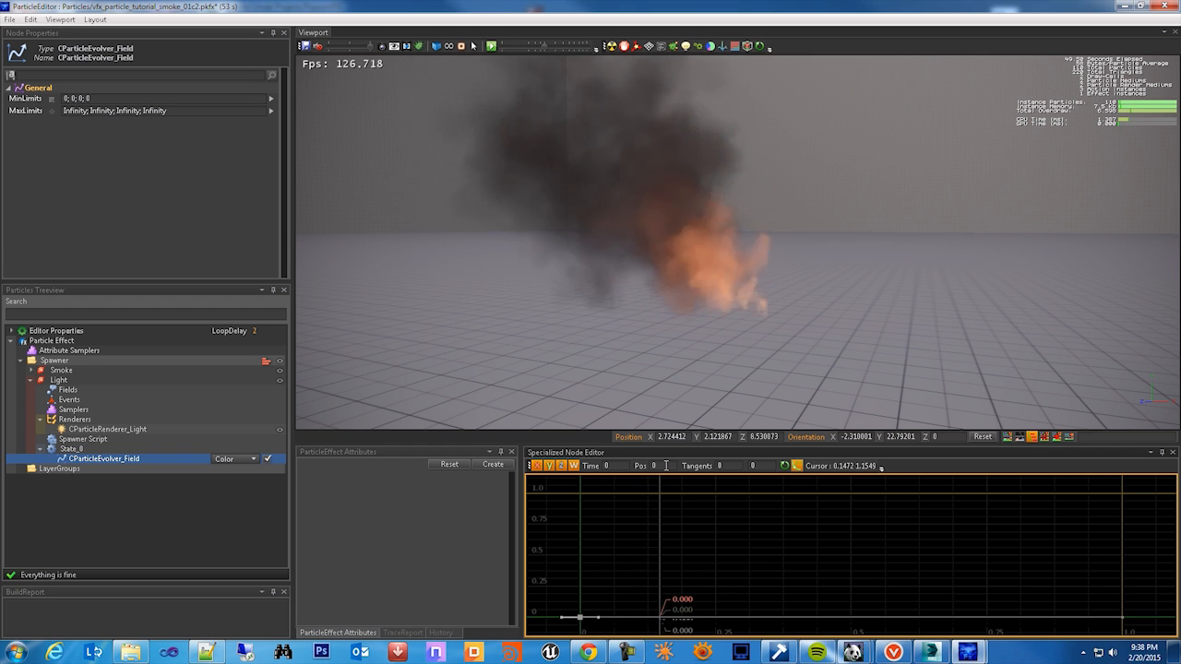
drag(1092, 600, 1126, 629)
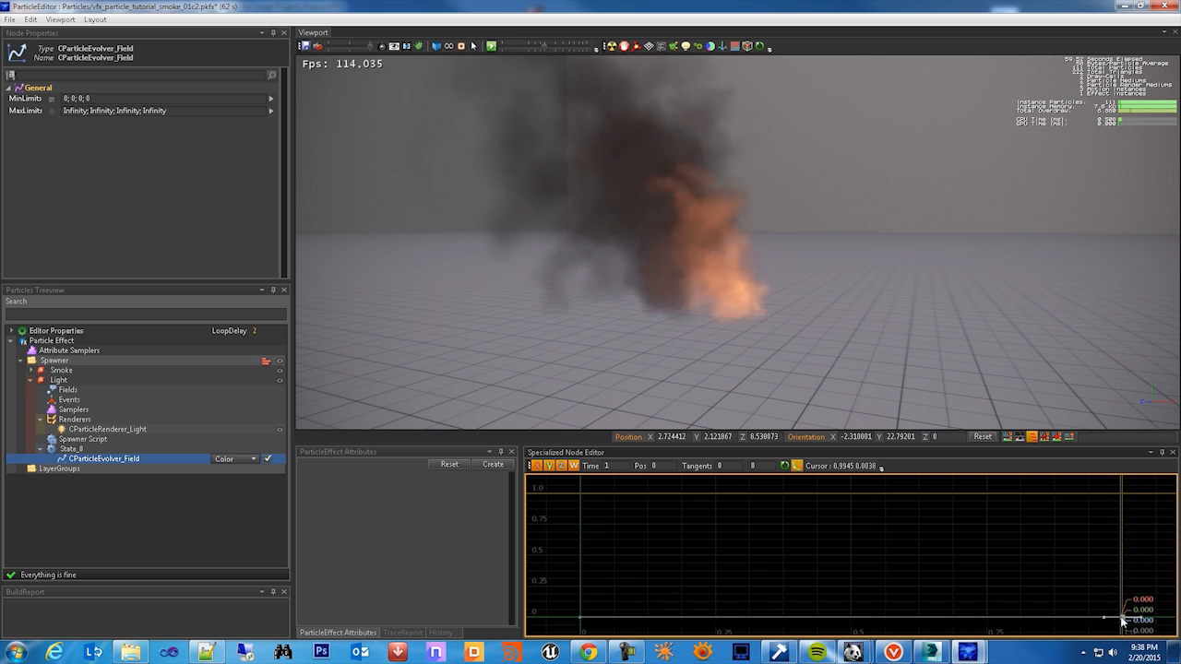
drag(1123, 616, 1121, 581)
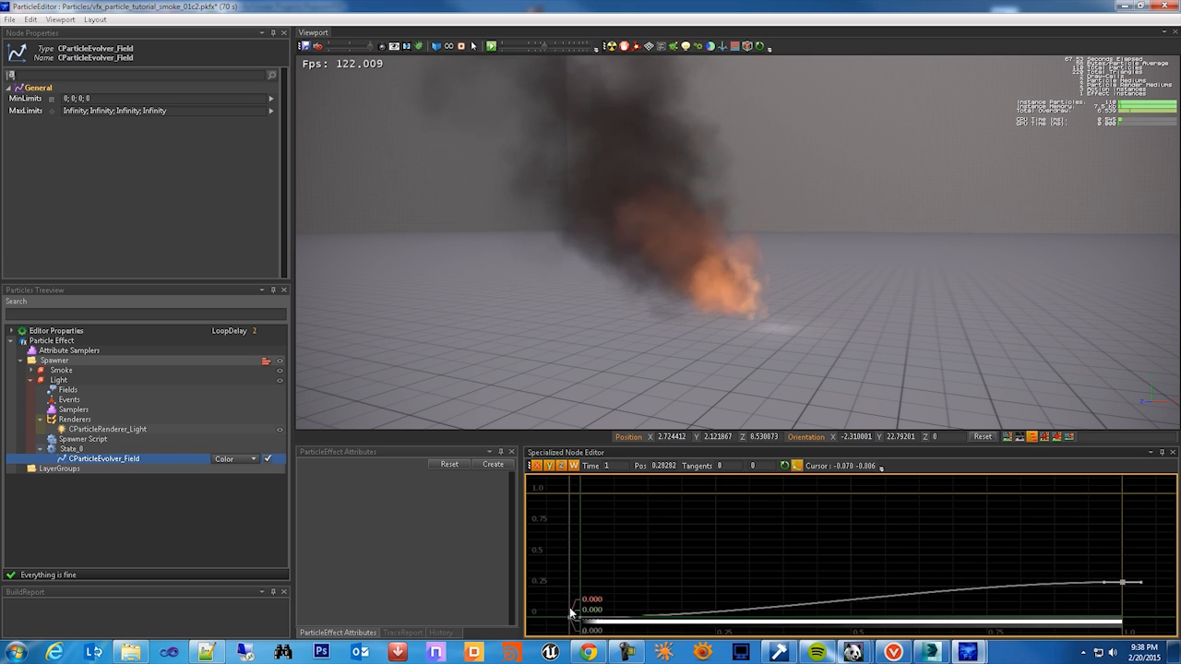
drag(579, 616, 563, 546)
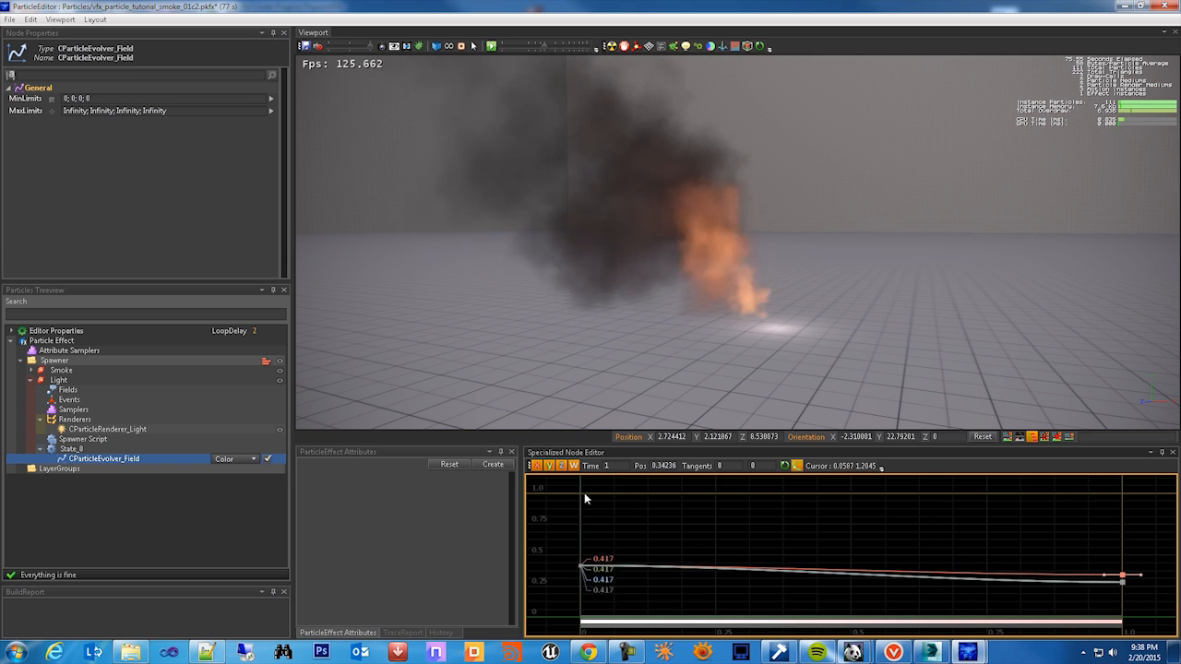
- On the red channel only, raise the start key to about 0.85 and add a middle key peaking at about 1.64
click(537, 467)
drag(559, 552, 941, 588)
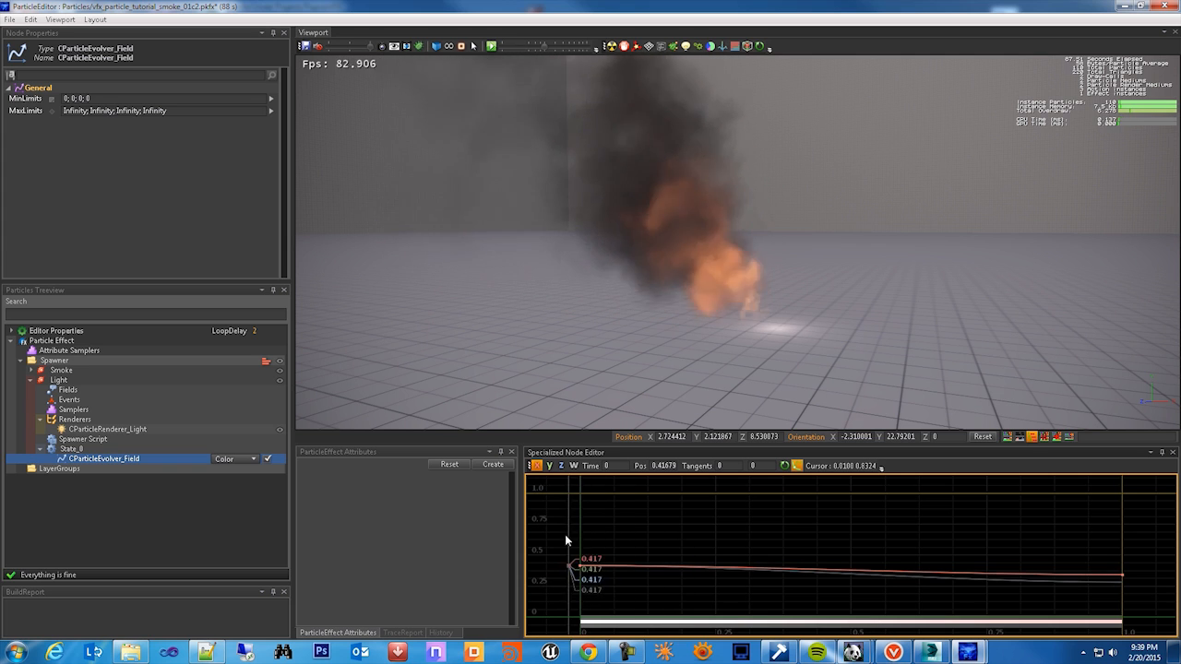
drag(580, 563, 579, 497)
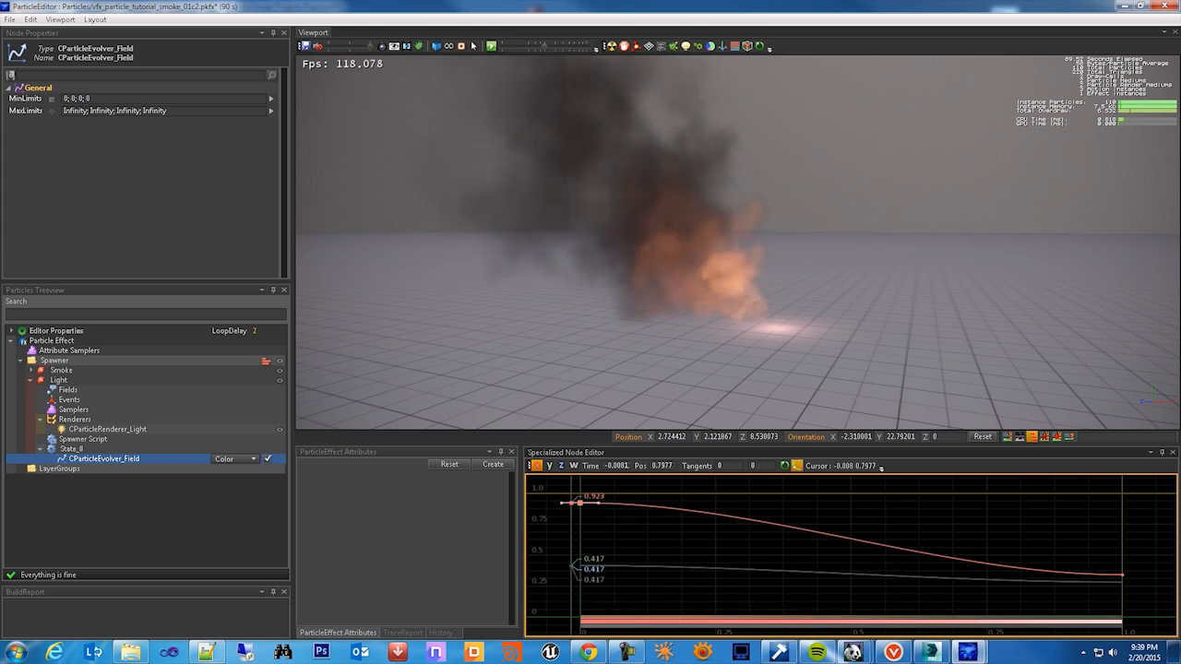
scroll(820, 547, down, 1)
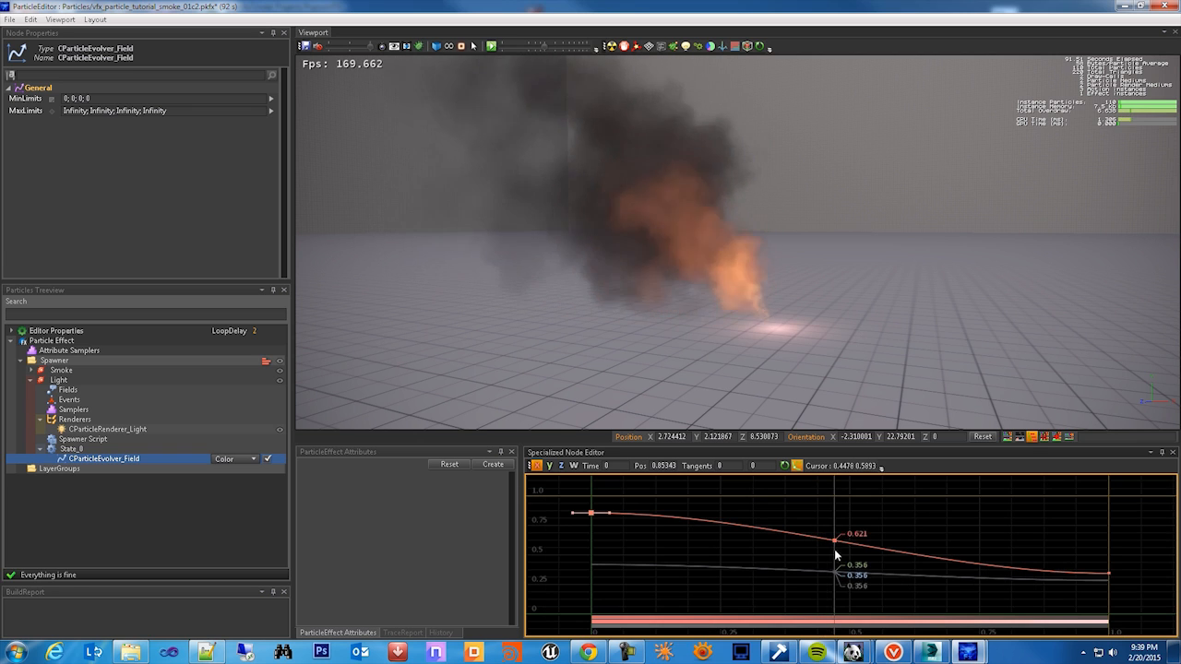
scroll(840, 568, down, 2)
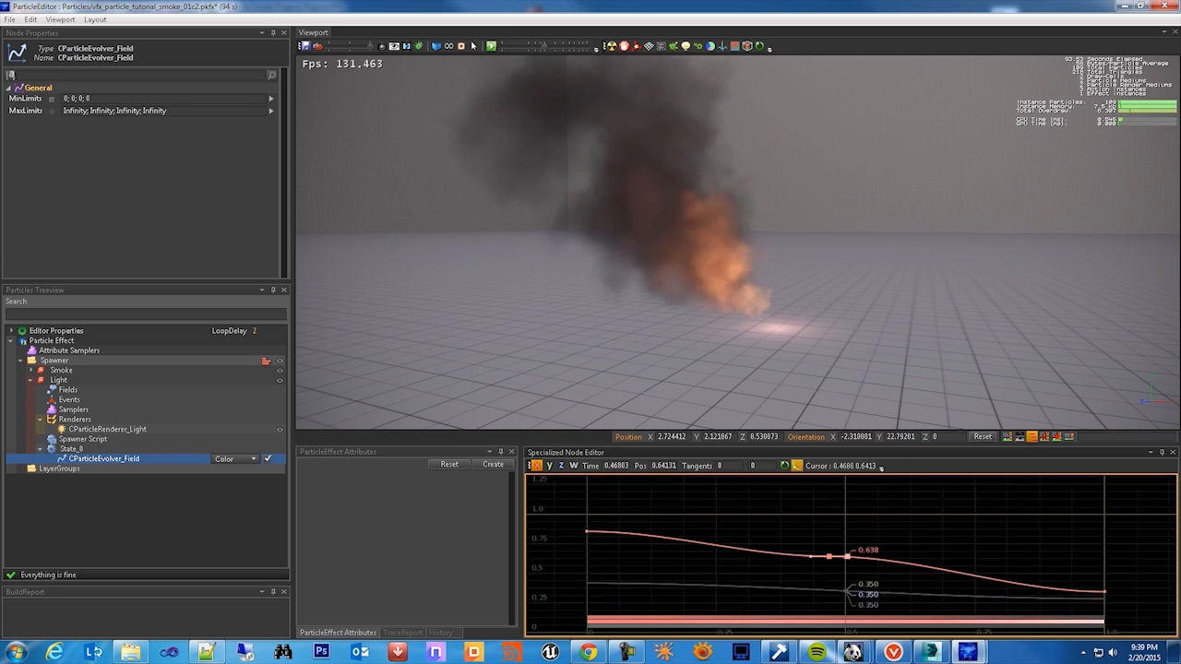
drag(824, 563, 808, 477)
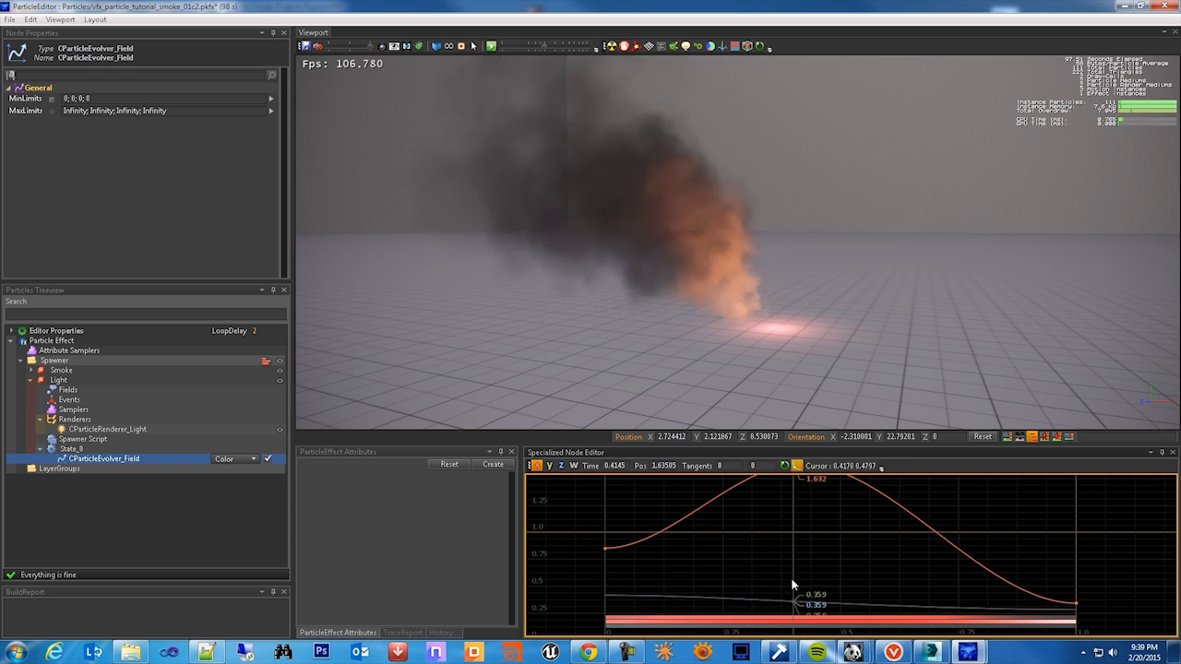
scroll(792, 581, down, 2)
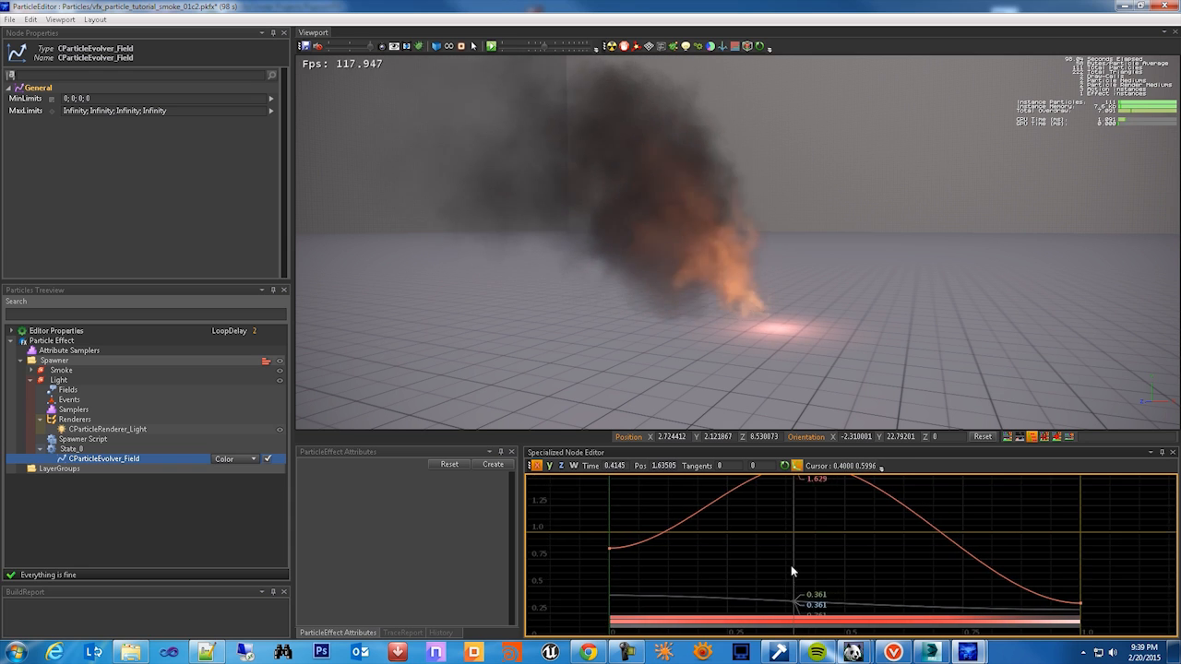
- Isolate the green and blue channels and raise their middle key to about 0.78 at time 0.32
click(539, 468)
click(551, 468)
click(562, 467)
click(573, 467)
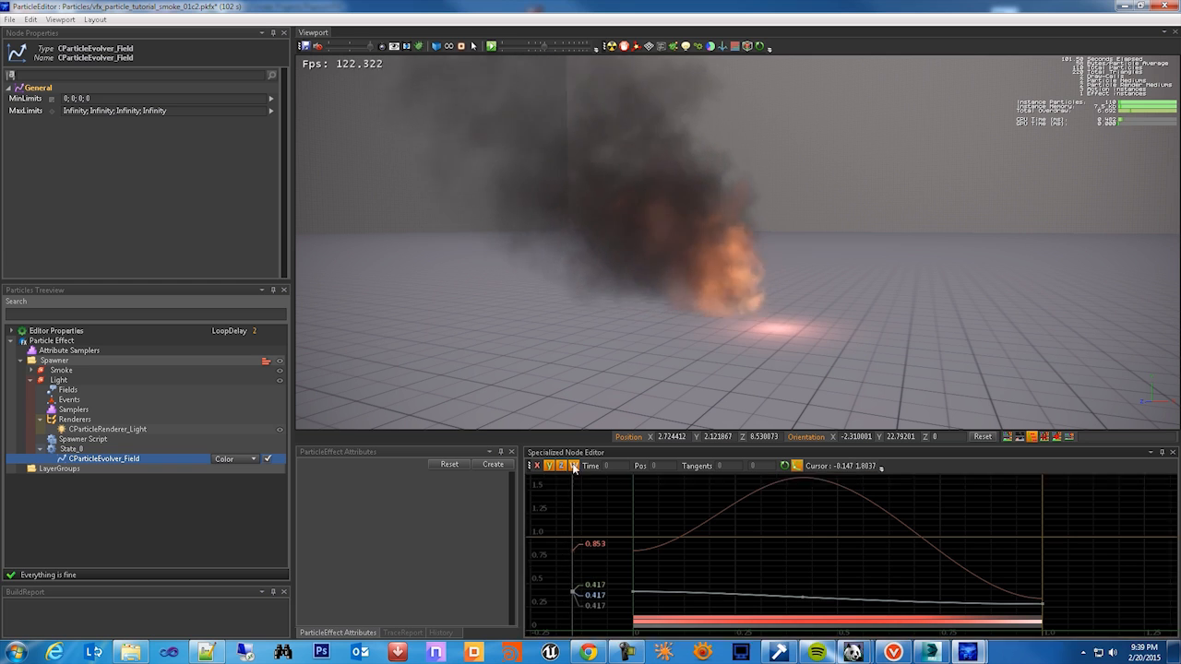
drag(797, 613, 801, 613)
drag(781, 580, 765, 557)
middle_drag(838, 532, 846, 568)
scroll(844, 561, down, 1)
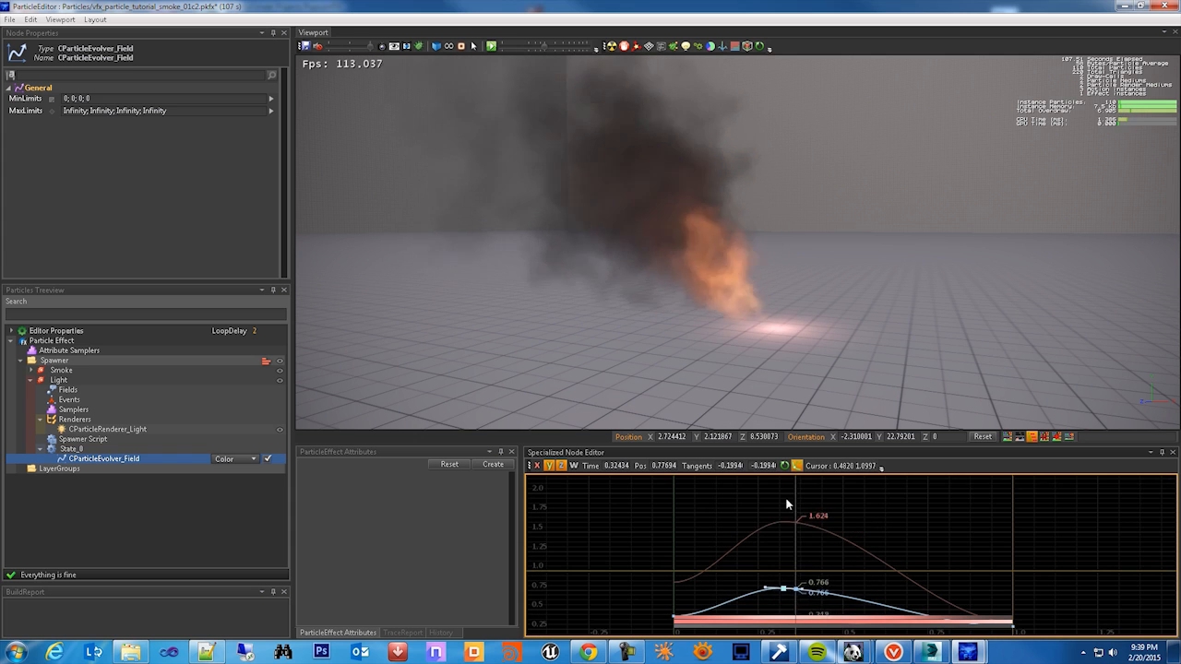
- Shift the curves' middle keys to about time 0.15 and raise the red peak to about 2.46
drag(807, 556, 736, 489)
click(537, 466)
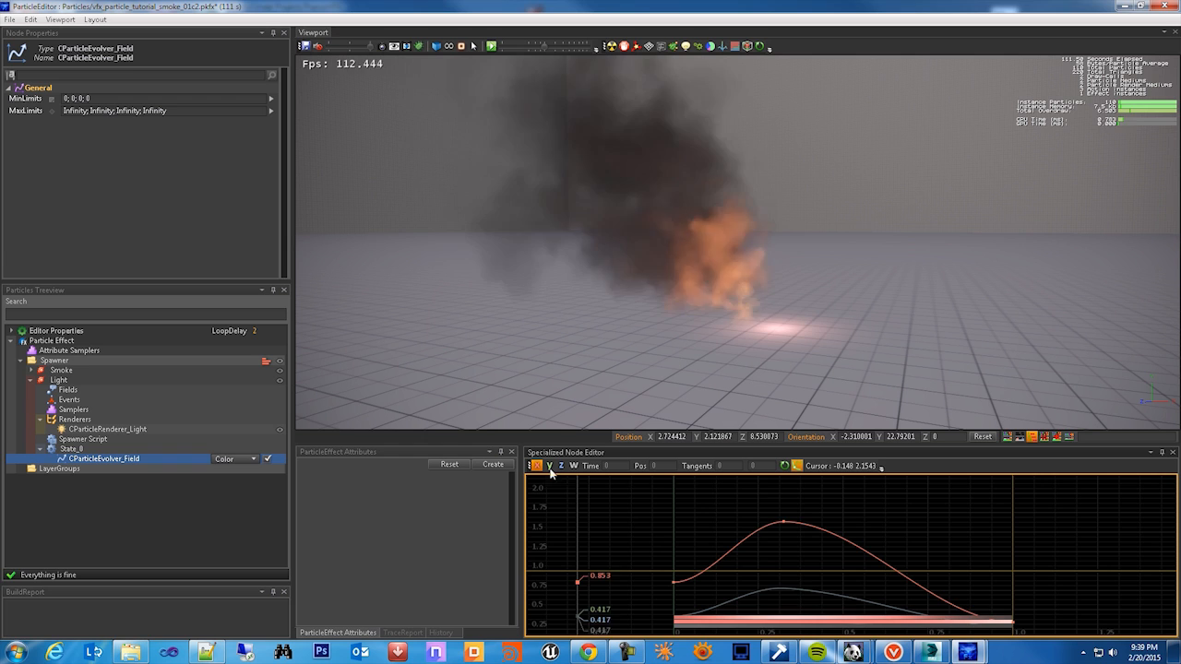
drag(785, 522, 725, 453)
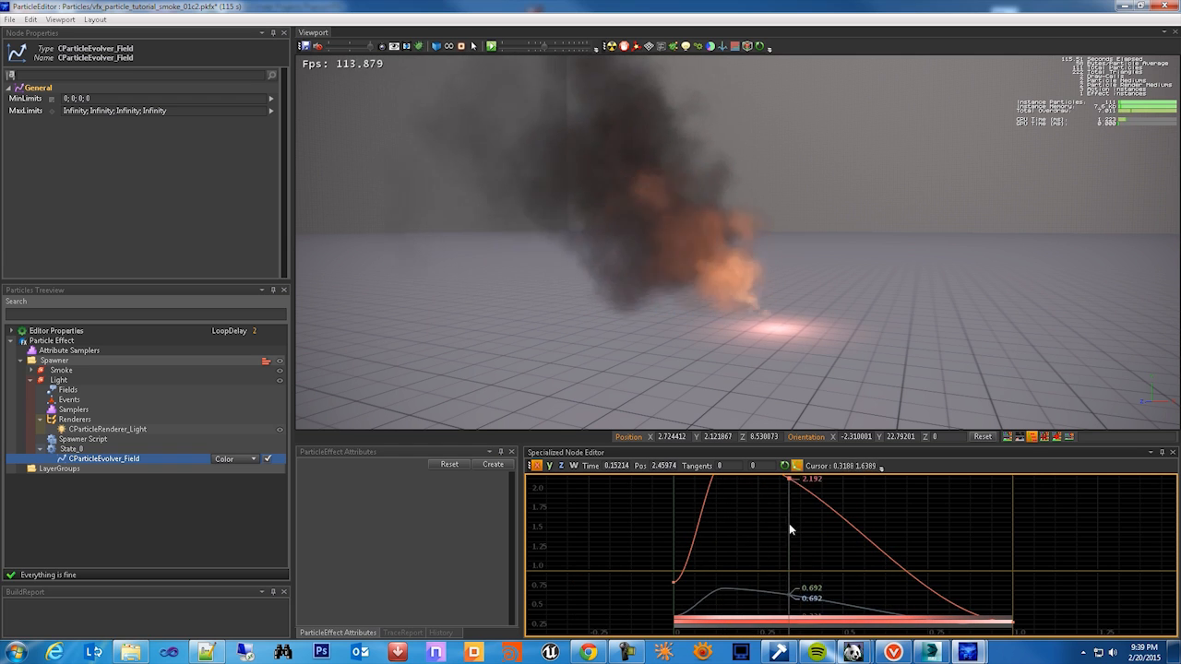
scroll(784, 519, down, 2)
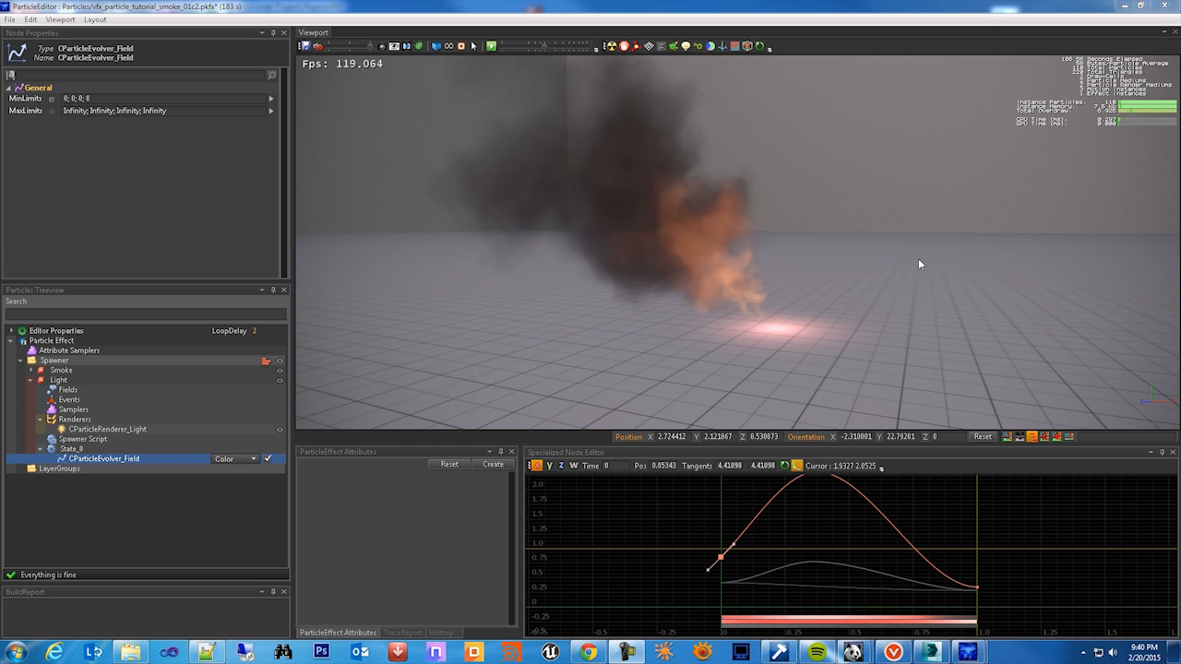
- Examine the light cast on the ground beneath the fire from several camera positions
middle_drag(828, 299, 834, 373)
scroll(854, 337, down, 1)
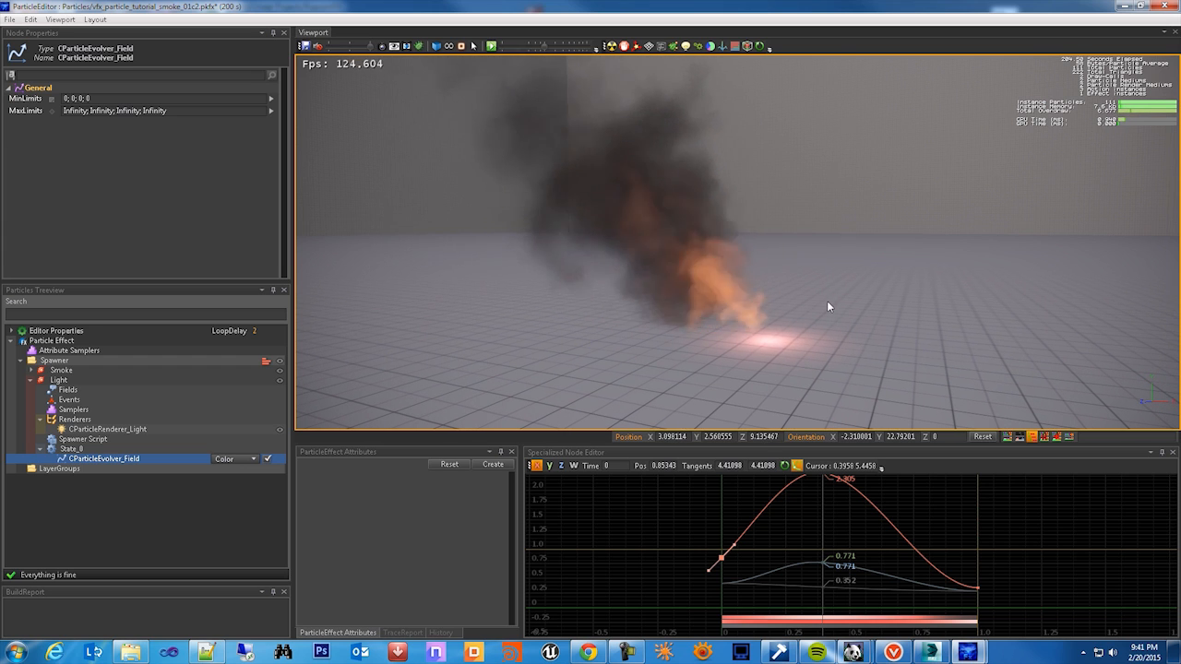
middle_drag(826, 300, 853, 296)
scroll(818, 314, up, 2)
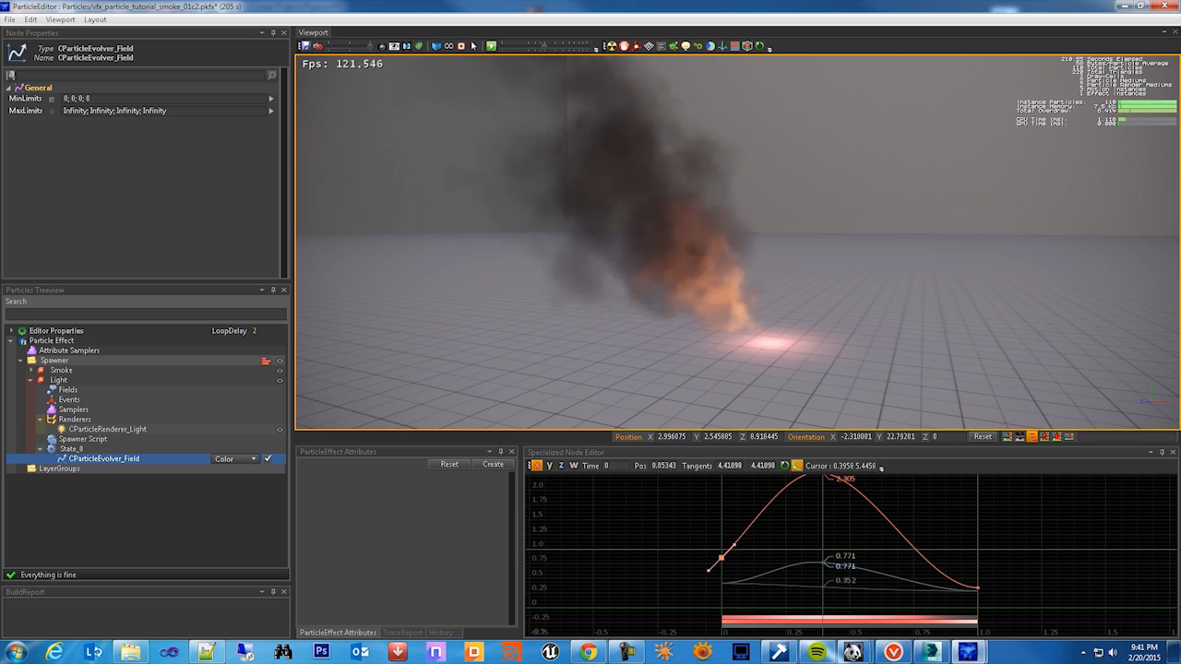
middle_drag(832, 319, 821, 299)
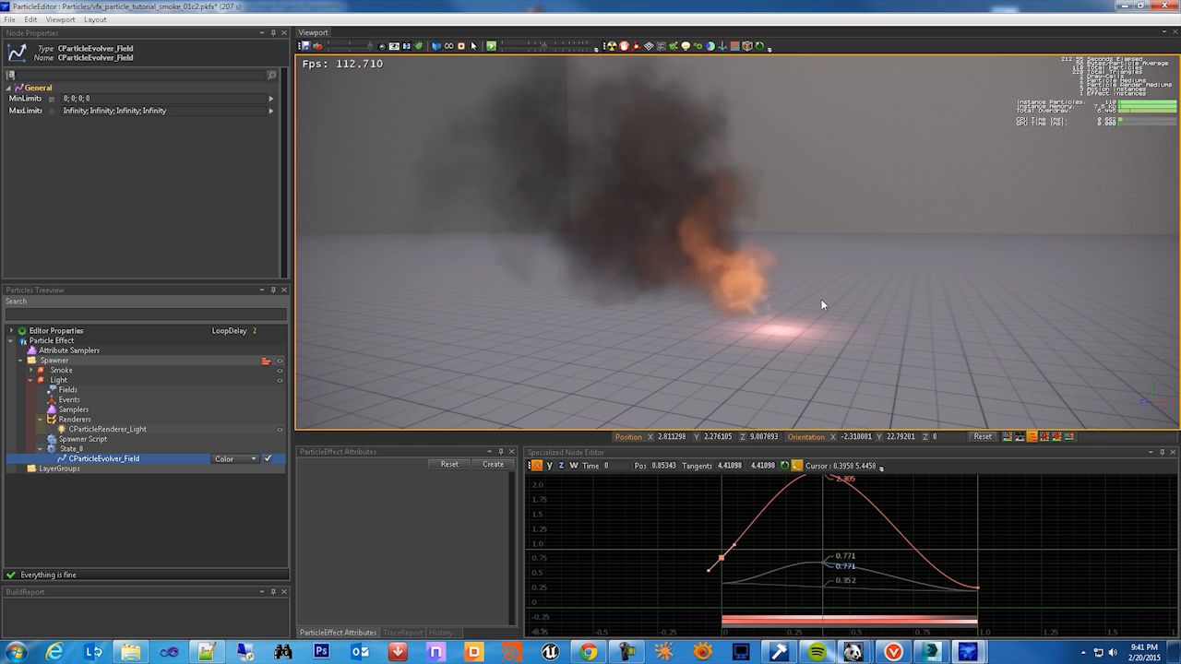
middle_drag(858, 294, 832, 293)
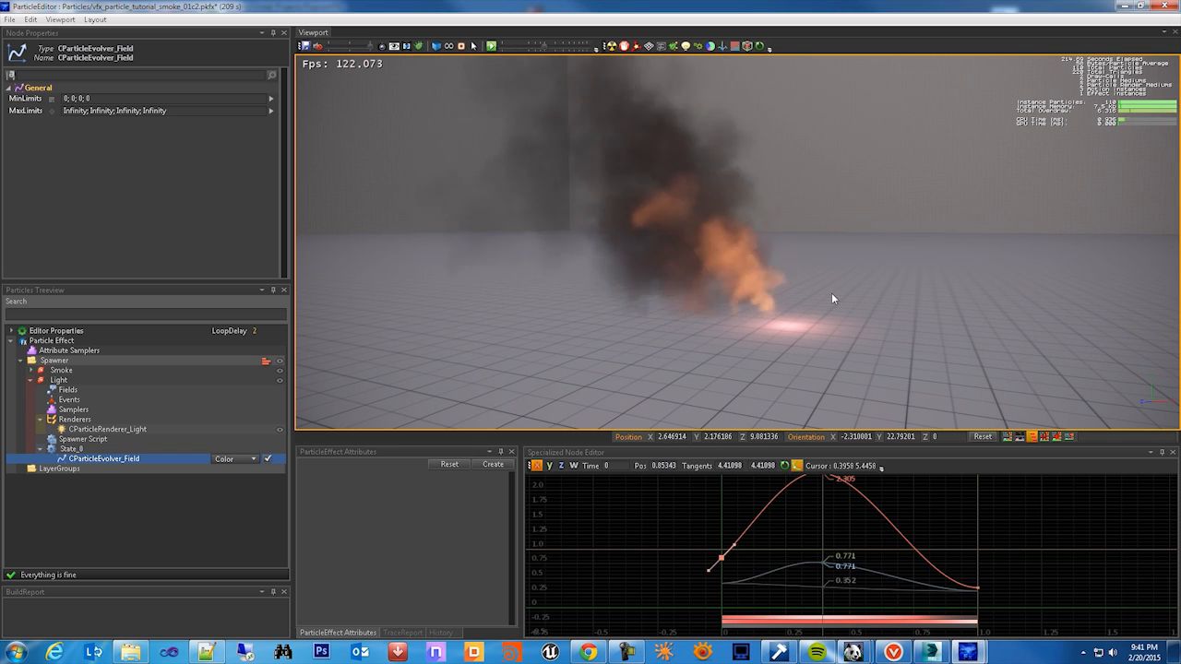
- Cycle the viewport through its render buffer views, including Linear Depth and the lighting-only view, back to the final render
key(n)
key(n)
key(n)
key(n)
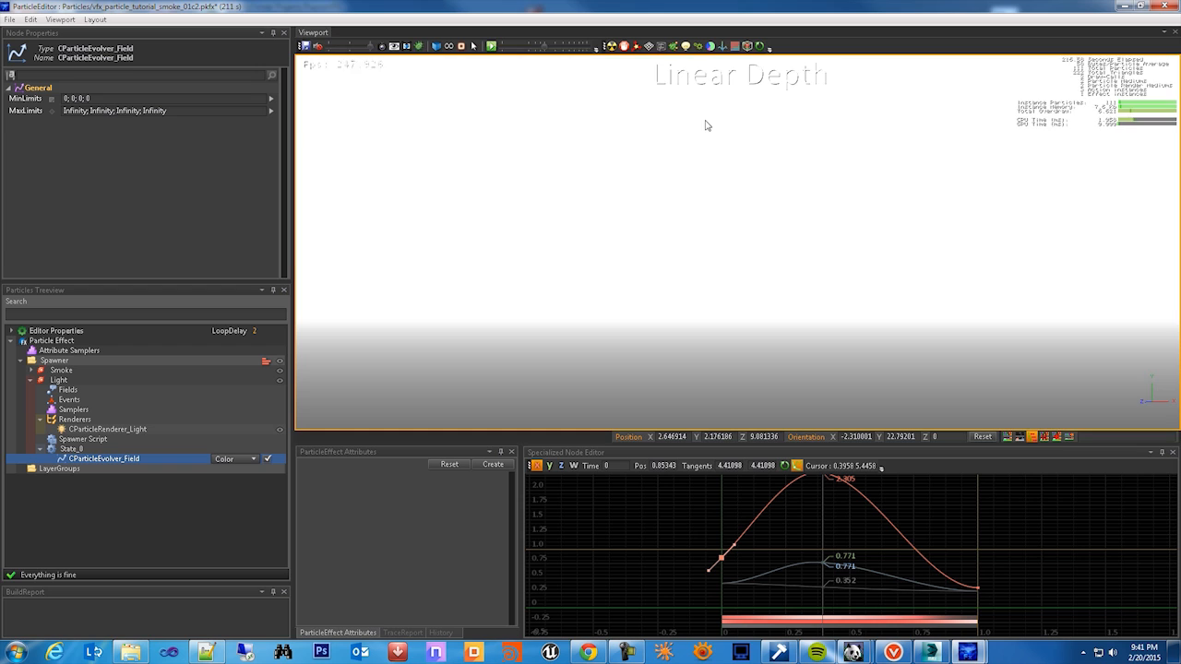
key(n)
key(n)
key(n)
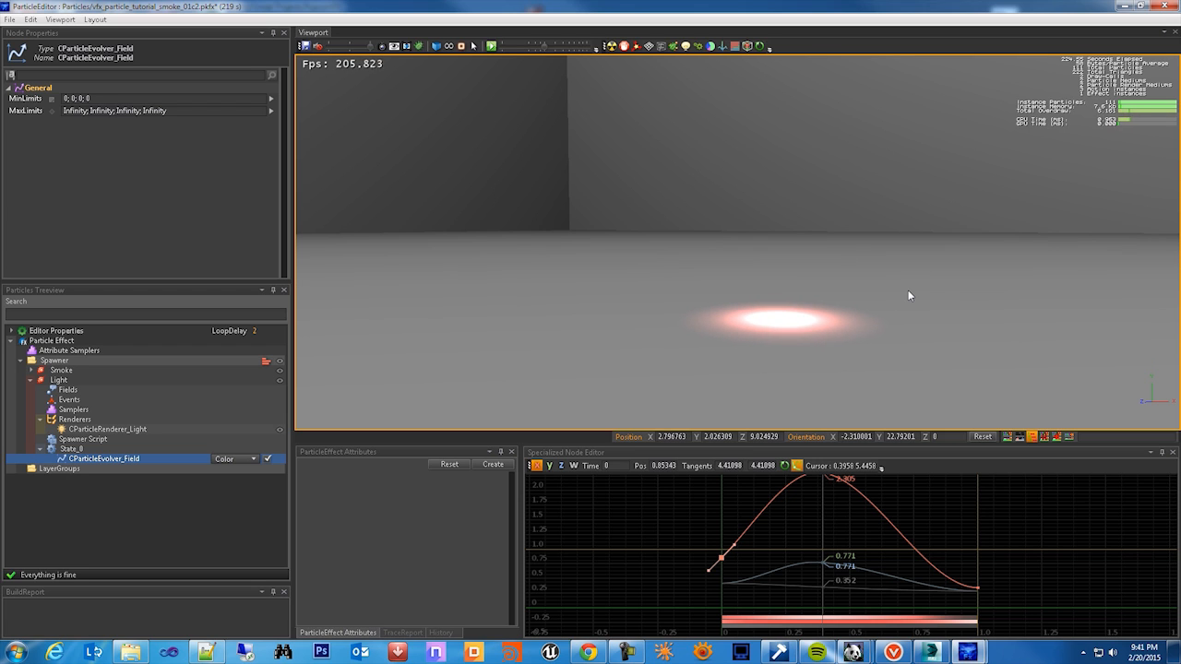
key(n)
key(n)
key(n)
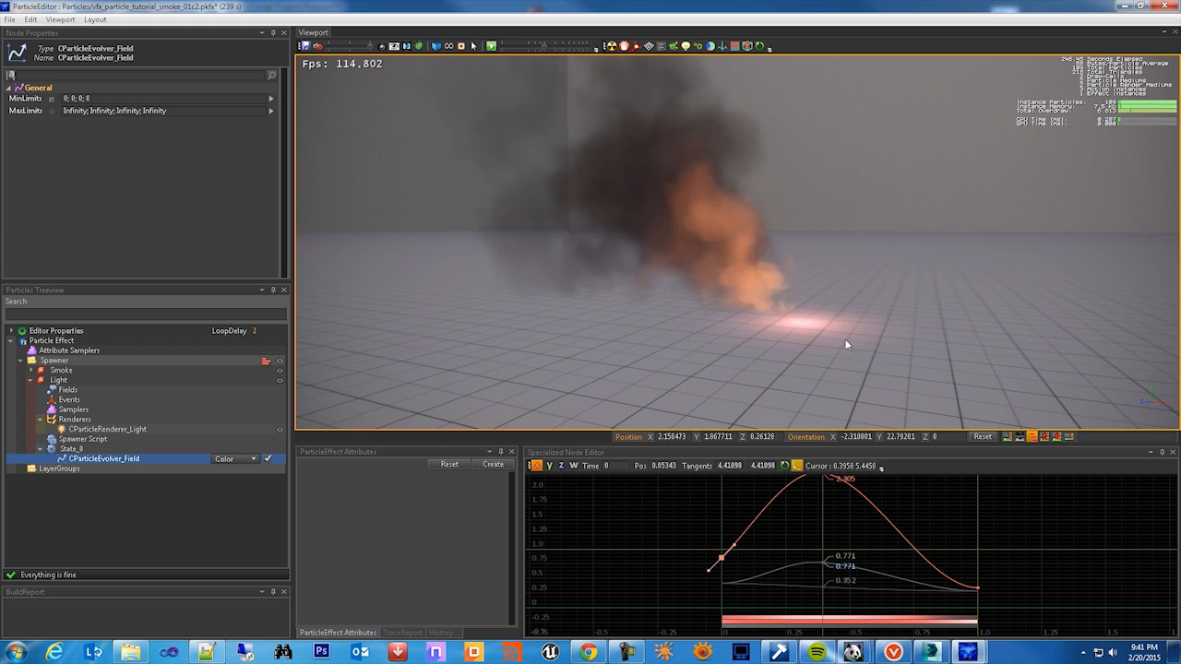
- Review the Light layer's spawn settings and the properties of its light renderer
click(57, 379)
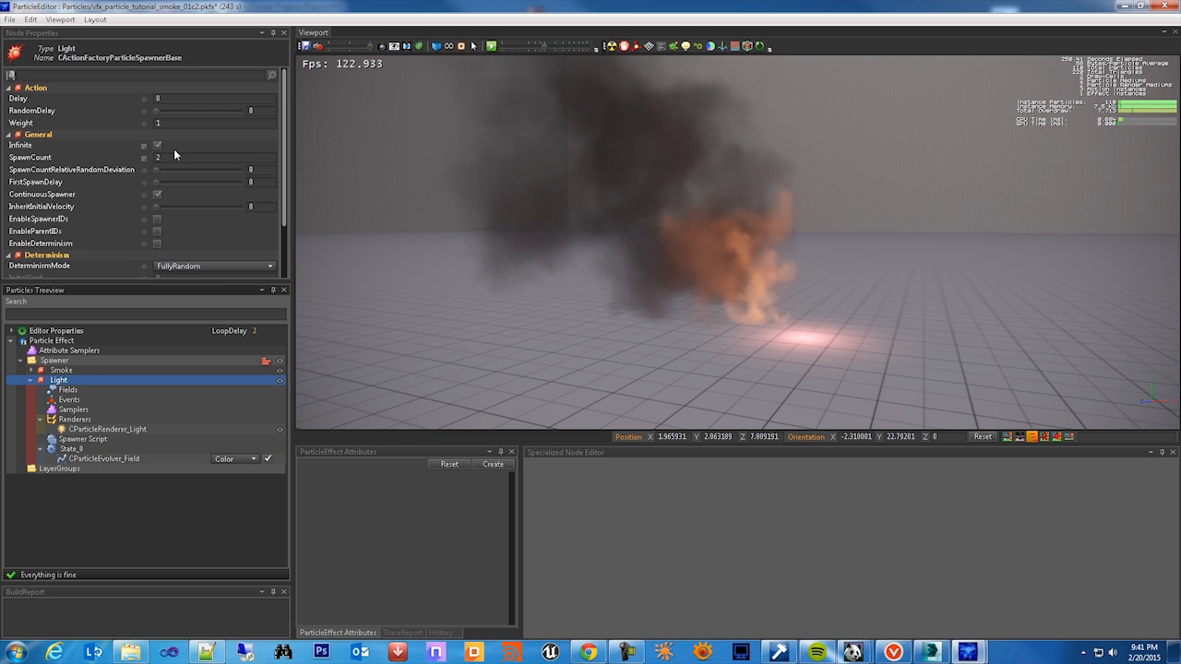
click(175, 156)
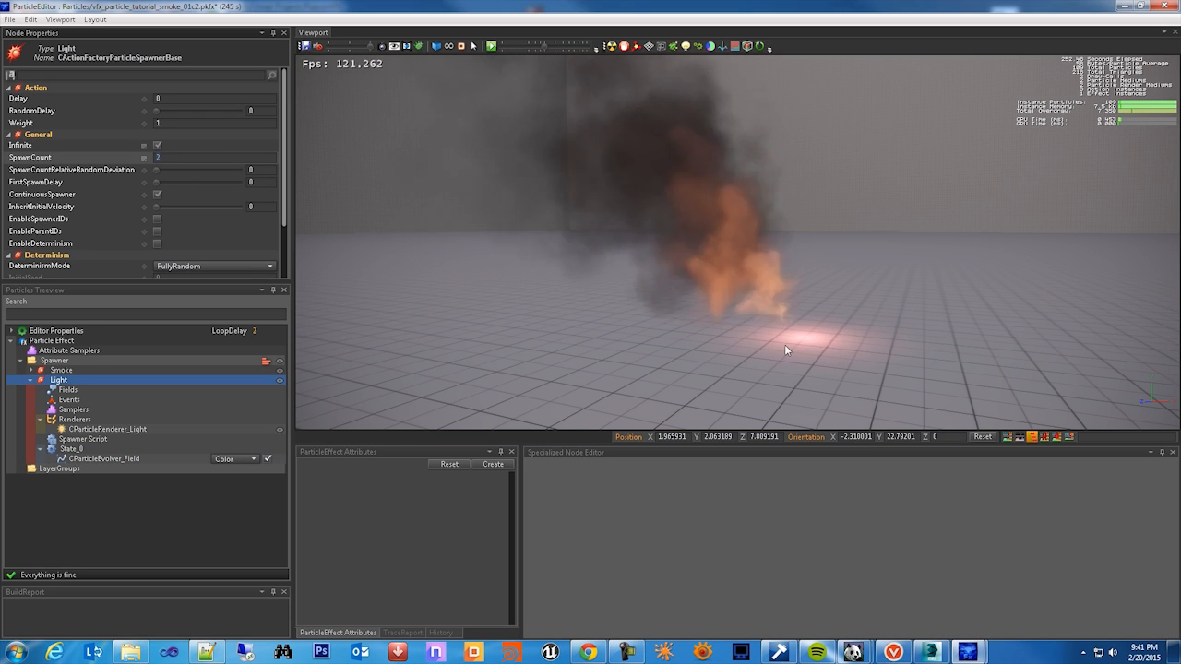
click(88, 430)
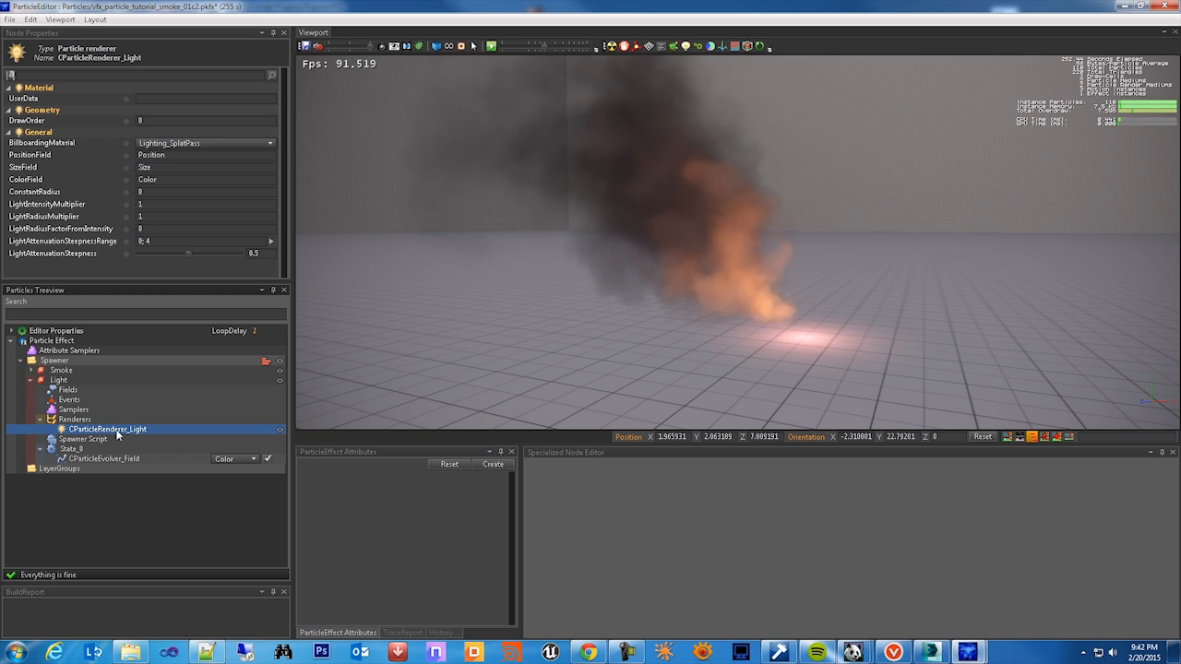
click(196, 144)
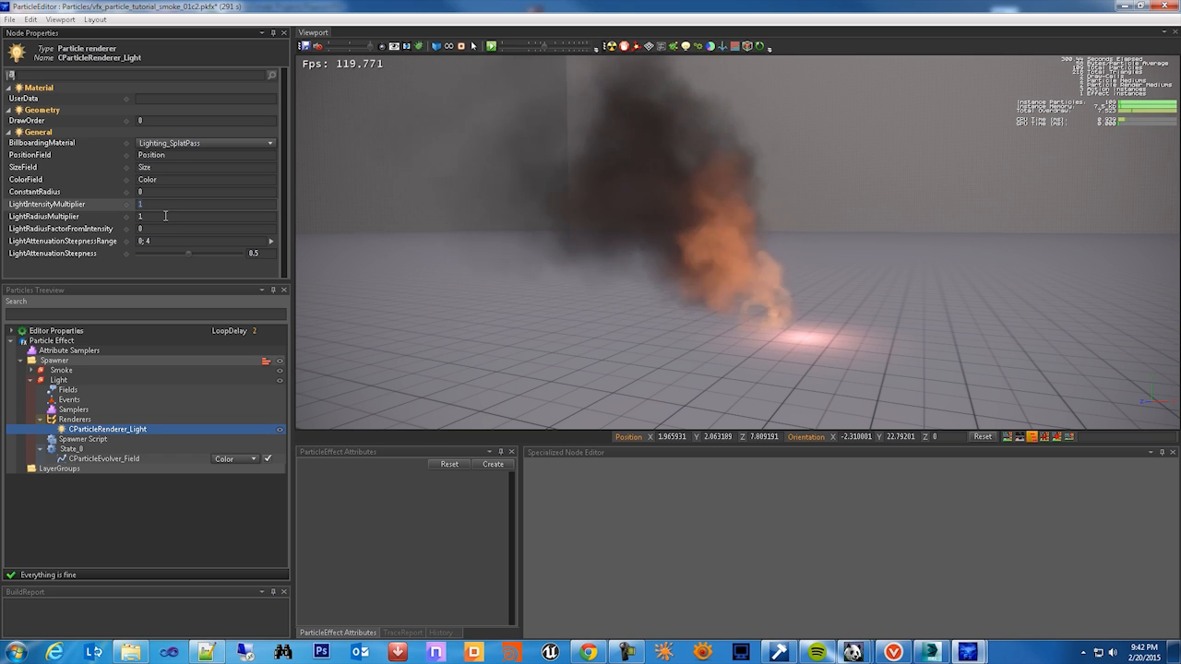
- Try LightIntensityMultiplier values of 3 and 5 on the light renderer, settling on 2
key(Return)
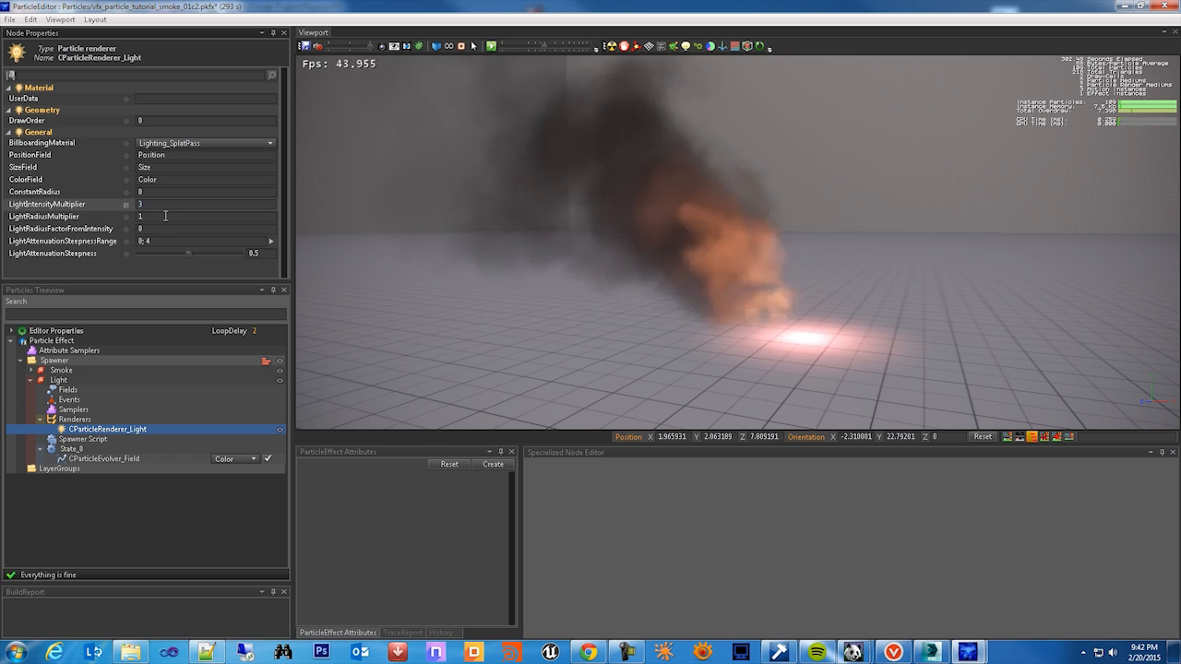
double_click(156, 207)
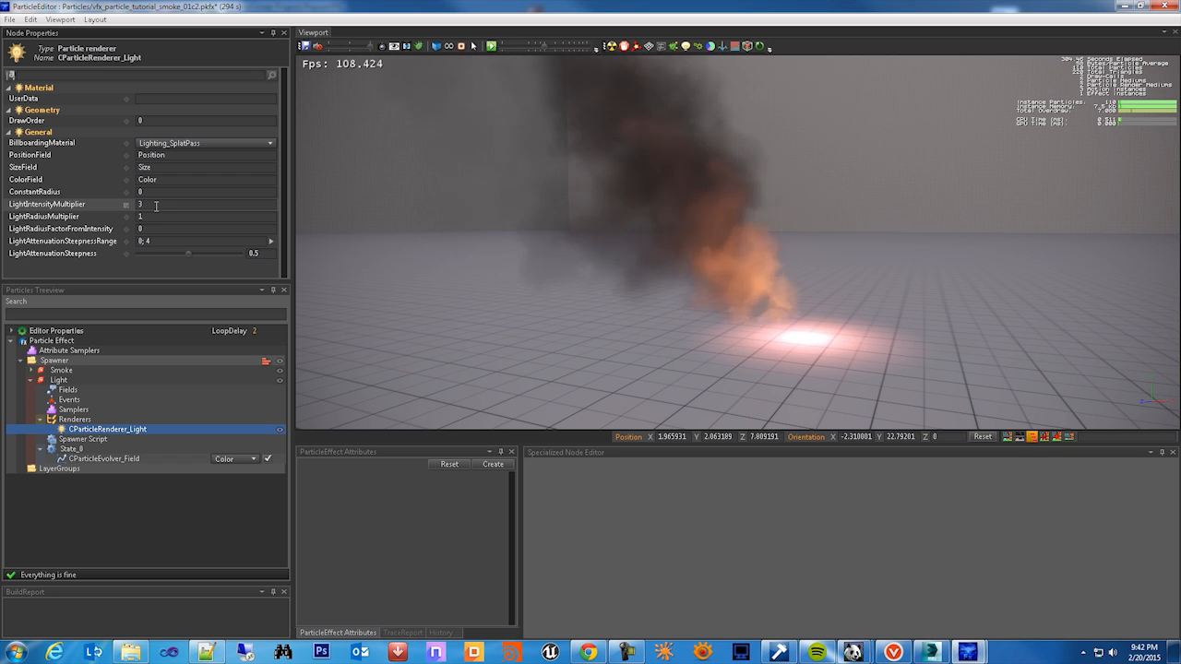
text(5)
text(2)
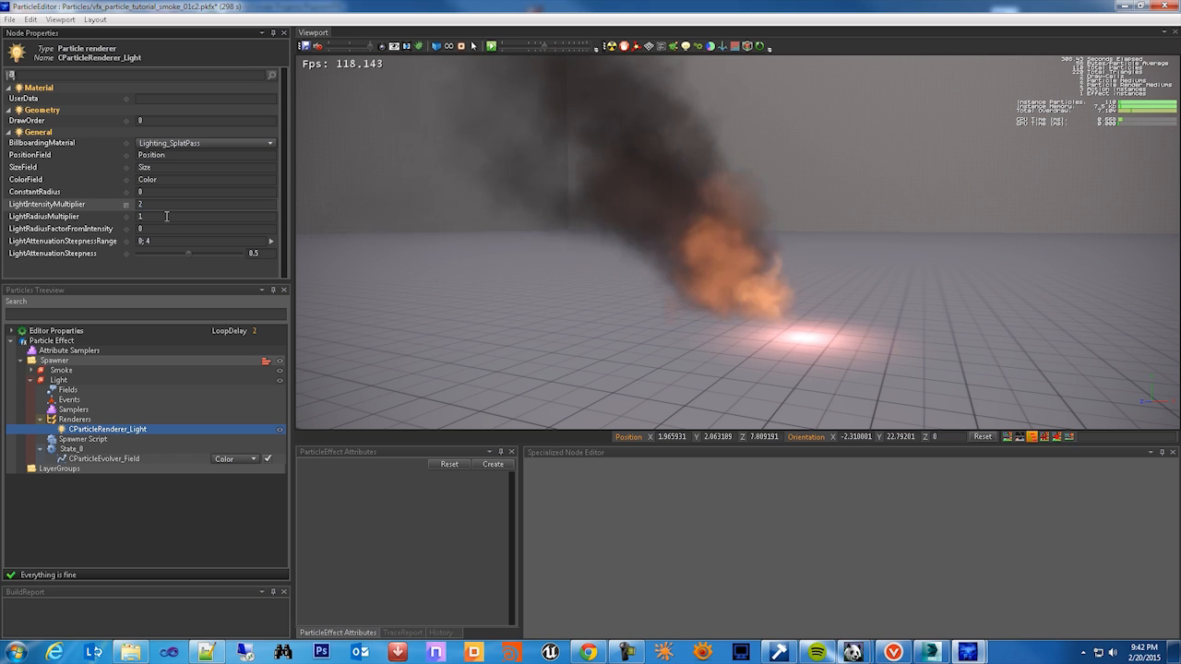
- Set the light renderer's LightRadiusMultiplier to 8
double_click(167, 216)
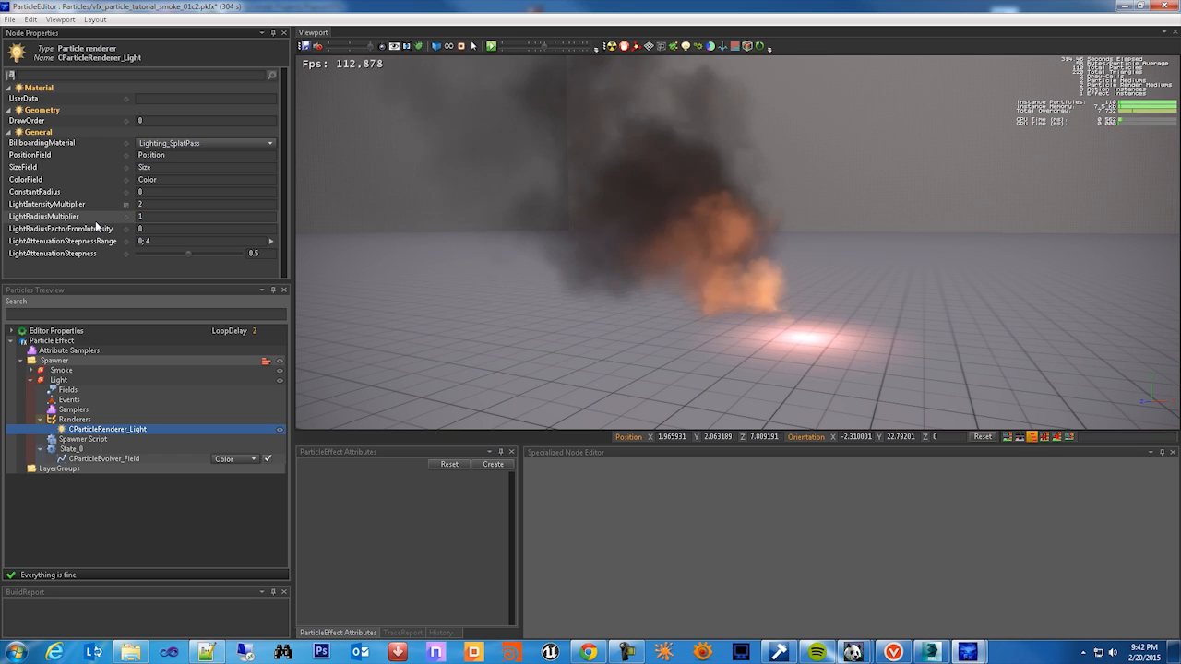
double_click(152, 217)
text(8)
key(Return)
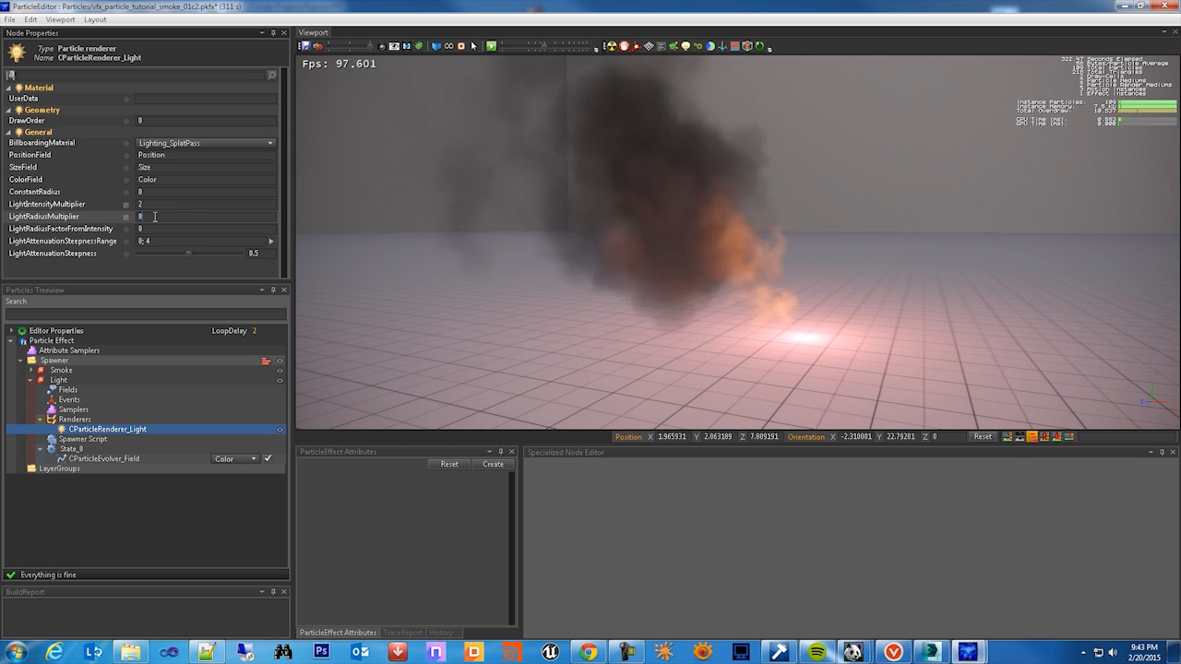
- Set the light renderer's LightRadiusMultiplier to 2 and reset the particle system to replay the effect
text(2)
key(Return)
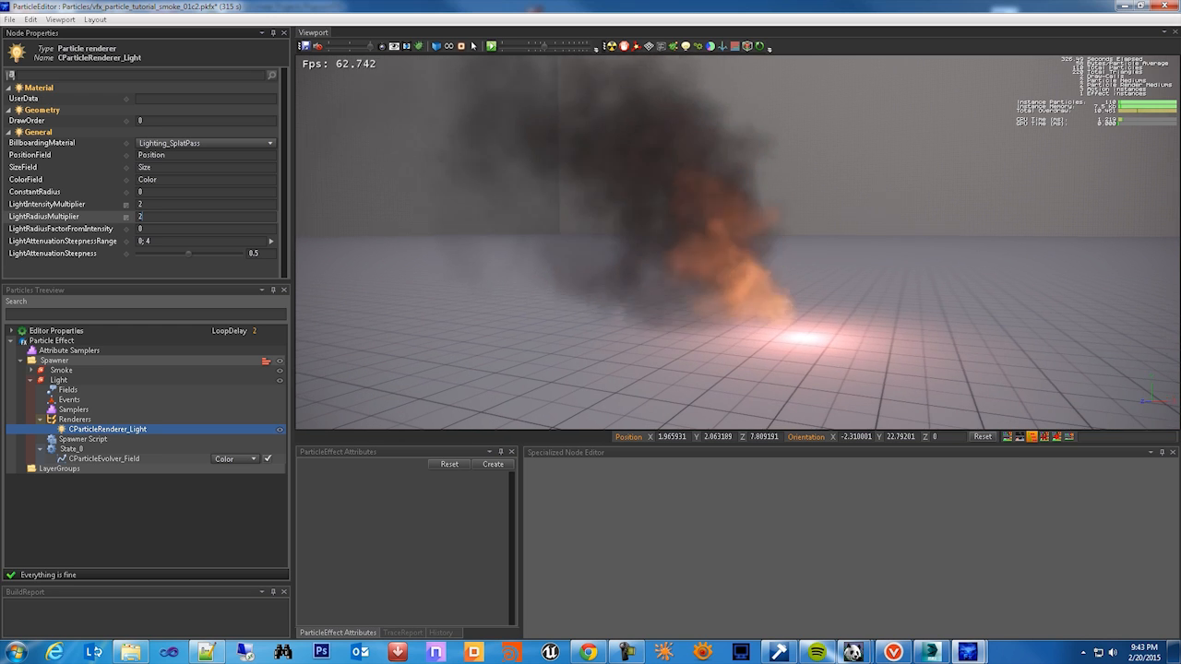
alt+drag(646, 286, 645, 280)
click(612, 48)
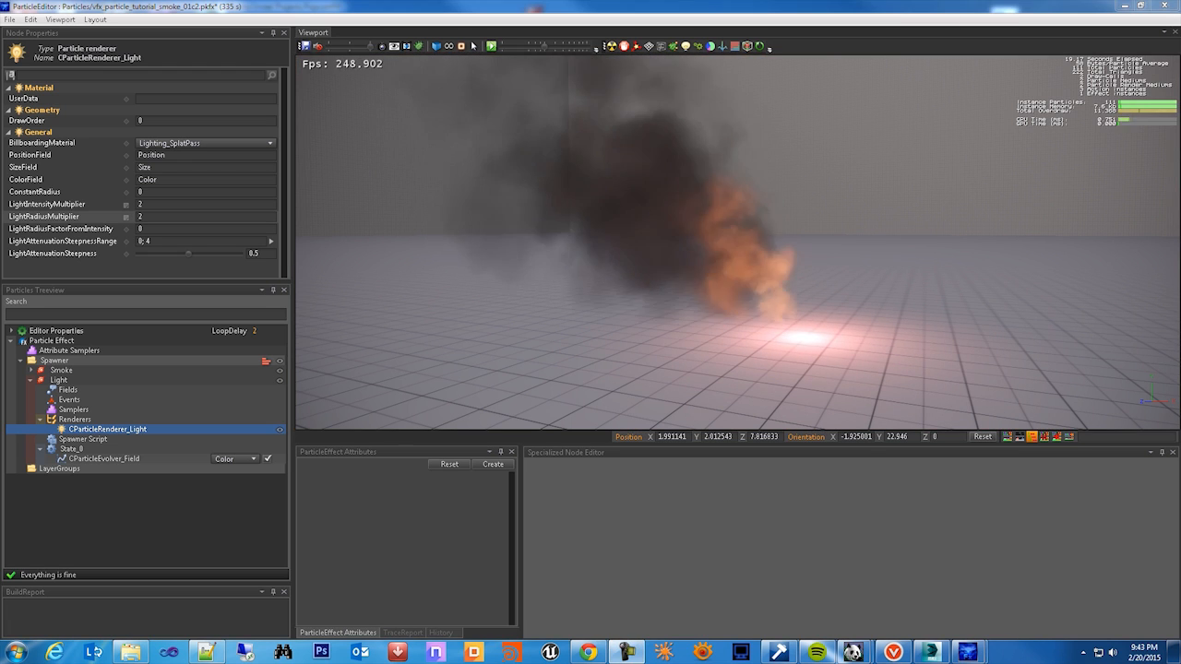
click(812, 27)
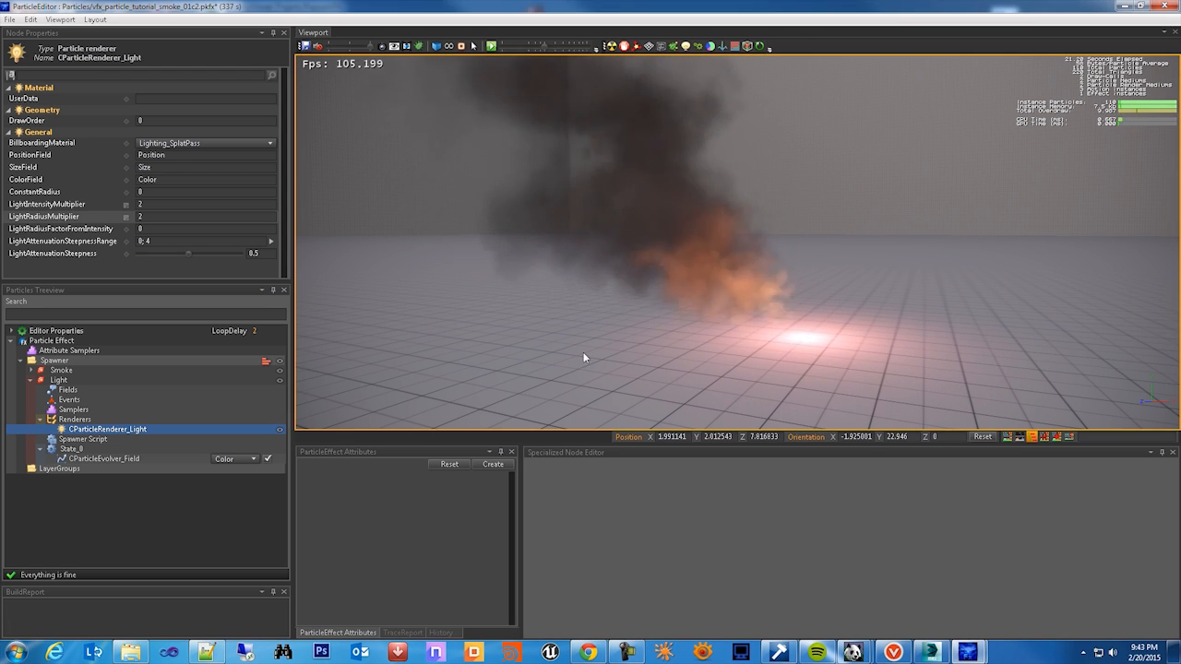
- Collapse the Light layer and add a new layer named Fire to the Spawner
click(39, 420)
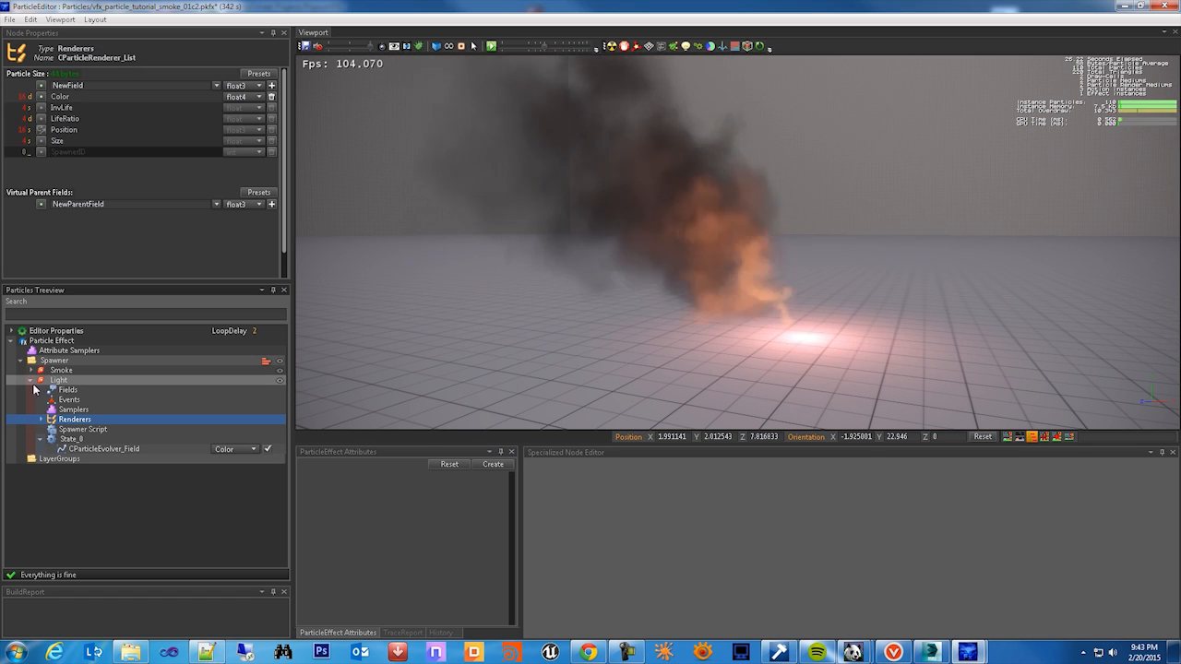
click(31, 380)
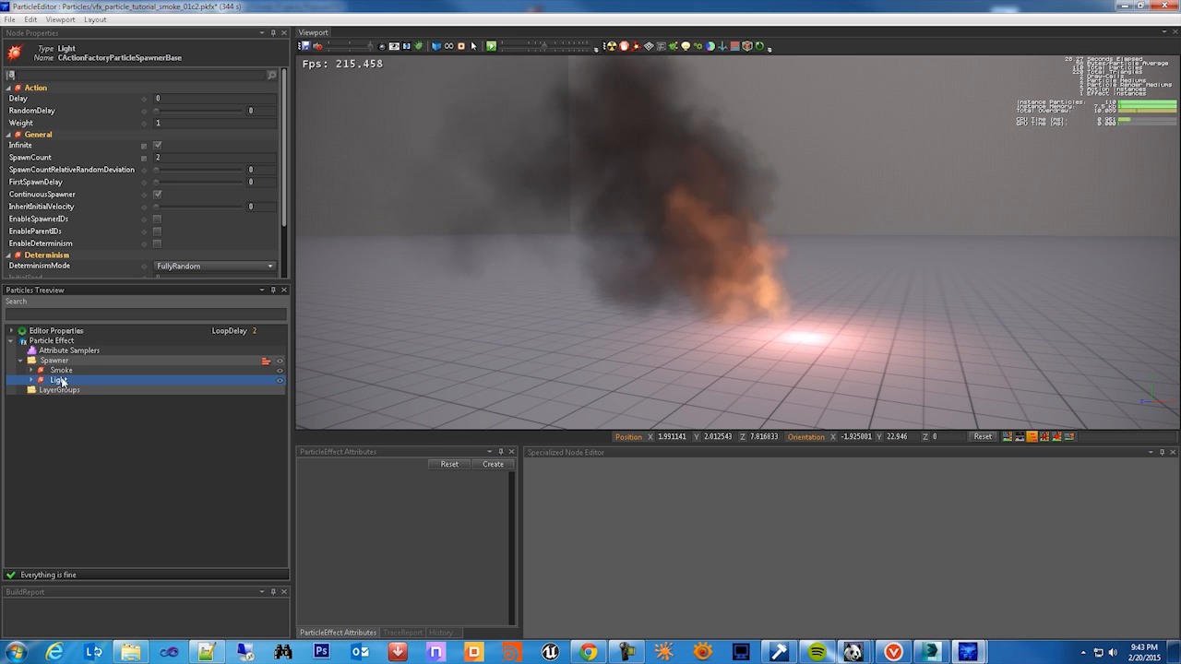
click(57, 371)
click(56, 361)
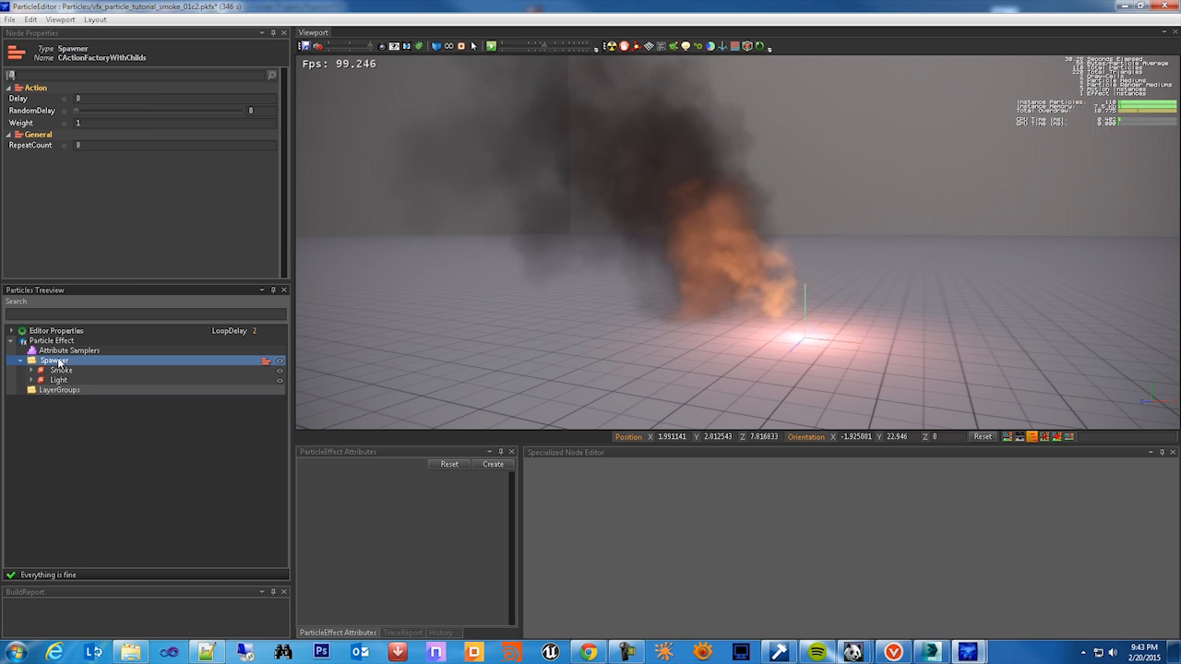
right_click(59, 366)
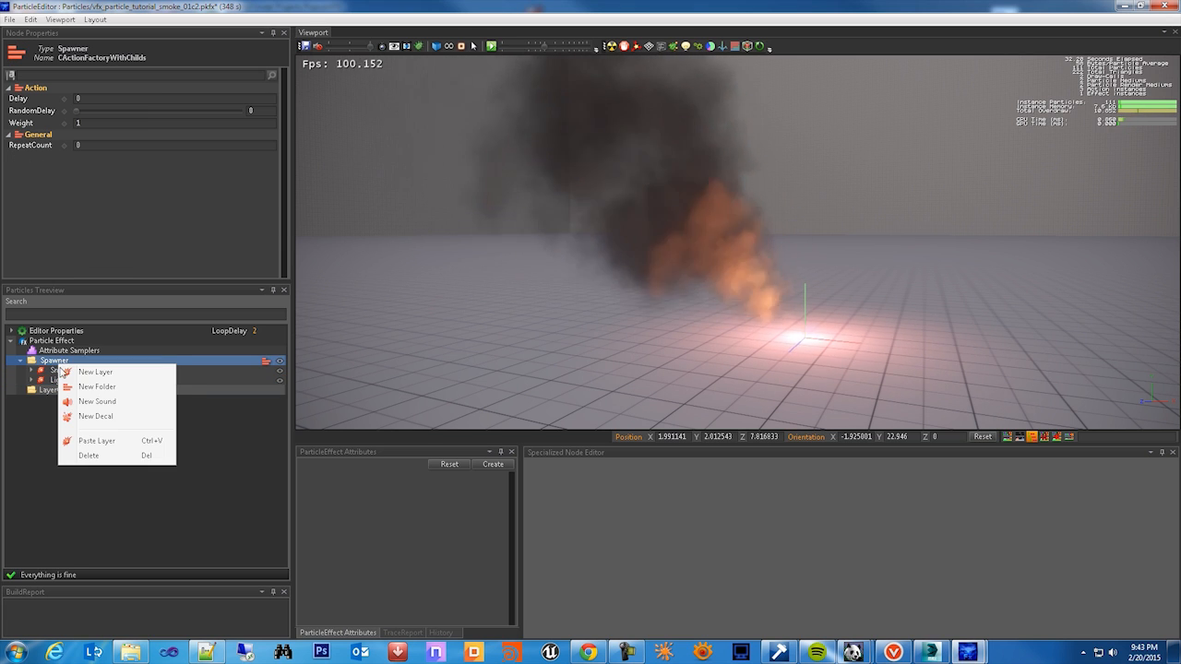
click(109, 375)
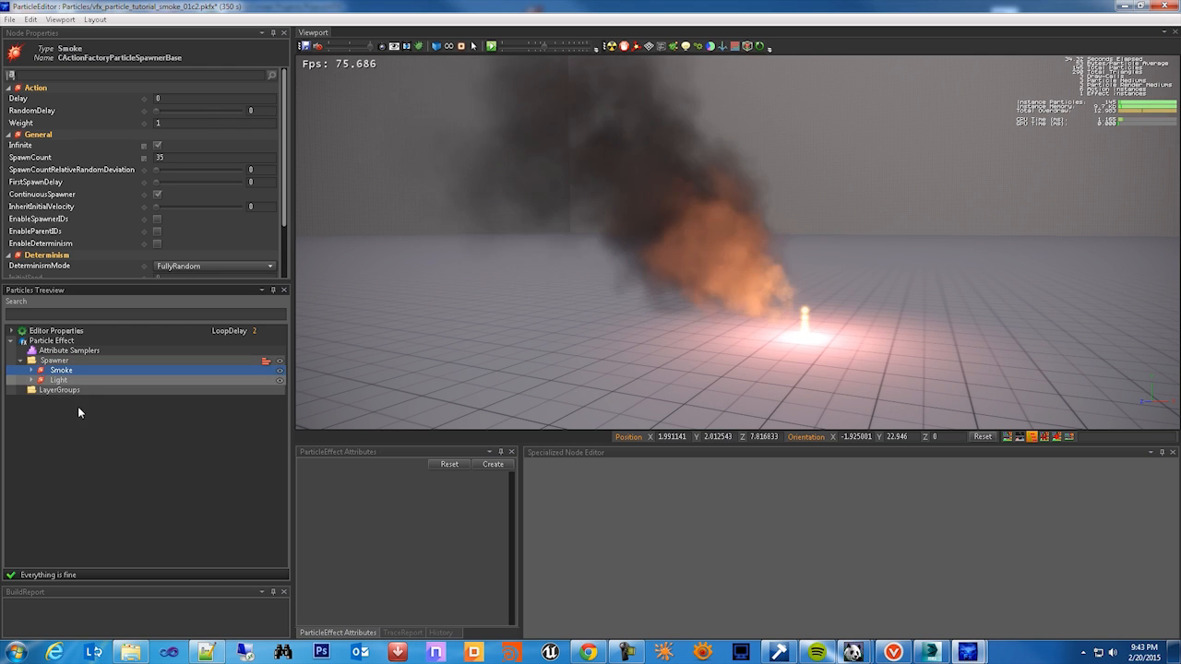
click(69, 391)
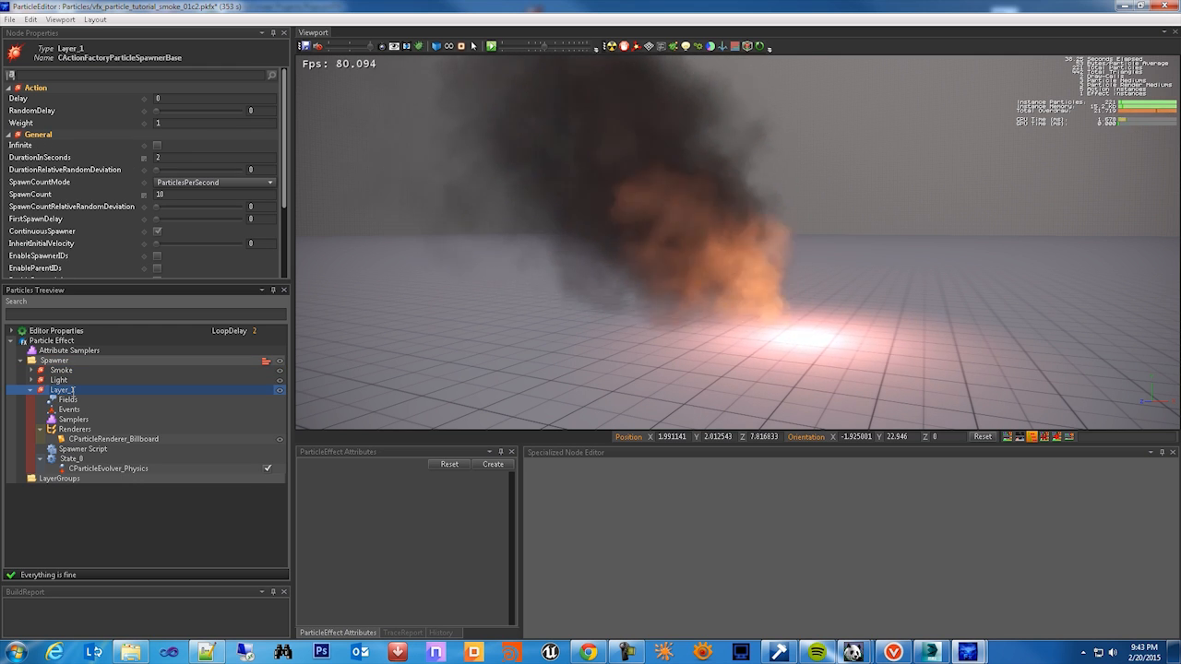
text(Fire)
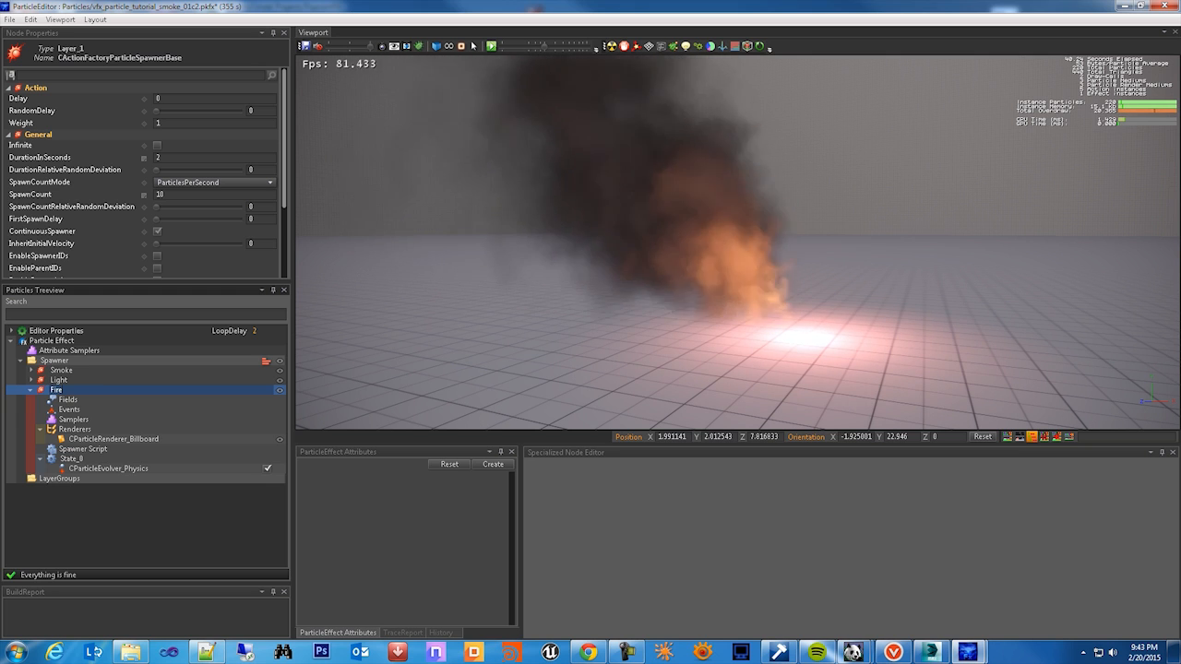
key(Return)
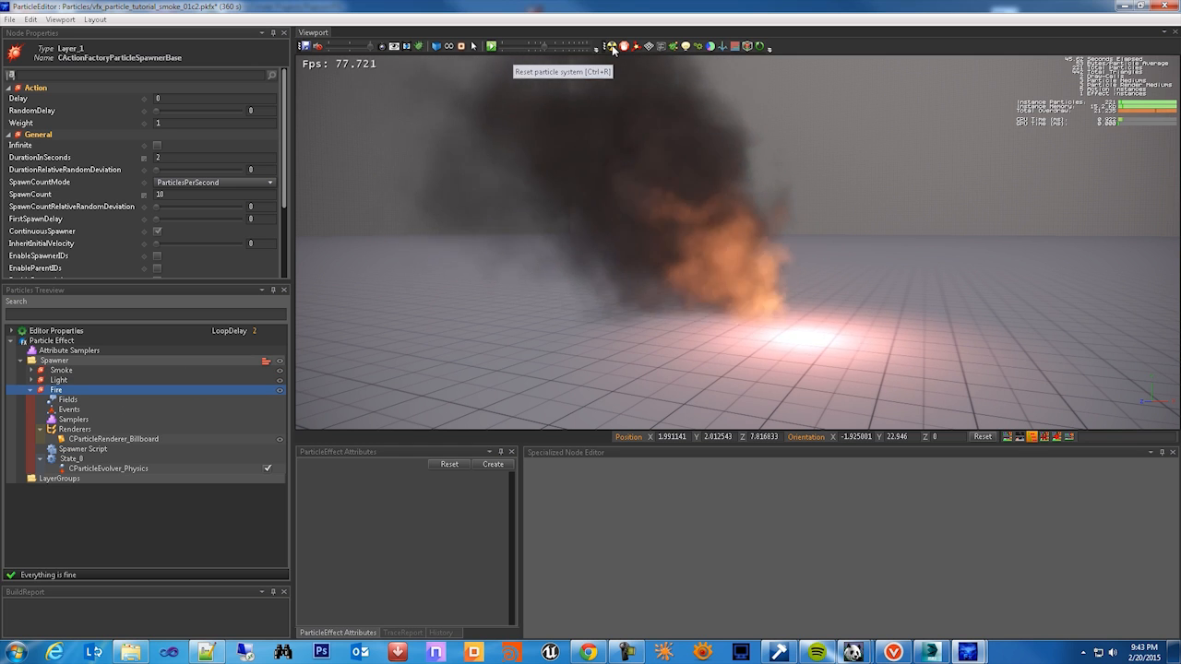
- Reset the particle system and make the Fire layer spawn infinitely
click(610, 46)
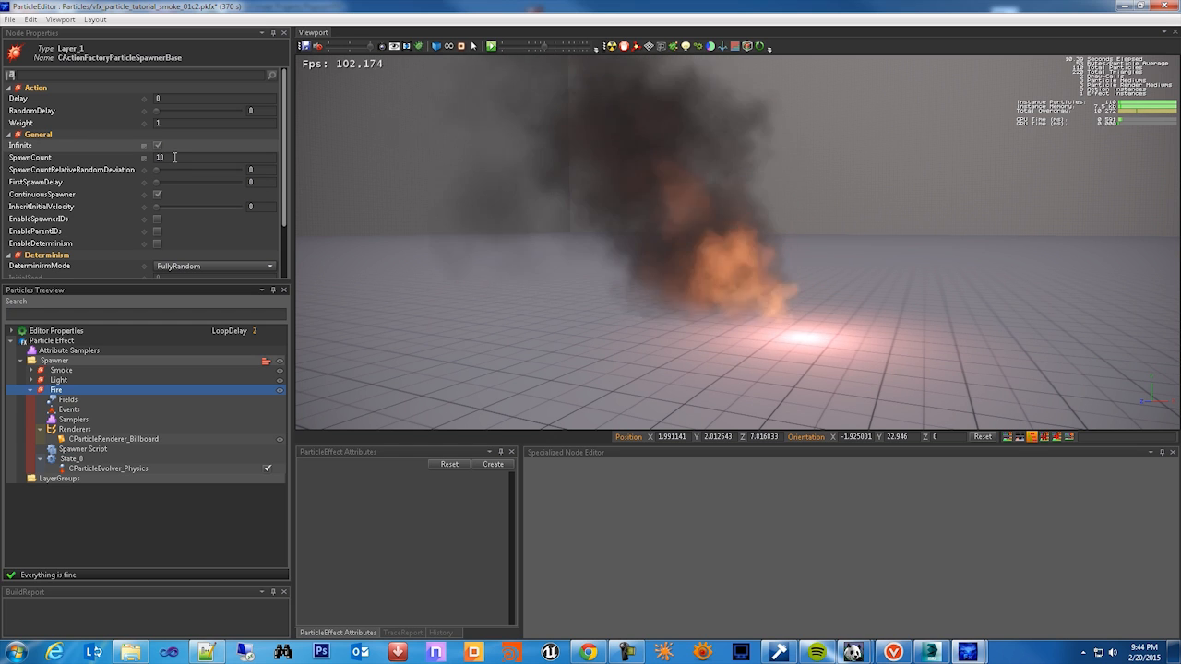
click(157, 146)
click(175, 157)
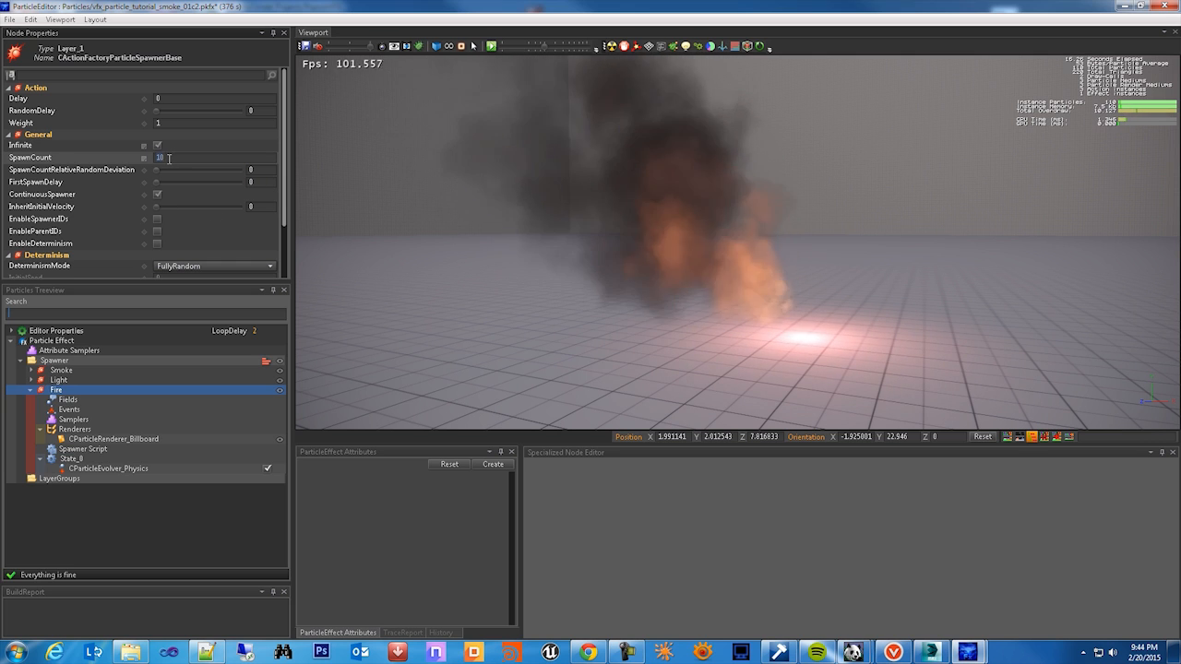
- Set the BillboardingMaterial of the Fire layer's billboard renderer to AlphaBlend_Additive_Soft
click(80, 430)
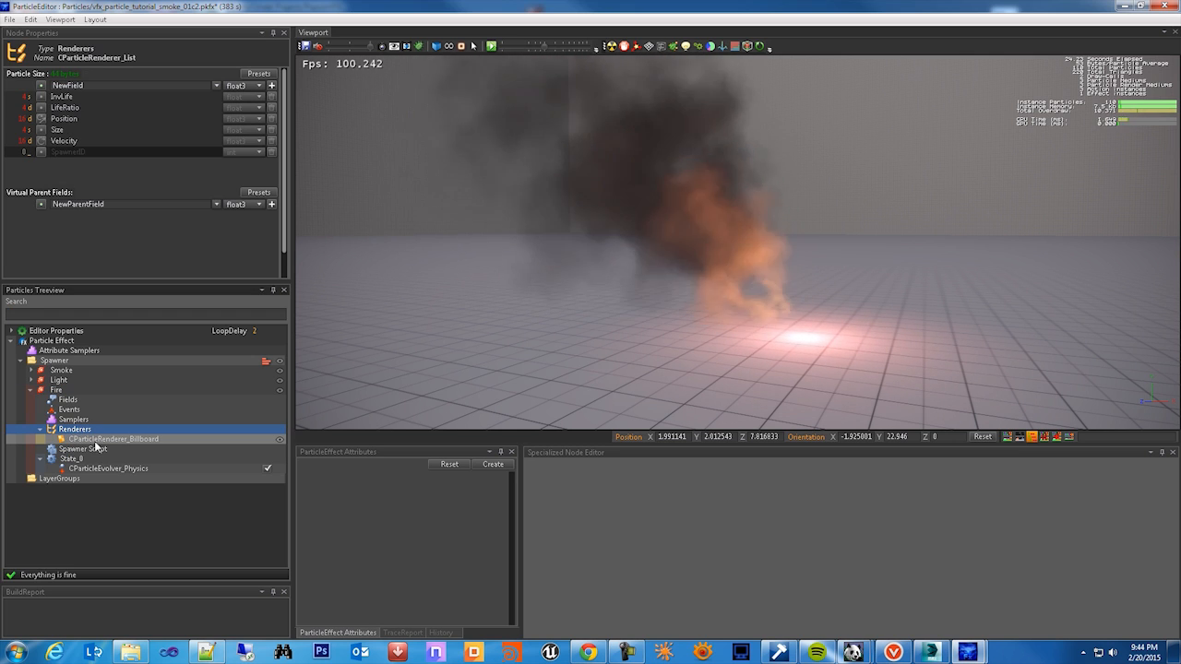
click(111, 439)
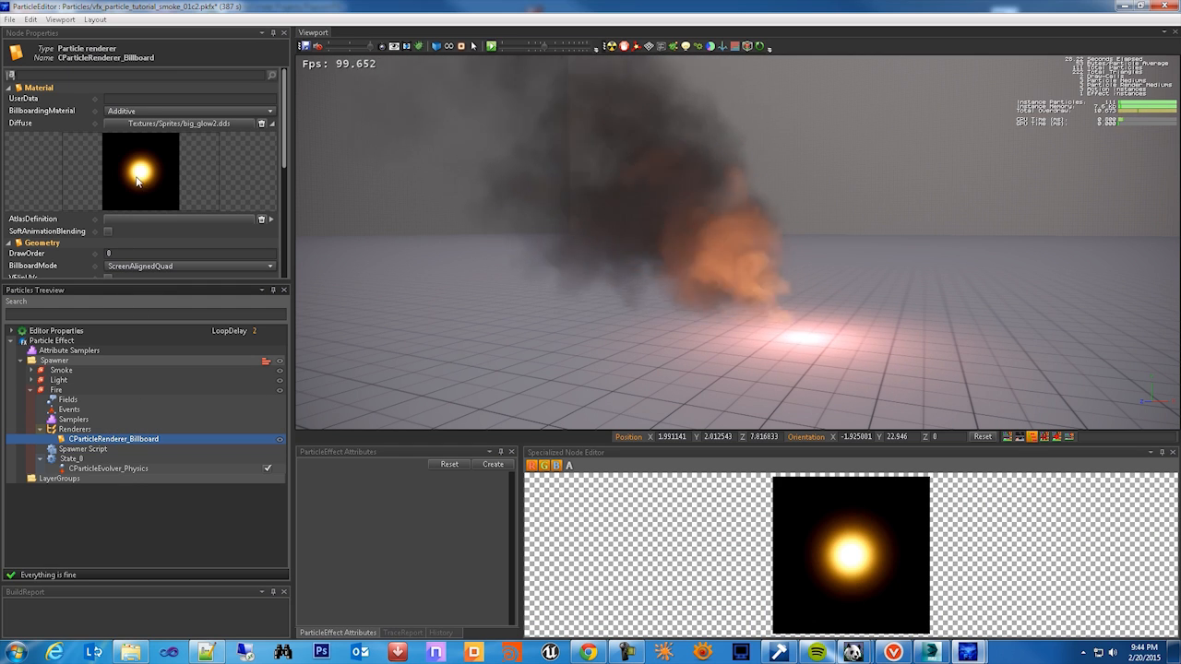
click(149, 112)
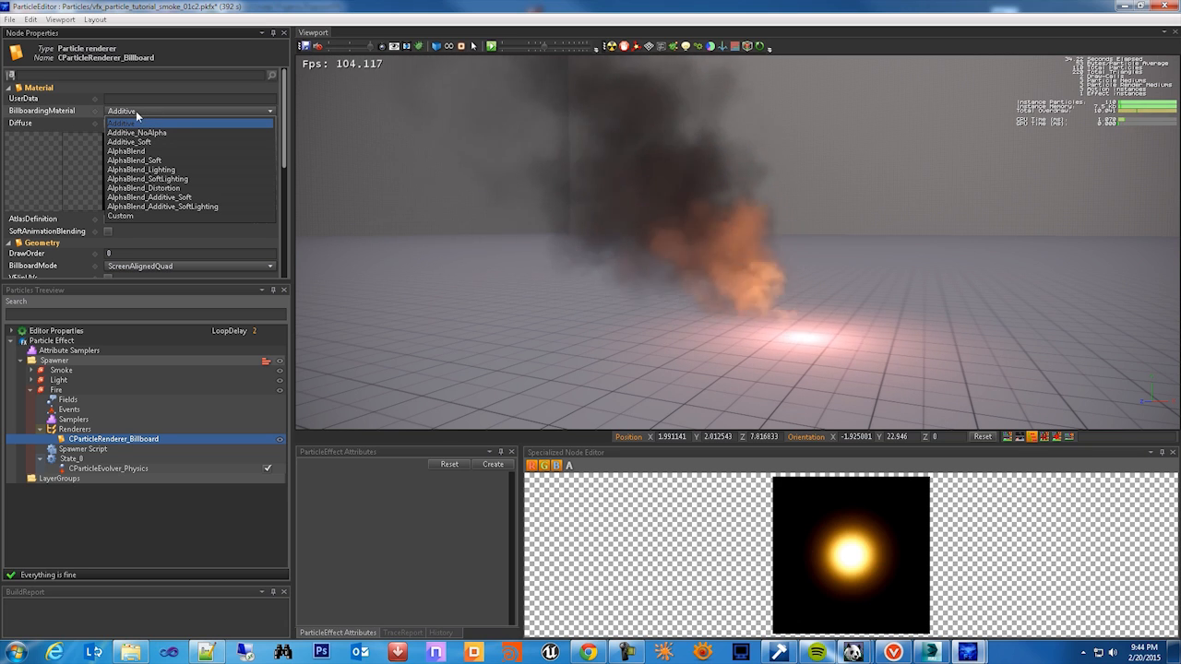
click(154, 198)
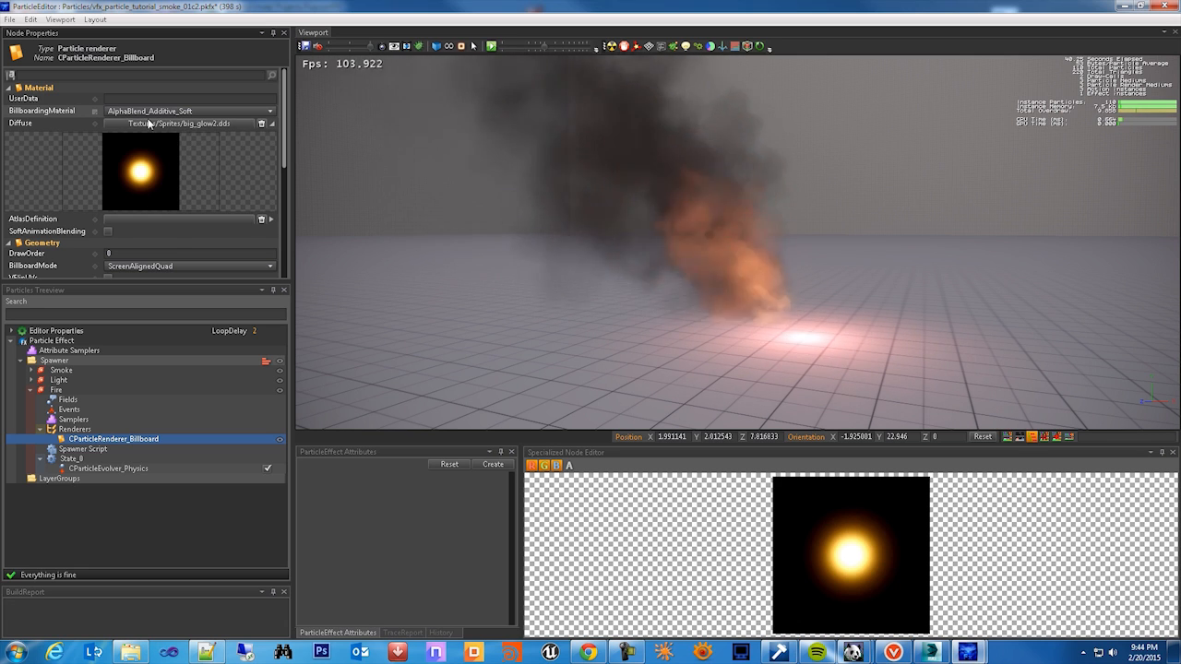
- Assign BlastPack_Extended.dds from the Textures folder as the Fire billboard renderer's Diffuse texture
mouse_move(166, 130)
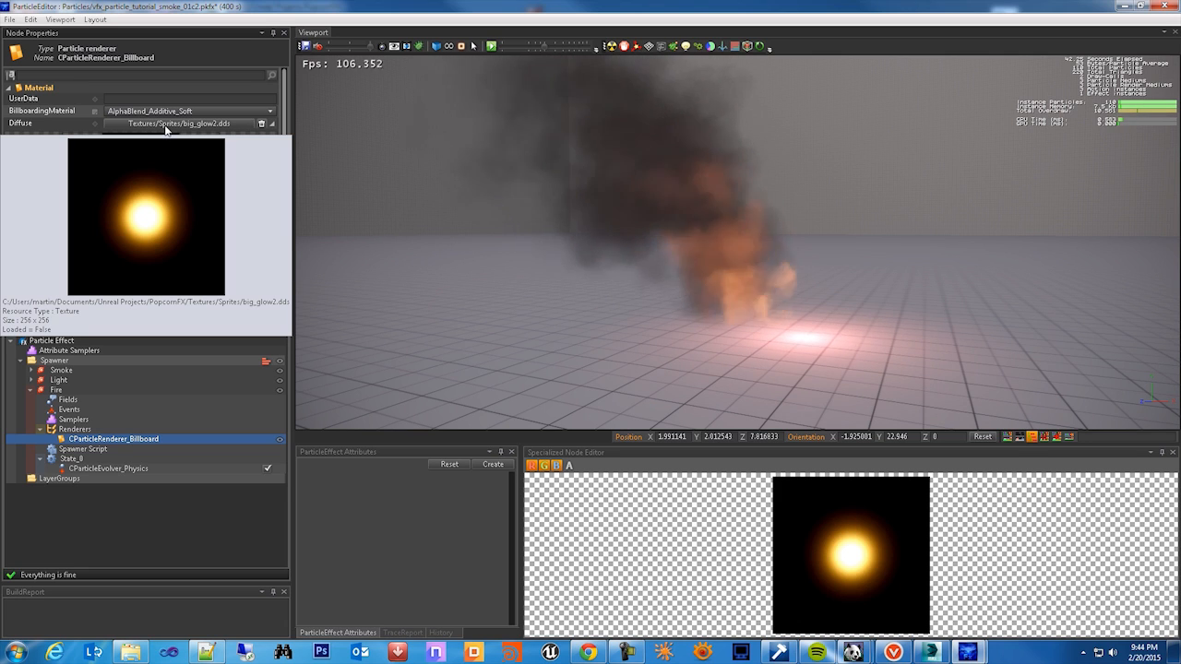
double_click(167, 129)
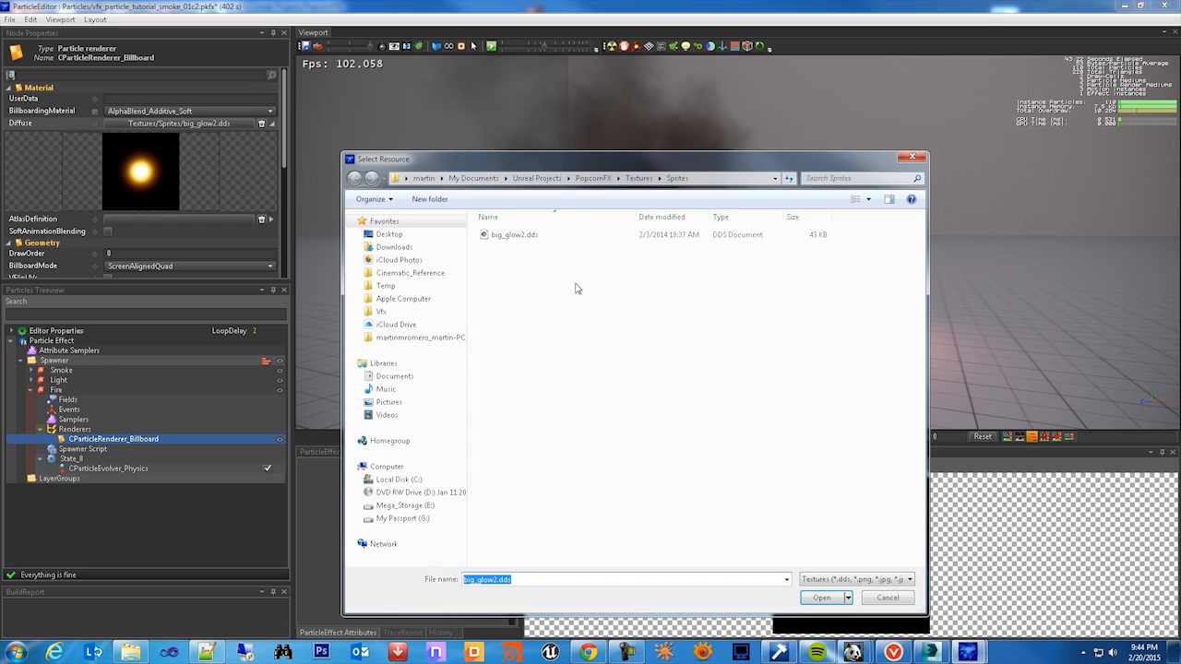
click(638, 178)
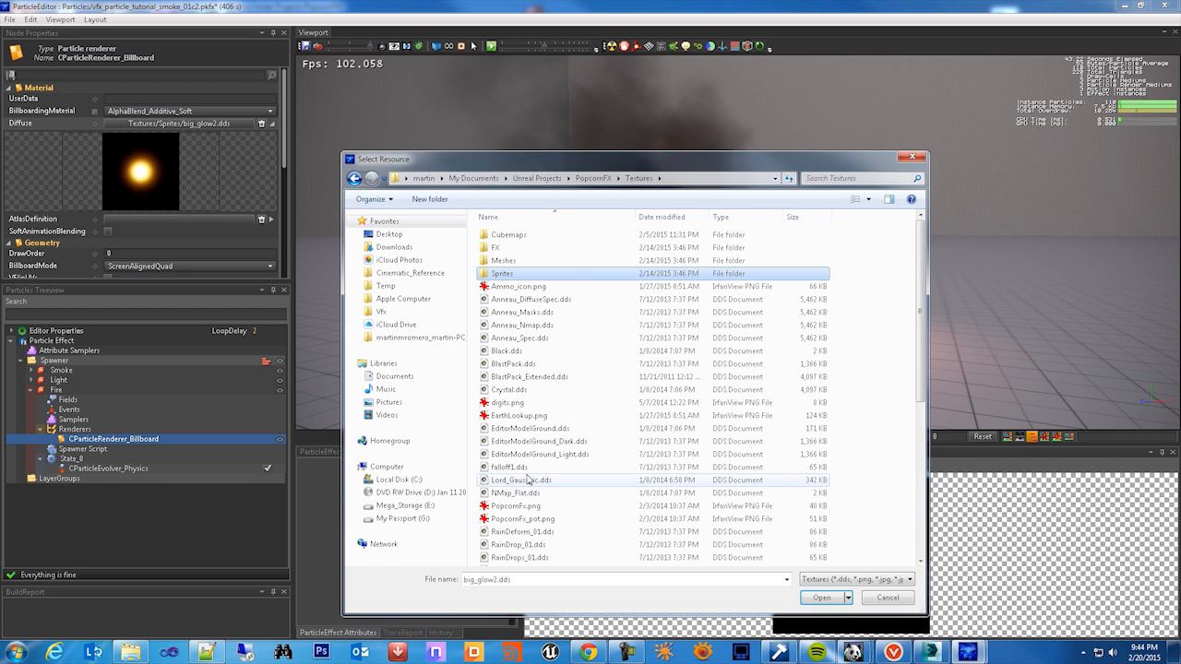
click(525, 378)
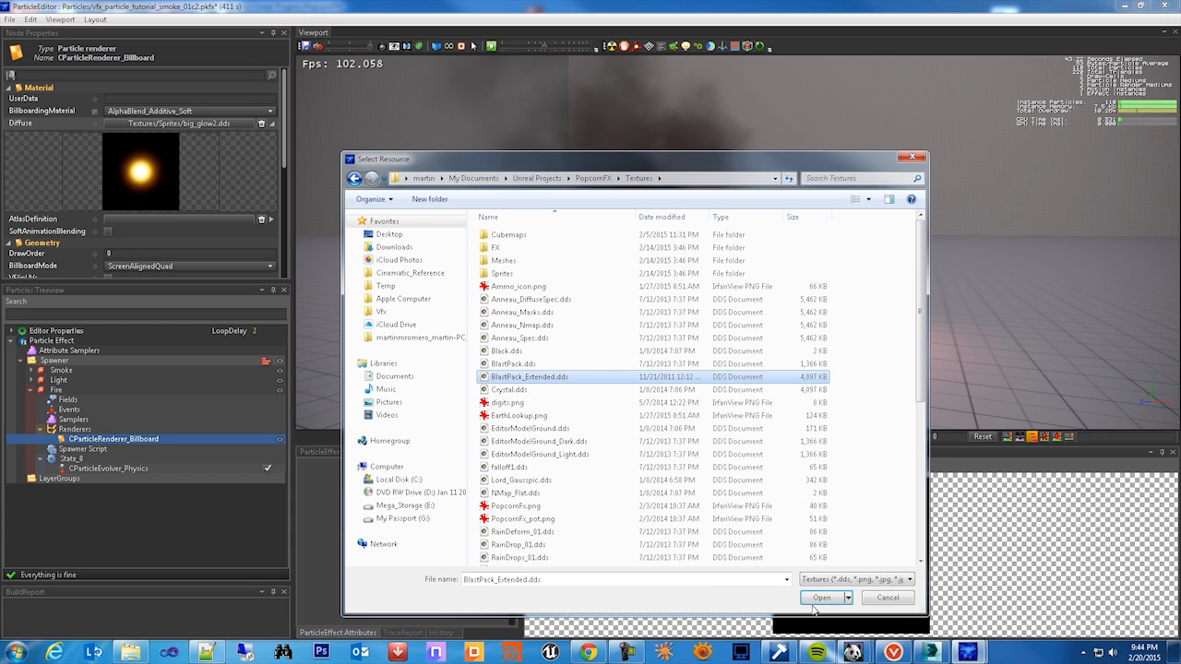
click(815, 597)
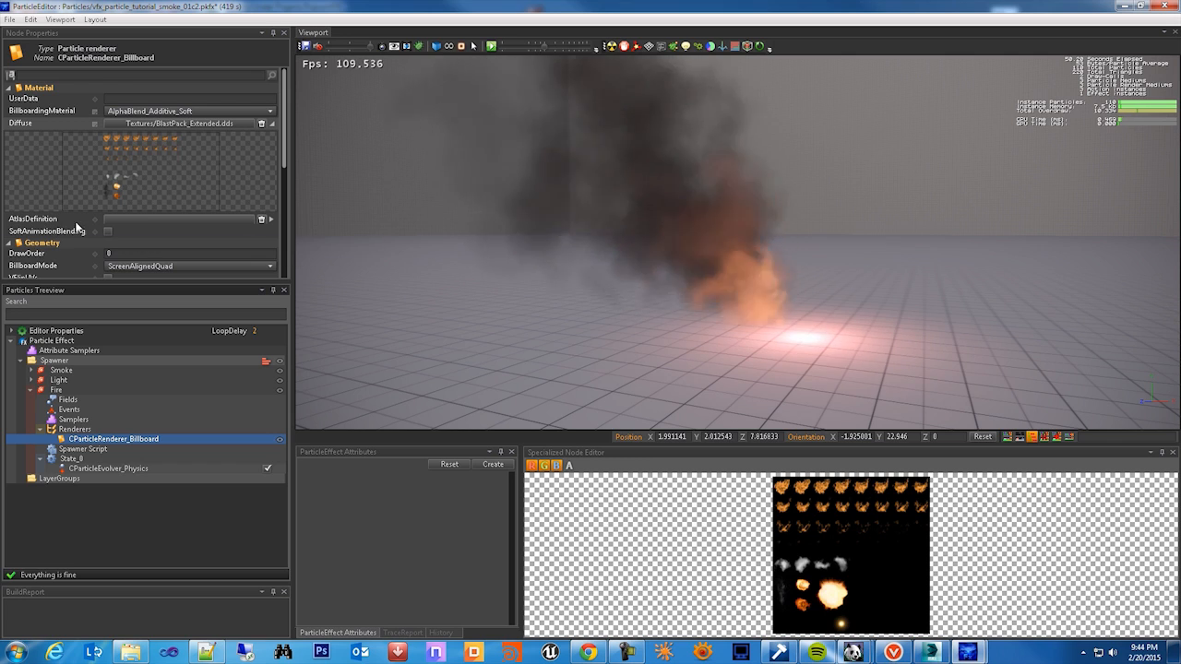
- Assign BlastPack_Extended.pkat as the Fire billboard renderer's AtlasDefinition
click(171, 220)
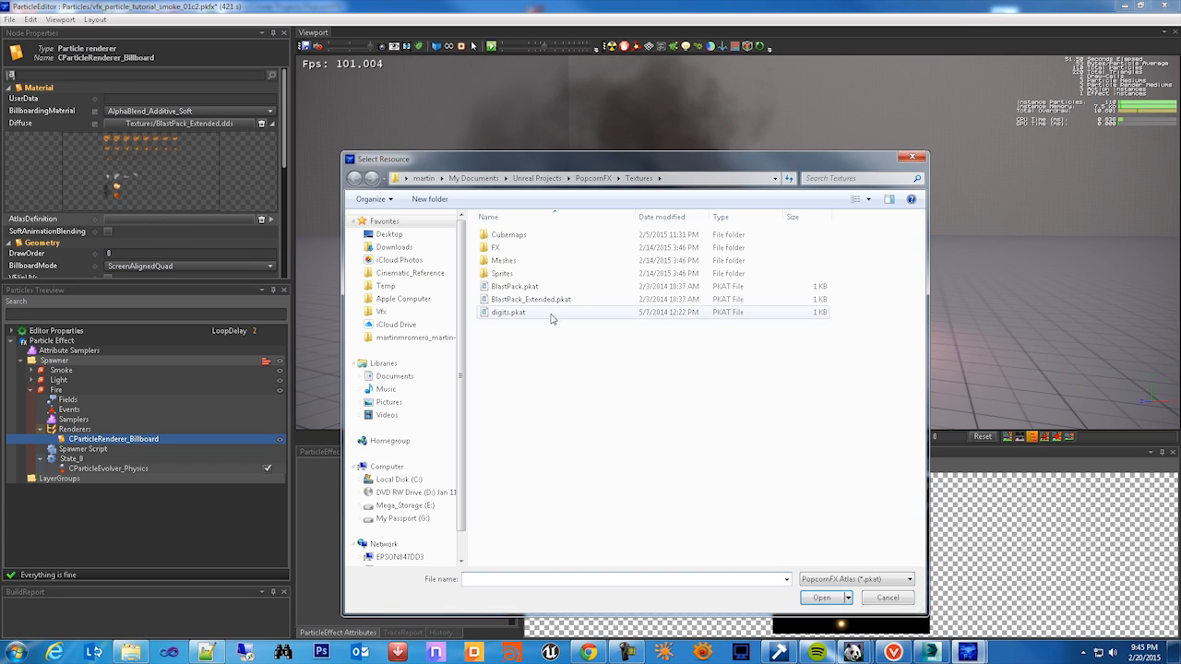
click(528, 299)
click(521, 287)
click(522, 301)
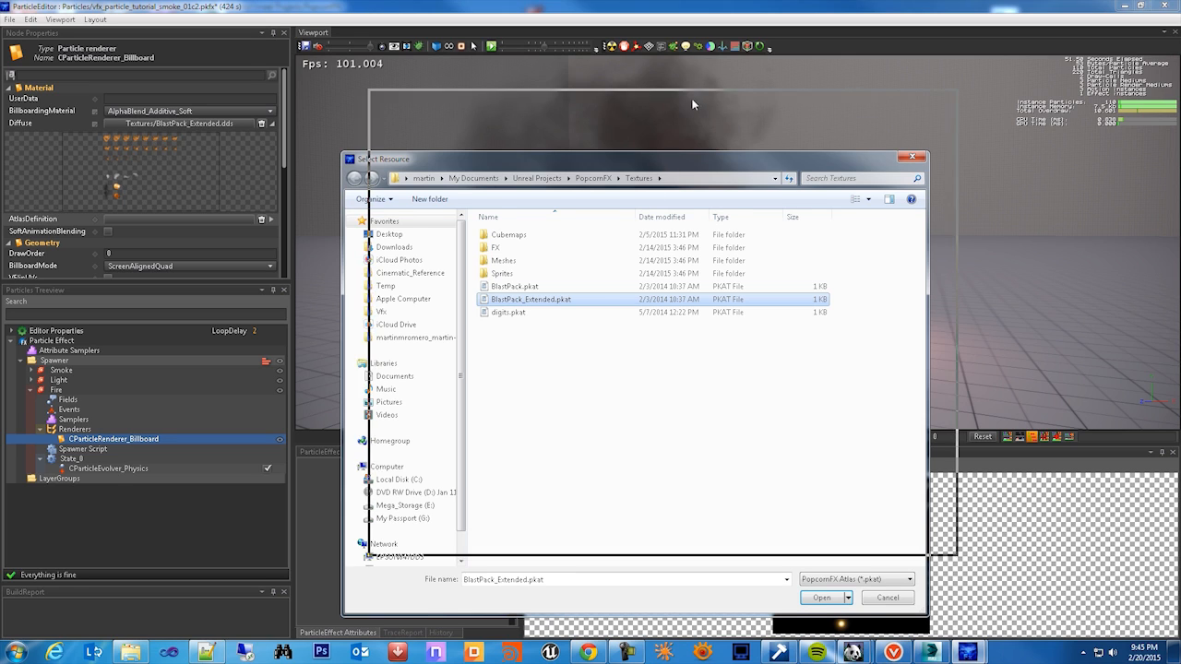
drag(662, 164, 688, 103)
click(616, 301)
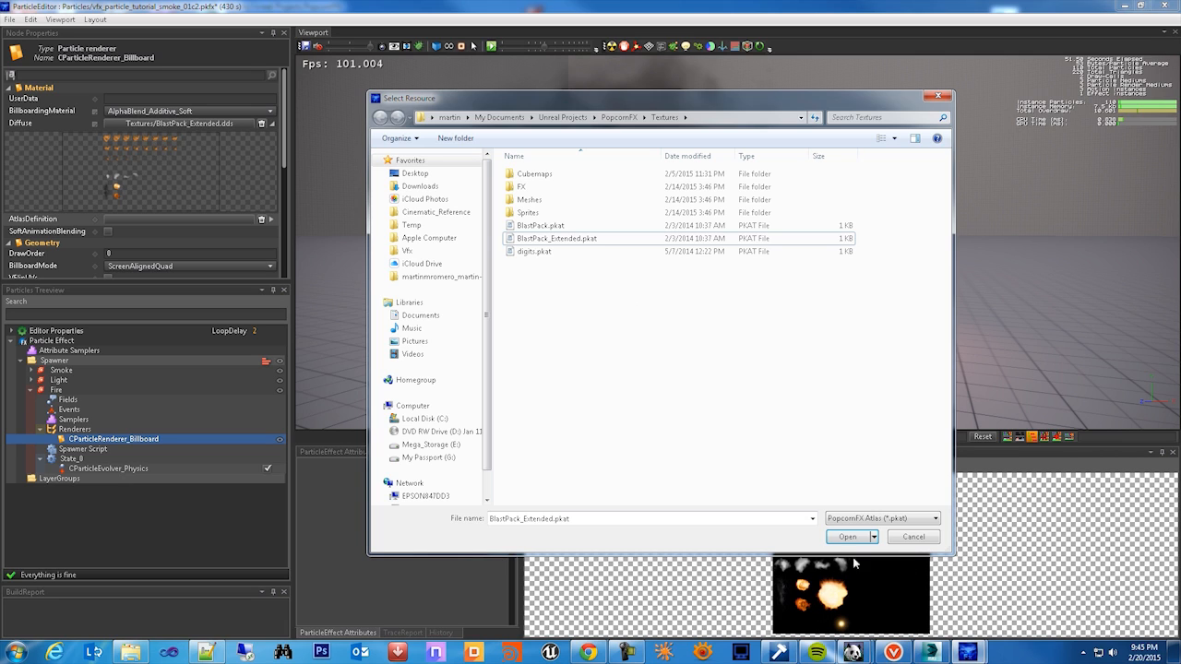
drag(740, 103, 718, 96)
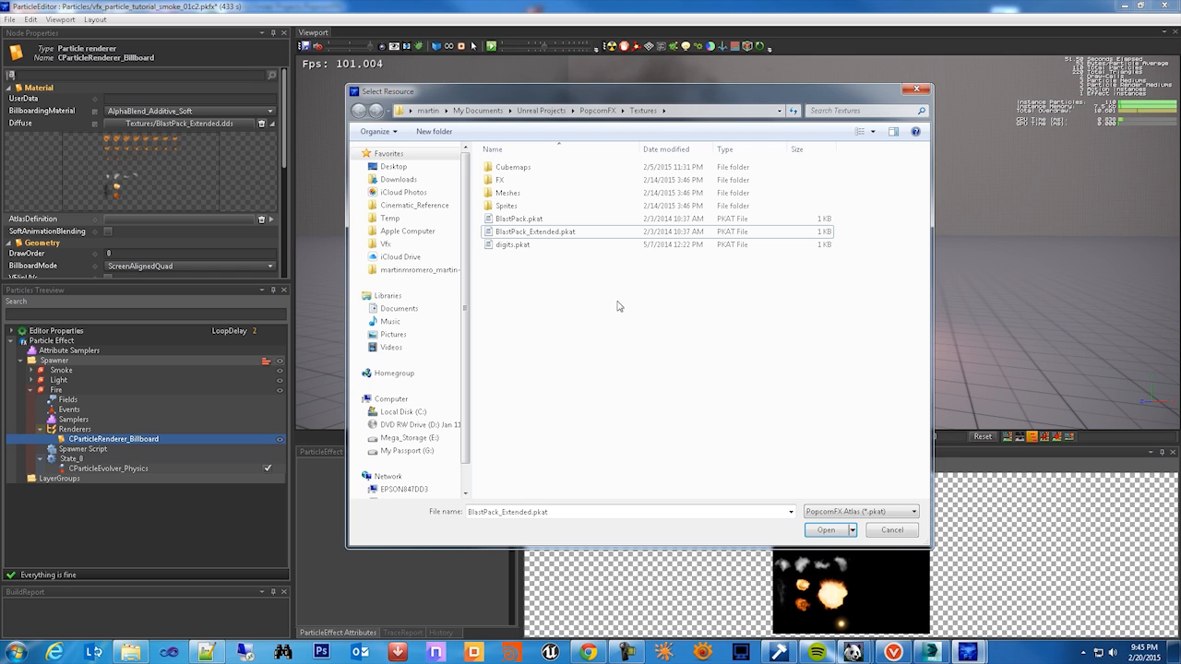
click(535, 232)
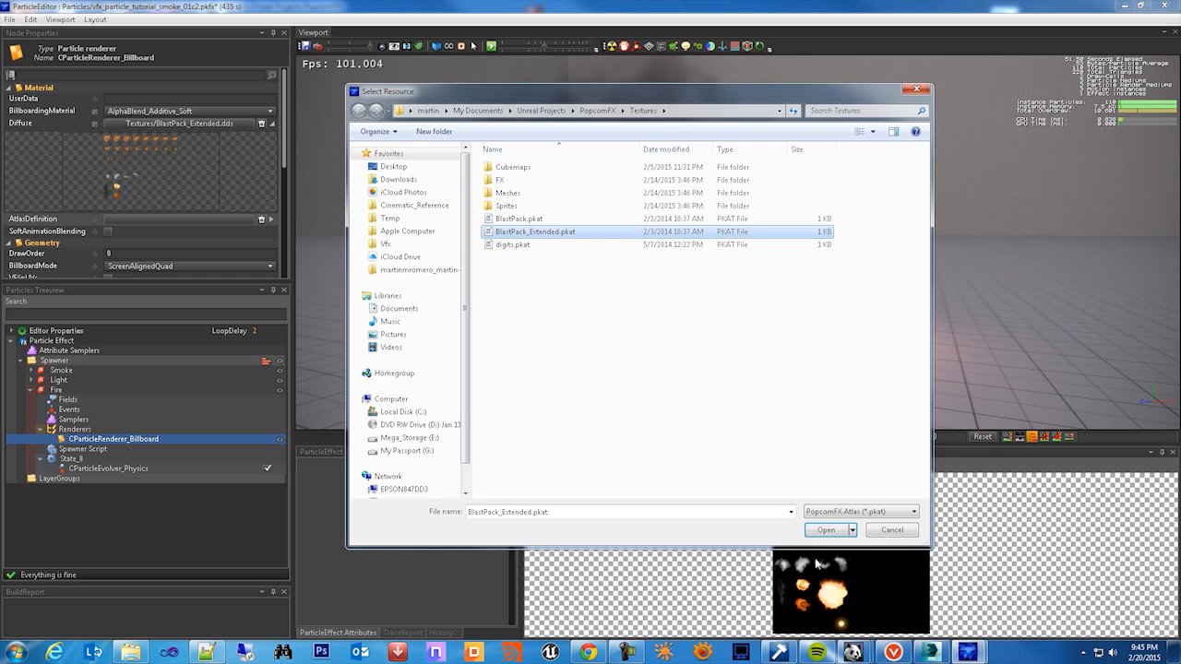
click(825, 530)
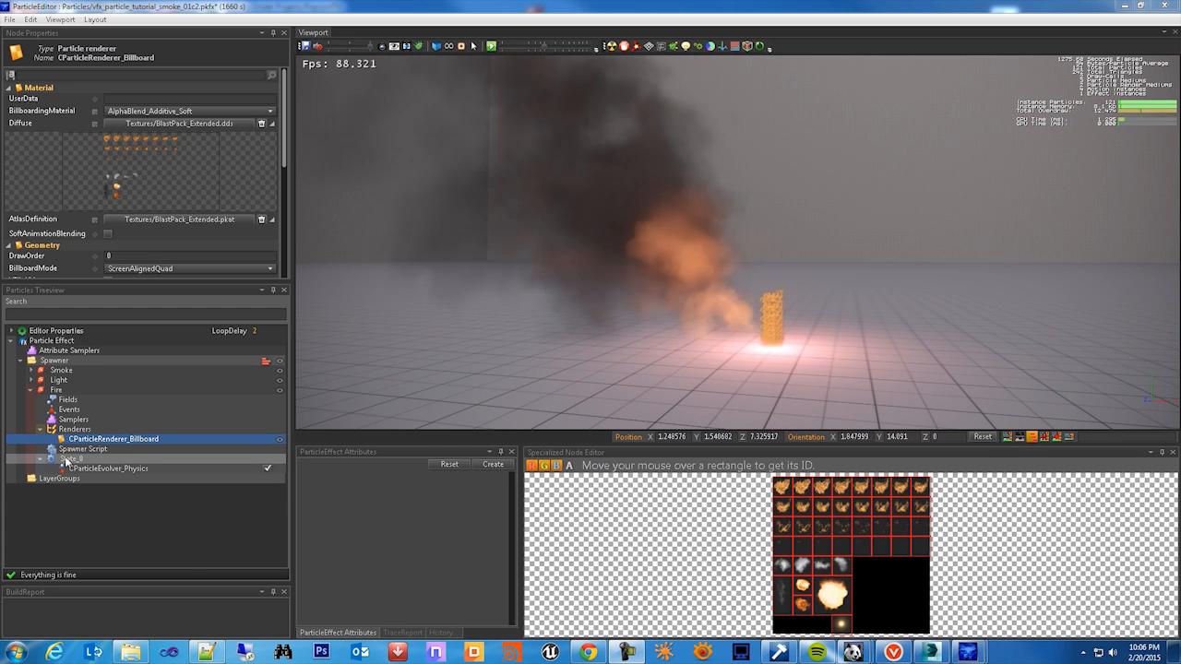
- Add a CParticleEvolver_Field to State_0 of the Fire layer and open its curve
right_click(72, 461)
mouse_move(141, 538)
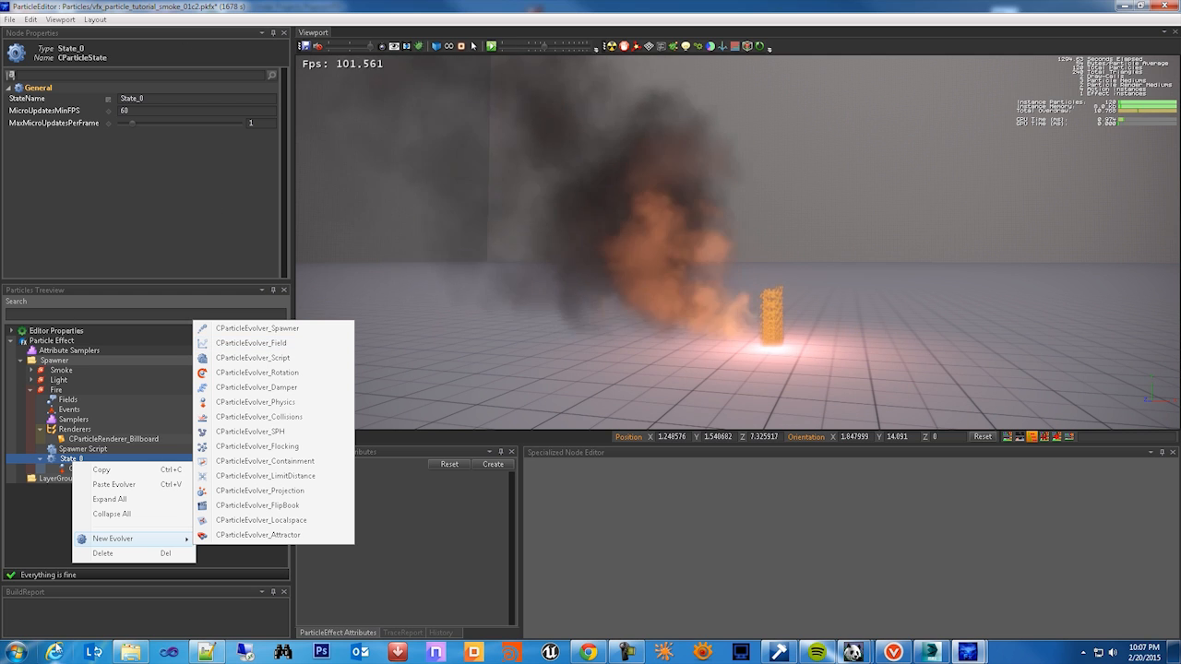
click(268, 343)
click(104, 479)
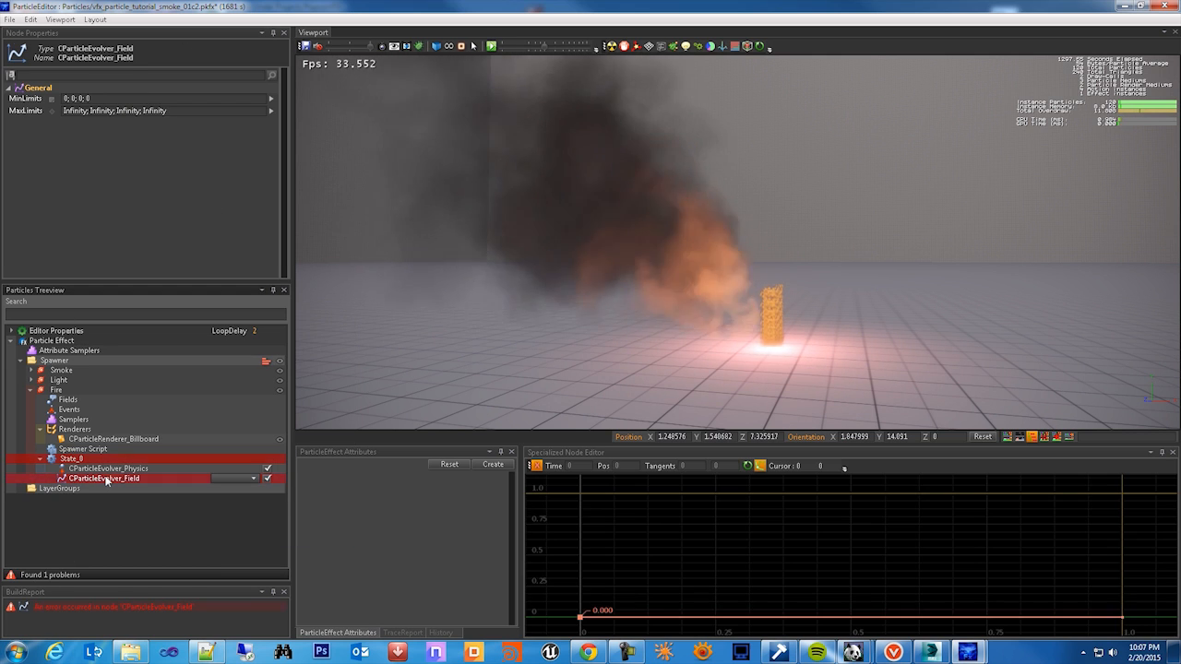
- Raise the field evolver curve's end point to about 0.96 and set the curve's interpolation to Linear
drag(1101, 615, 1122, 498)
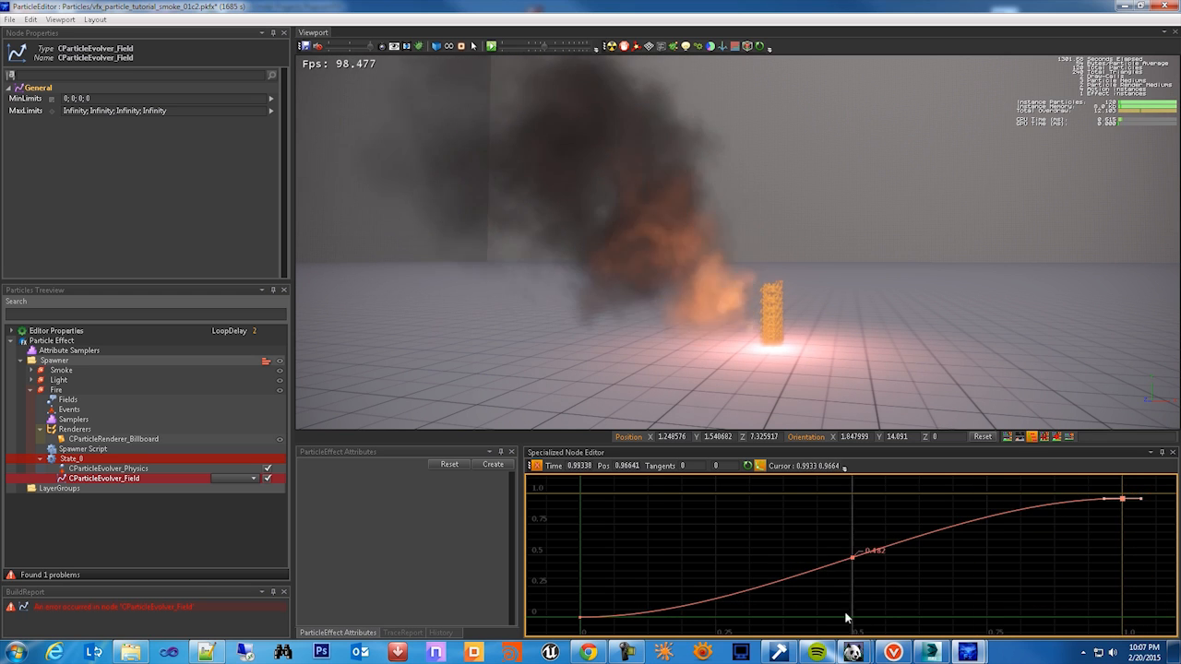
drag(530, 481, 1160, 539)
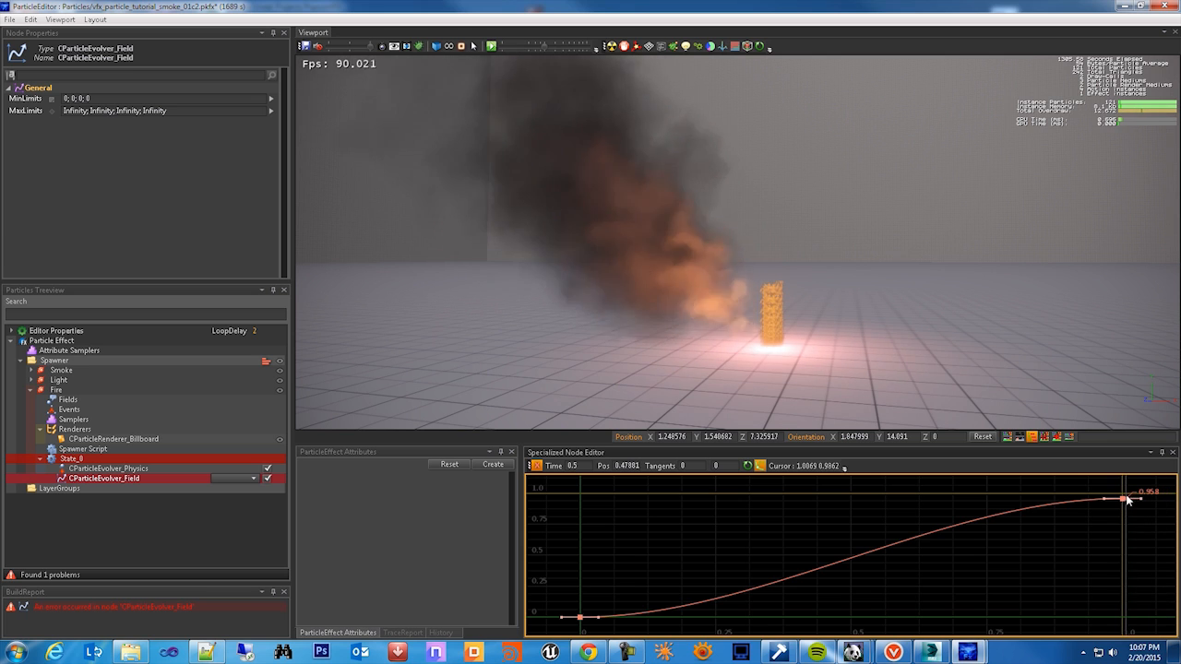
right_click(1124, 498)
mouse_move(1059, 503)
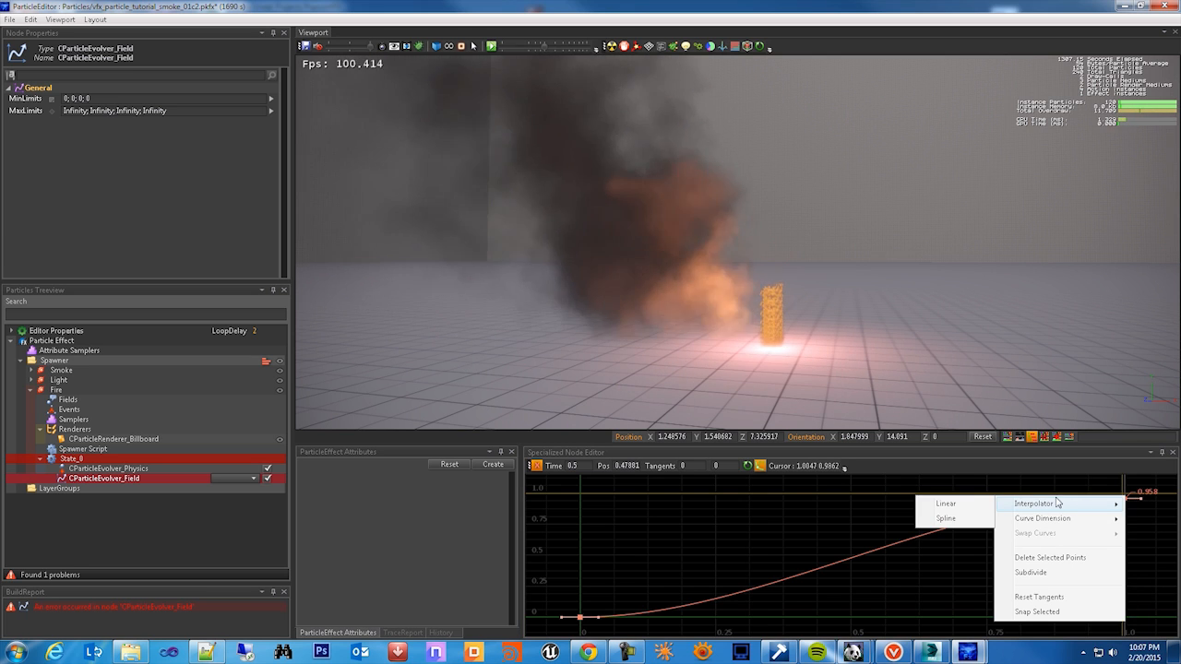
click(978, 504)
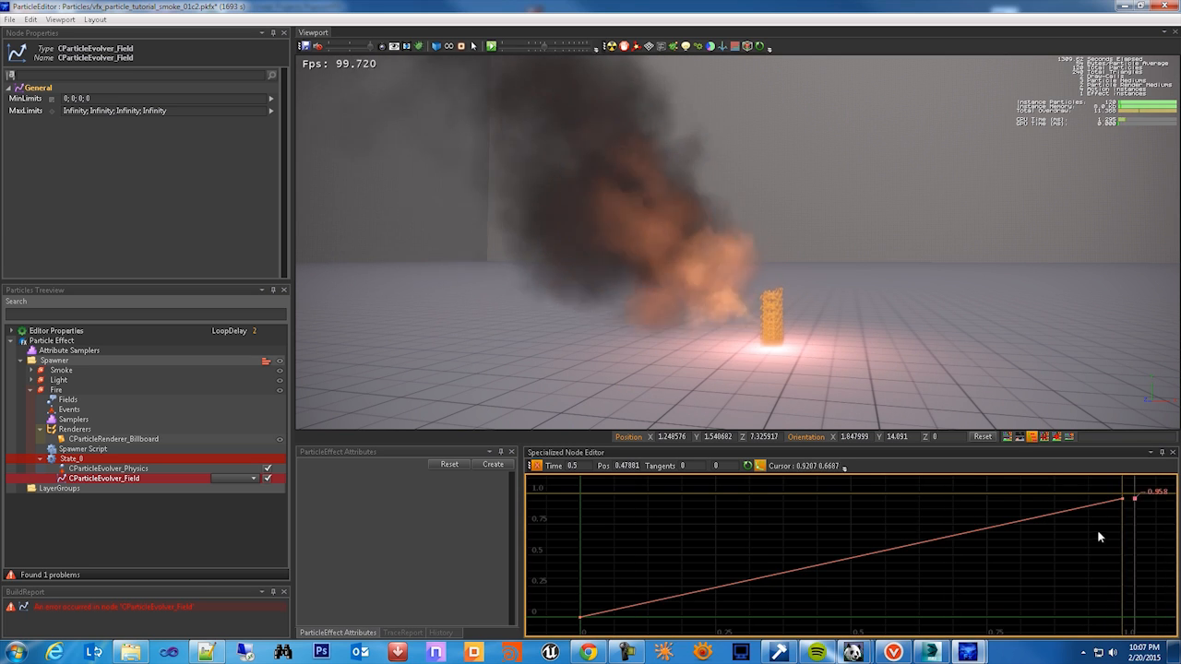
drag(557, 587, 616, 639)
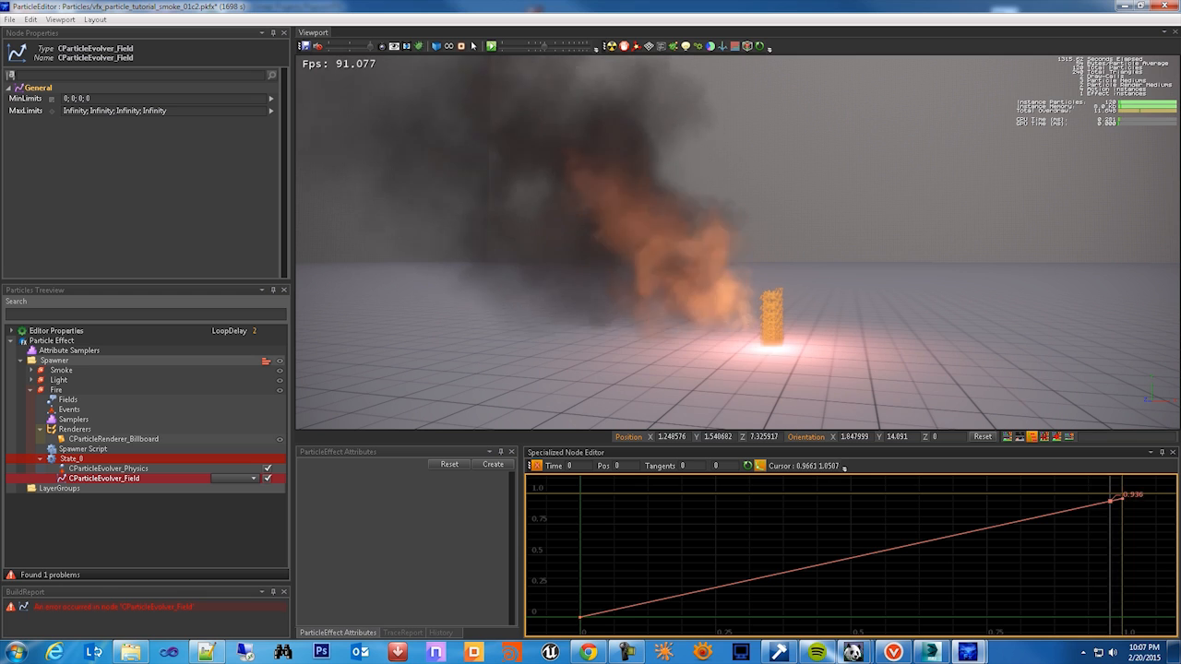
- Set the end point of the field evolver's curve to a position value of exactly 1
click(1120, 499)
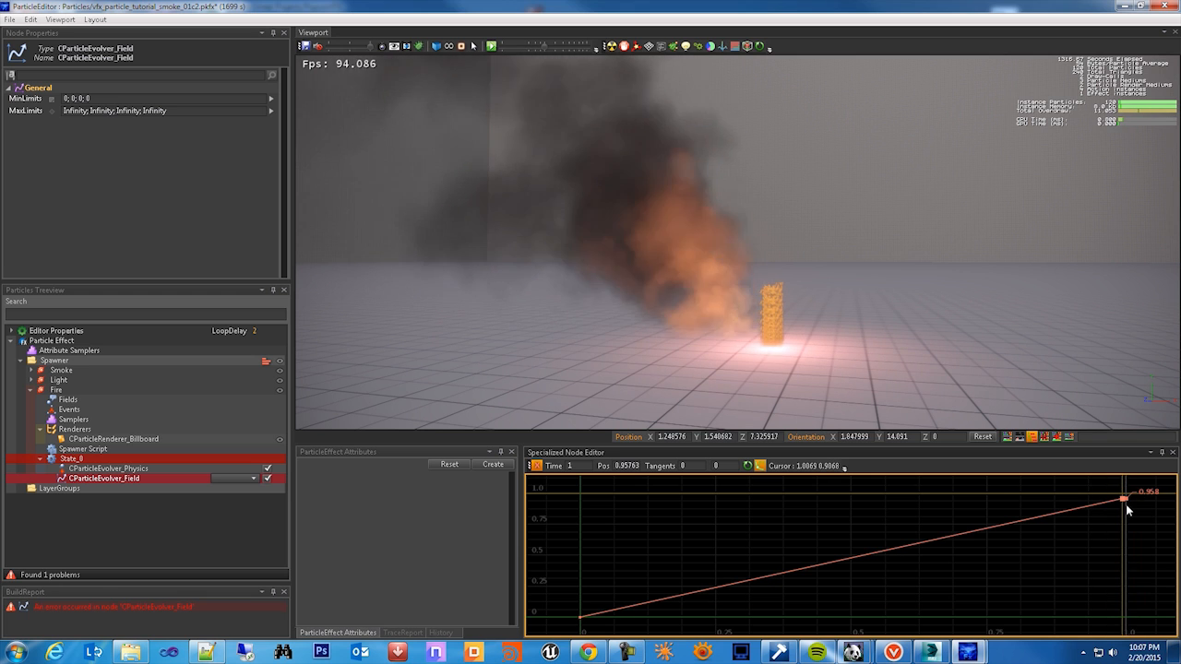
click(627, 466)
text(1)
key(Return)
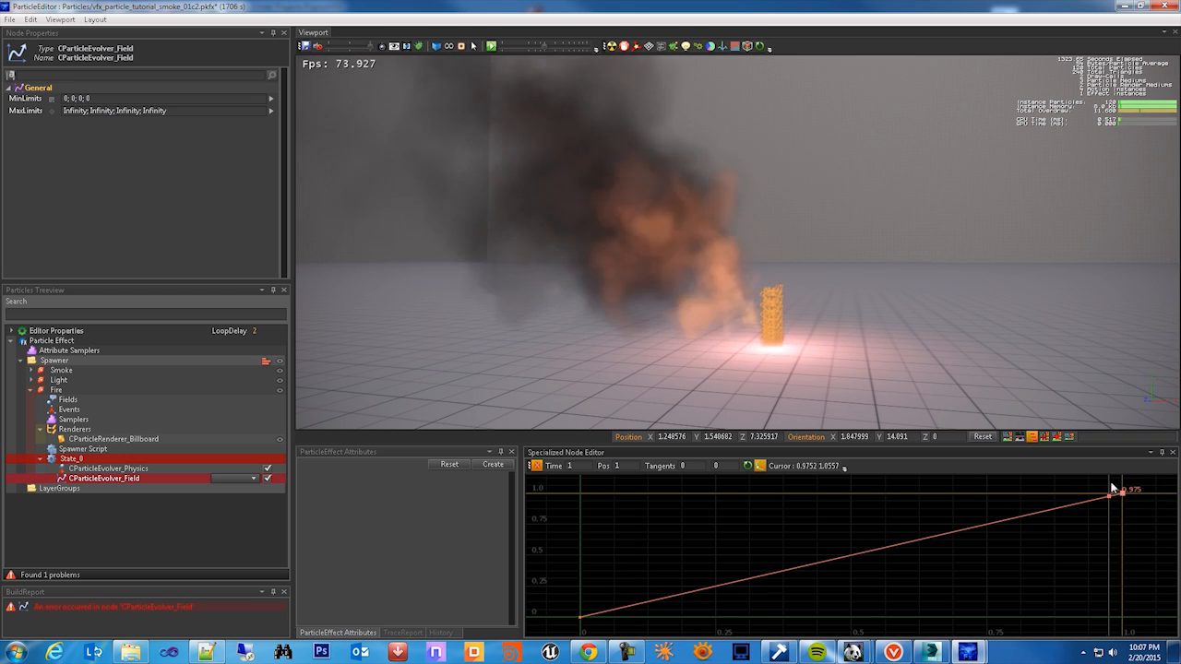
click(1146, 520)
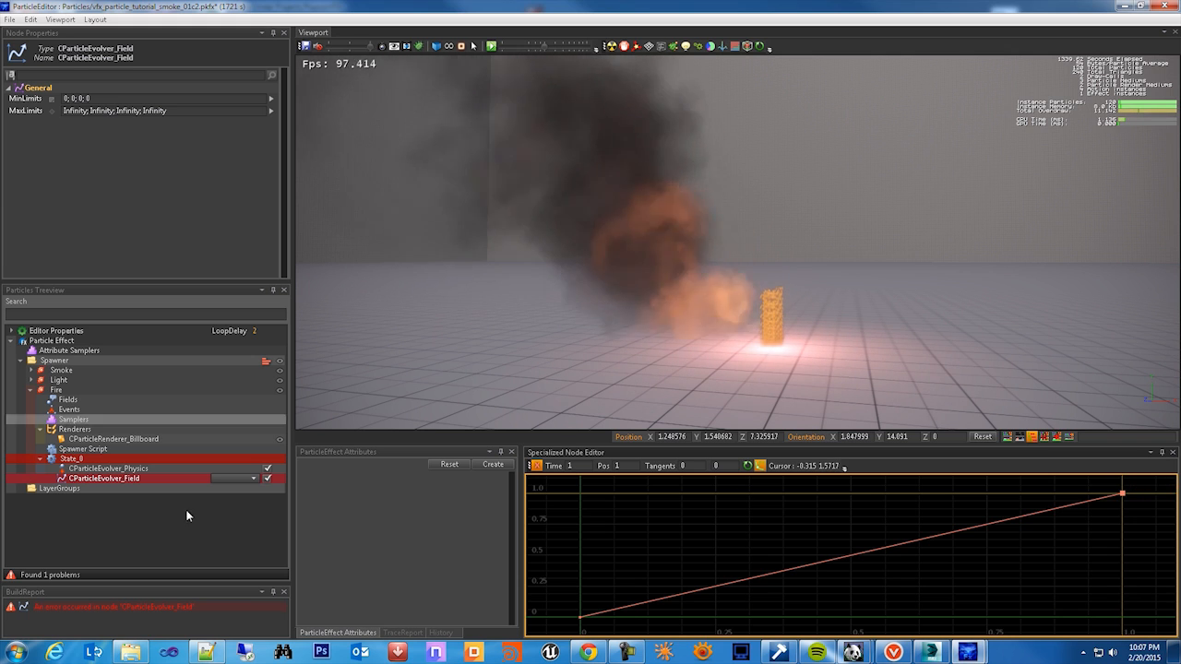
- Delete CParticleEvolver_Field from State_0 of the Fire layer
click(120, 481)
right_click(120, 481)
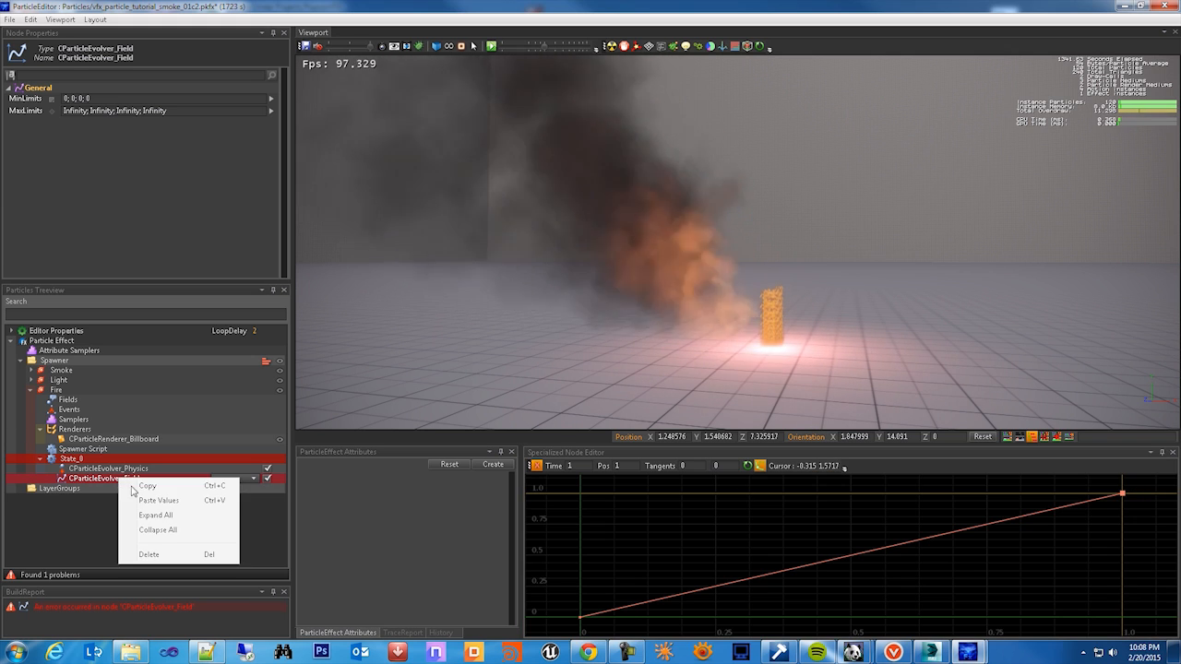
click(155, 559)
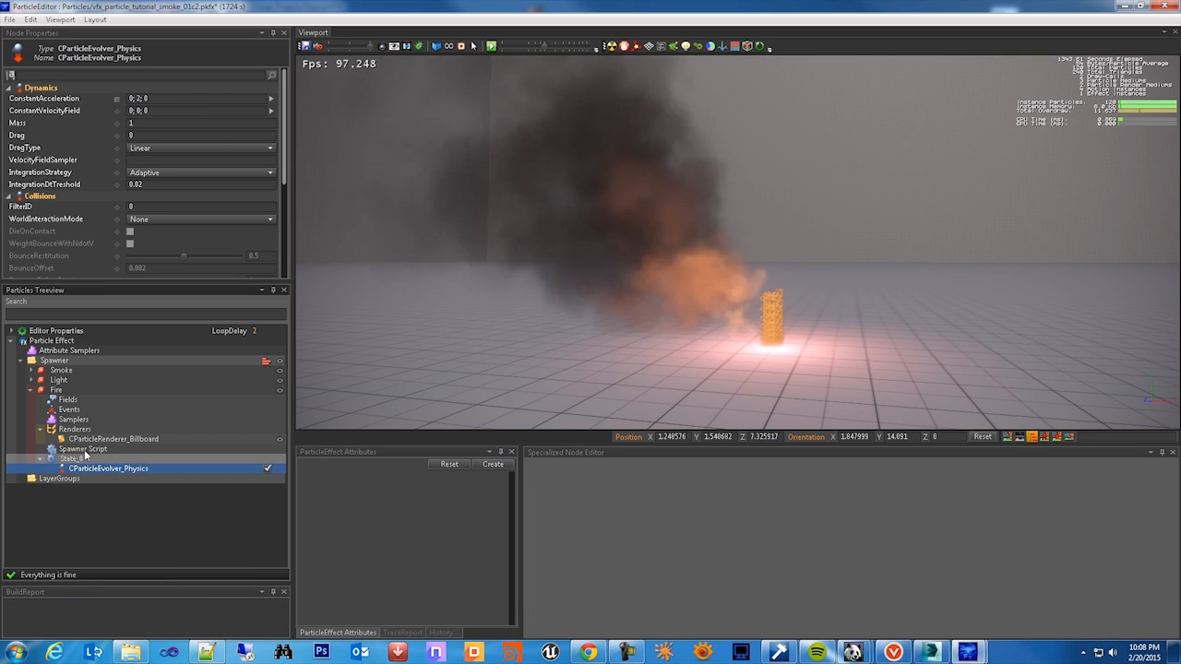
- Examine the frame IDs of the flame animation in the Fire billboard renderer's texture atlas
click(88, 449)
click(101, 440)
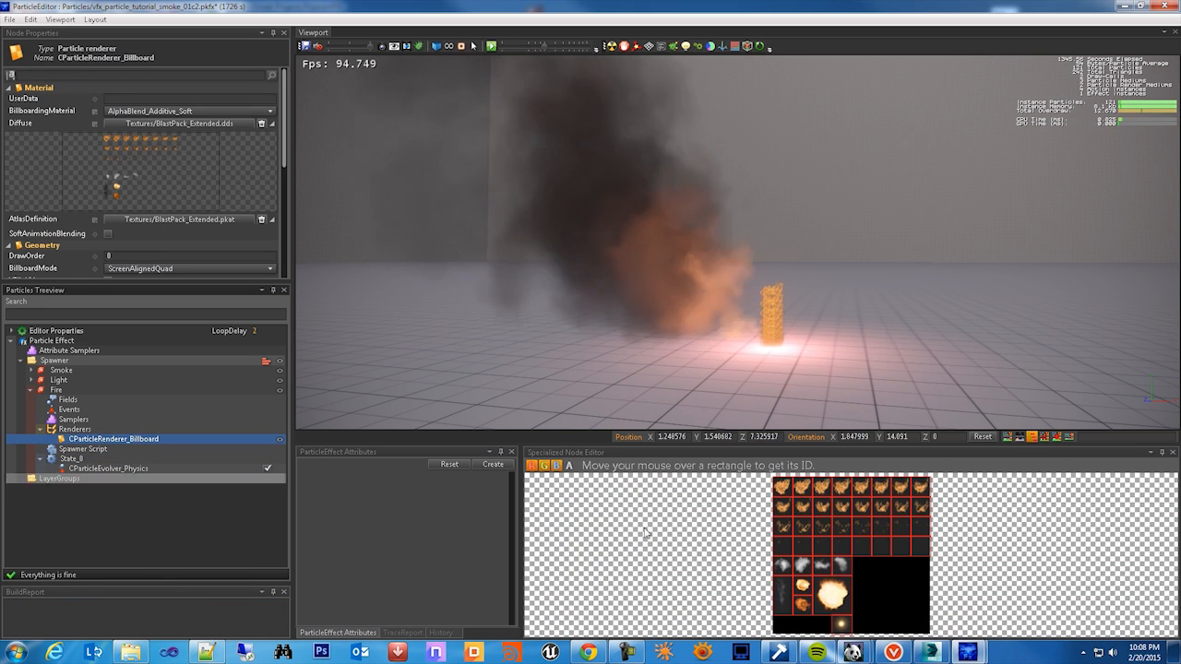
mouse_move(780, 492)
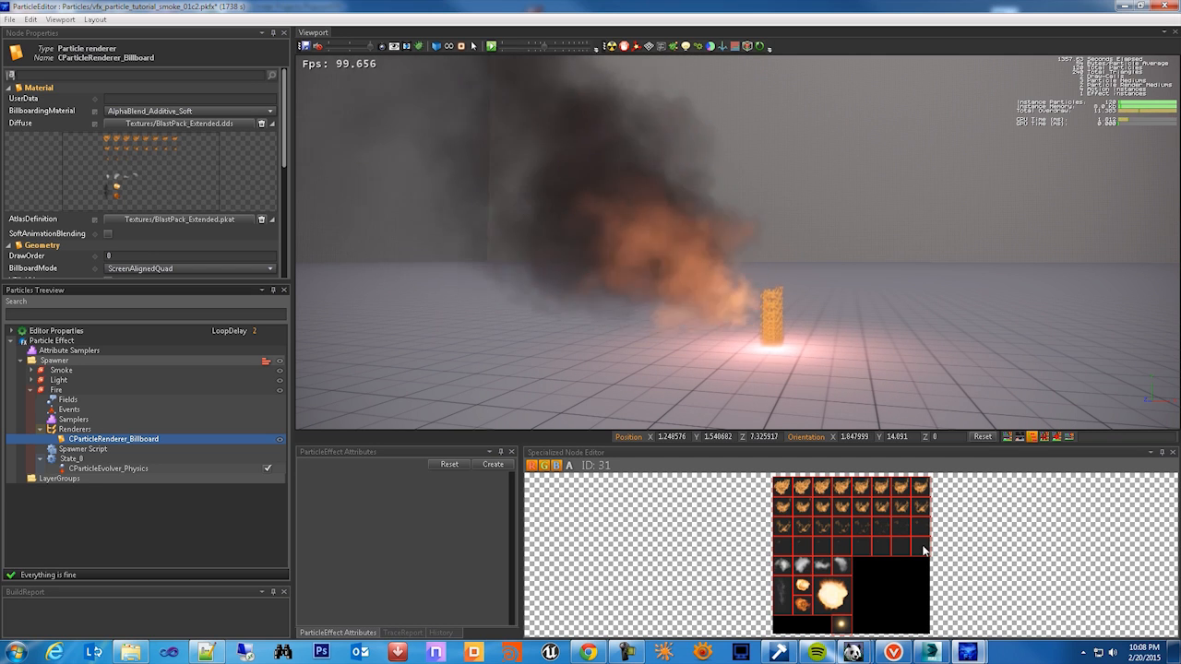
click(72, 460)
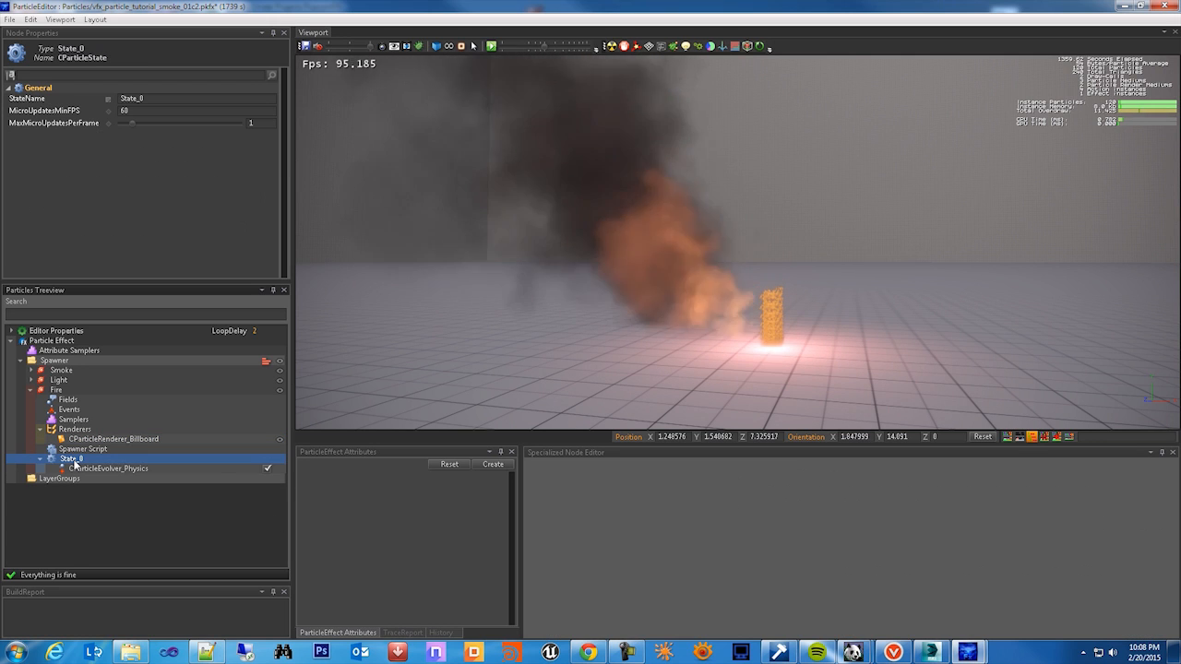
right_click(75, 461)
mouse_move(164, 540)
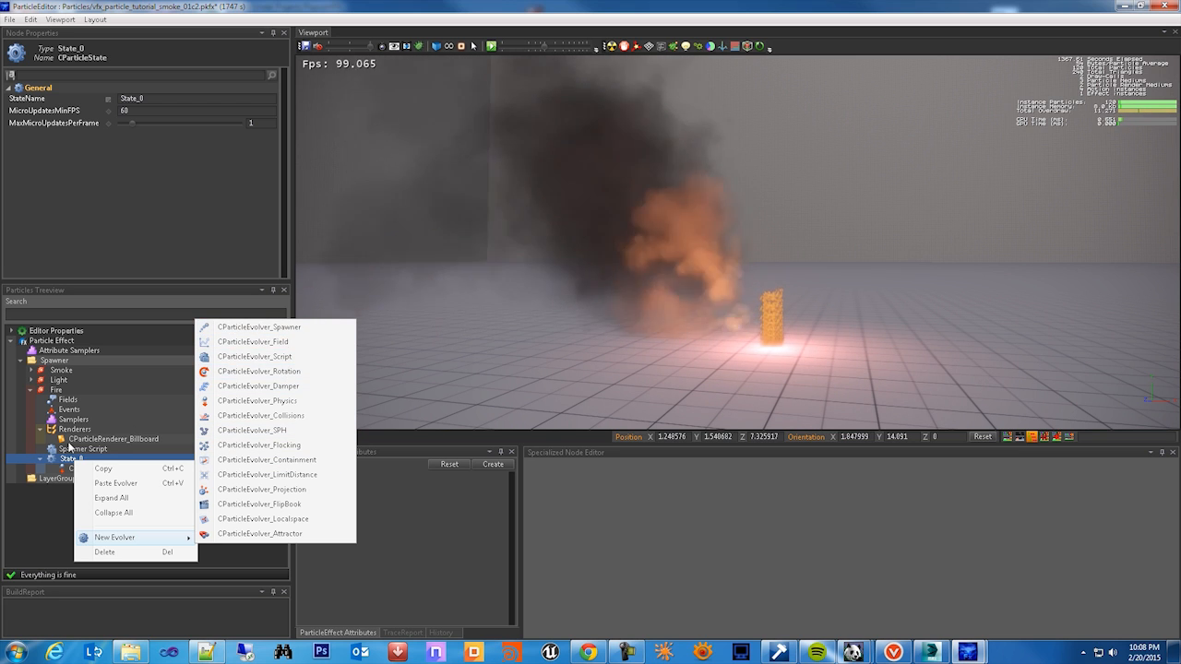
click(256, 401)
click(111, 439)
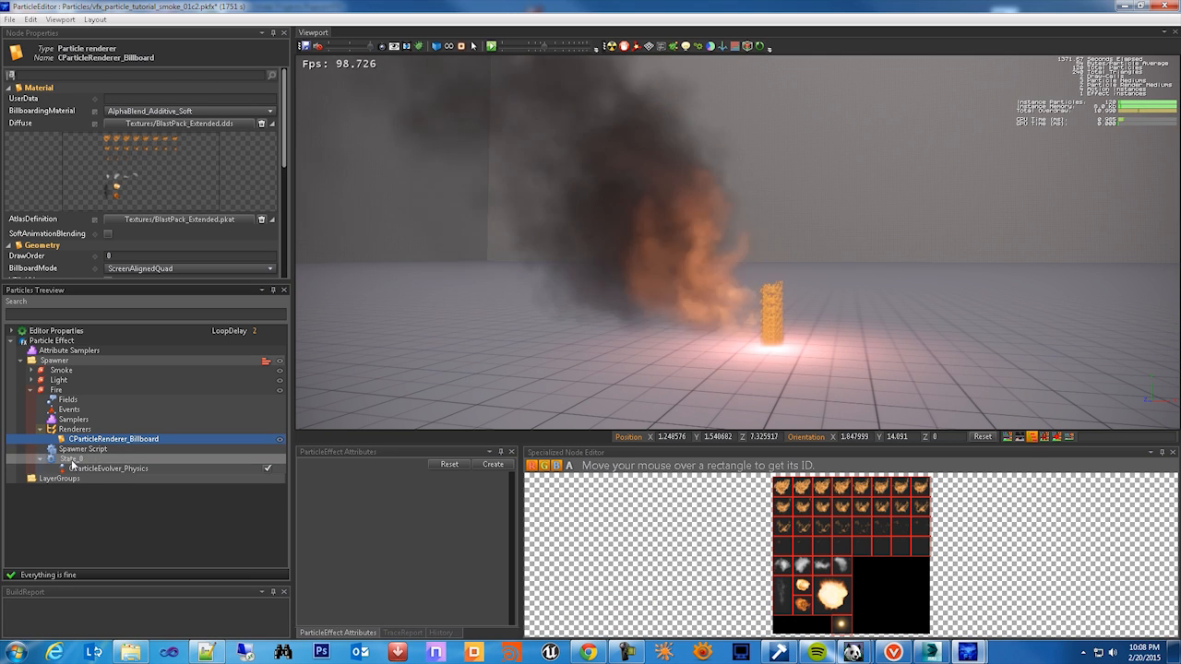
- Add a CParticleEvolver_Script to State_0 of the Fire layer and open its source
click(74, 458)
right_click(72, 460)
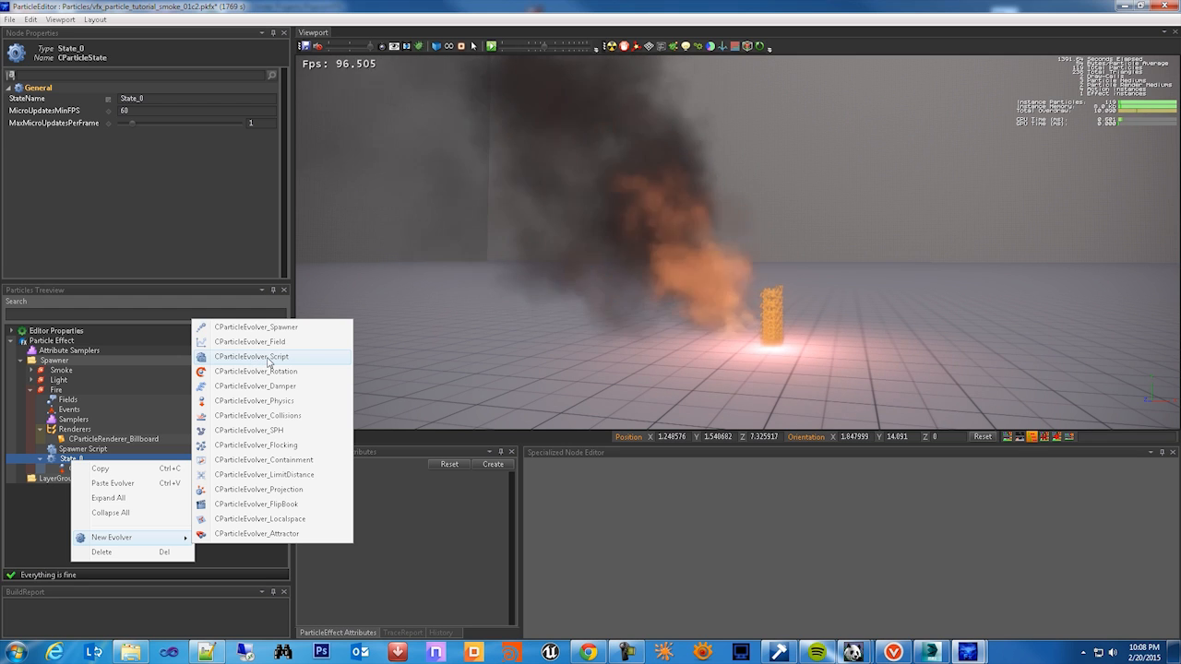
click(267, 360)
click(131, 479)
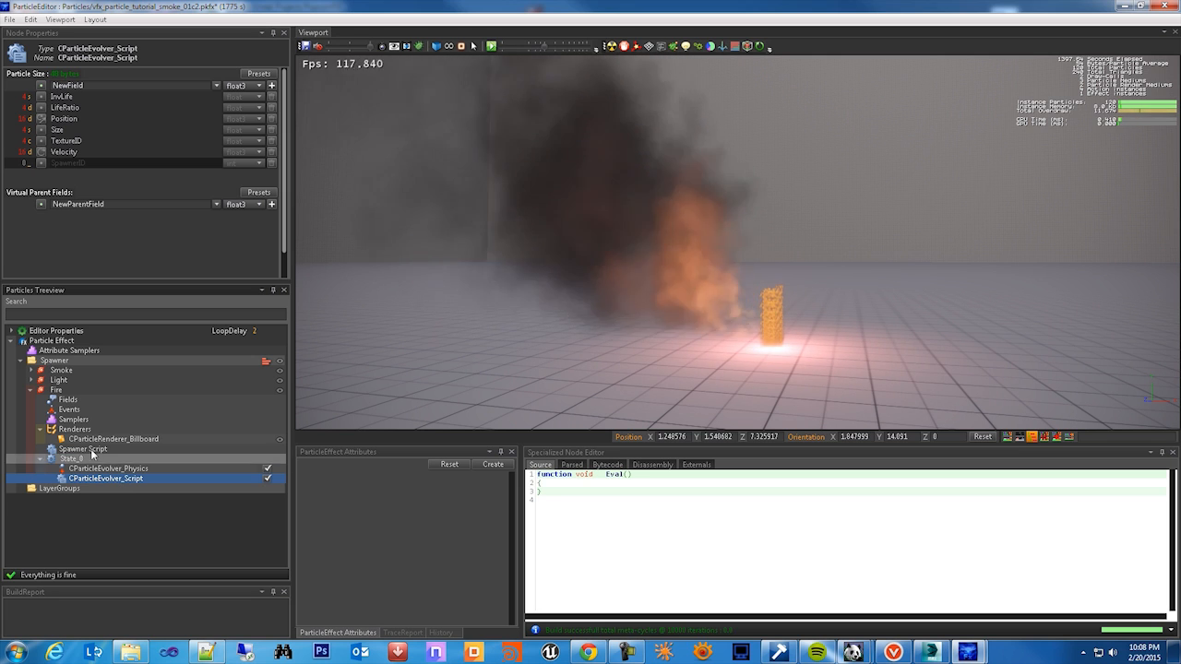
- Compare the Fire layer's spawner script with the source of its new evolver script
click(91, 451)
click(105, 478)
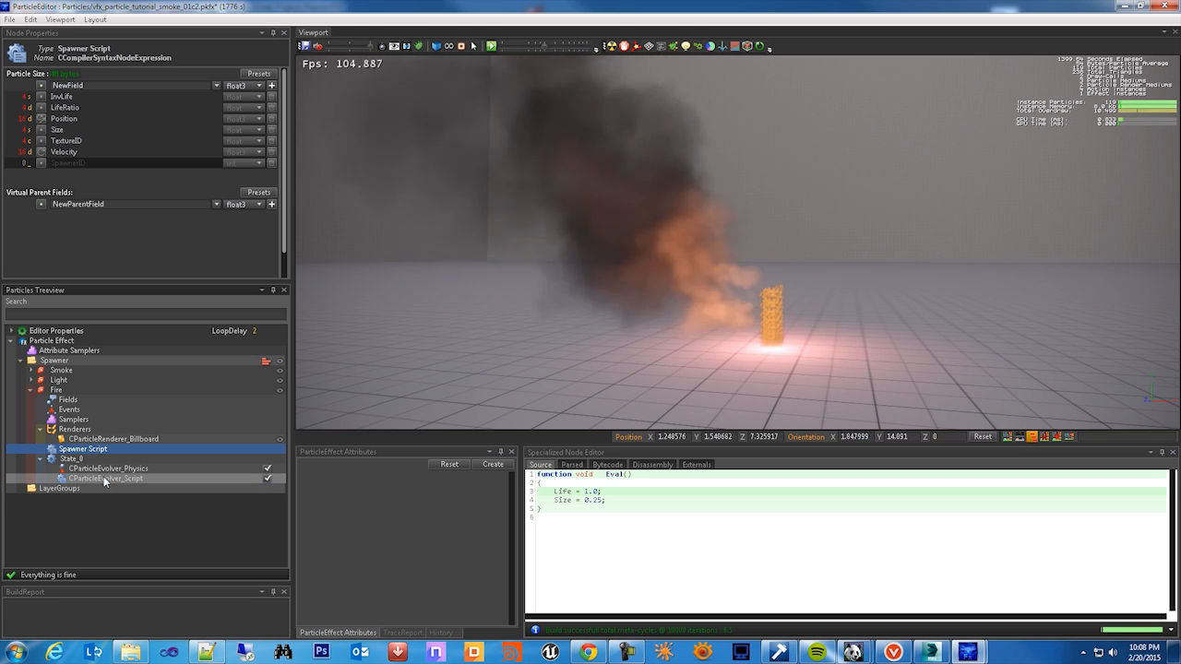
click(80, 451)
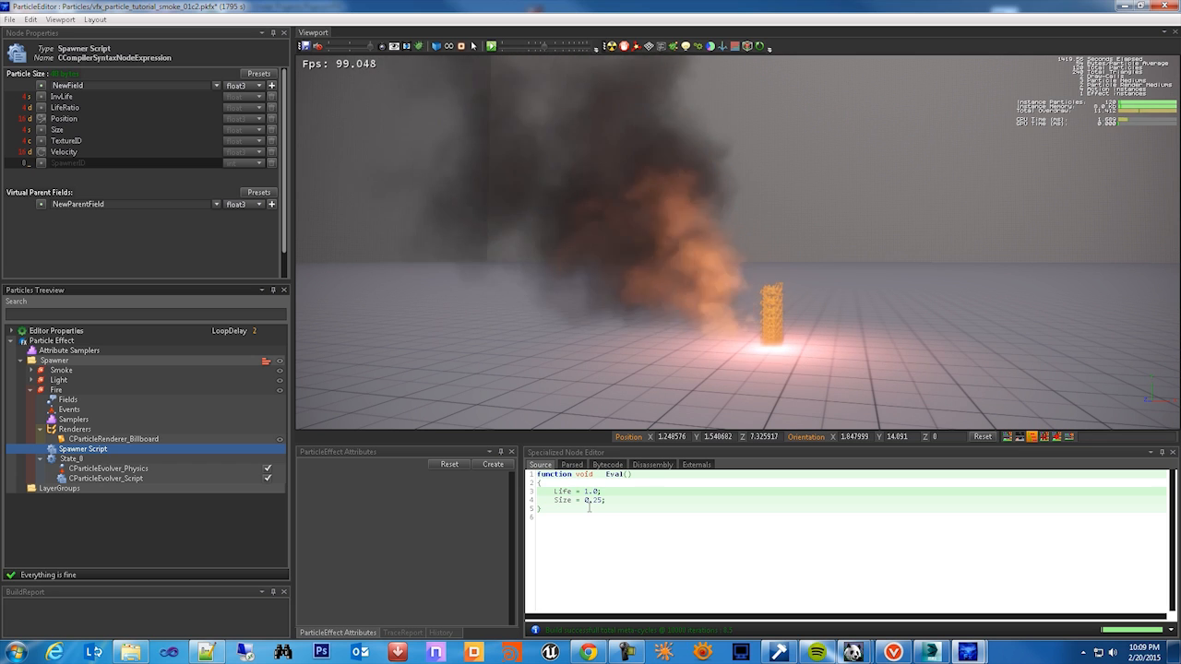
click(117, 481)
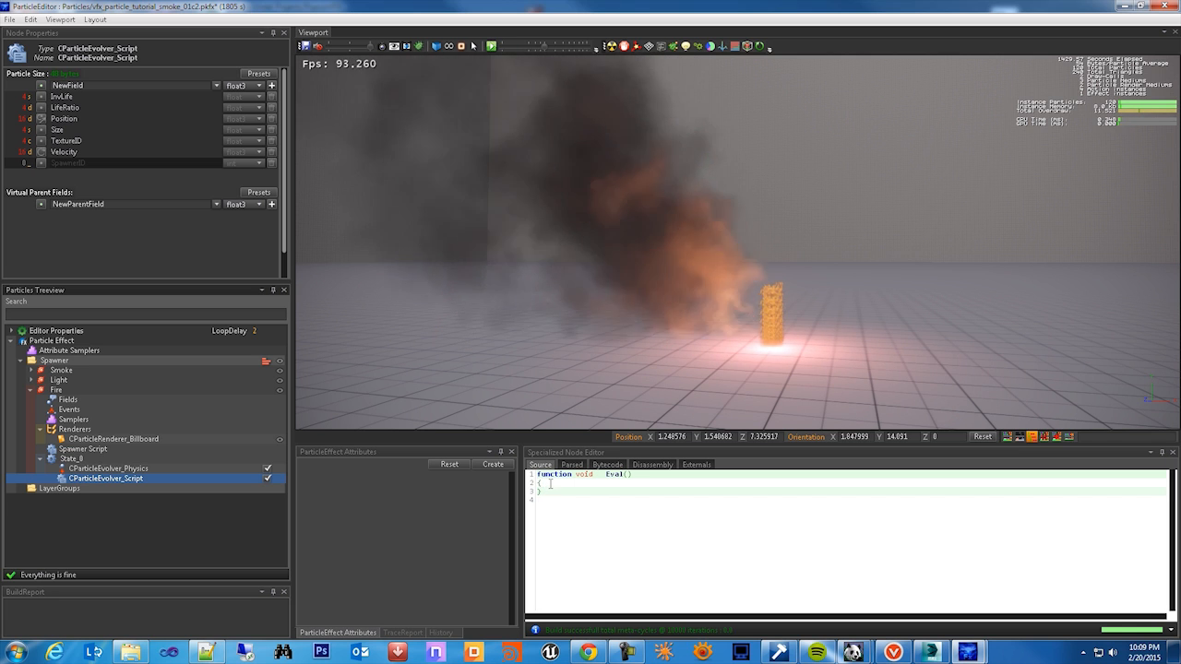
- Insert an empty line between the braces of the Eval function in the Fire evolver script
click(547, 485)
key(Return)
key(Return)
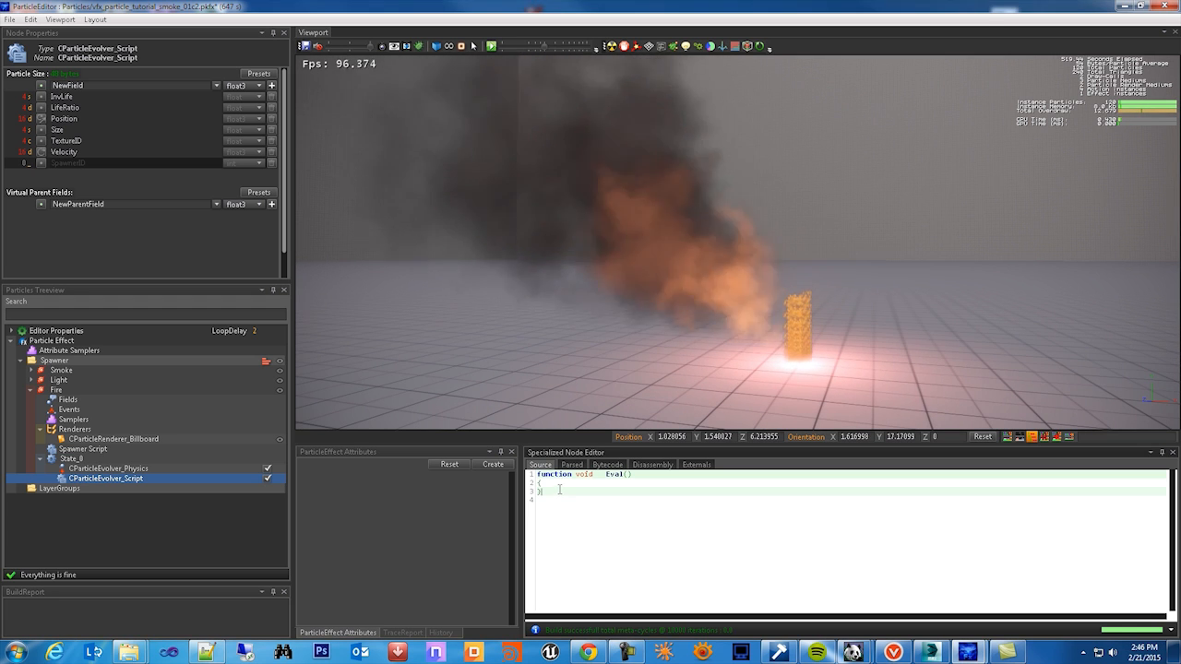
key(Return)
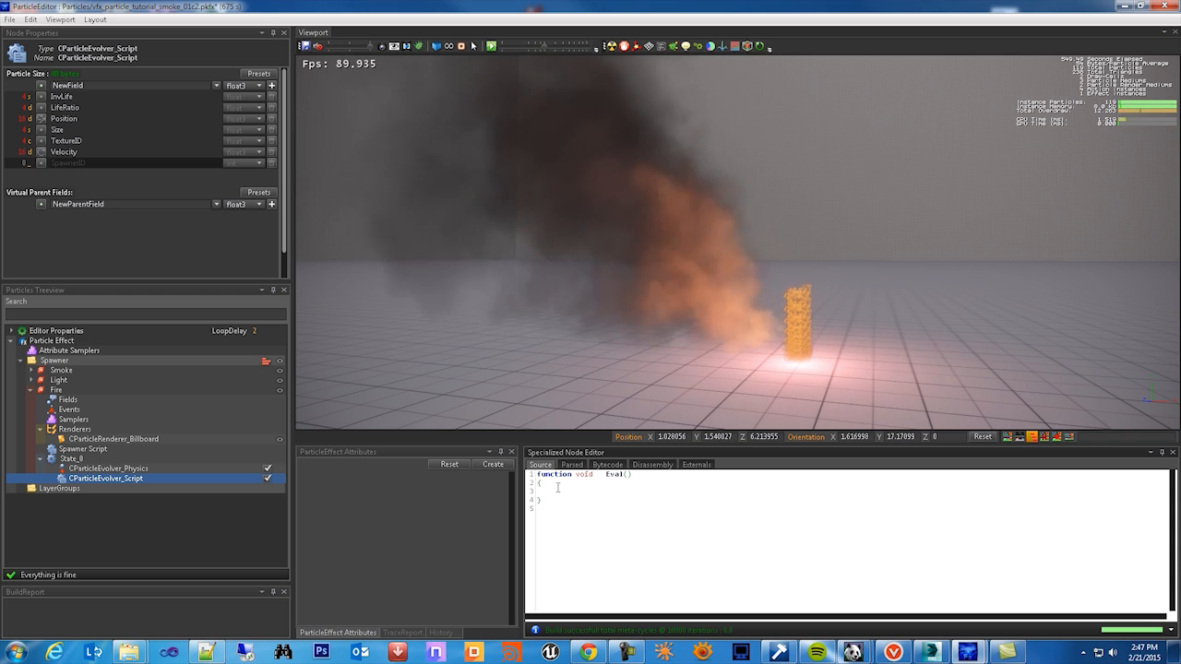
- Check the ID of the last flame frame in the Fire billboard's atlas and return to the evolver script
click(128, 441)
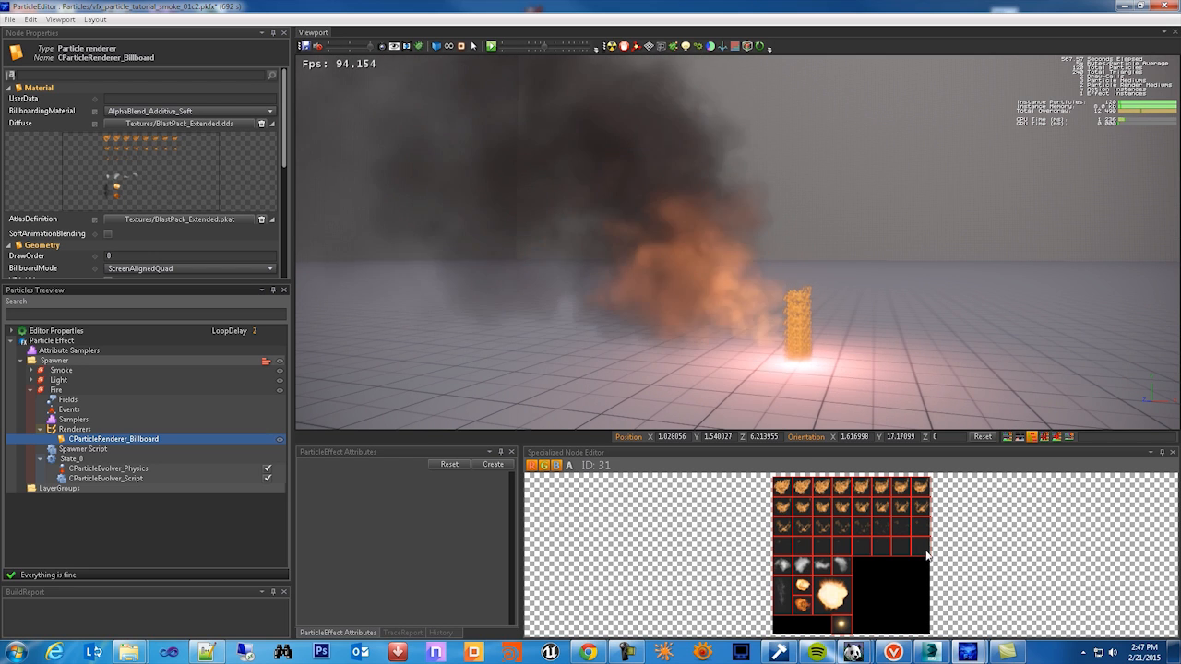
click(106, 471)
click(111, 477)
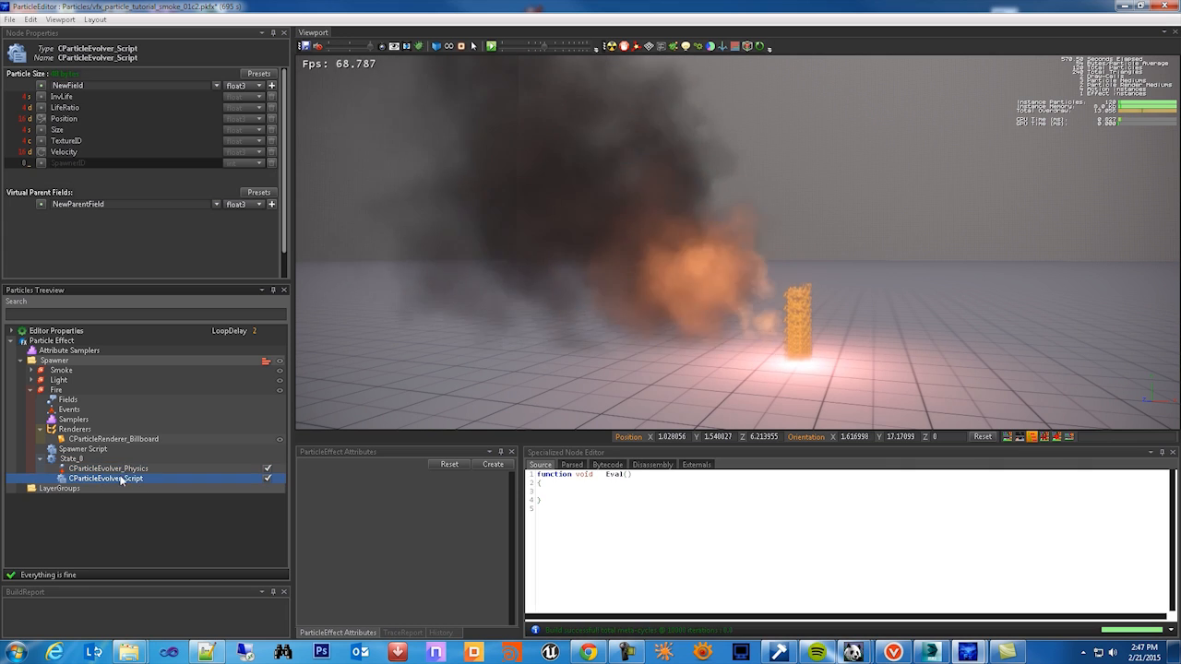
- Write "TextureID = LifeRatio * 32;" in the Fire evolver script's Eval function, save the effect and inspect the flames
click(563, 485)
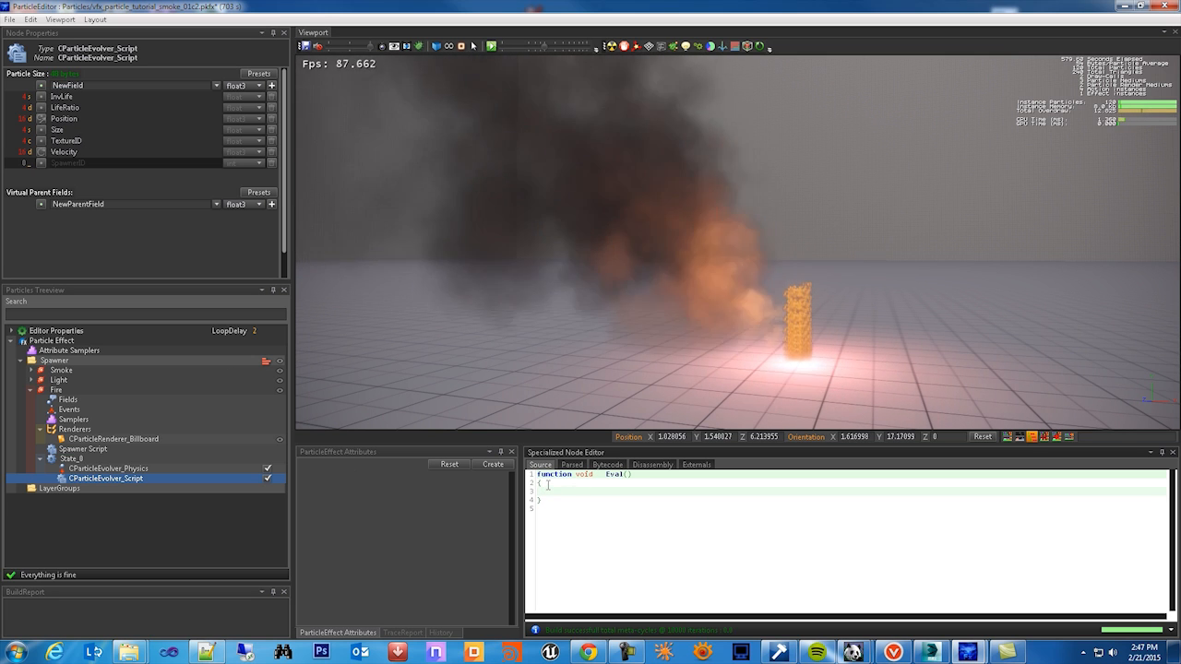
key(Tab)
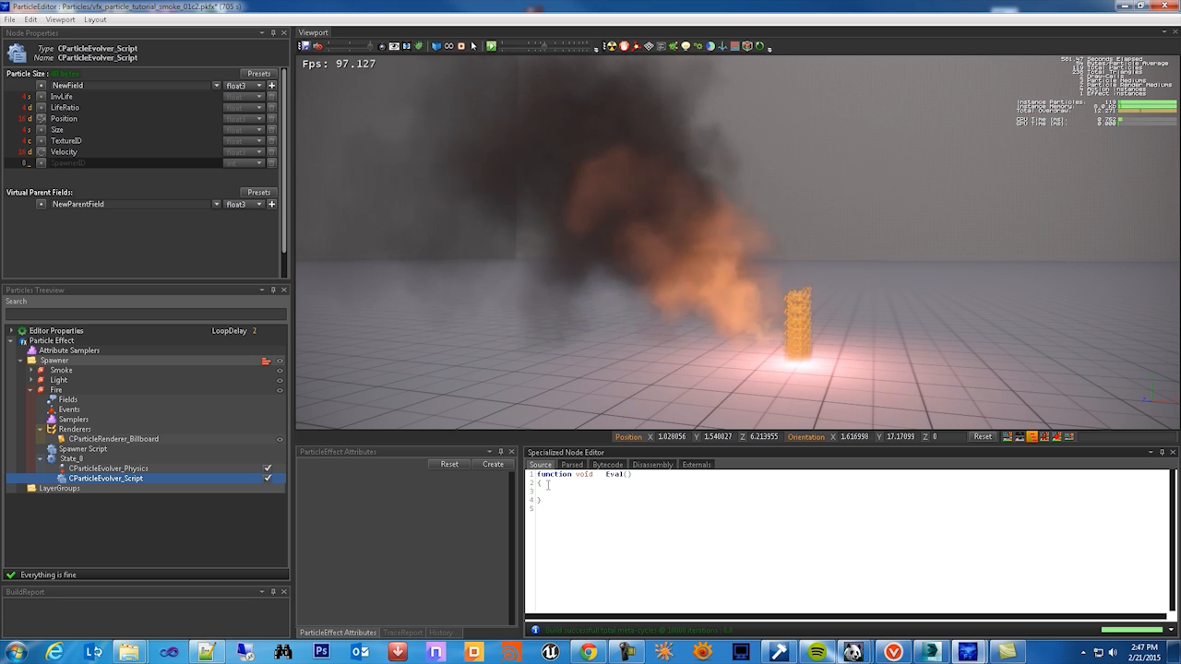
text(Textures)
key(BackSpace)
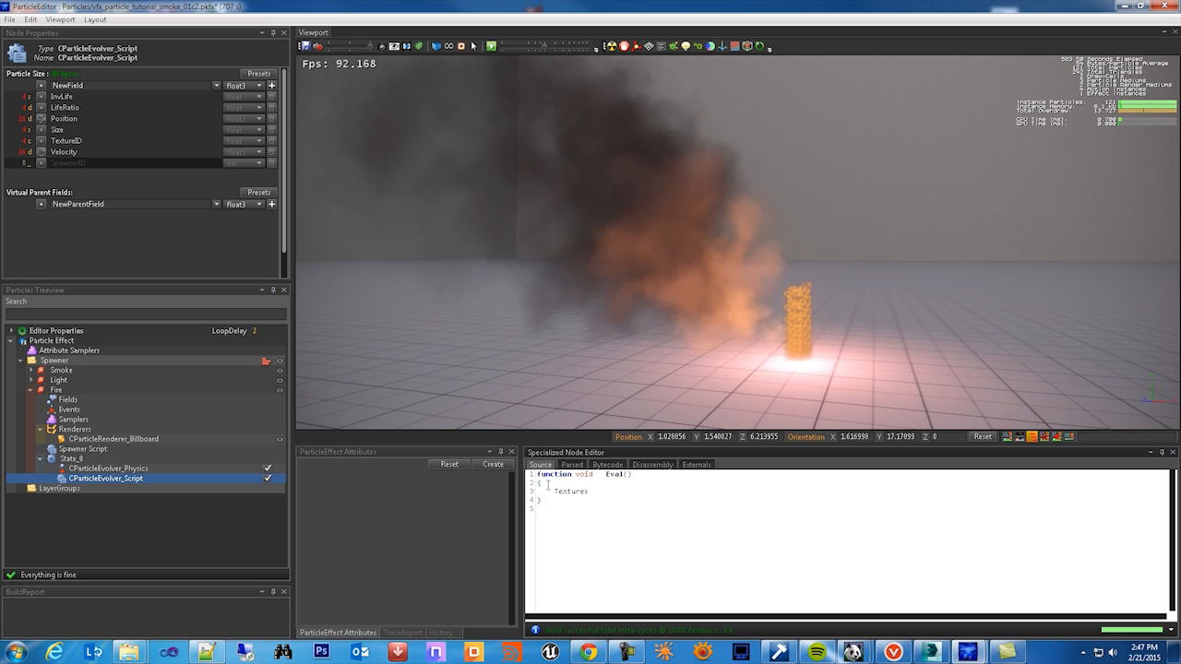
text(ID = )
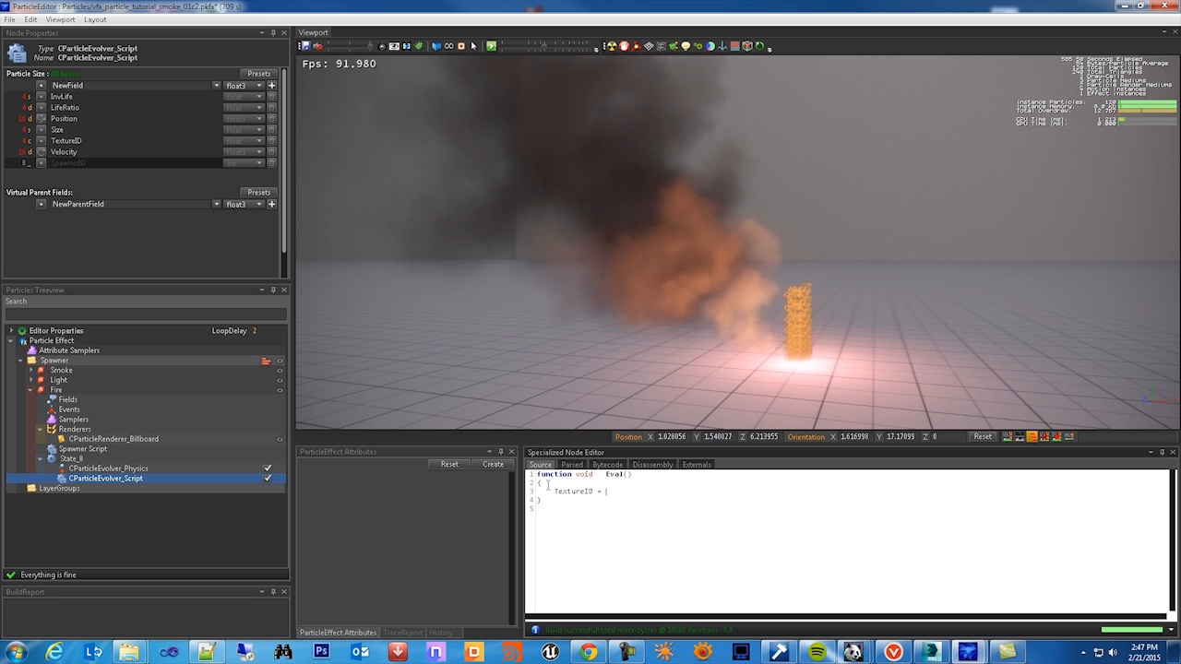
text(L)
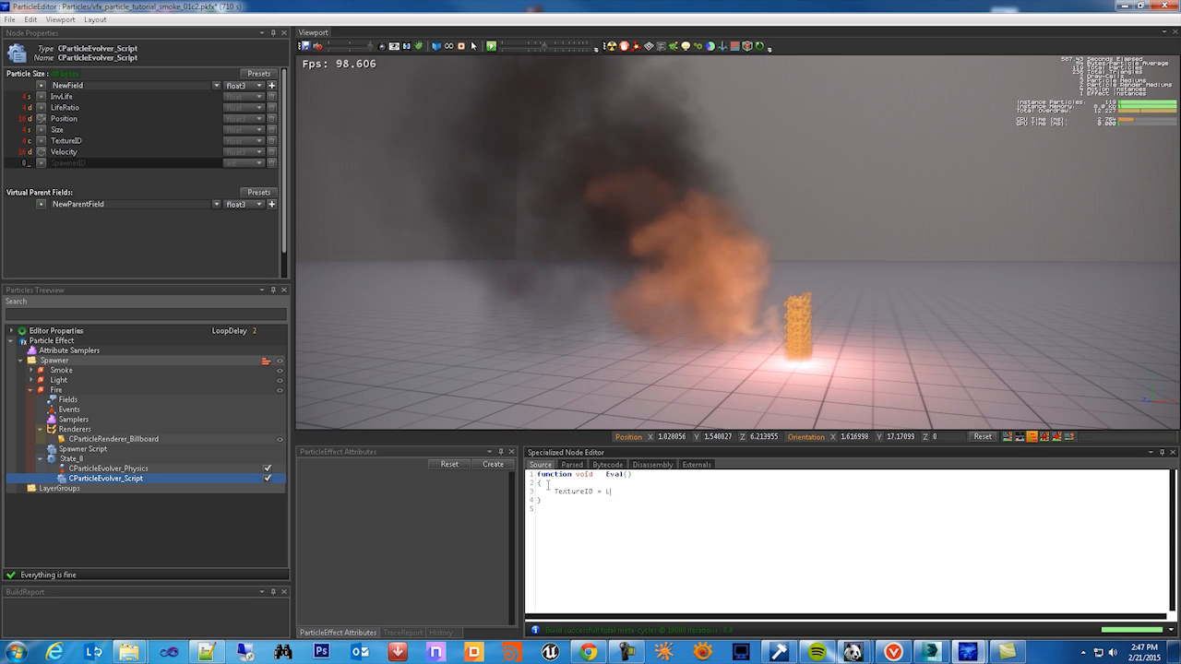
text(ifeRatio)
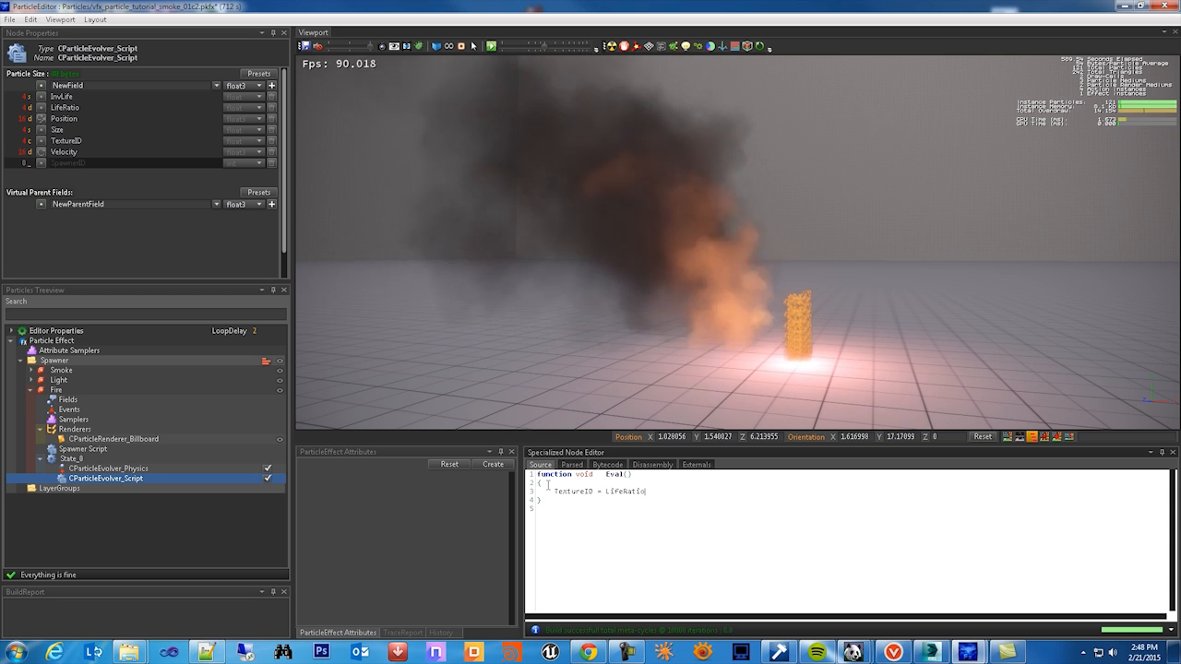
text( * )
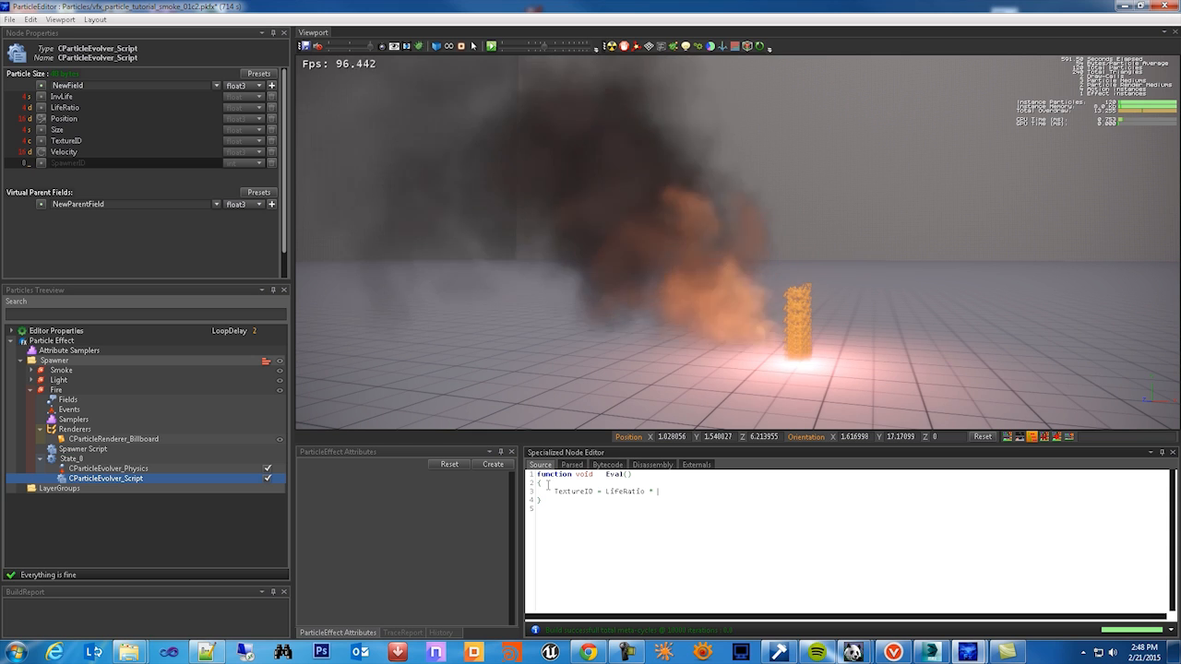
text(32;)
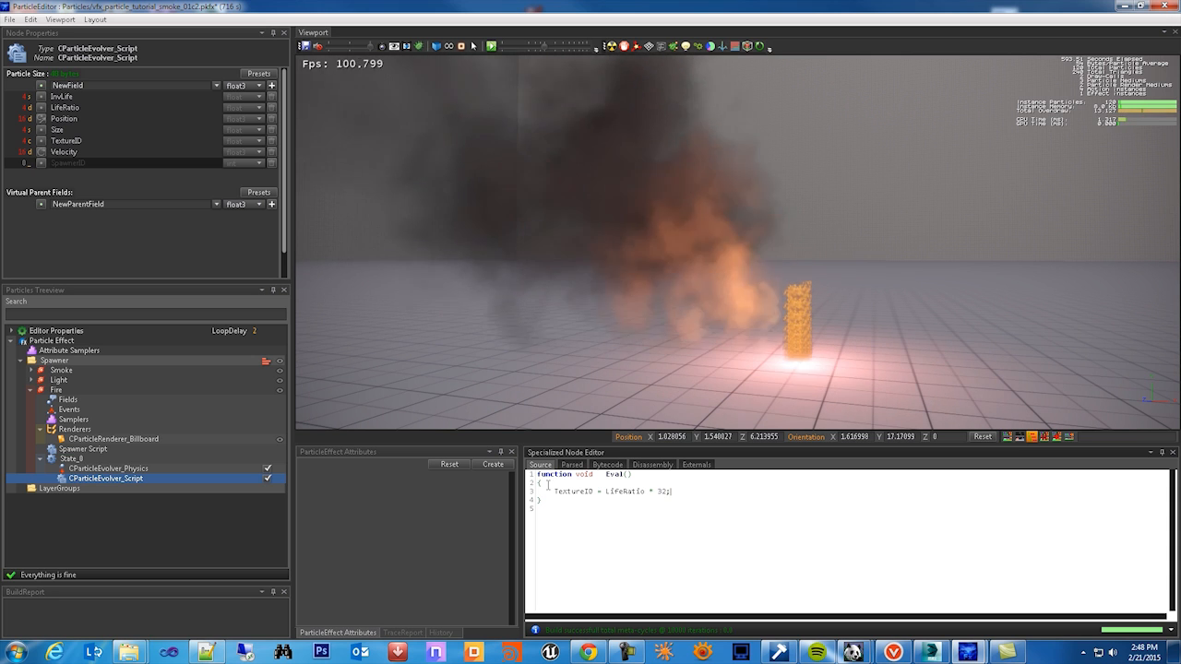
key(ctrl+s)
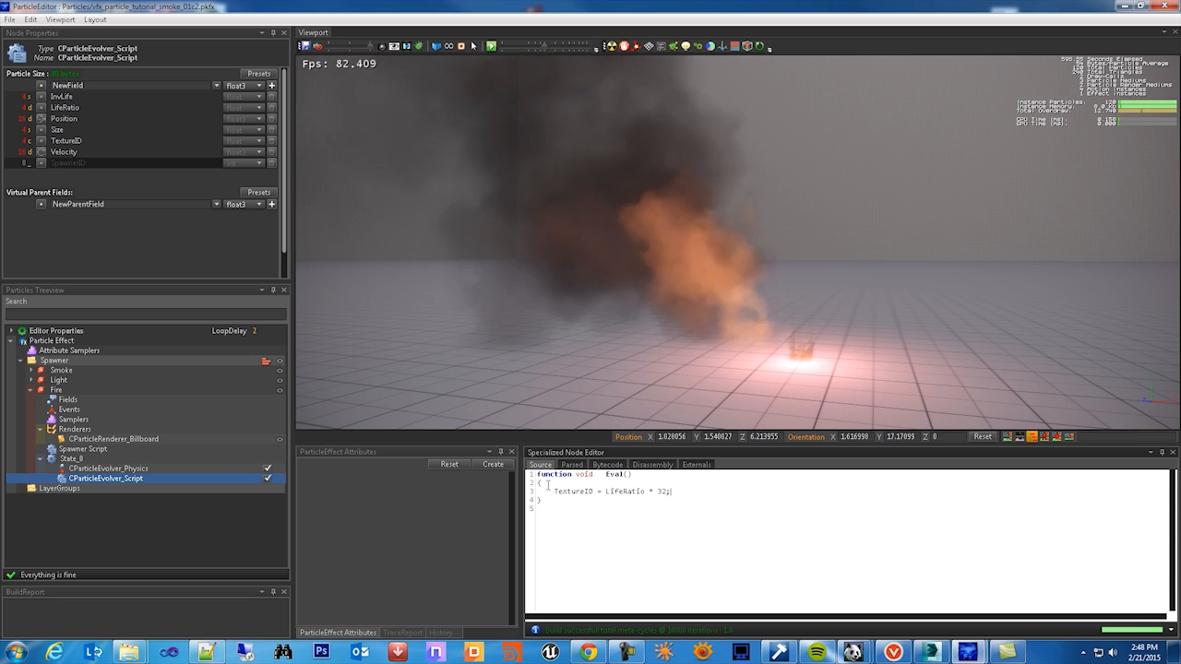
alt+drag(789, 384, 815, 349)
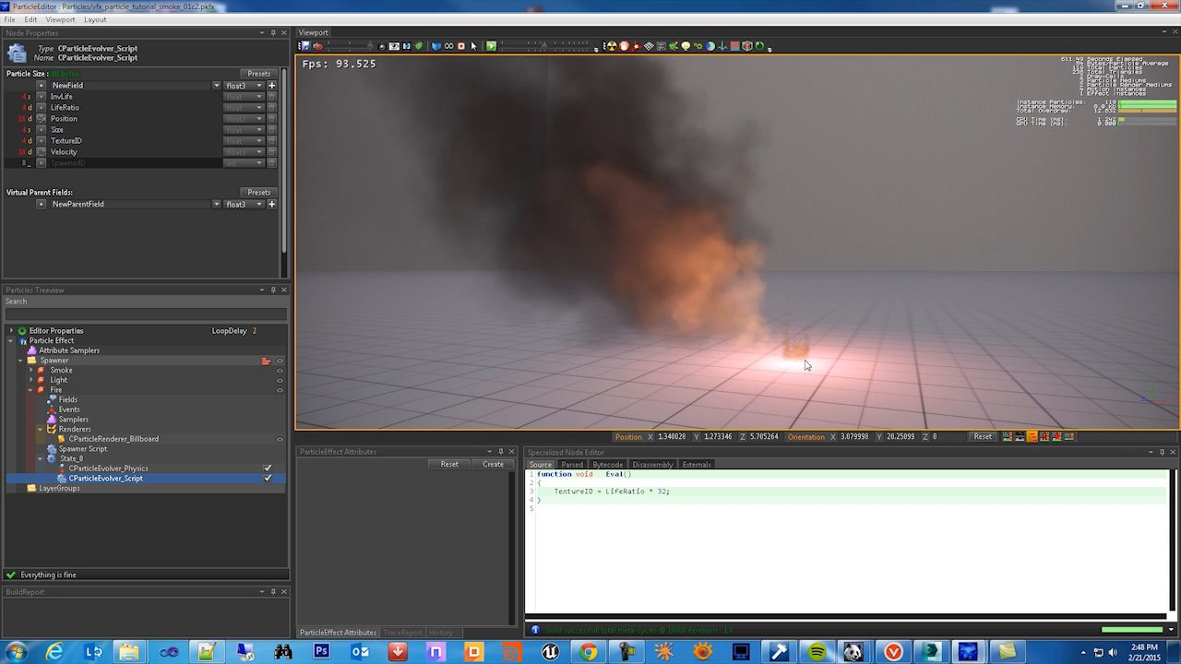
- In the Fire spawner script, set Life to rand( 1.0, 2.5) and Size to 0.5, and add an empty line below
click(92, 450)
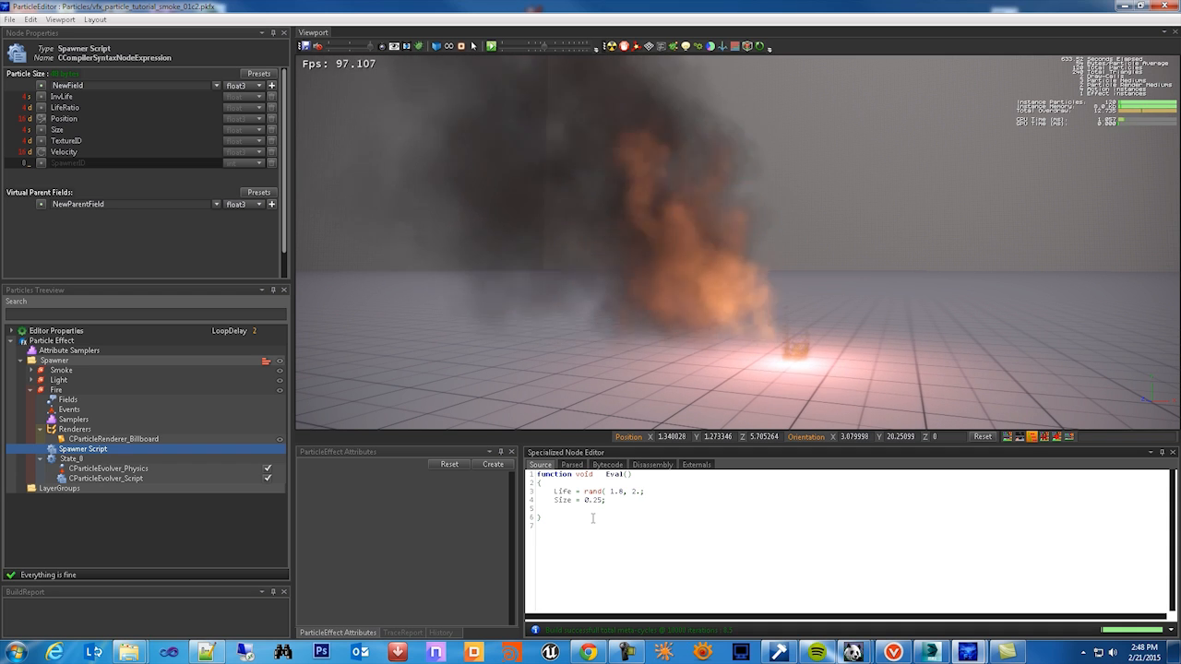
text(.5))
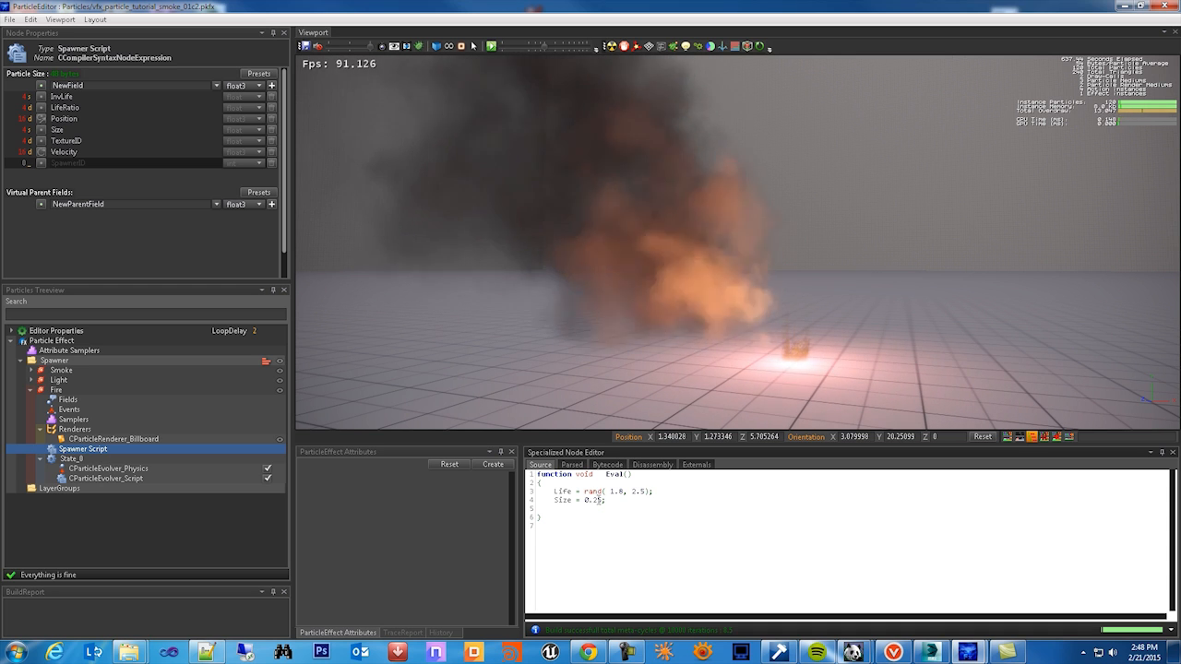
double_click(596, 500)
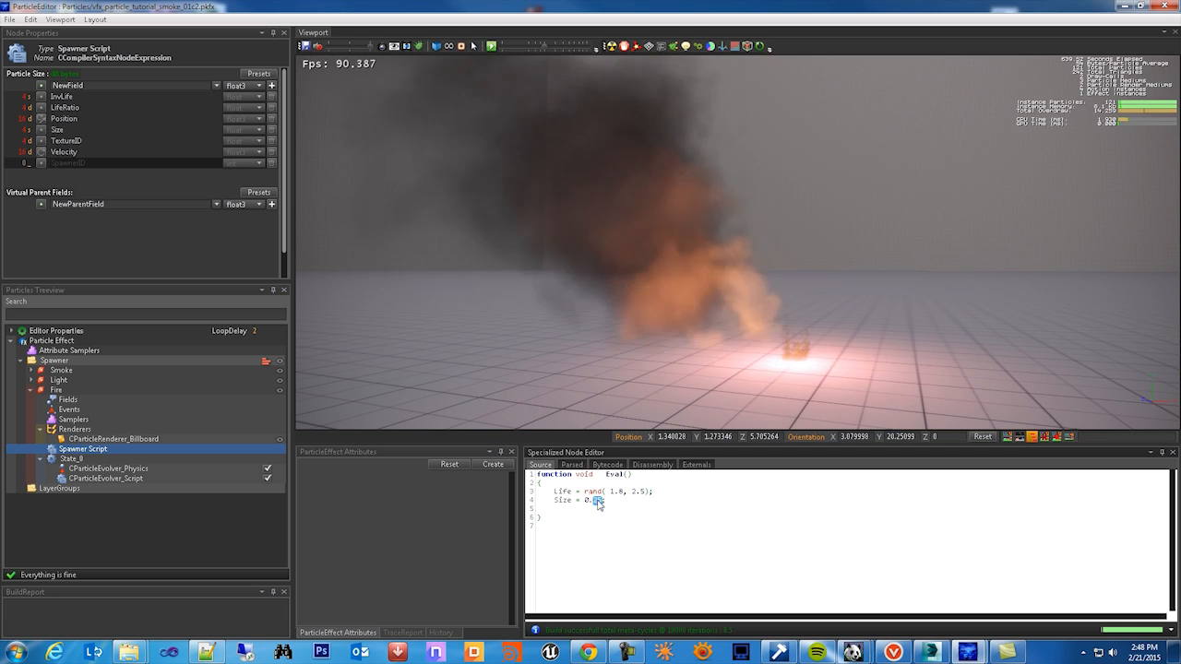
text(5)
key(Return)
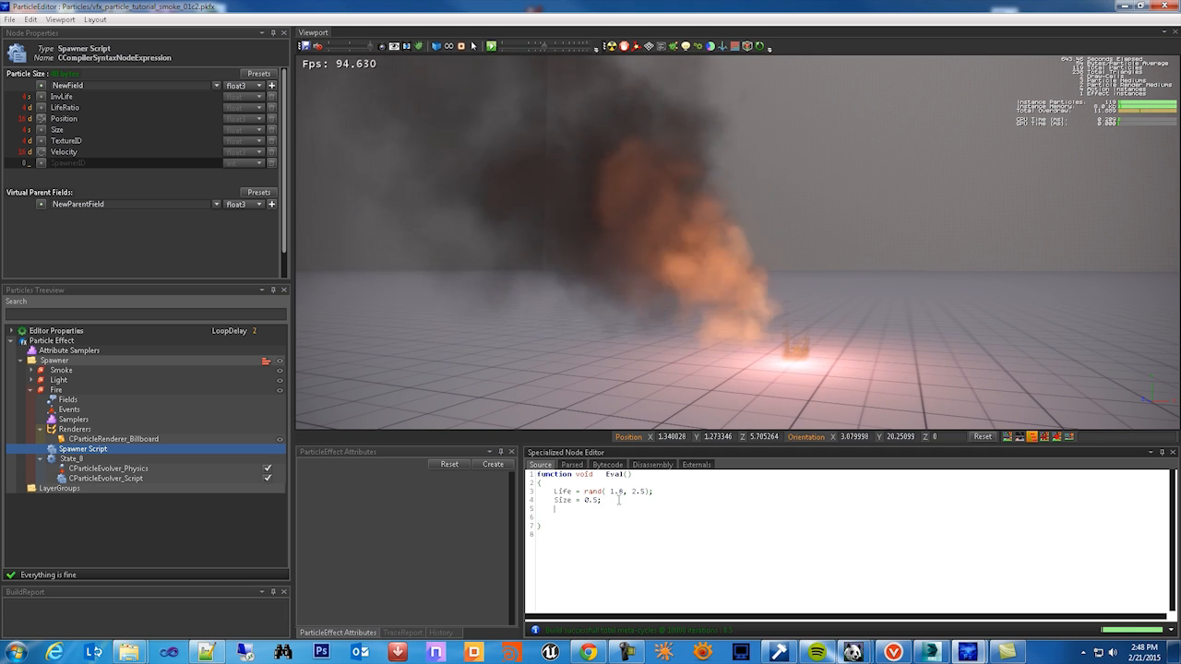
alt+drag(799, 377, 808, 338)
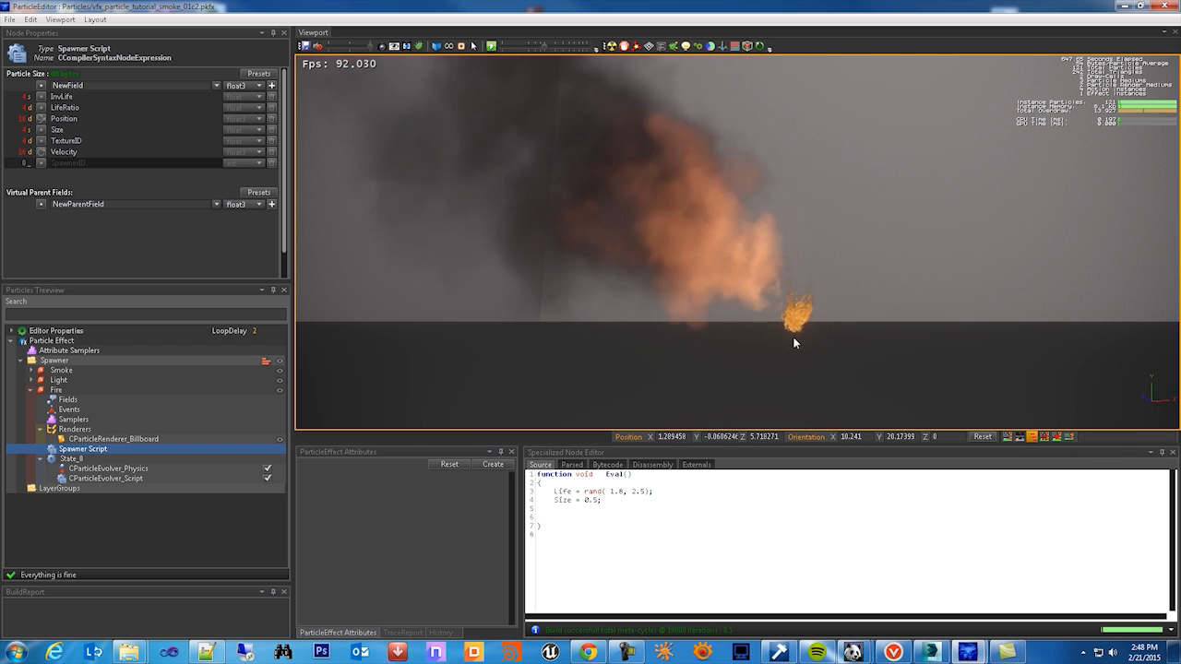
alt+middle_drag(817, 305, 804, 335)
scroll(813, 190, up, 3)
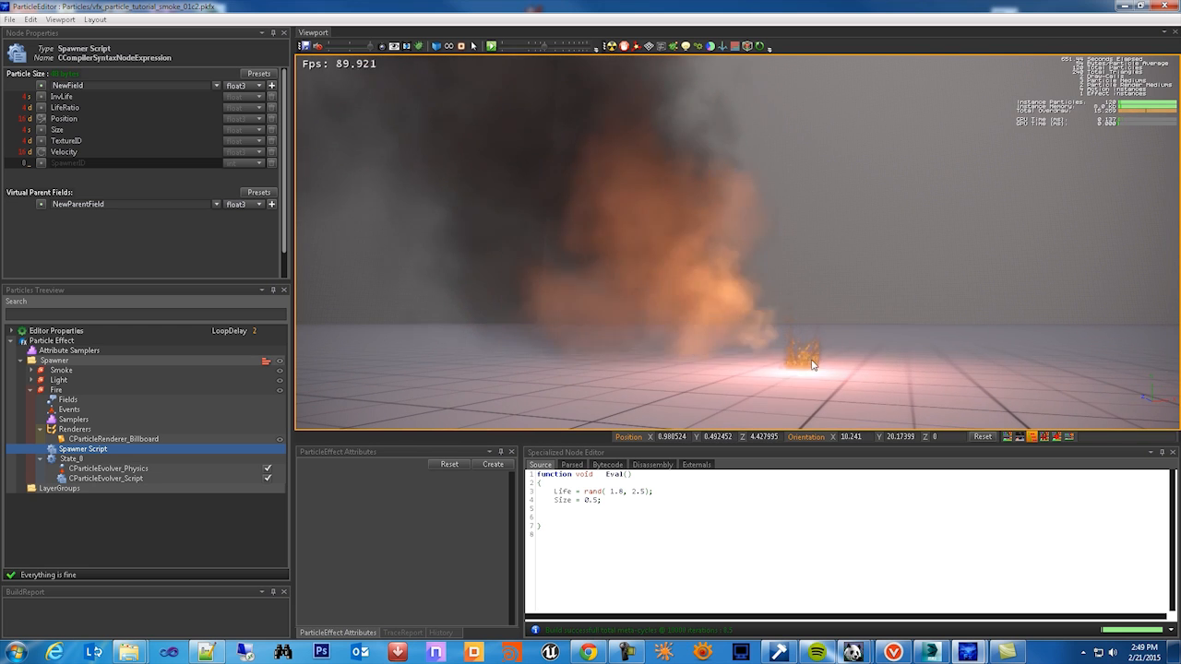
- Add the line "Position = float3(0, 0.25, 0);" below the Size line in the Fire spawner script
click(611, 504)
key(Return)
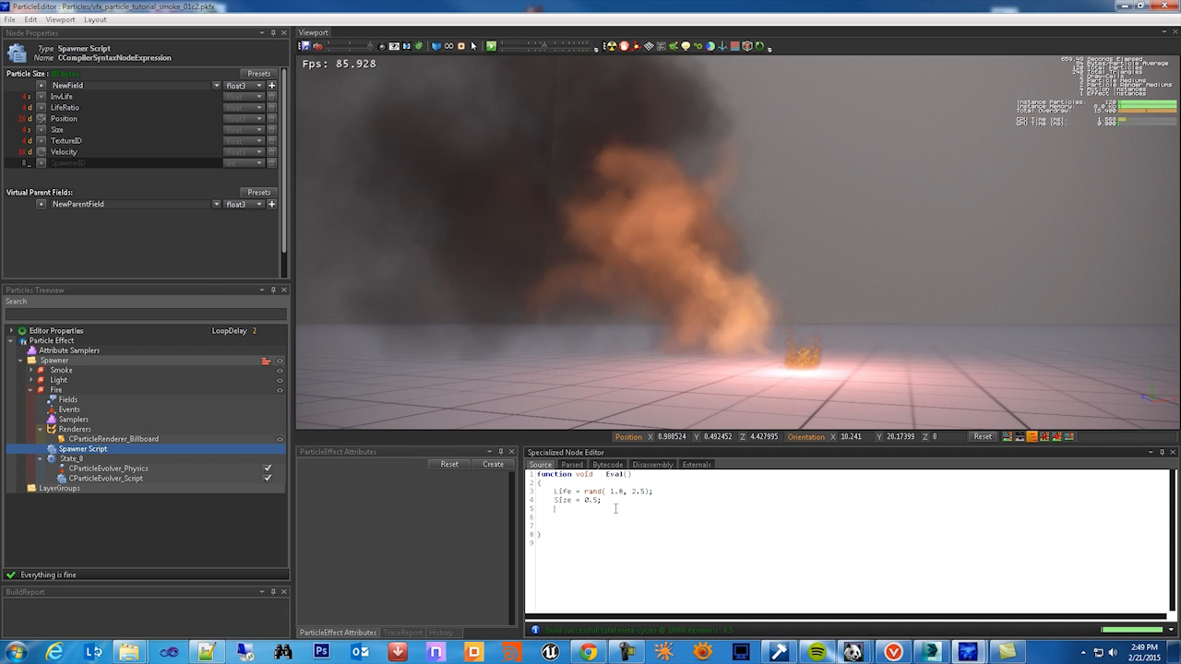
key(Return)
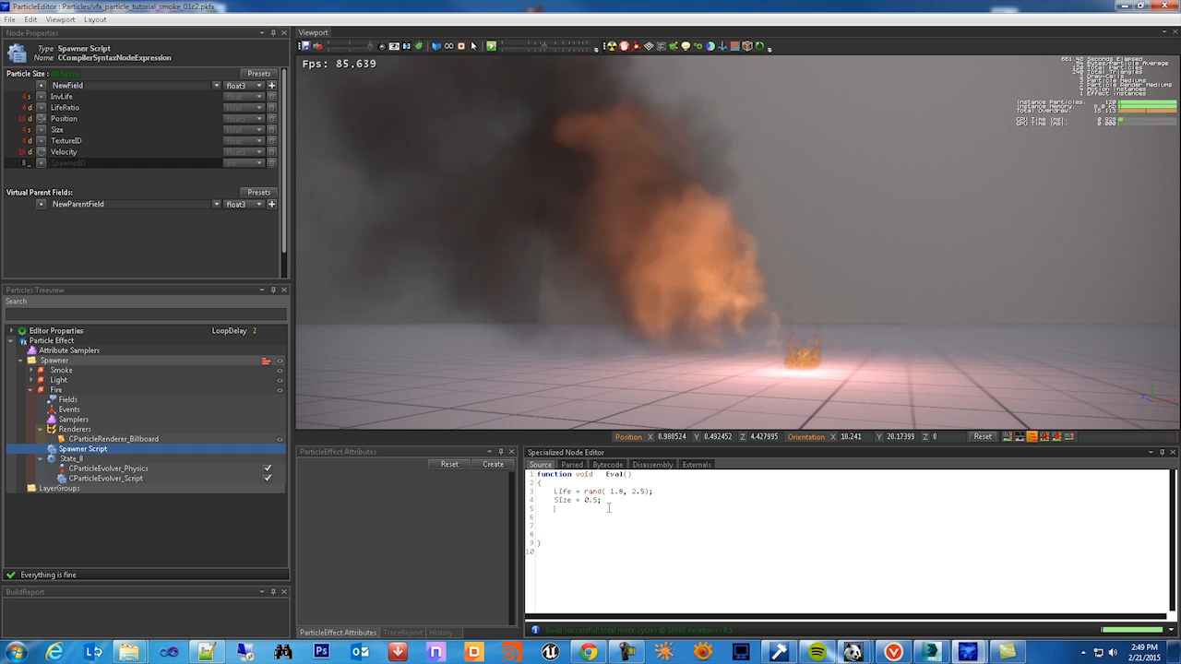
text(Position = float3(0)
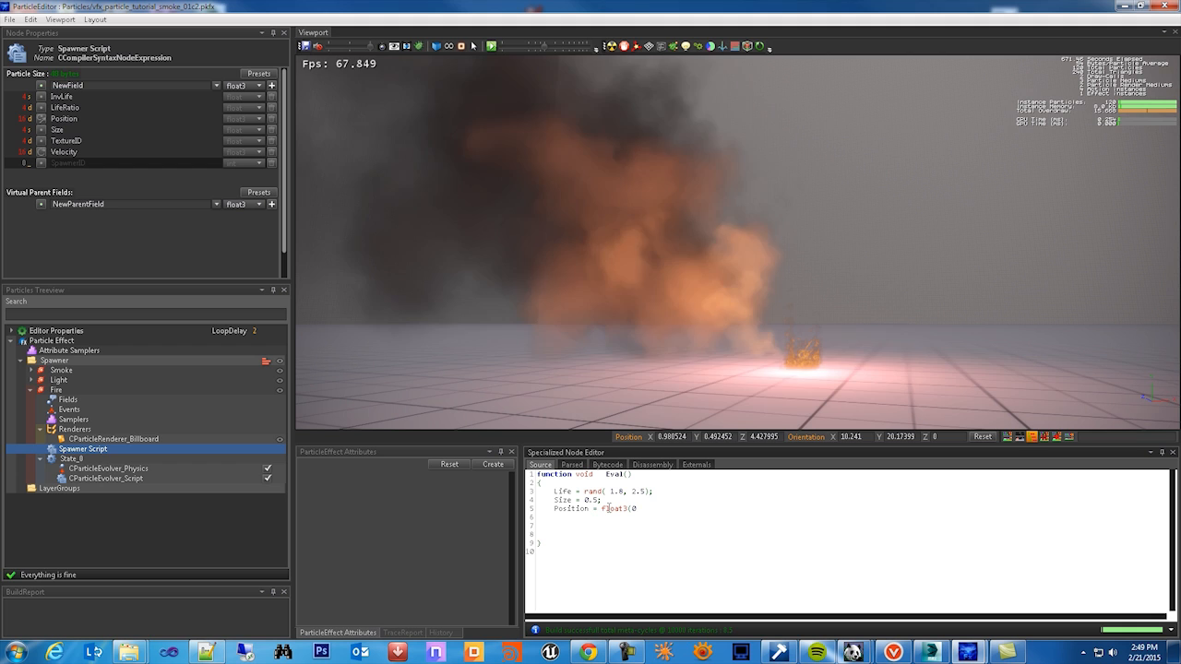
text(, 0.2)
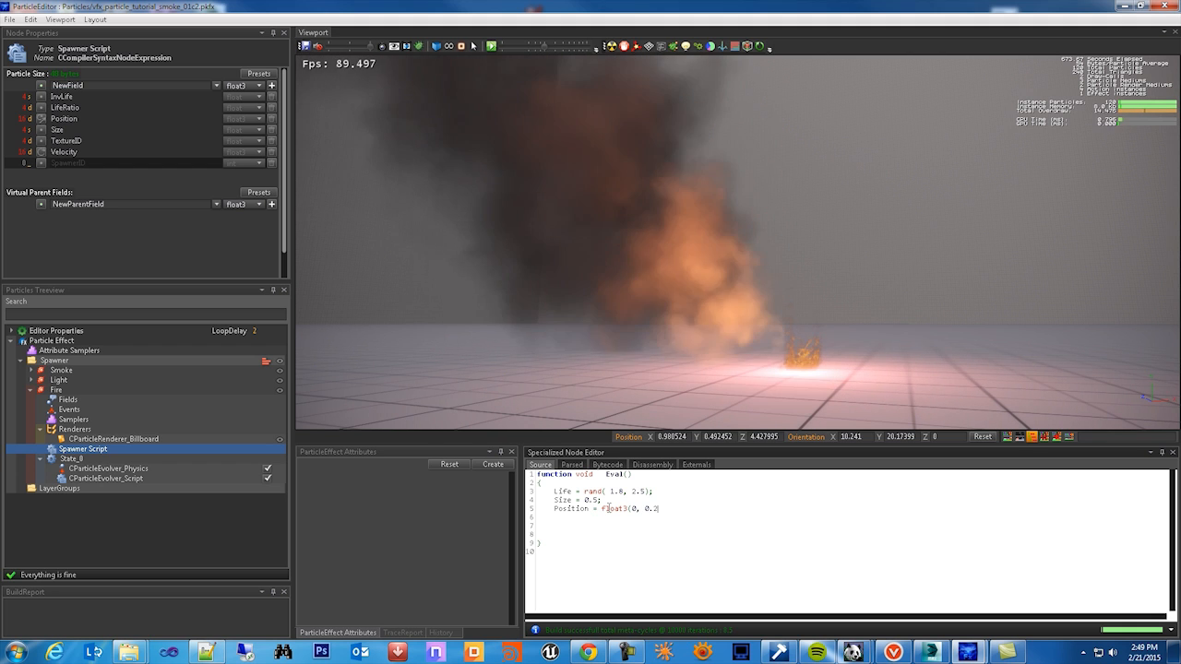
text(5,)
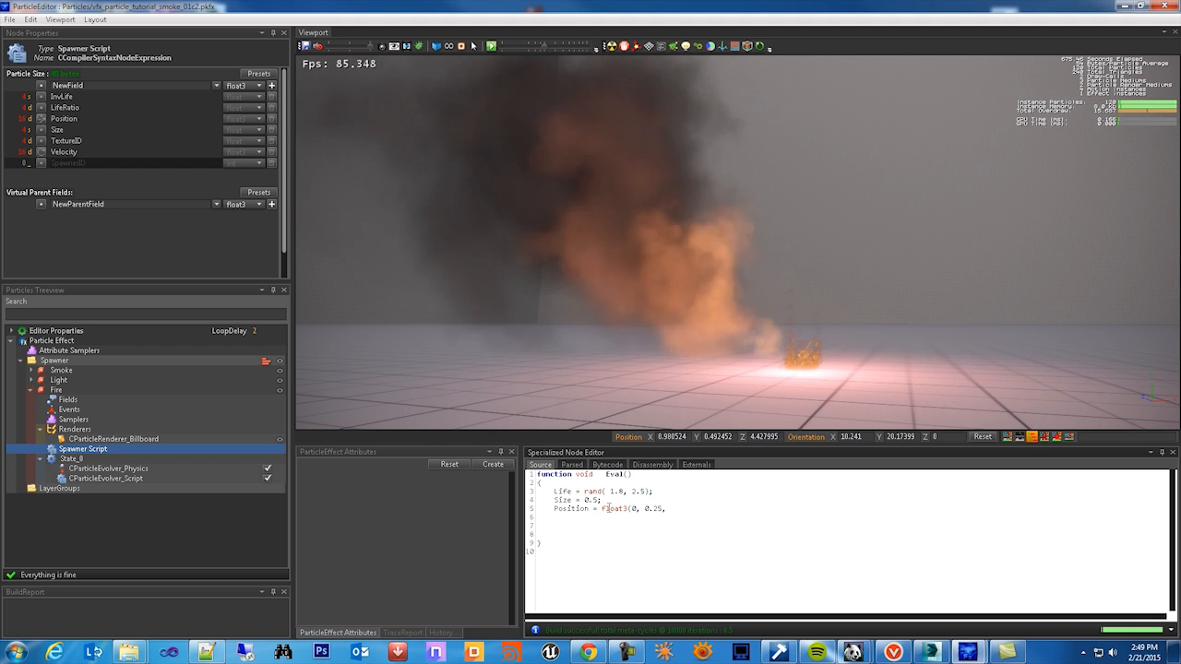
text( 0);)
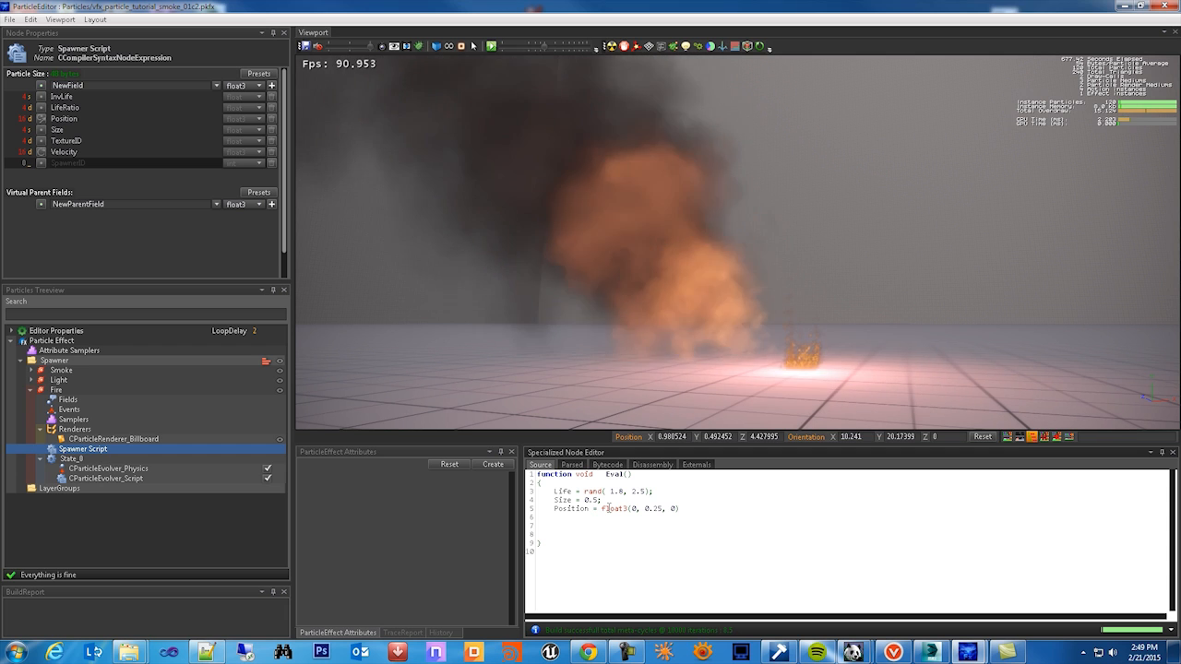
drag(628, 510, 637, 509)
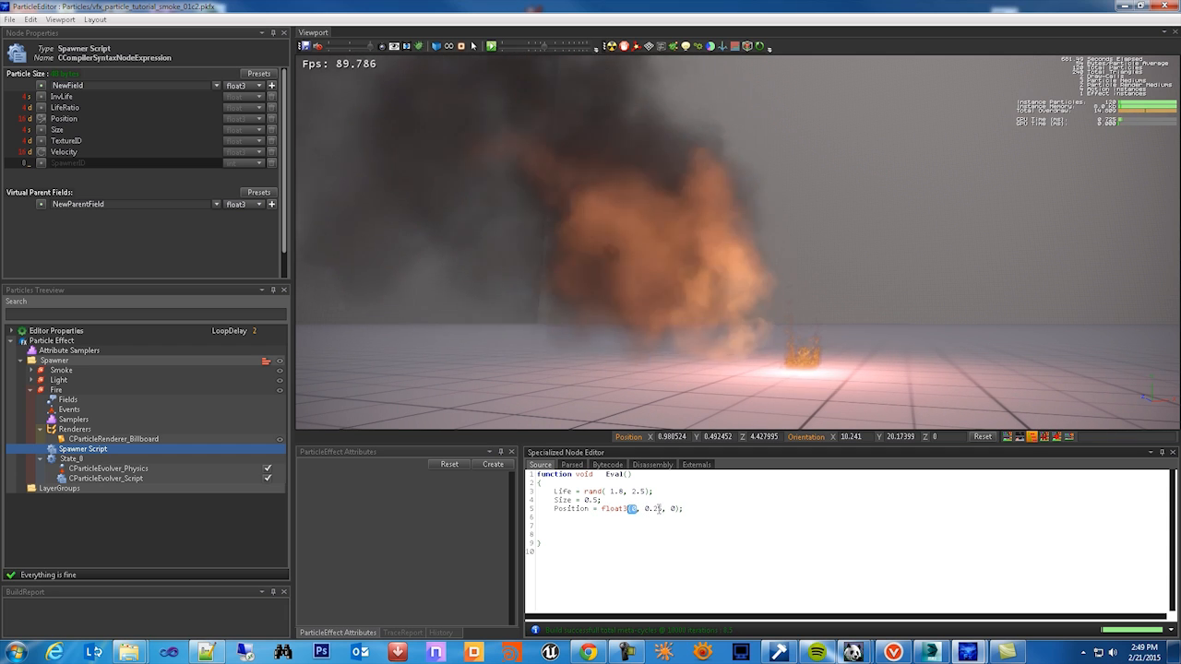
click(673, 509)
click(702, 510)
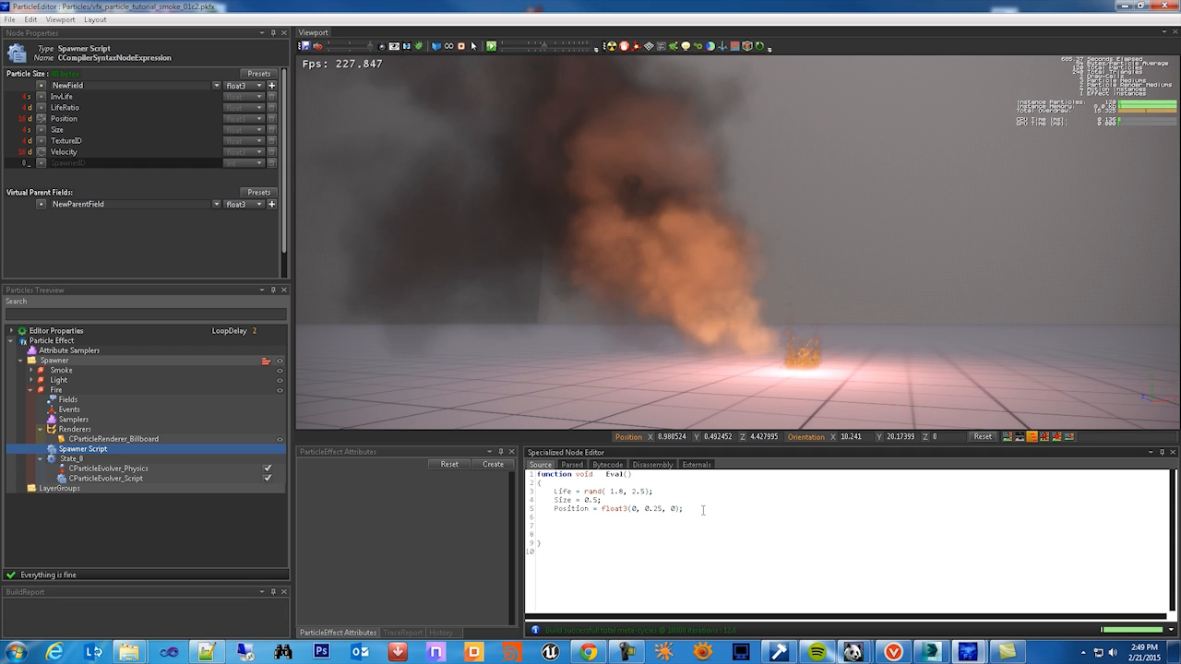
- Compile the Fire spawner script and inspect the repositioned flames in the viewport
key(F7)
alt+right_drag(824, 388, 883, 118)
alt+middle_drag(883, 118, 885, 173)
alt+right_drag(884, 173, 806, 322)
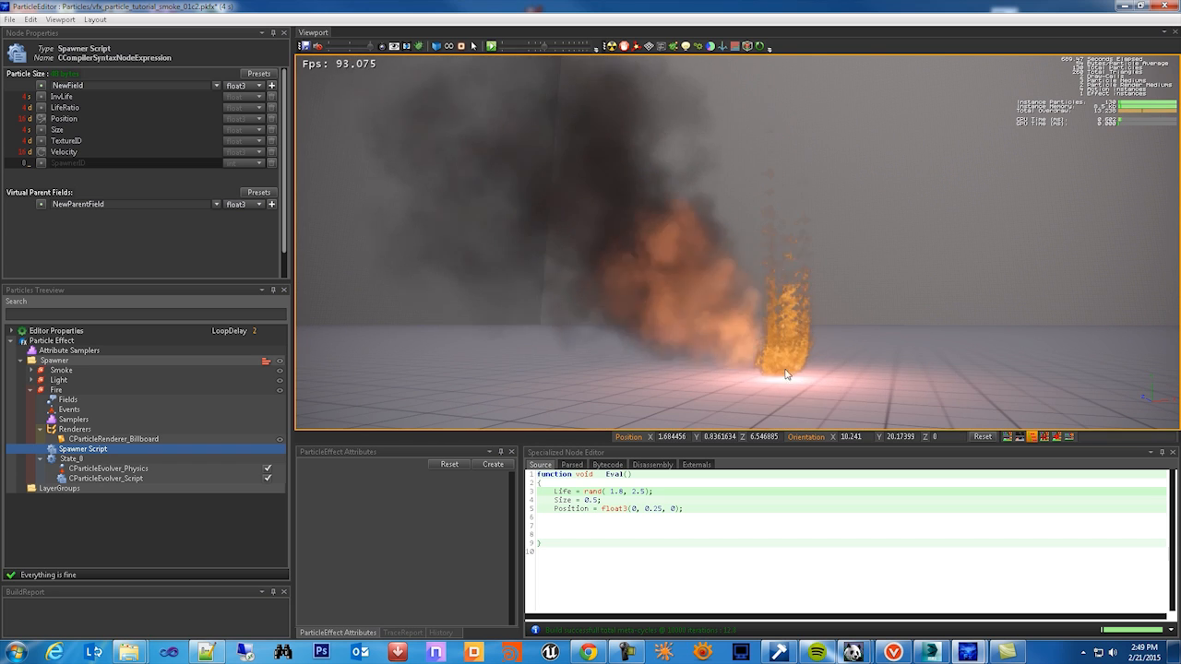
click(629, 520)
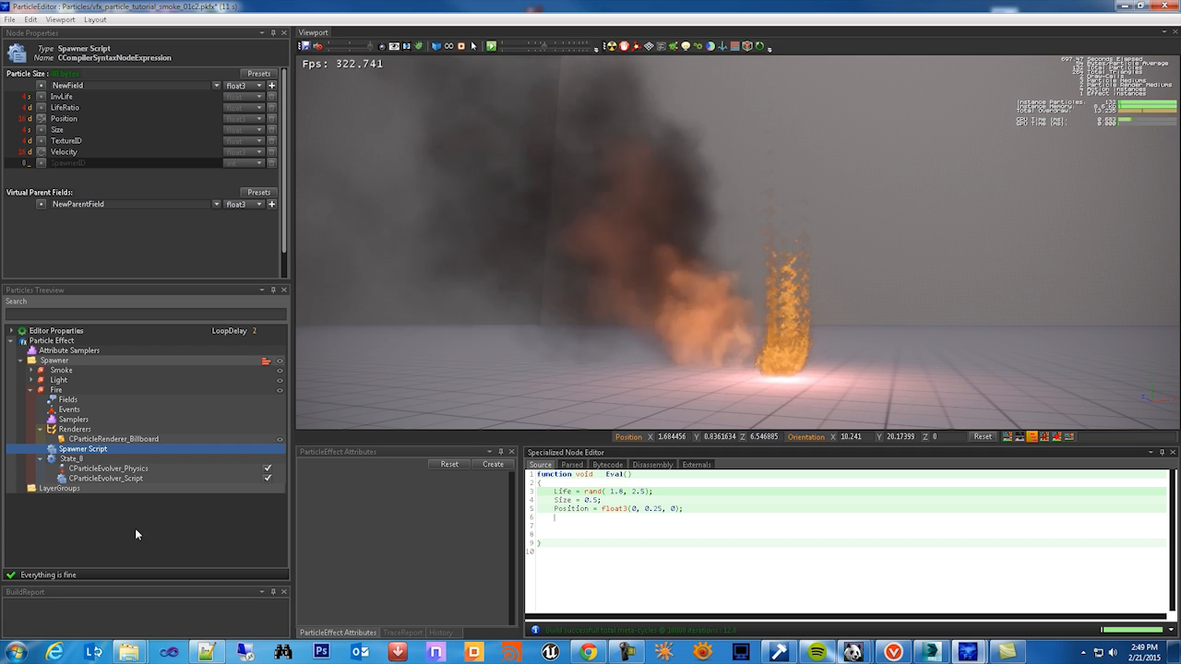
- Set the SpawnCount of the Fire layer to 4
click(56, 391)
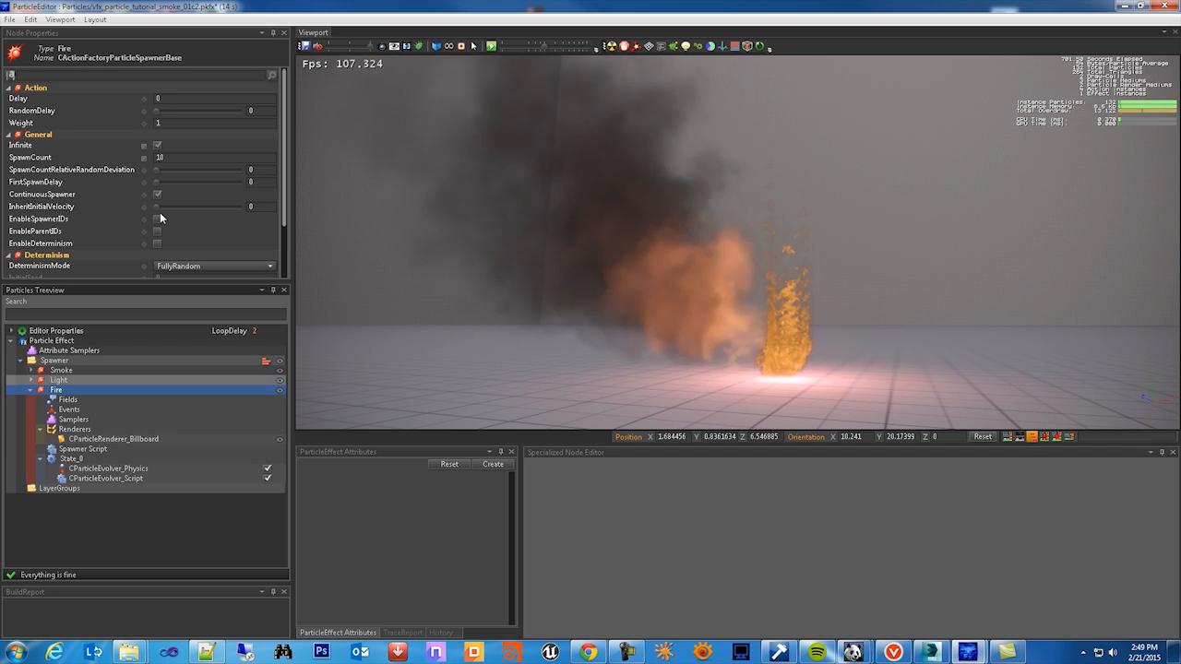
drag(165, 159, 137, 172)
text(4)
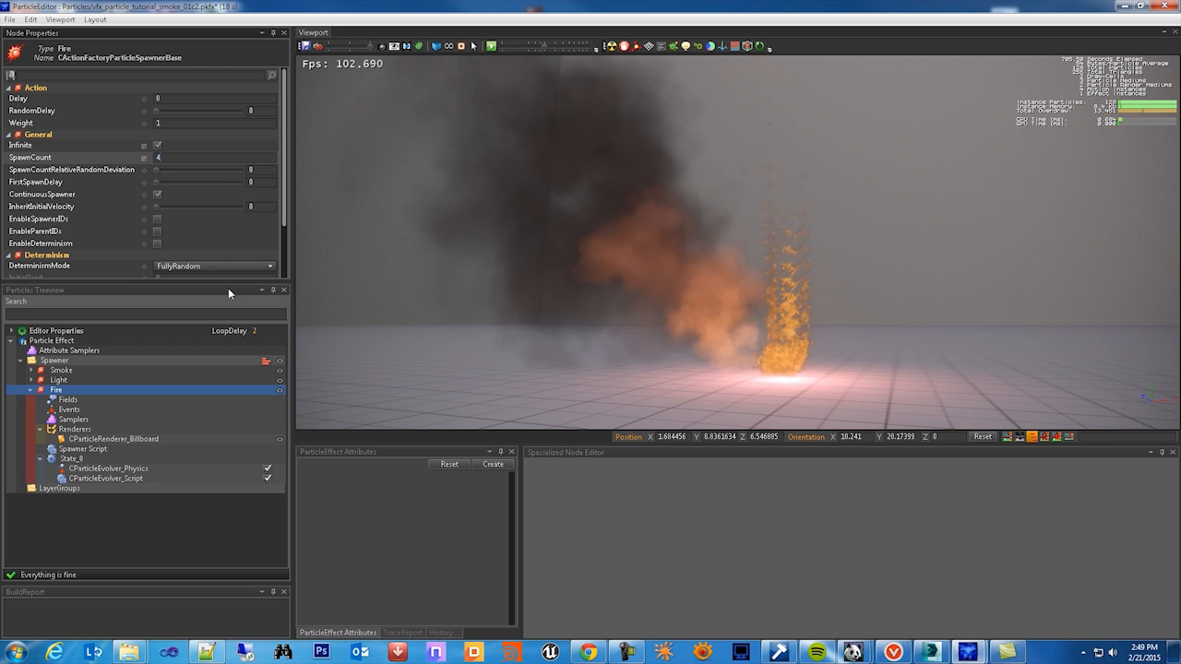
- Add the suggested Color particle field of type float4 to the Fire layer's Fields
click(103, 478)
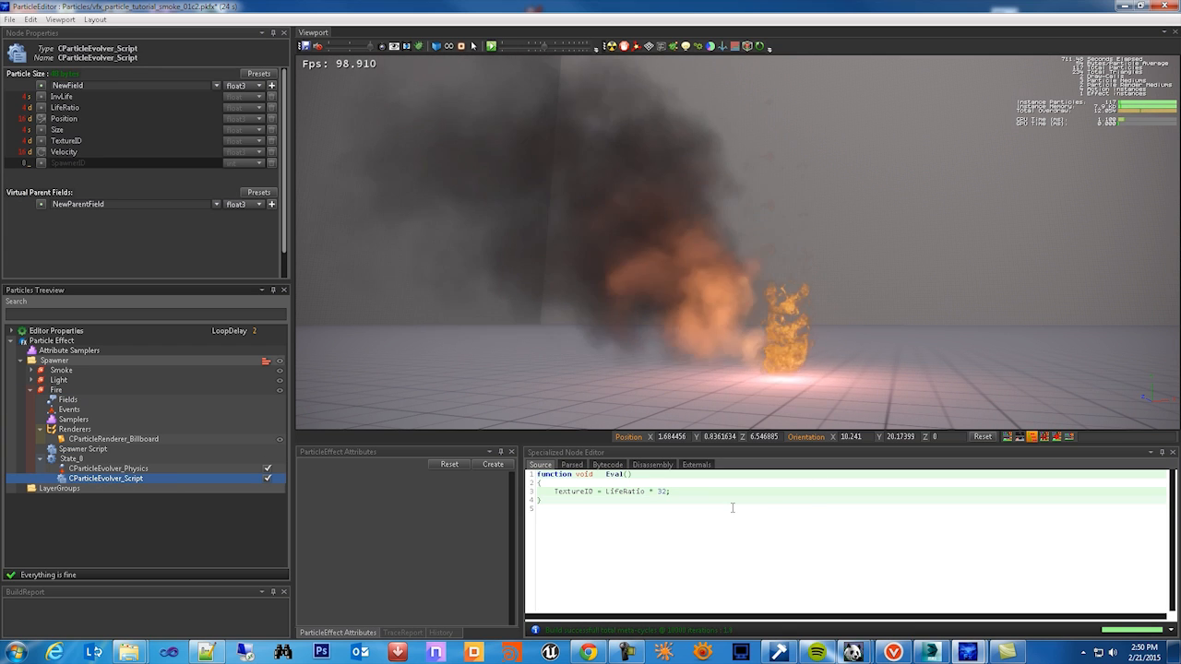
mouse_move(738, 323)
mouse_down()
mouse_move(762, 327)
mouse_move(746, 330)
mouse_up()
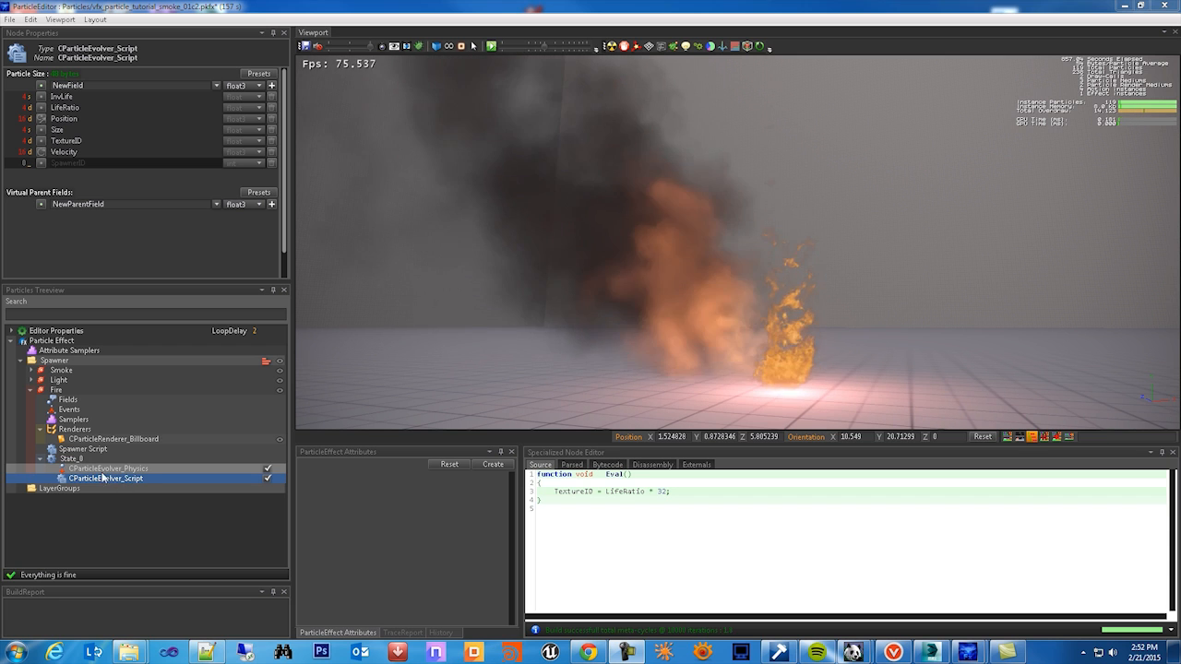
click(68, 399)
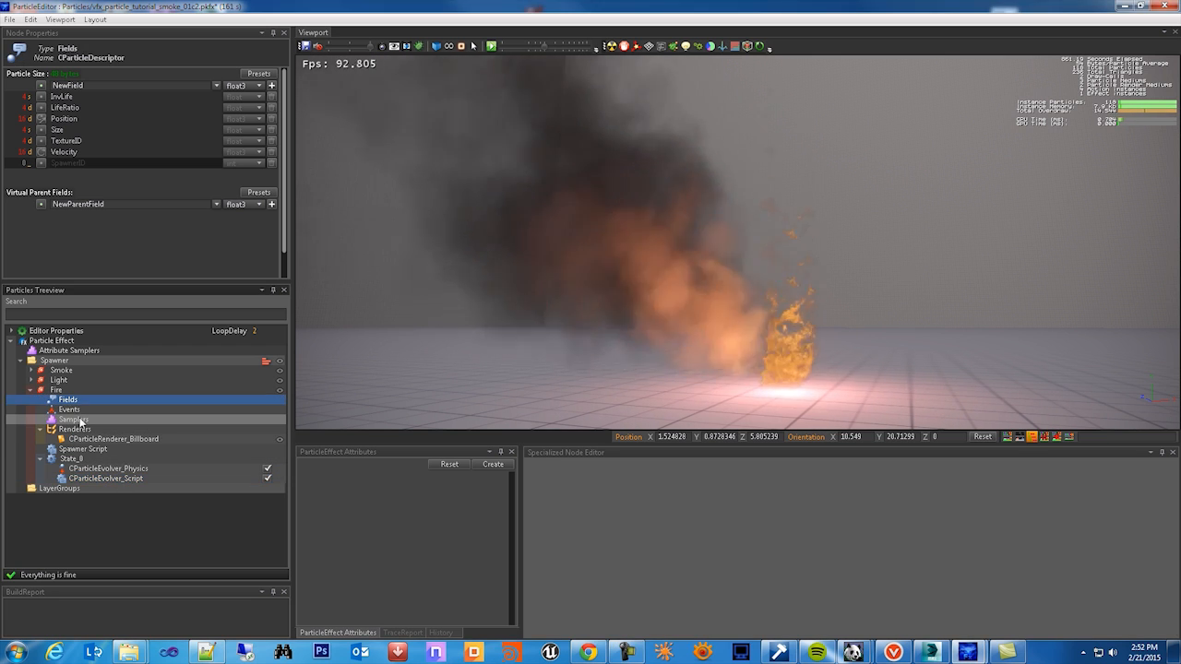
click(271, 84)
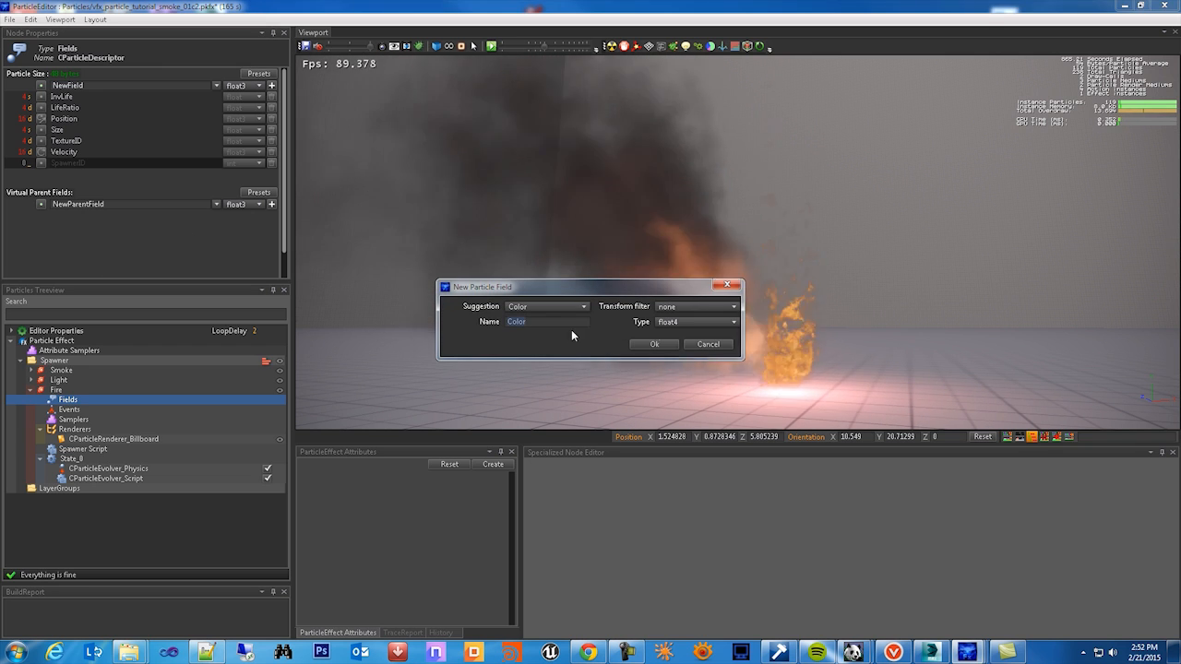
click(653, 344)
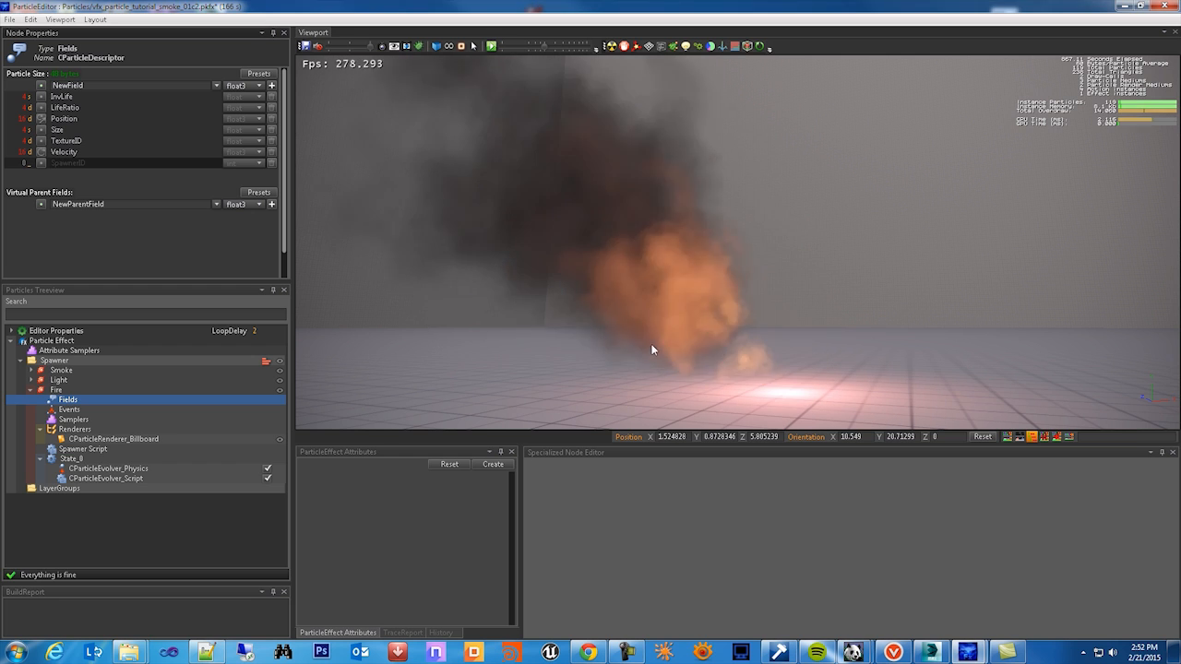
- Add a CParticleEvolver_Field evolver to the Fire layer's State_0 and assign the Color field to it
click(71, 461)
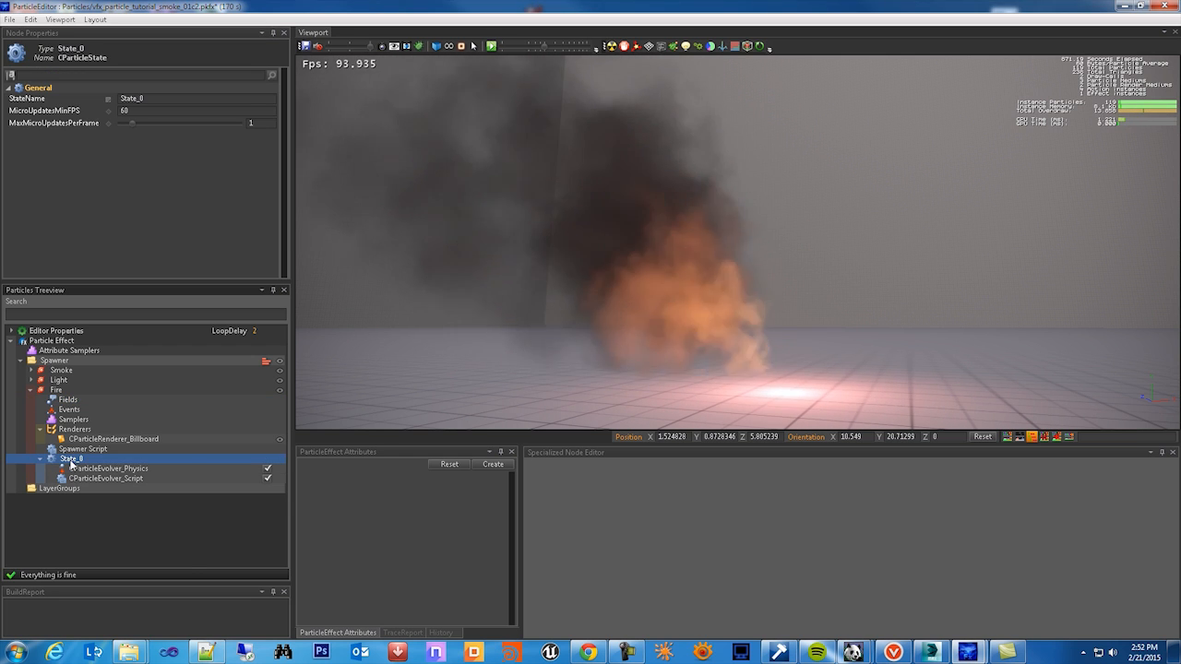
right_click(71, 461)
mouse_move(169, 539)
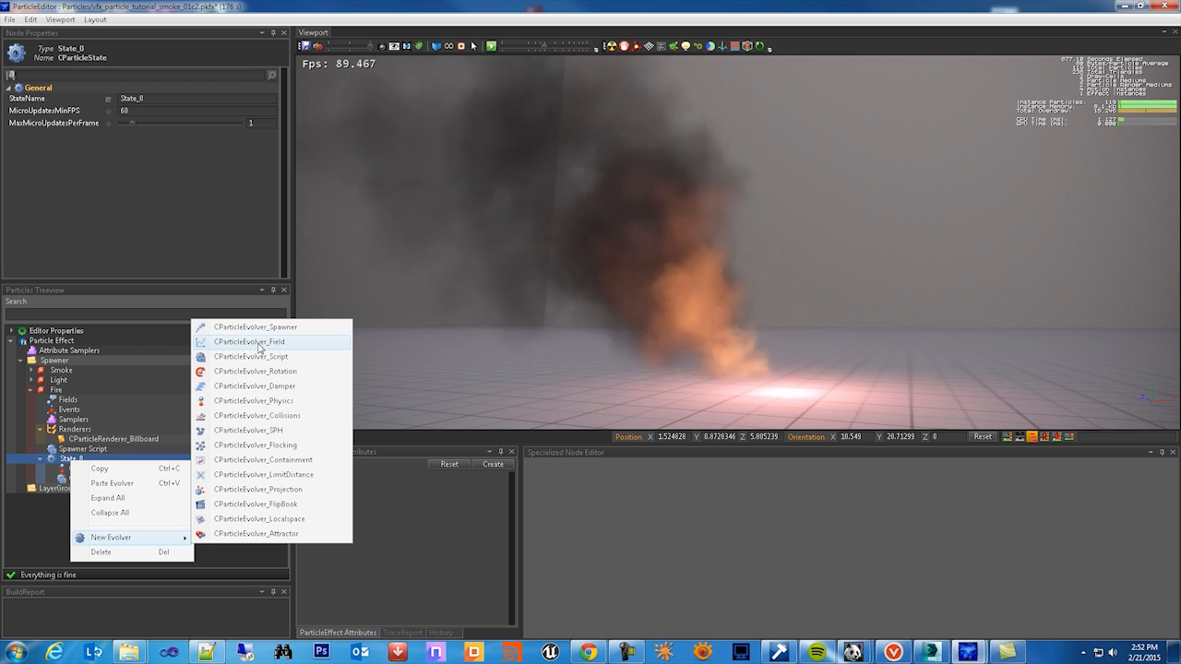
click(258, 342)
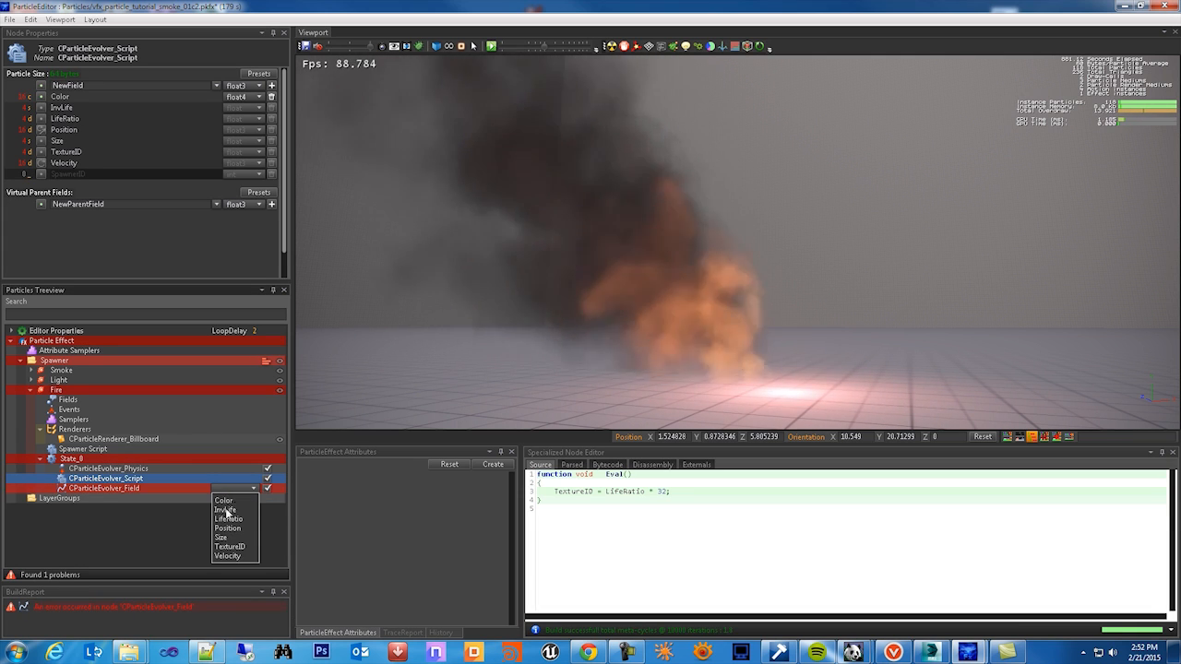
click(230, 501)
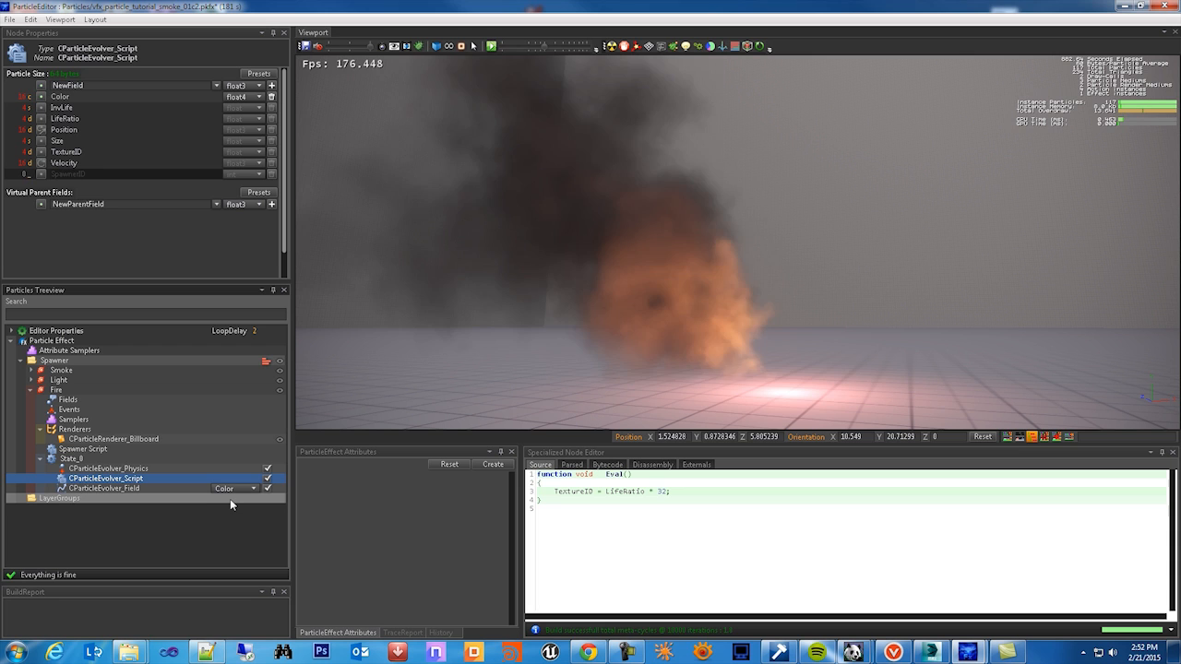
- Open the Color field evolver's curve and select both its start and end keys
click(120, 490)
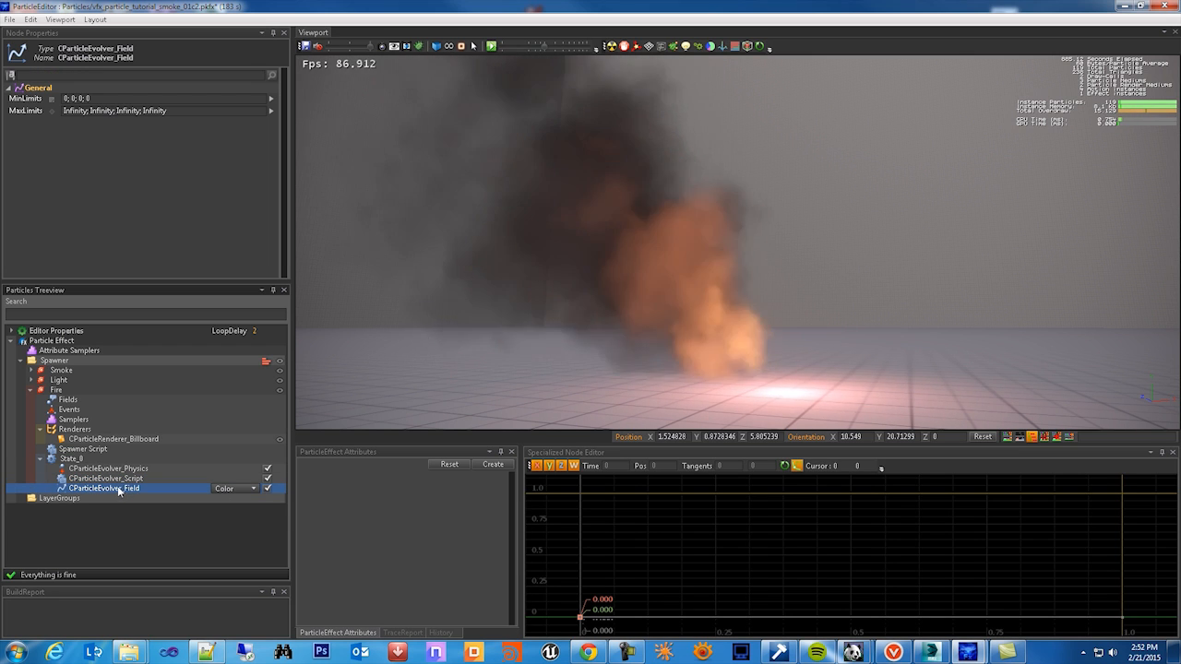
drag(571, 598, 1022, 618)
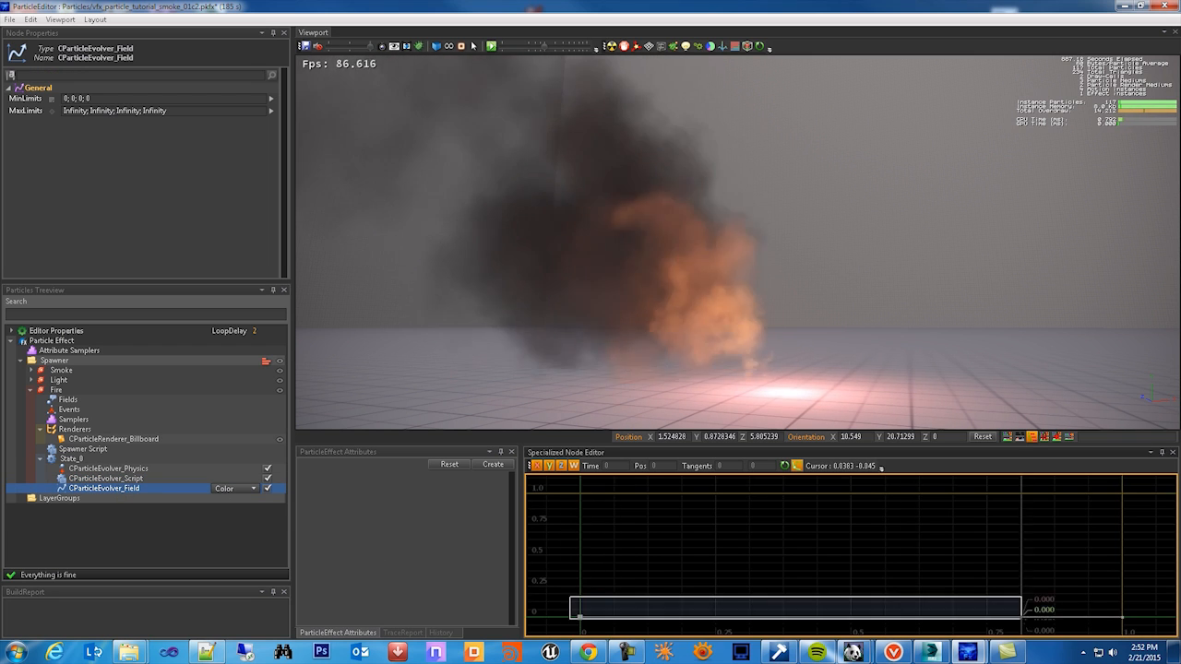
drag(1166, 620, 1169, 619)
middle_drag(950, 606, 950, 537)
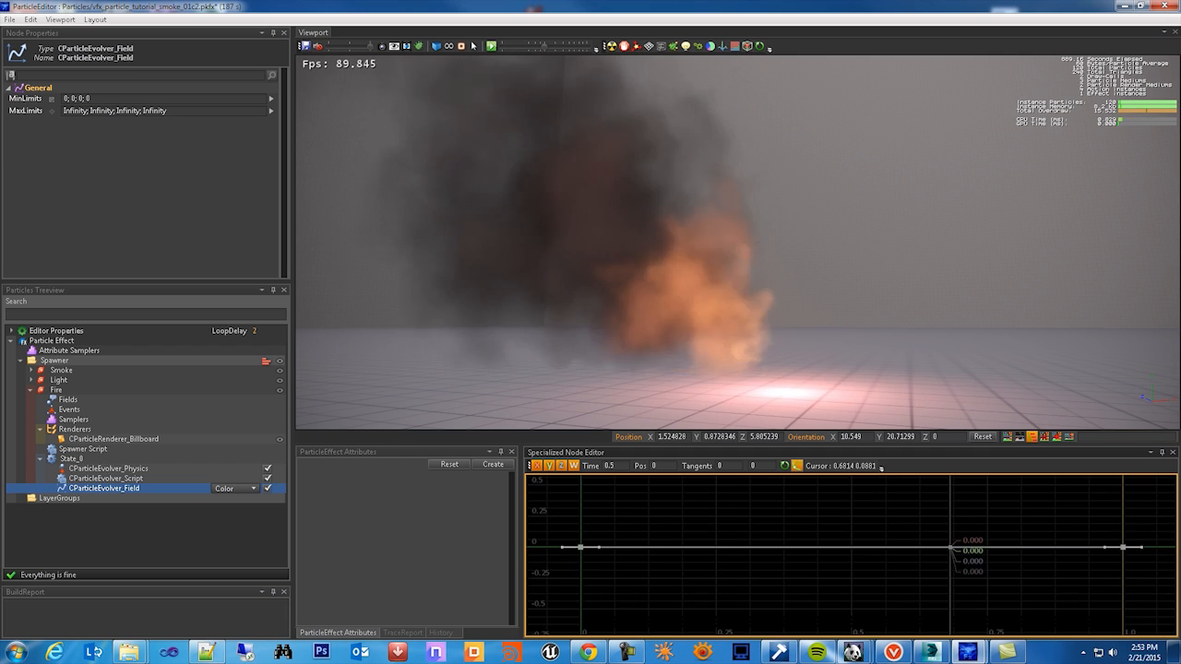
scroll(950, 537, down, 1)
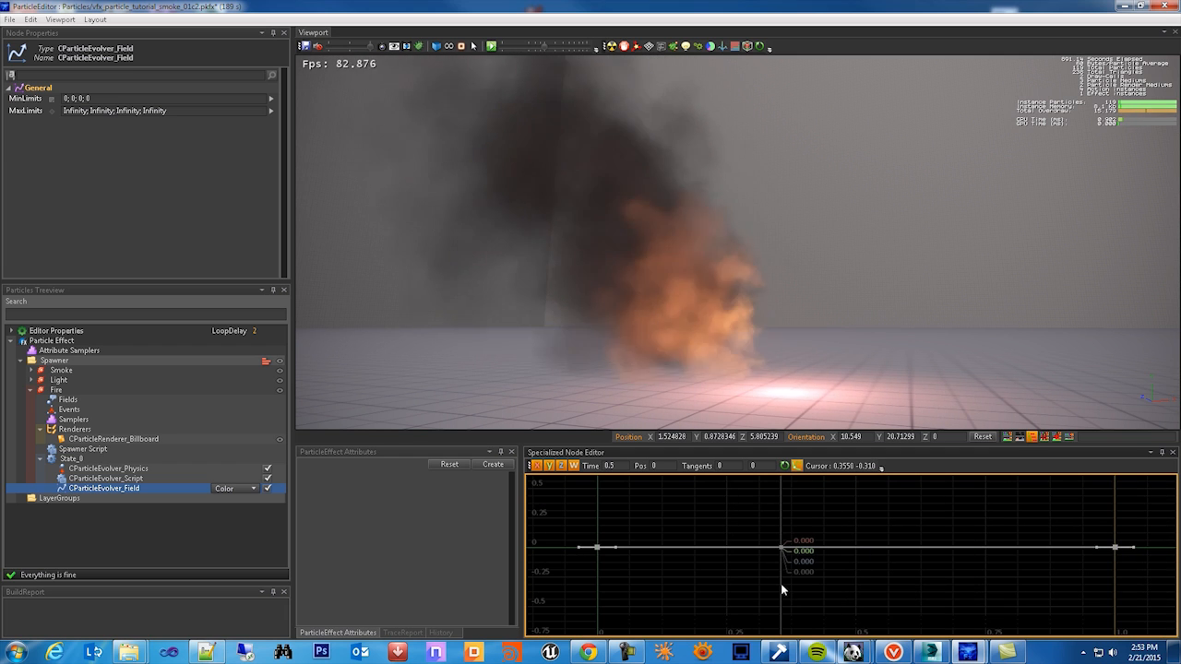
- Check the Fire billboard renderer's BillboardingMaterial and return to the Color field evolver's curve
click(104, 441)
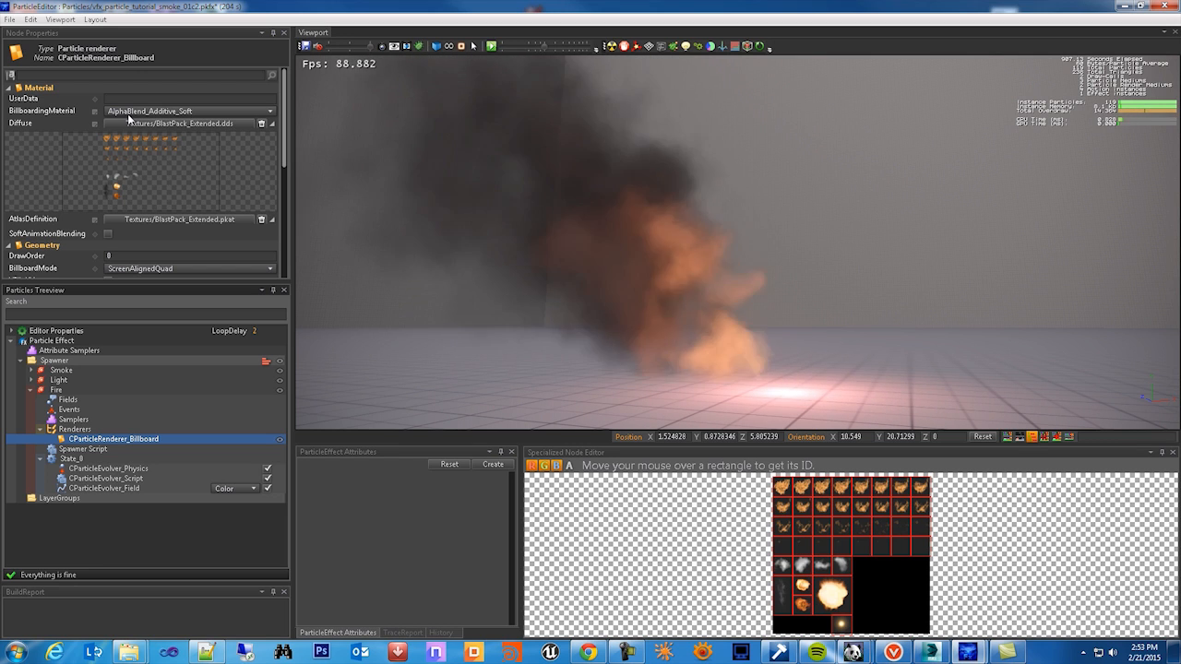
click(161, 101)
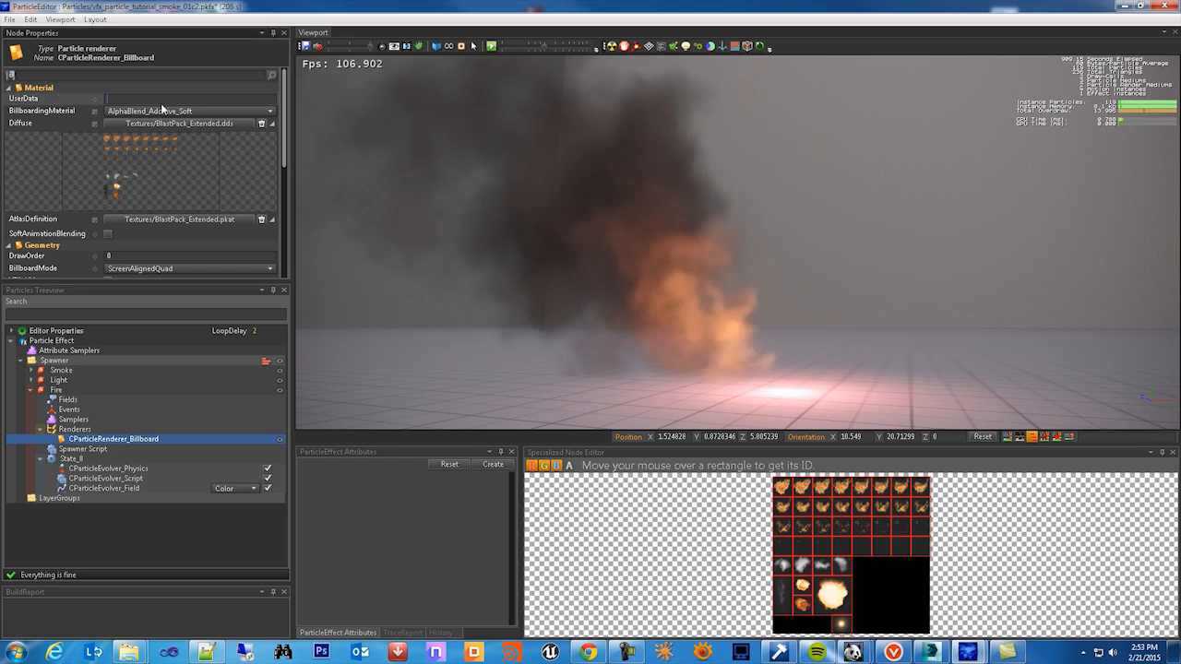
click(169, 112)
click(169, 111)
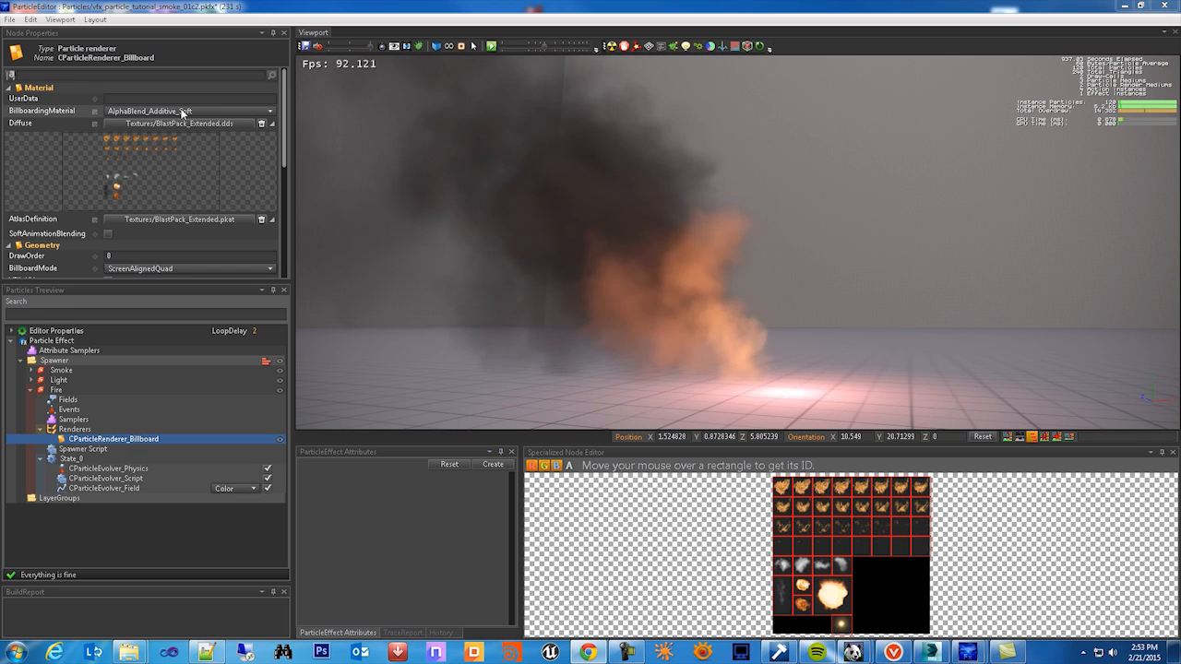
click(122, 486)
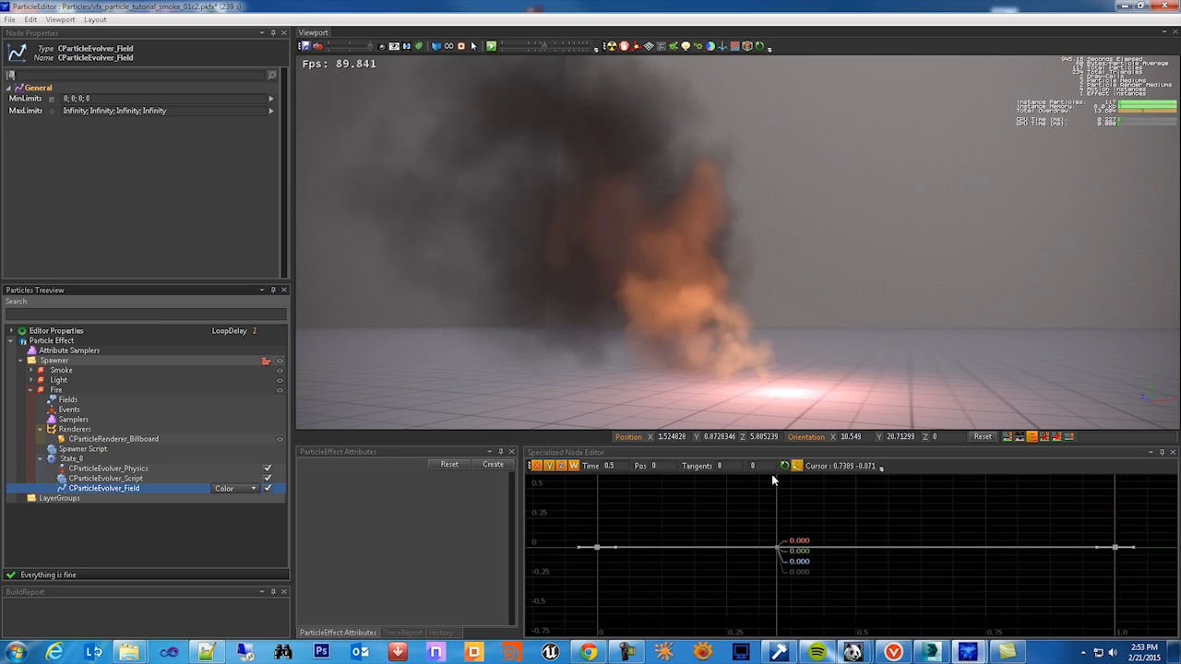
- Bend the Color curve into an arch by steepening the start key's tangents to about 7.16 and tilting the end key's tangents downward
middle_drag(741, 574, 739, 582)
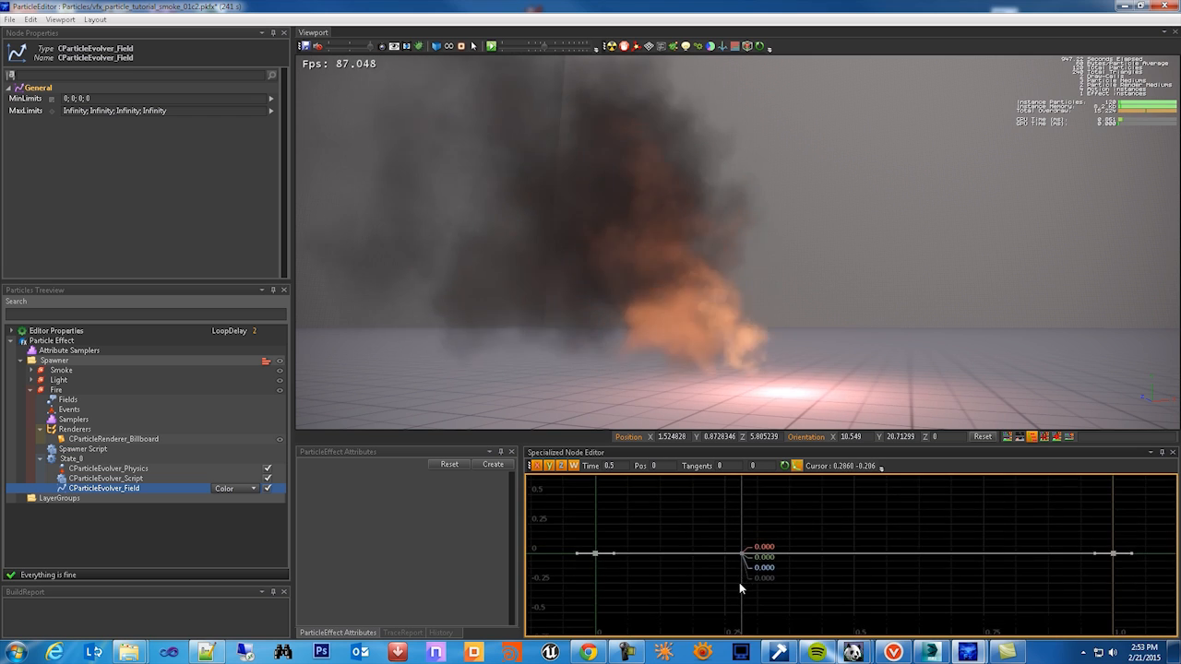
scroll(738, 571, down, 1)
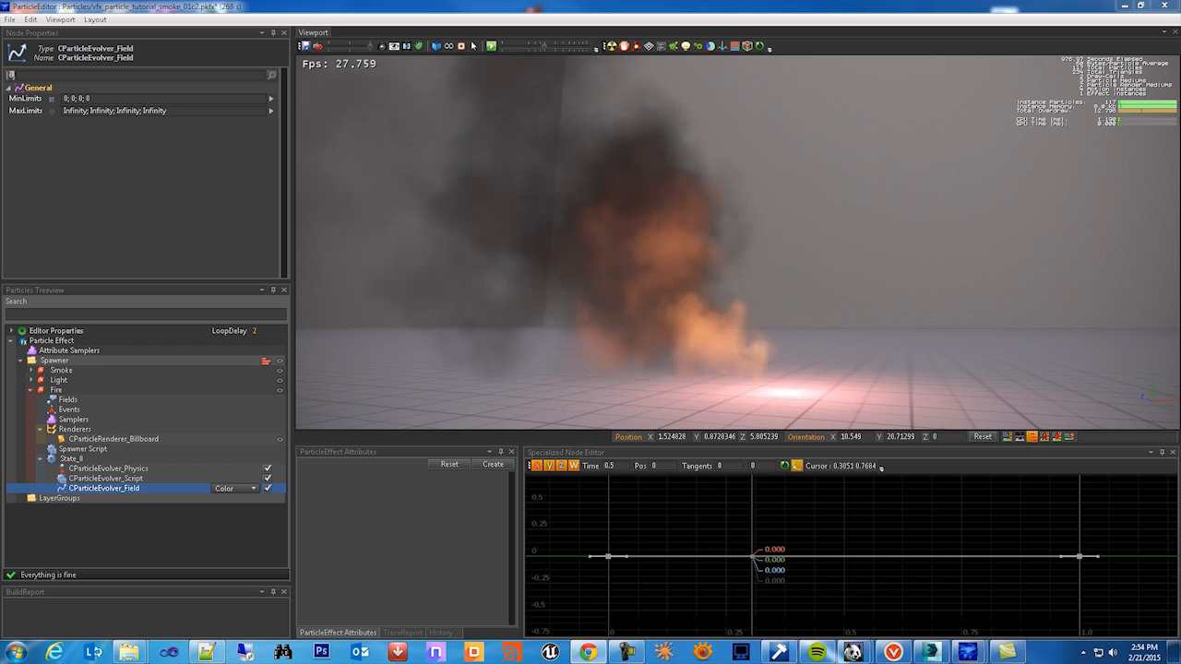
click(656, 529)
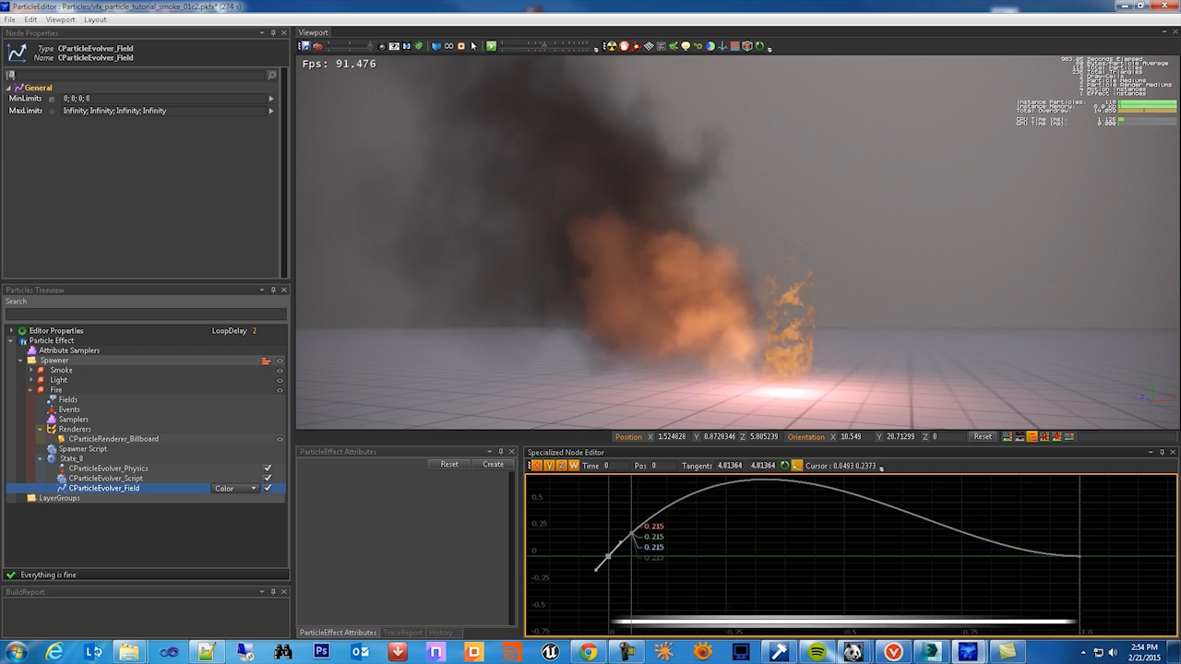
middle_drag(779, 537, 789, 572)
scroll(777, 572, down, 3)
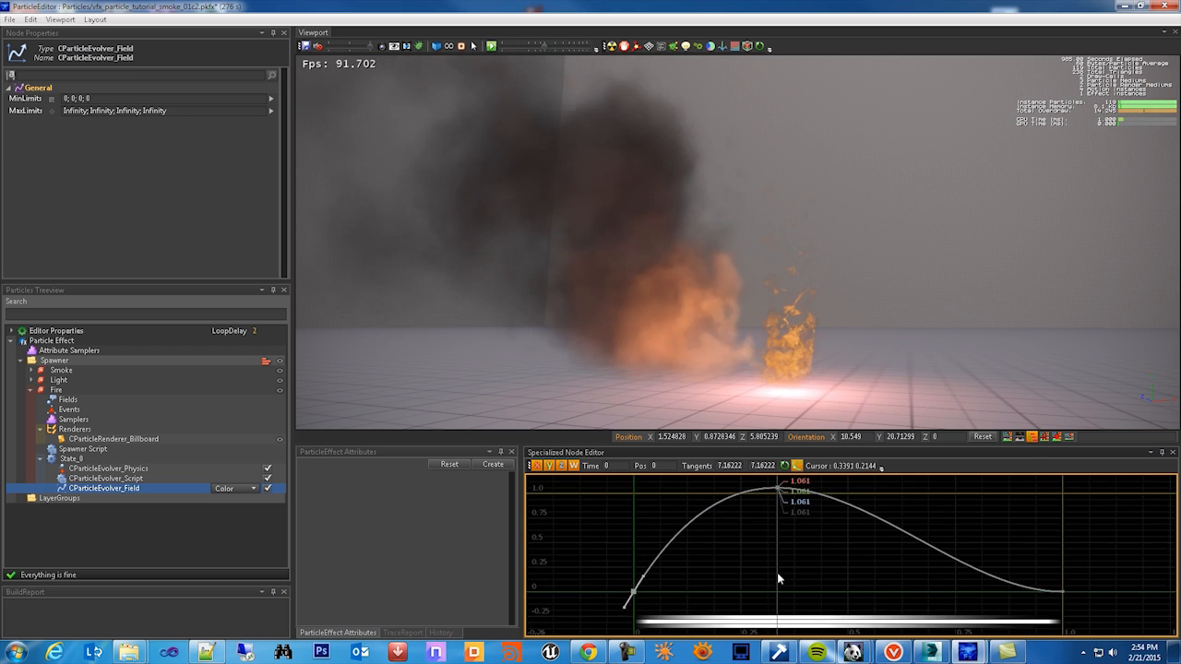
scroll(775, 572, down, 2)
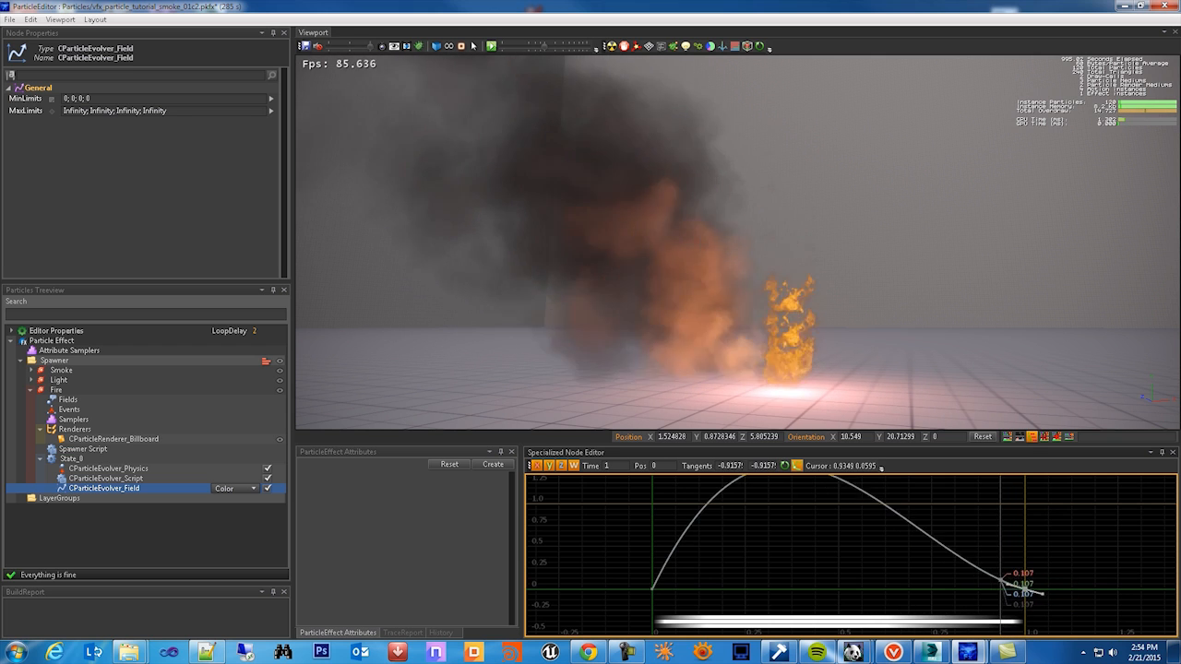
- Lower the start-key tangents of the Color curve's Y and Z channels to about 5.86 and steepen those of its X channel to about 13.21
scroll(814, 532, down, 2)
middle_drag(813, 531, 766, 550)
scroll(803, 518, down, 2)
scroll(766, 550, up, 1)
scroll(764, 550, down, 1)
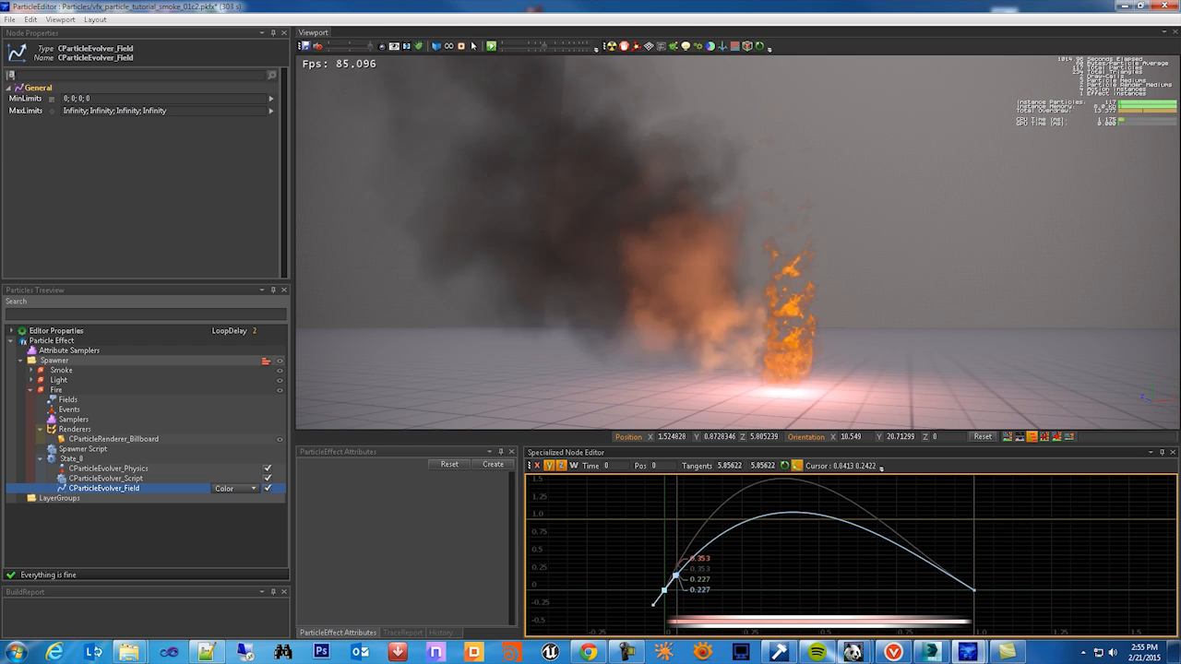
click(537, 466)
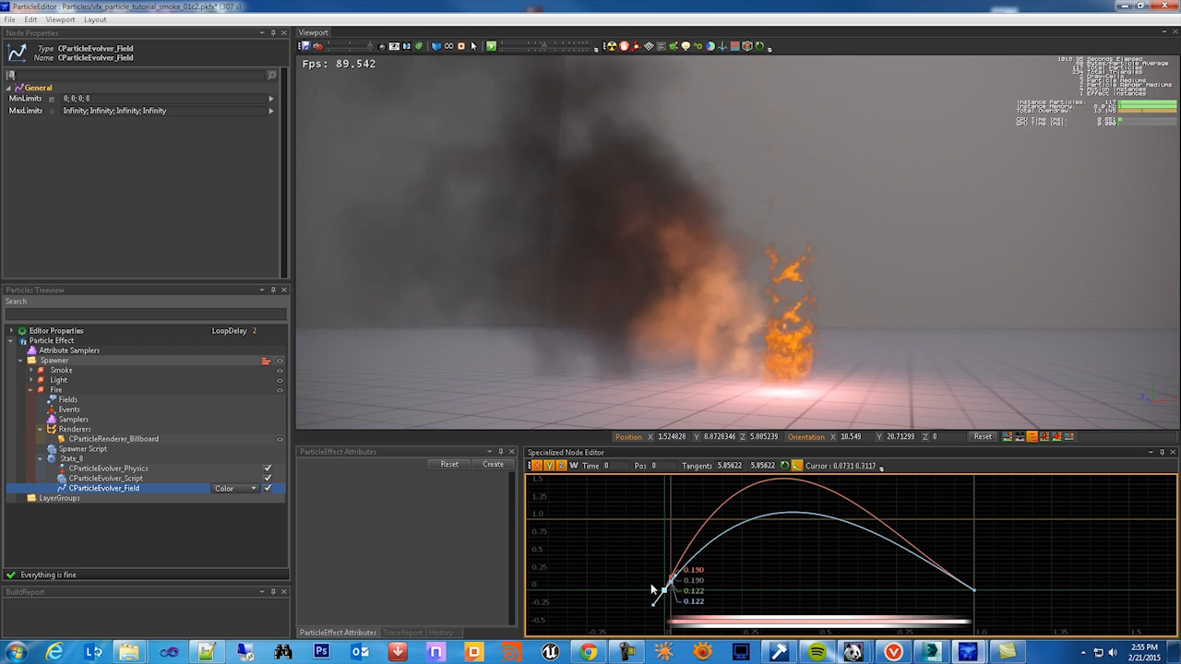
click(560, 467)
click(551, 467)
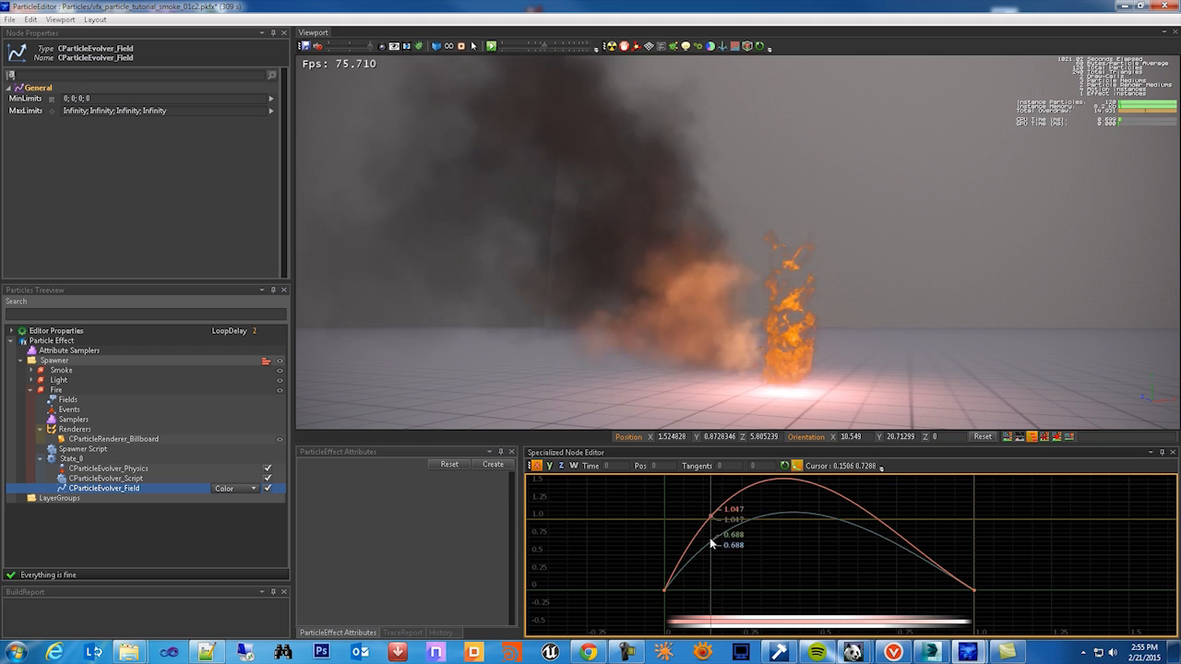
middle_drag(779, 535, 781, 555)
click(667, 610)
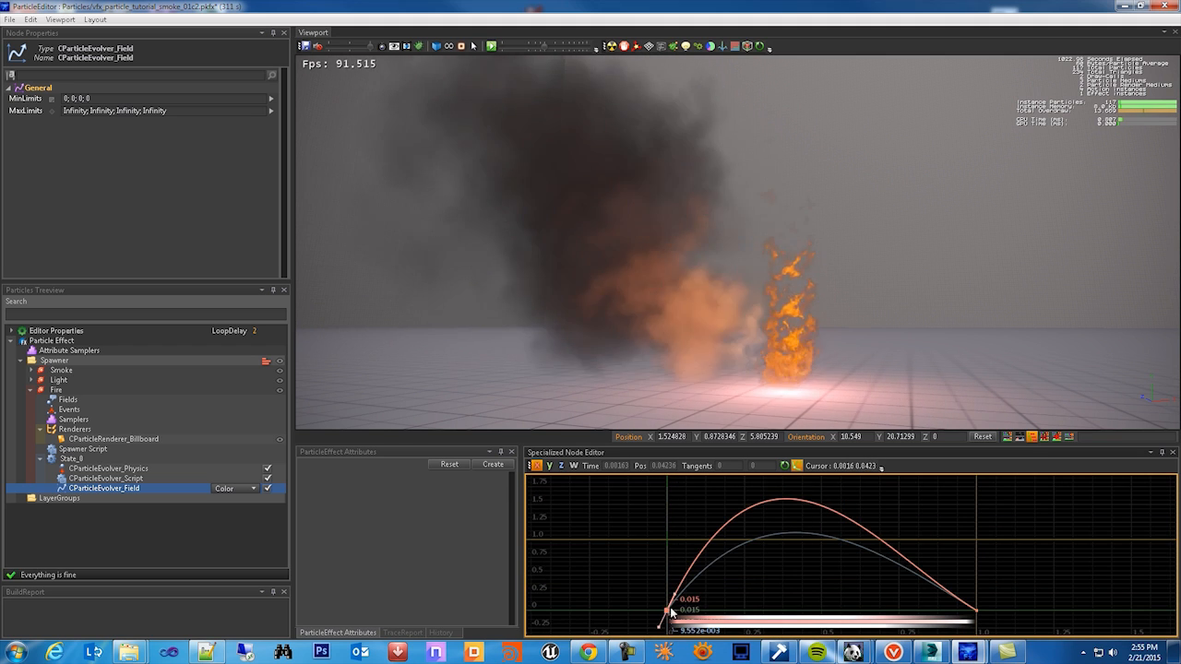
drag(679, 592, 679, 573)
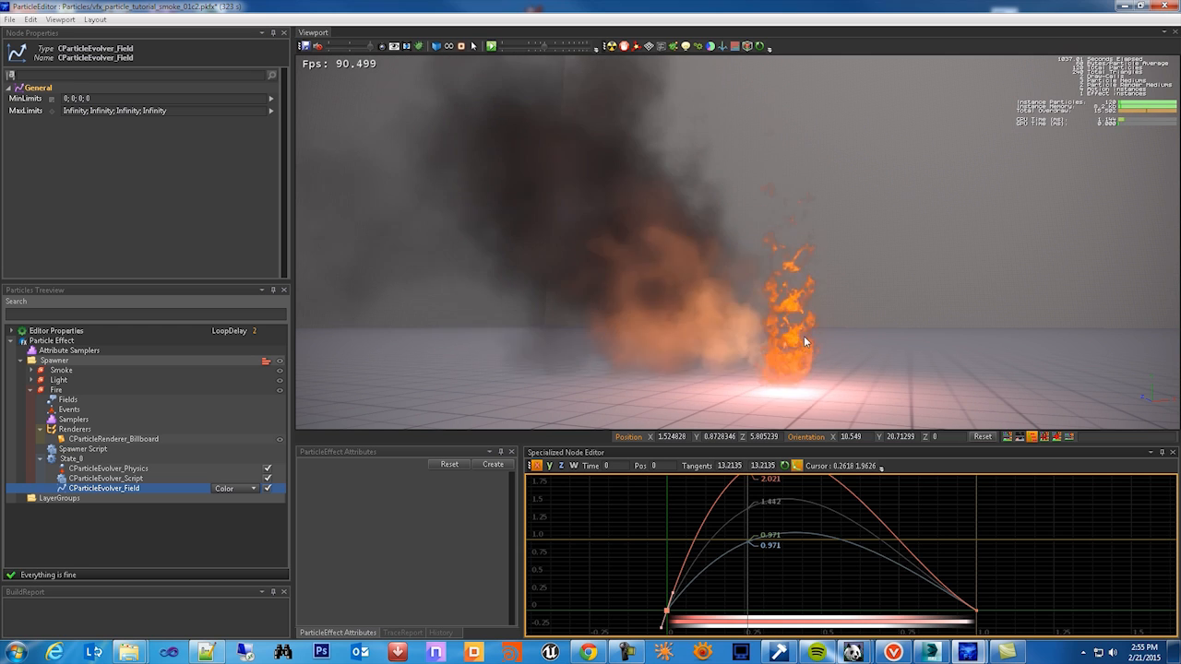
- Compare the viewport's display options and examine the tinted flames from other camera distances and angles
click(462, 46)
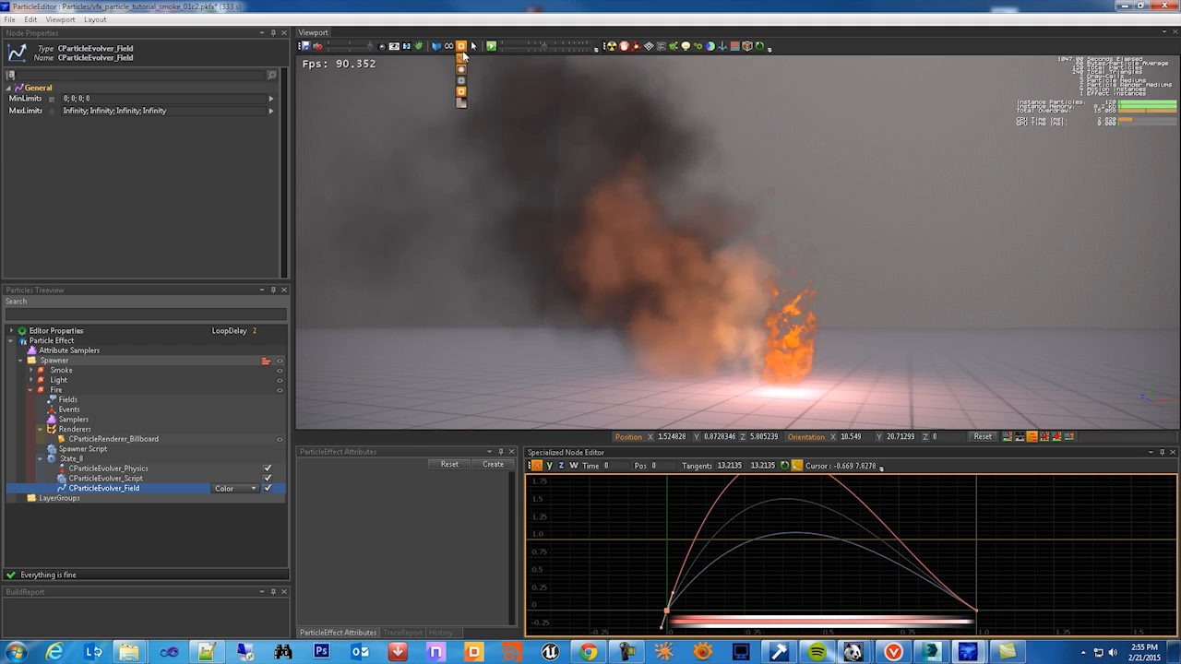
click(463, 70)
click(462, 46)
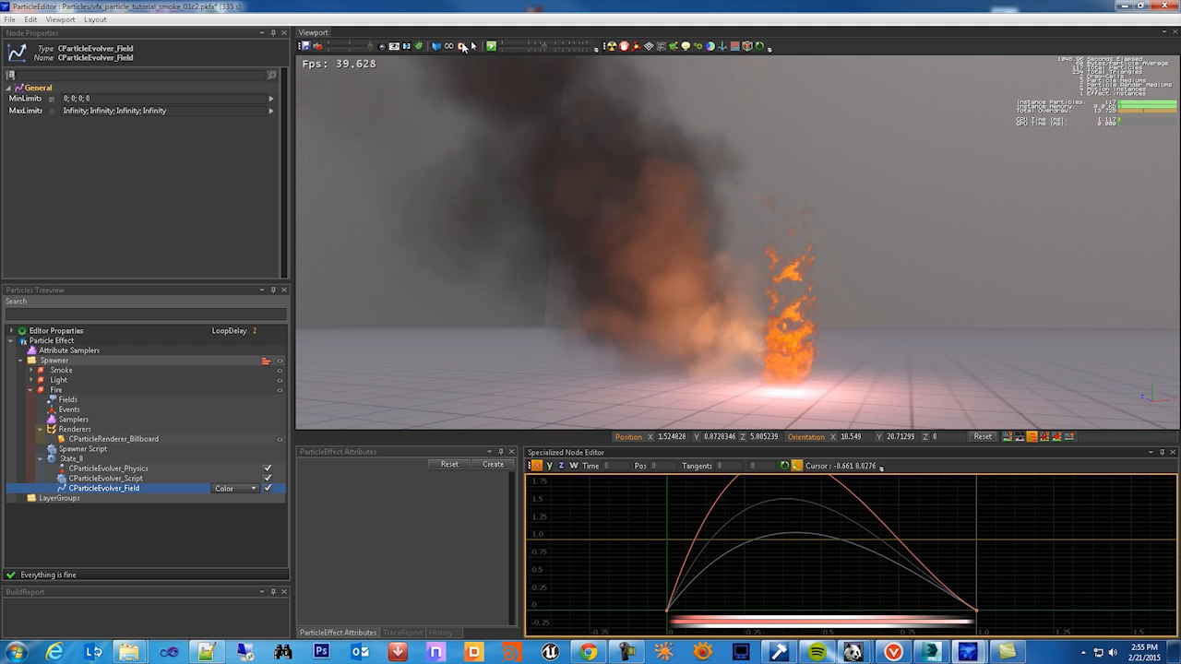
click(461, 91)
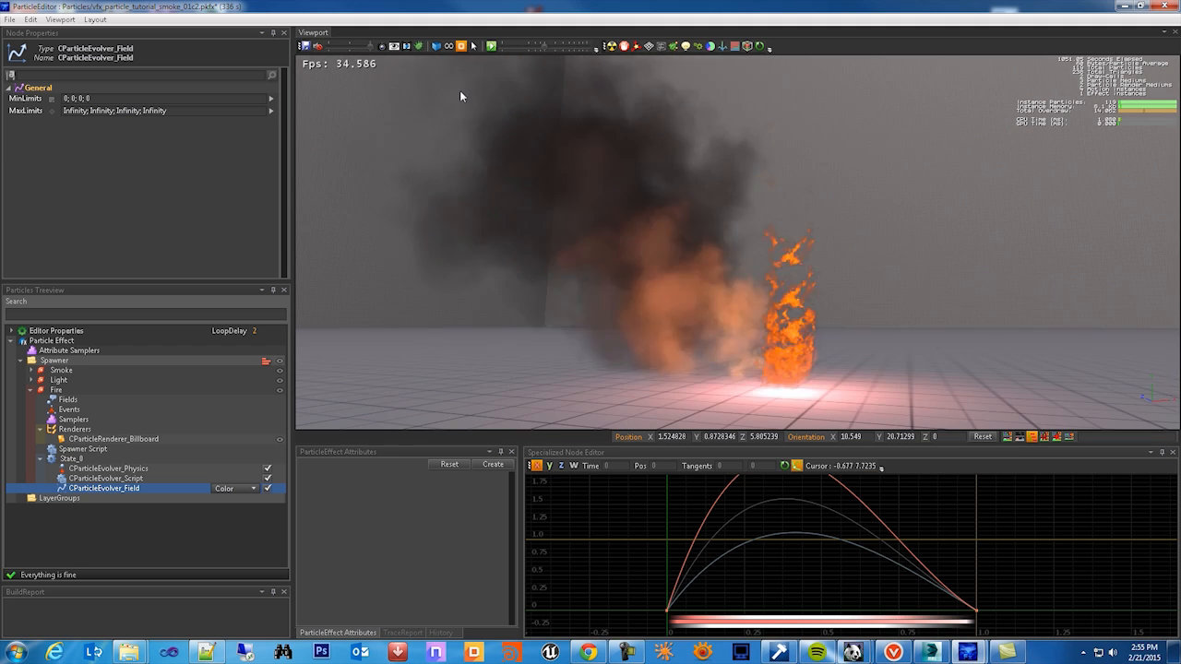
click(463, 45)
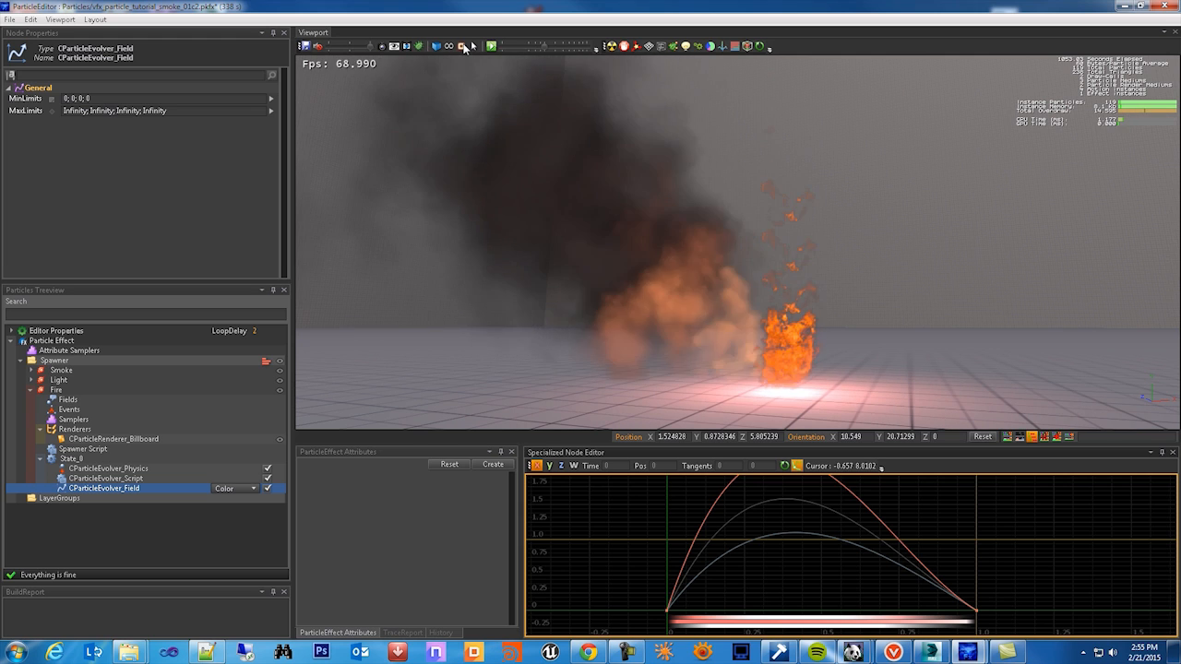
click(463, 102)
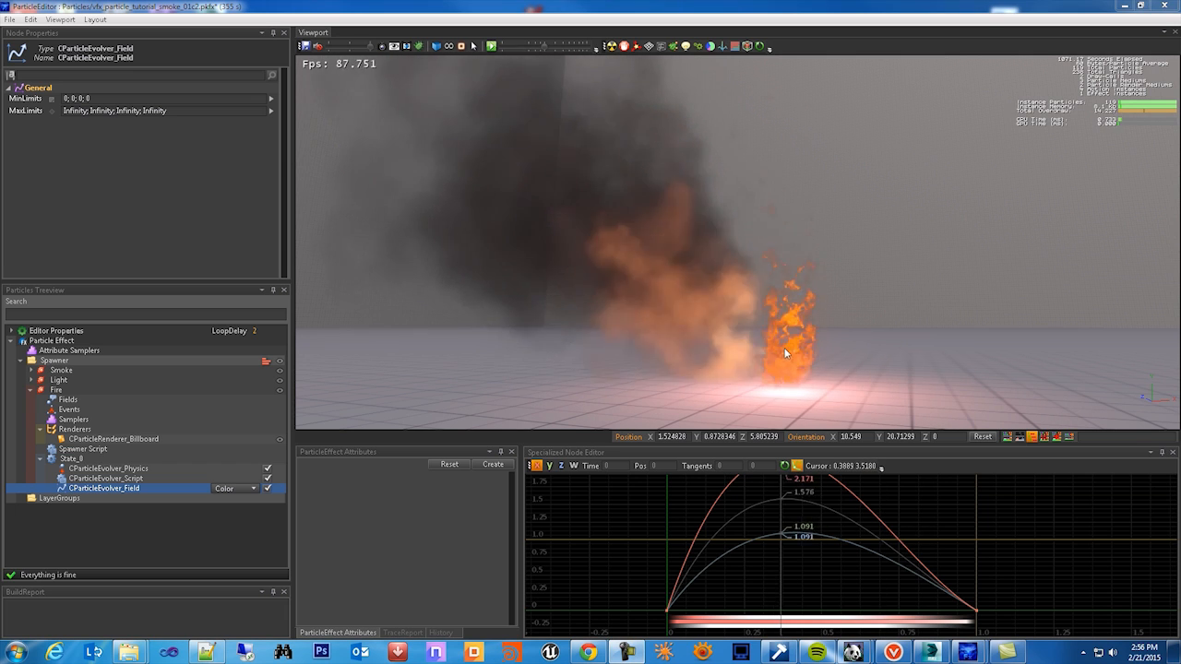
alt+drag(803, 334, 808, 428)
scroll(846, 169, down, 4)
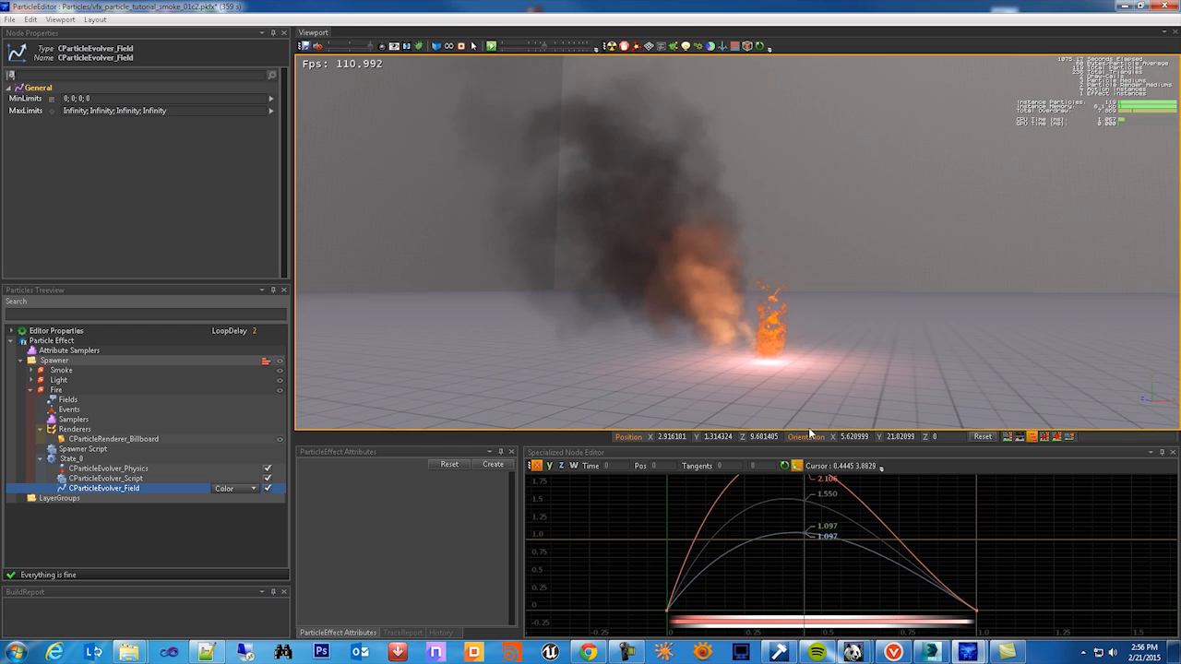
scroll(809, 426, up, 2)
scroll(810, 425, up, 4)
scroll(810, 425, down, 3)
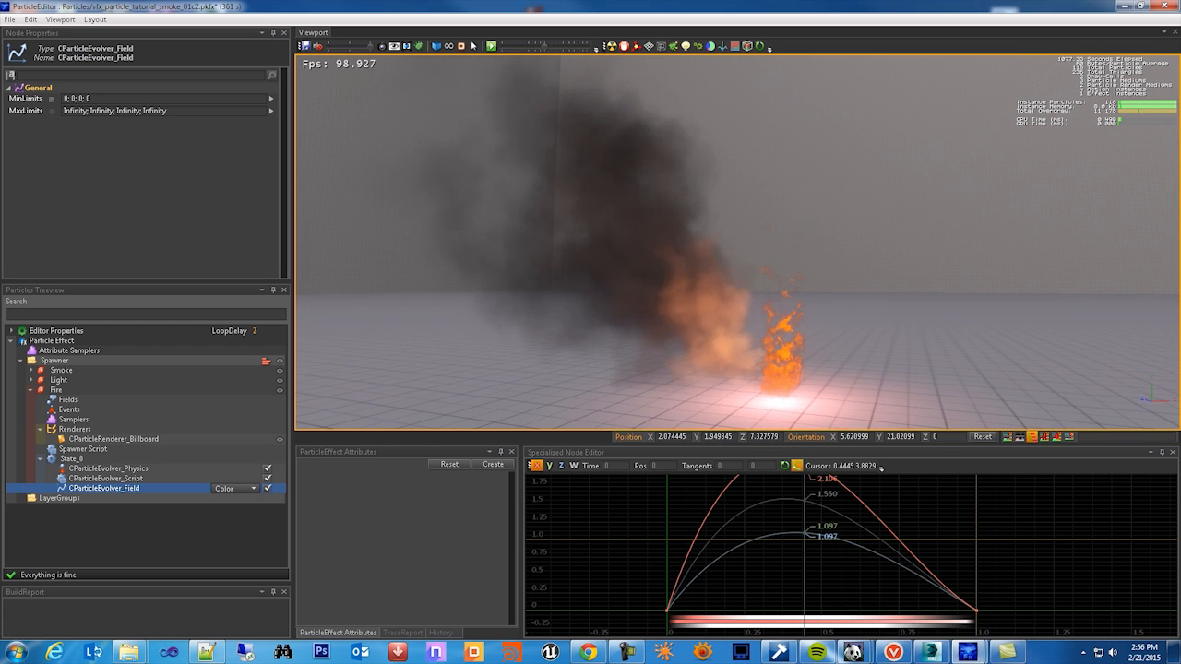
alt+middle_drag(810, 424, 839, 221)
alt+drag(839, 221, 837, 292)
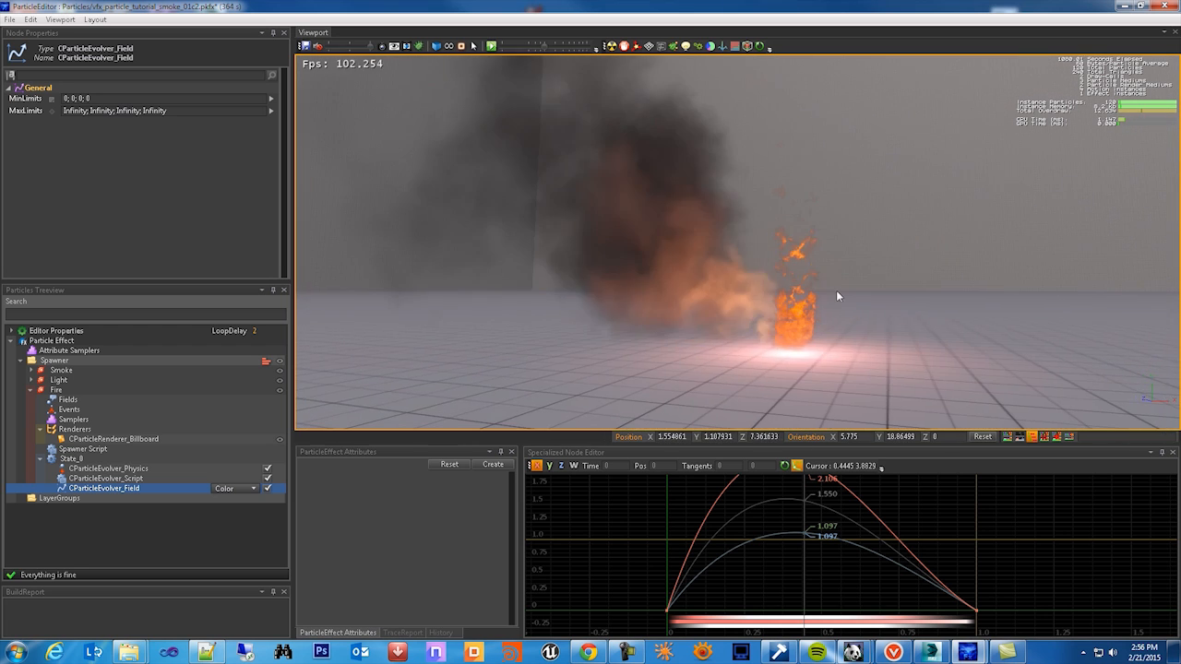
- Add a CParticleEvolver_Rotation evolver to the Fire layer's State_0
click(71, 460)
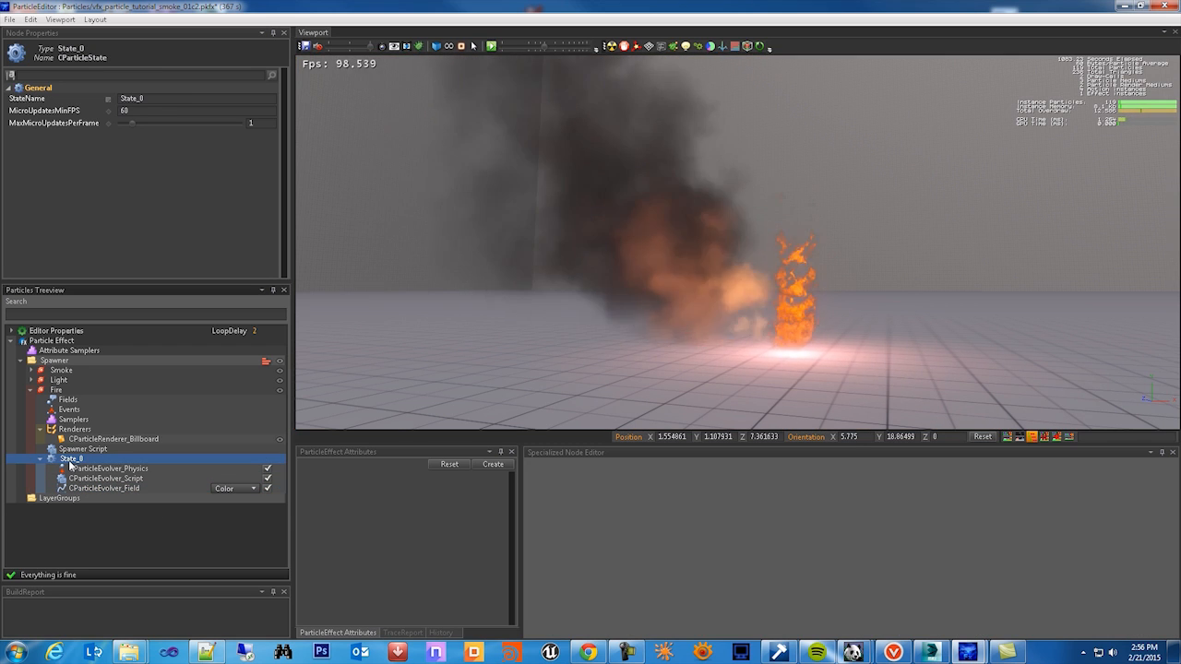
right_click(70, 461)
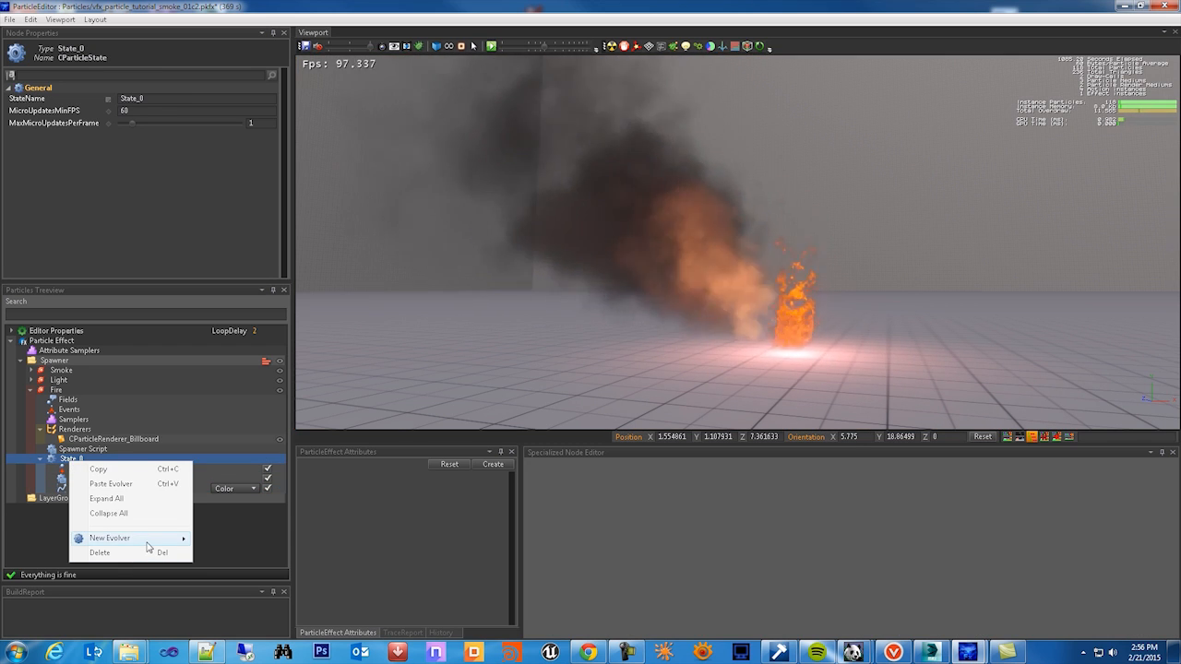
mouse_move(147, 543)
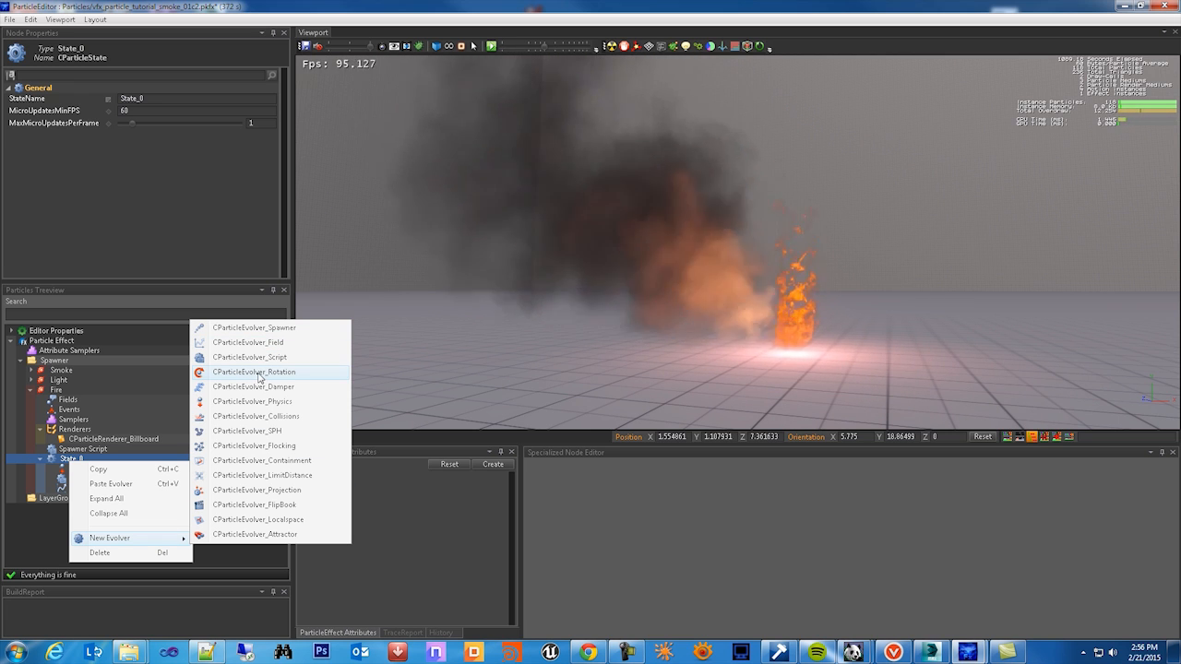
click(248, 342)
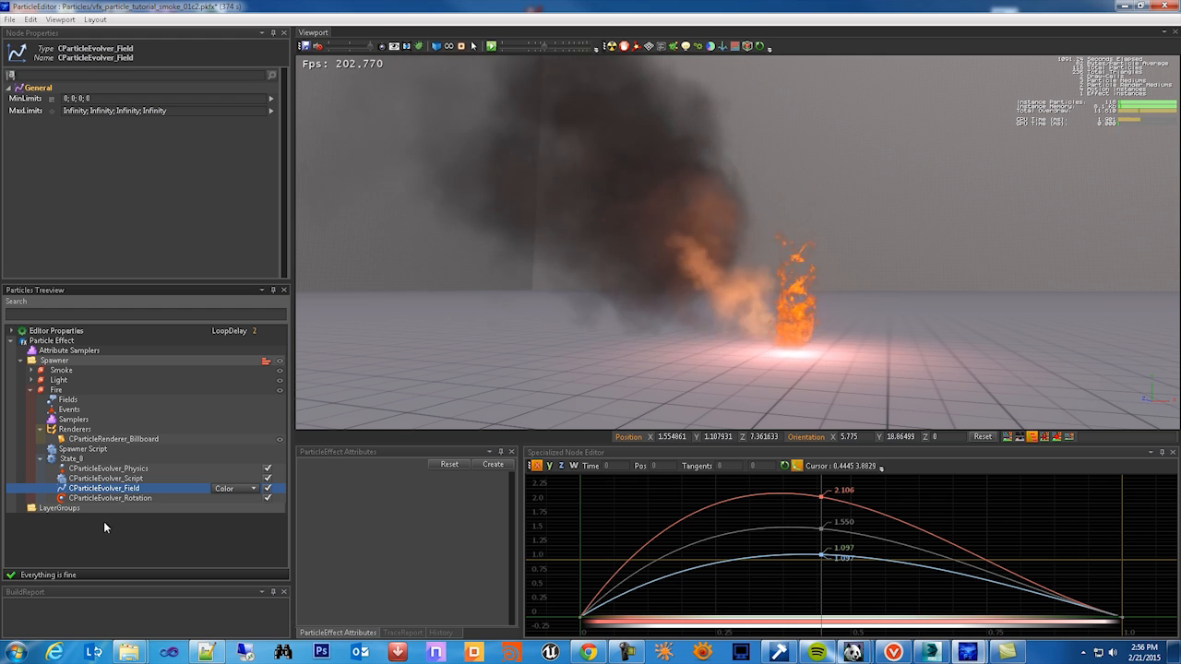
- Add the line "Rotation = rand(-1.5, 1.5);" below the Position line in the Fire layer's Spawner Script
click(83, 449)
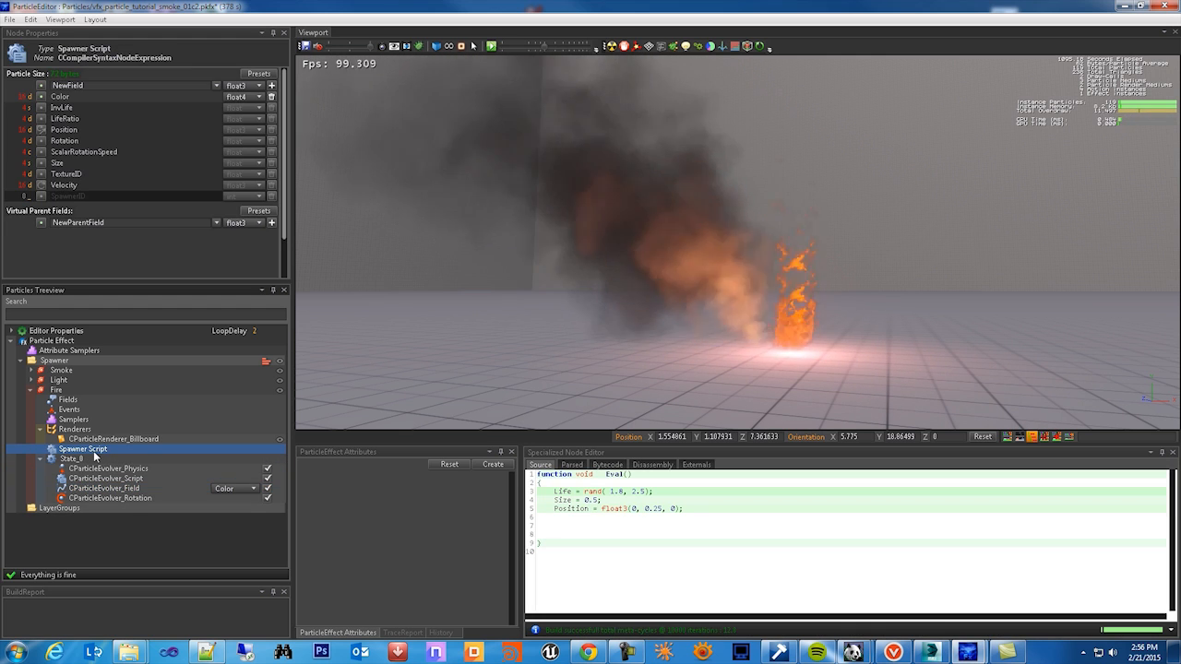
click(692, 508)
key(Return)
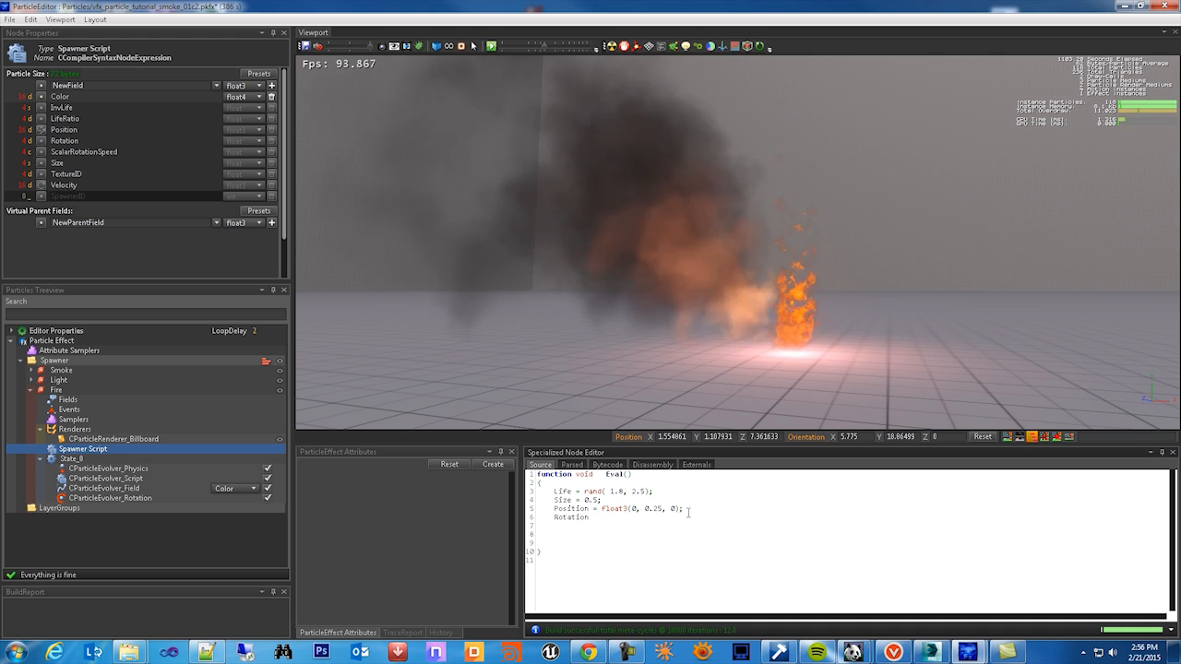
text(Rotation = rand)
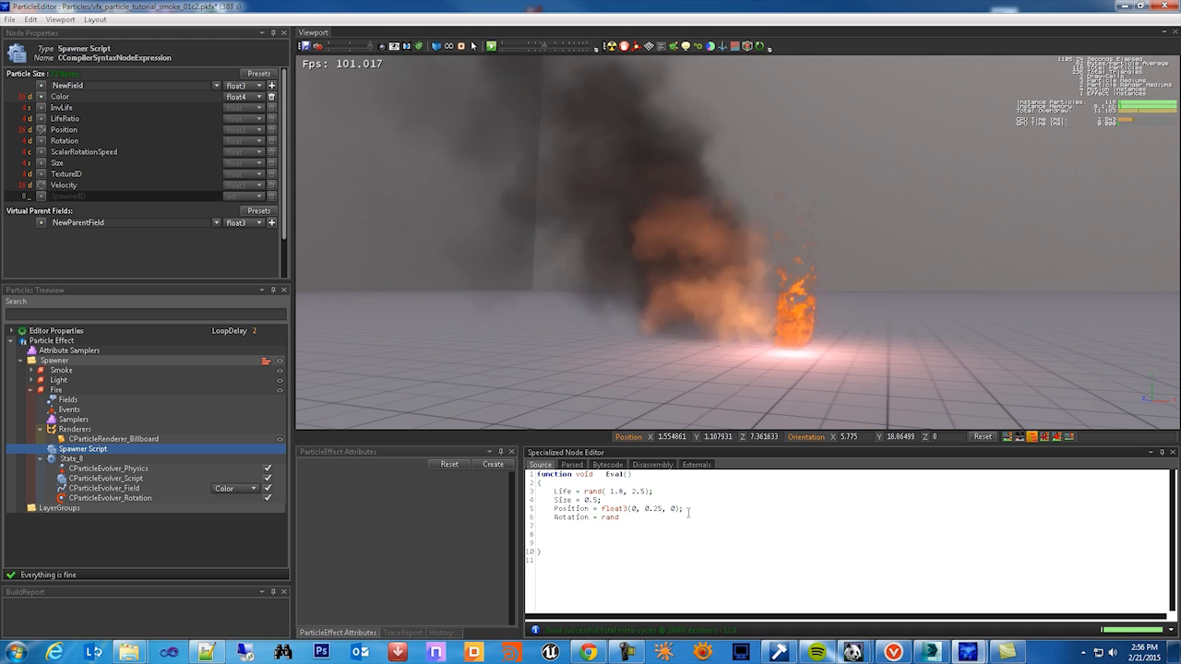
text(()-)
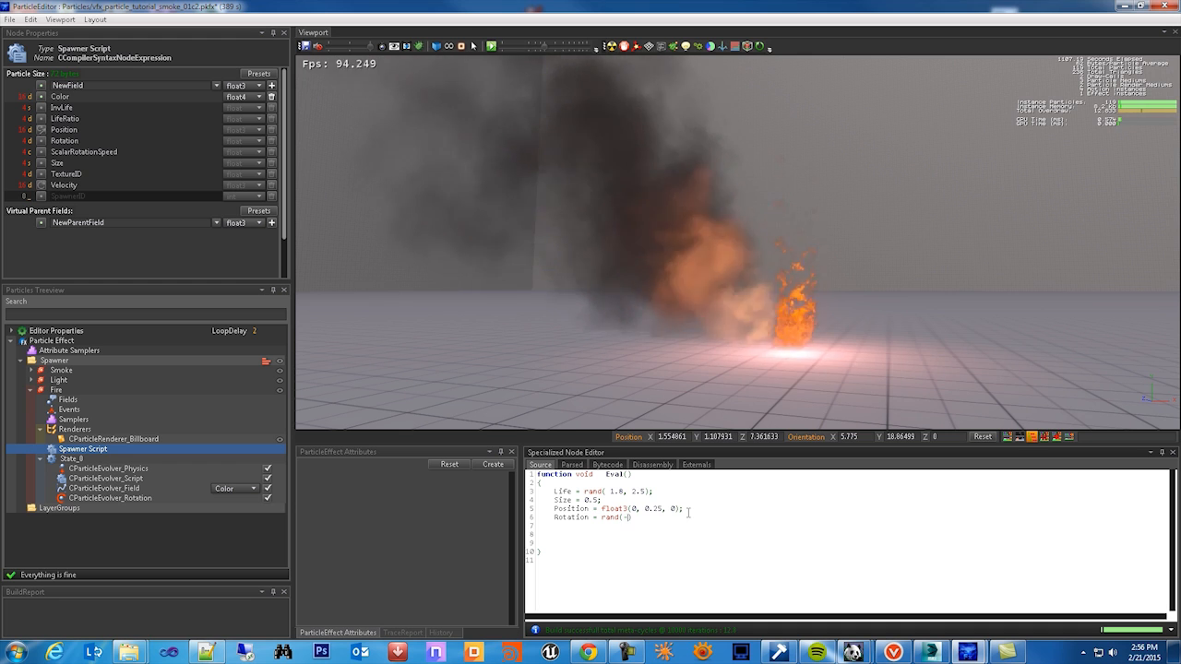
text(1.5, 1.)
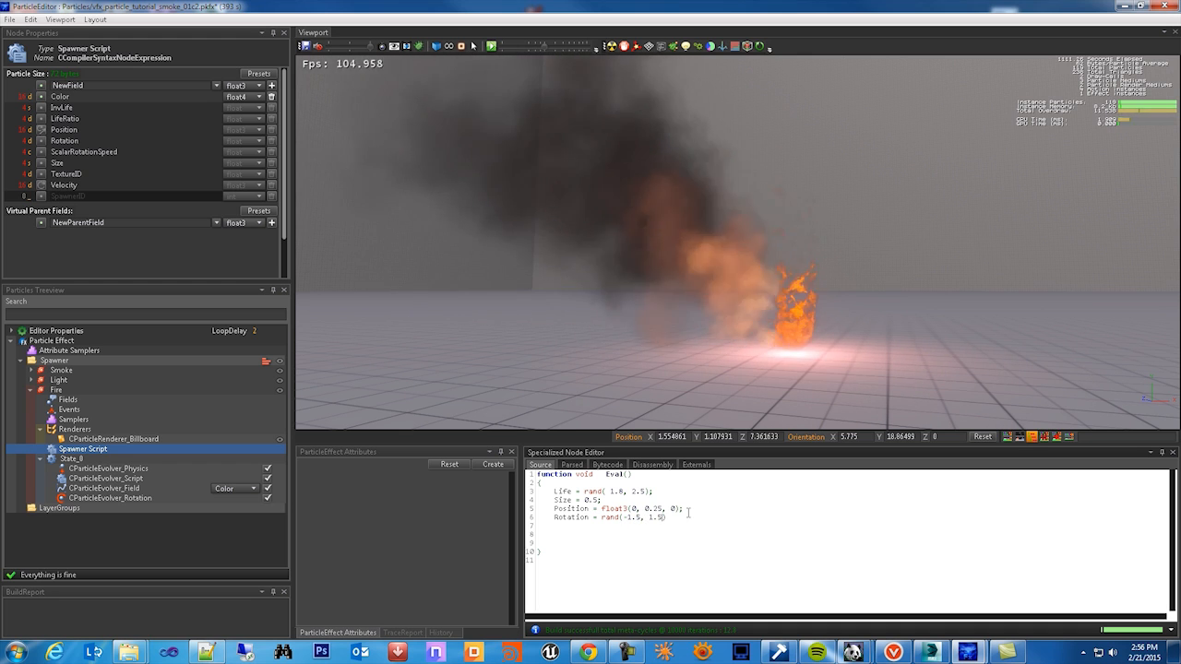
text(5)
key(Right)
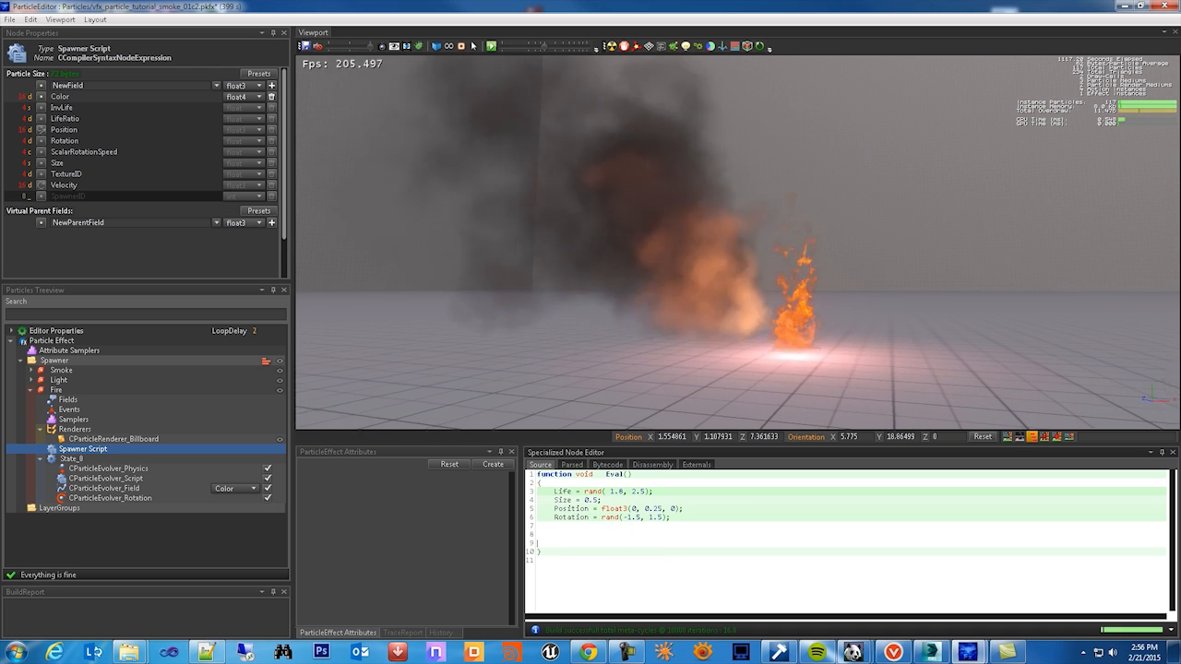
- Examine the randomly rotated flames from closer up and other angles, and check the Size line in the Spawner Script
scroll(835, 219, up, 2)
middle_drag(835, 220, 781, 219)
scroll(782, 220, up, 2)
right_drag(858, 318, 853, 165)
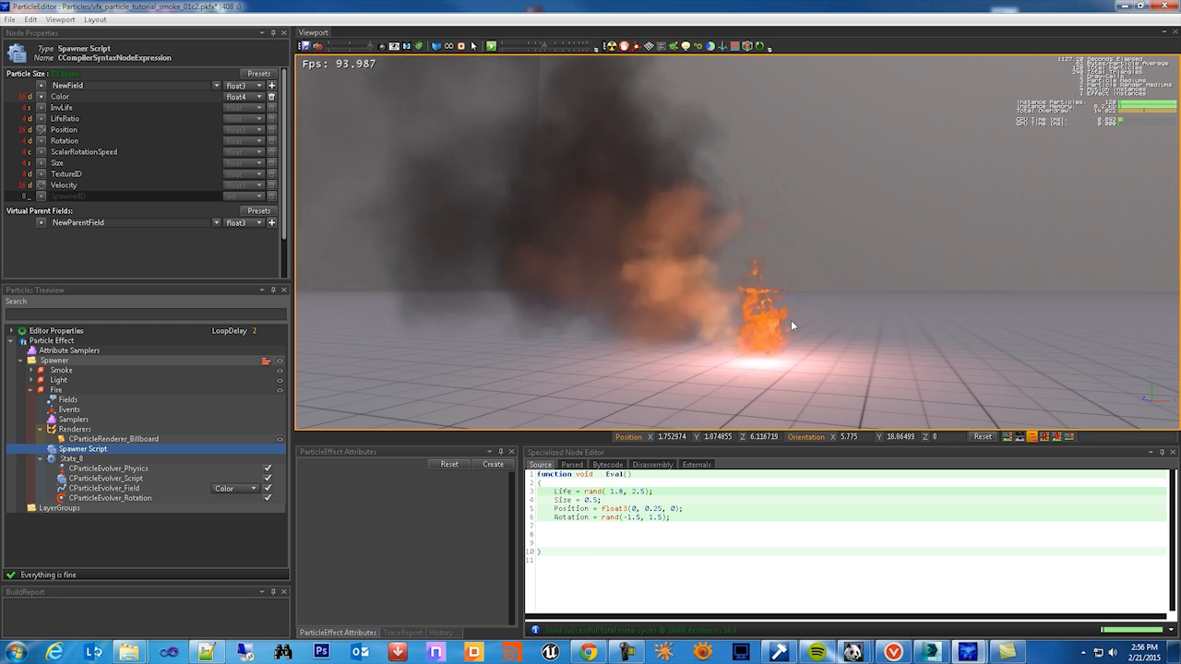
alt+drag(841, 342, 828, 369)
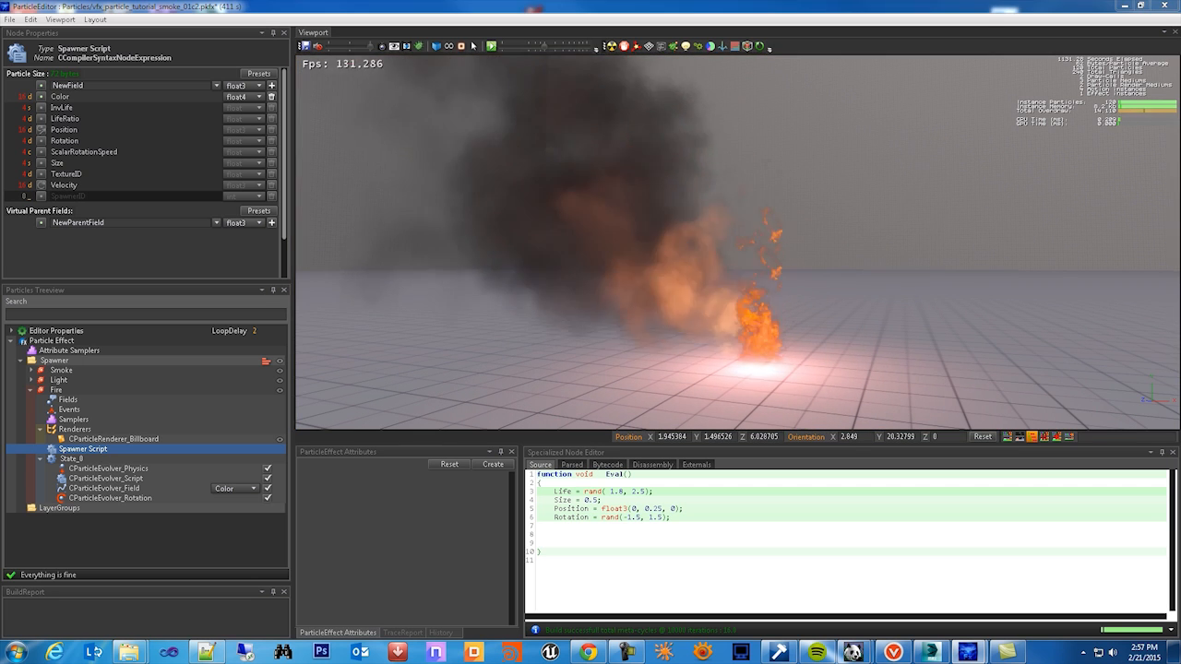
alt+drag(841, 338, 841, 322)
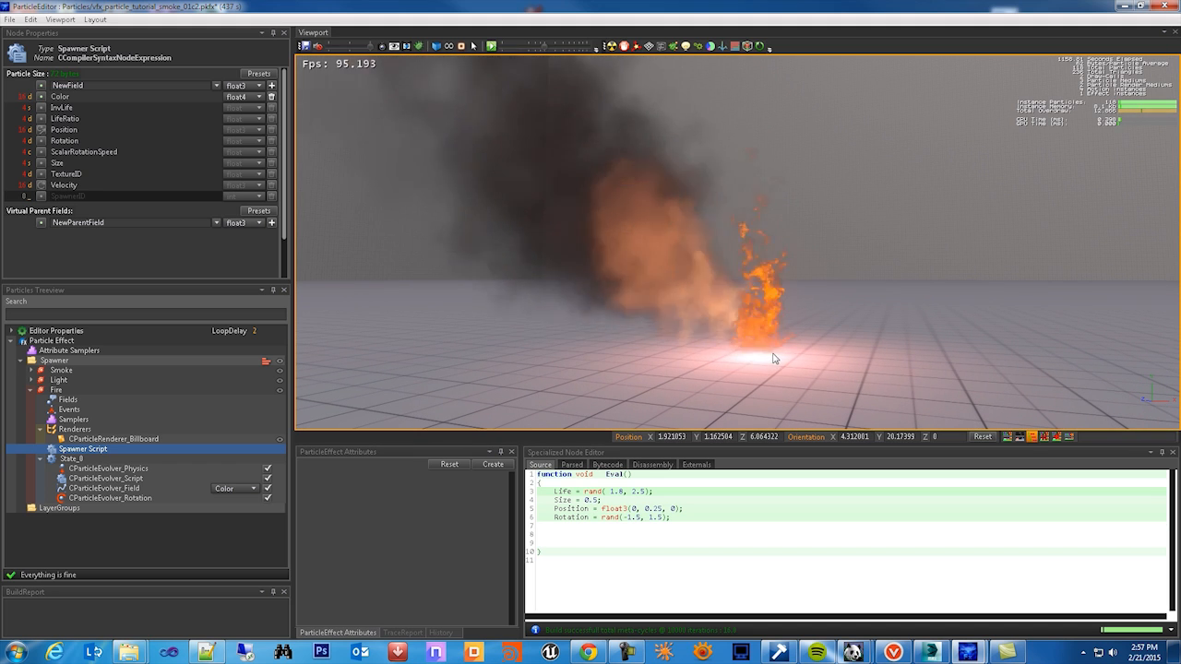
drag(612, 499, 563, 500)
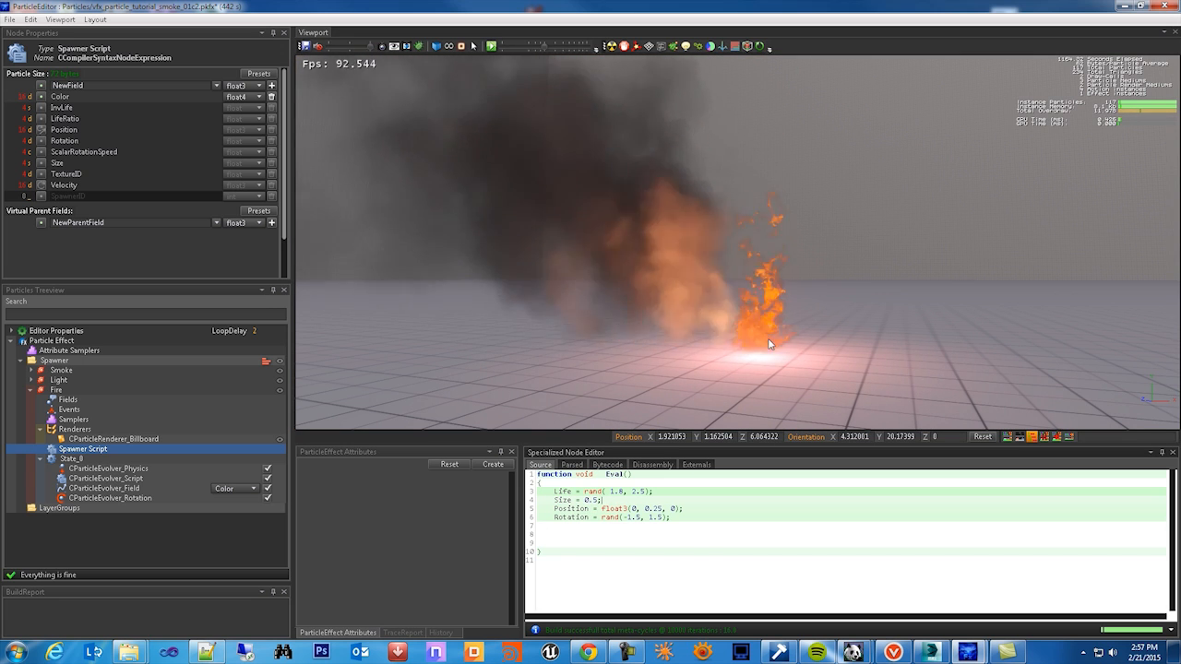
- Add another CParticleEvolver_Field evolver to the Fire layer's State_0, assign the Size field to it and open its curve
click(72, 459)
right_click(74, 460)
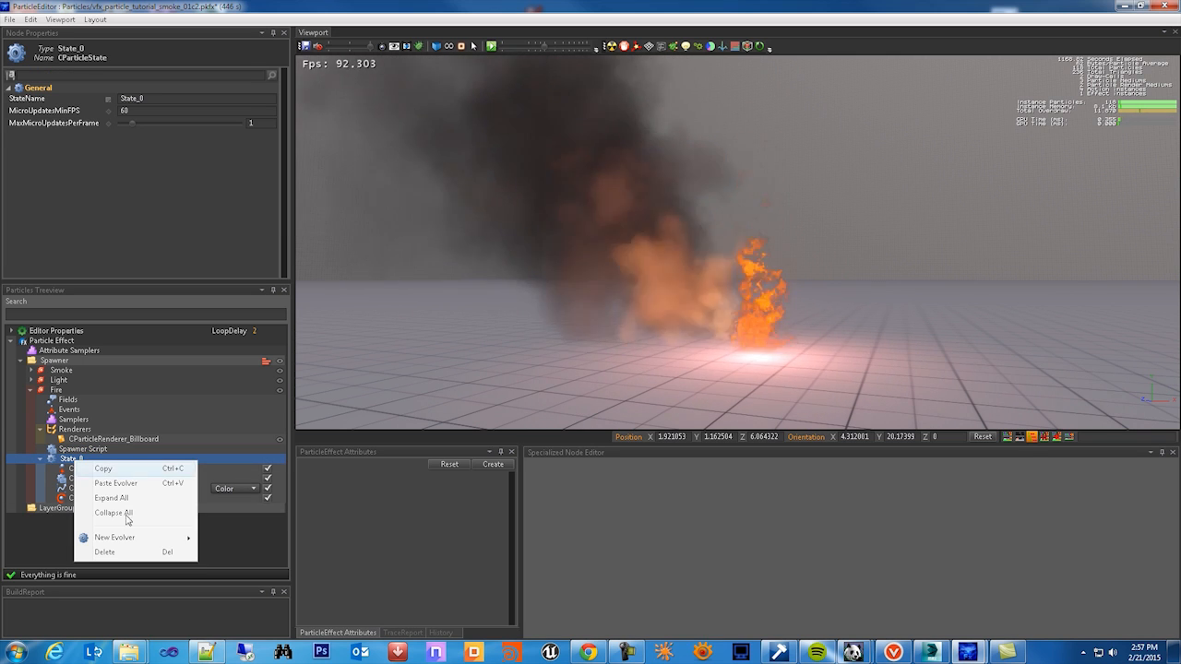
mouse_move(138, 539)
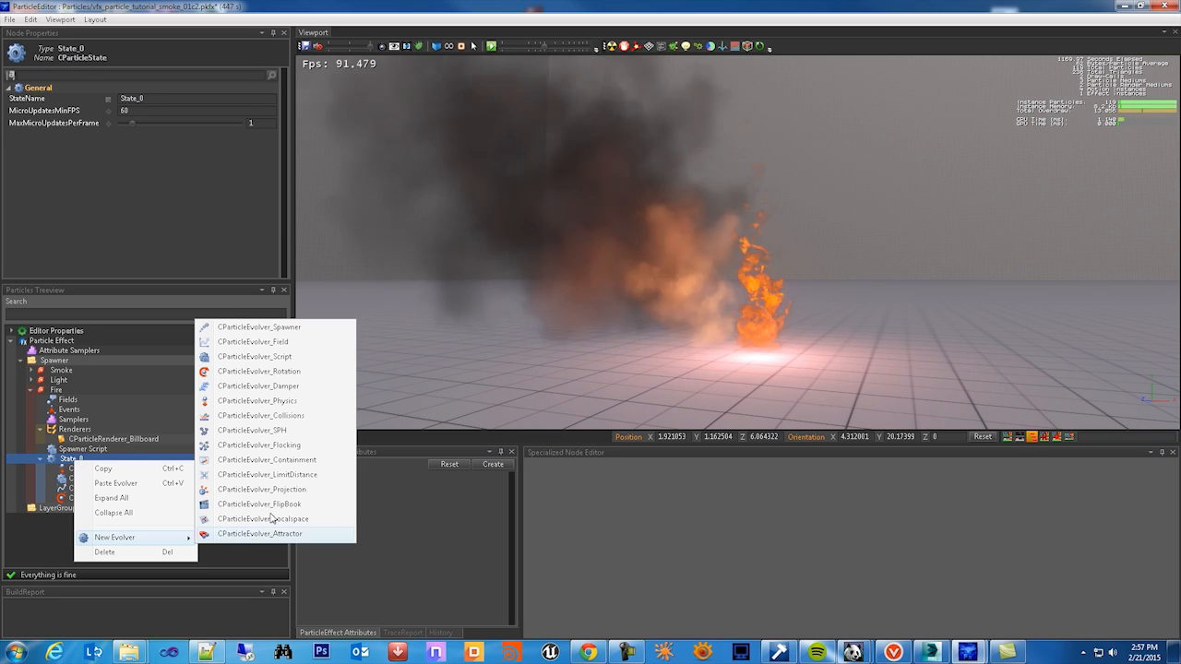
click(268, 347)
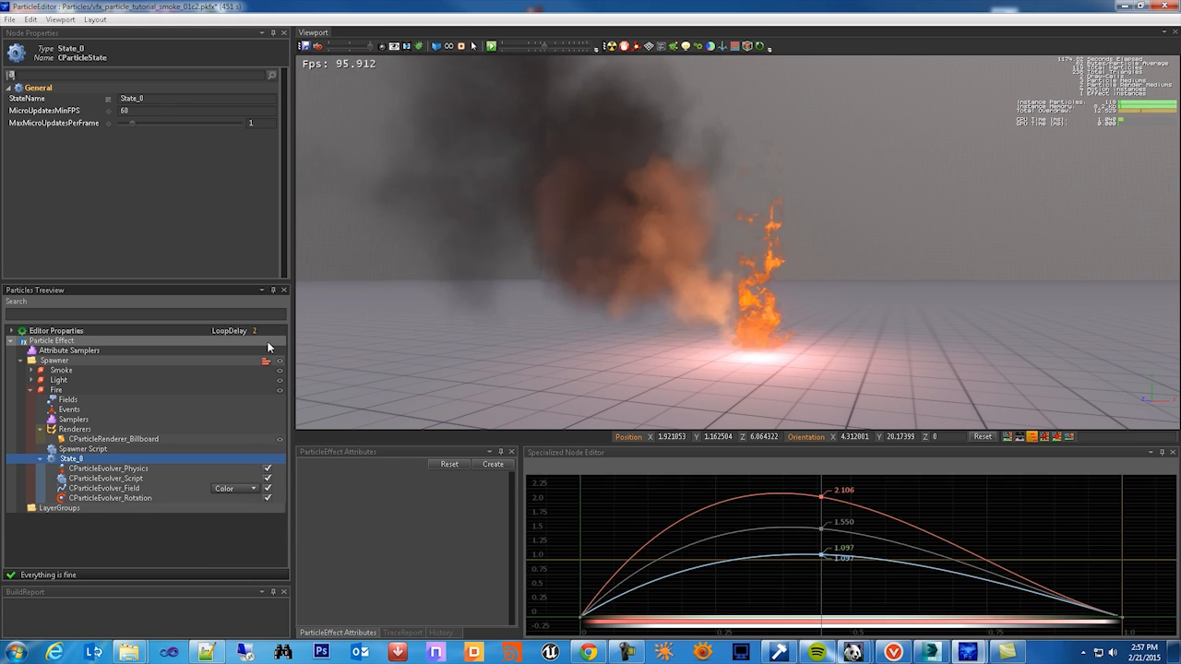
click(247, 509)
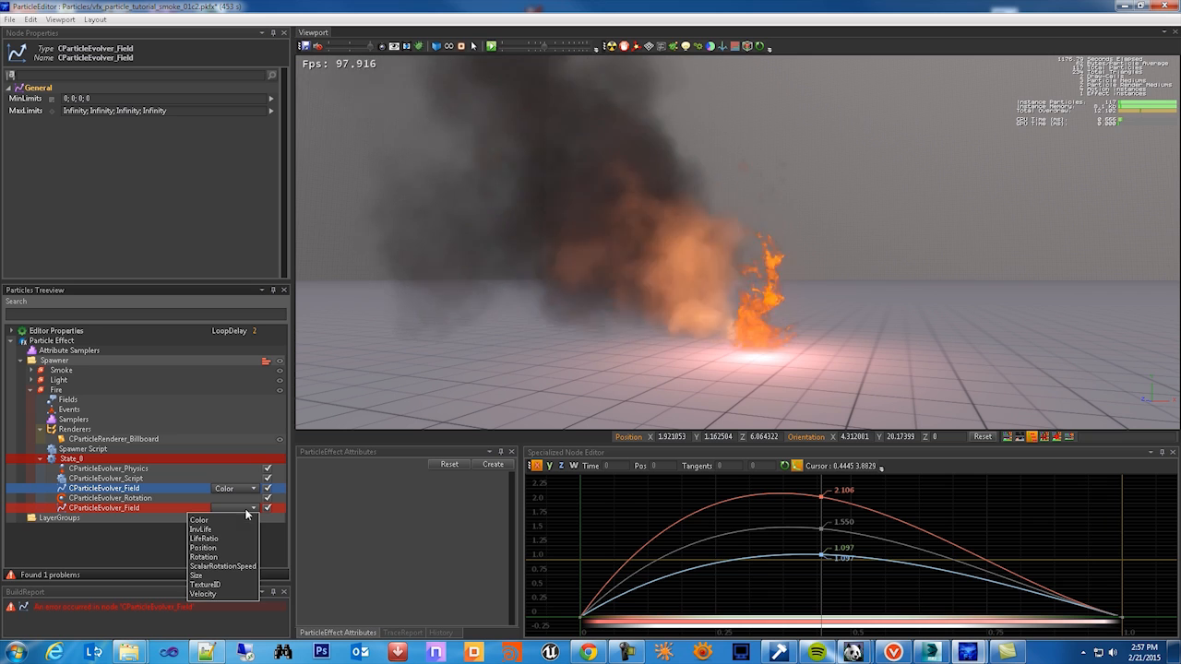
click(201, 575)
click(130, 508)
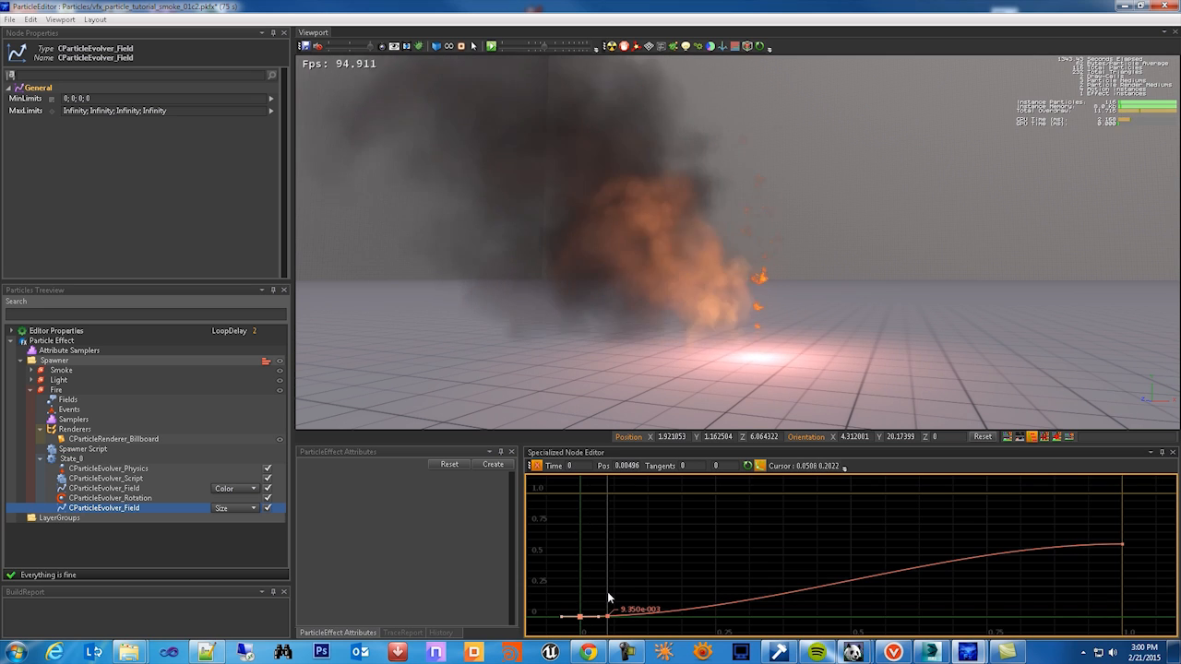
- Add a point at about time 0.21, value 0.91 to the Size curve and raise its end point to about 0.91
double_click(724, 607)
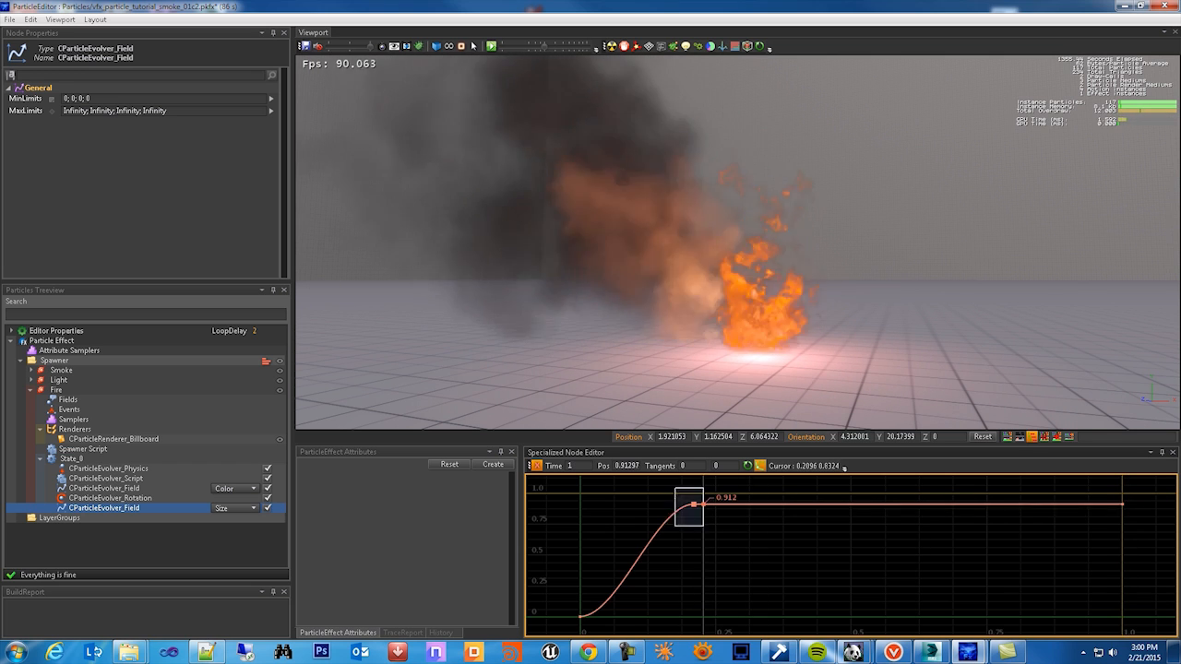
- Try linear interpolation on the first section of the Size curve, and return it to smooth interpolation
drag(571, 495, 700, 554)
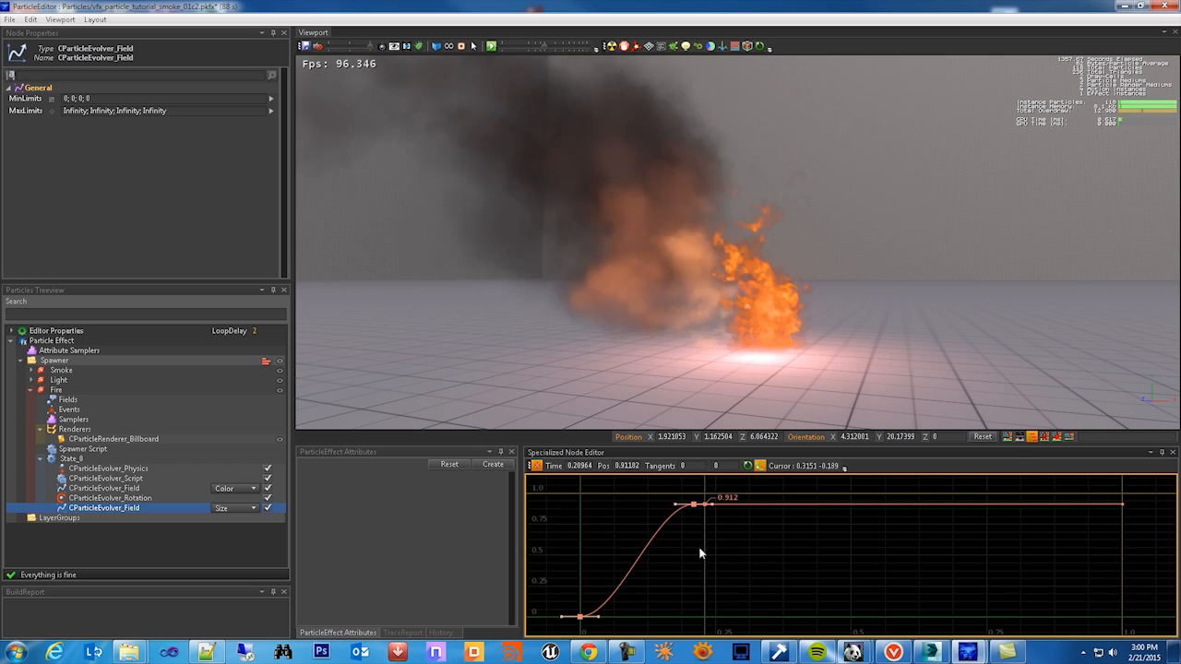
right_click(695, 504)
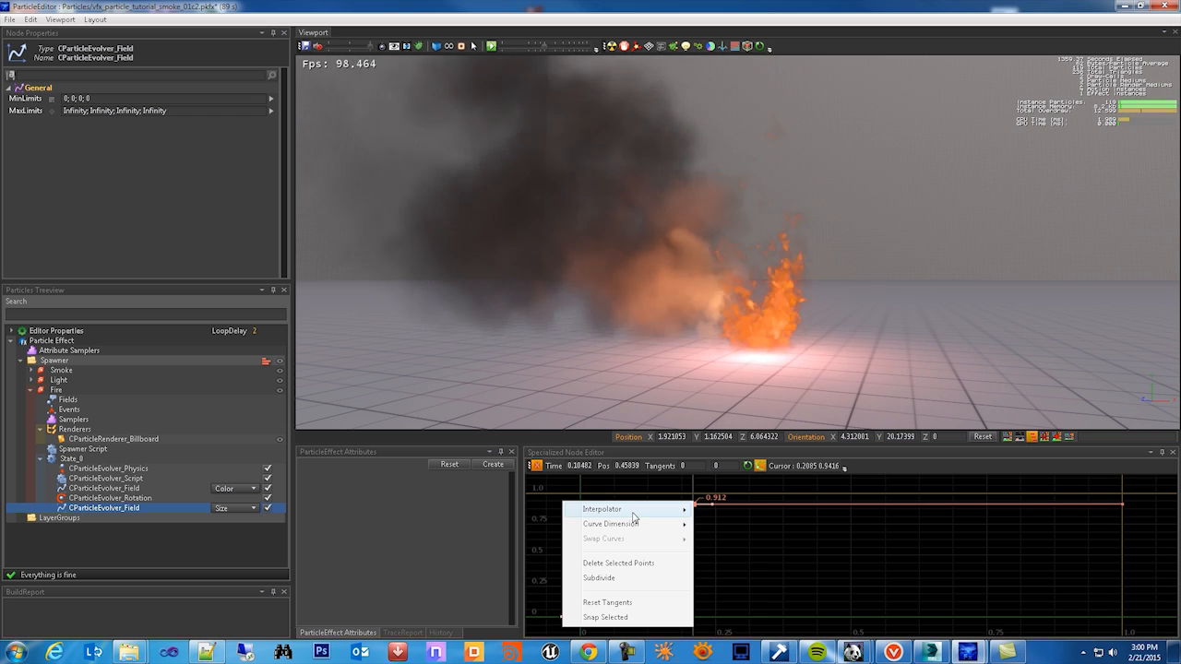
click(514, 510)
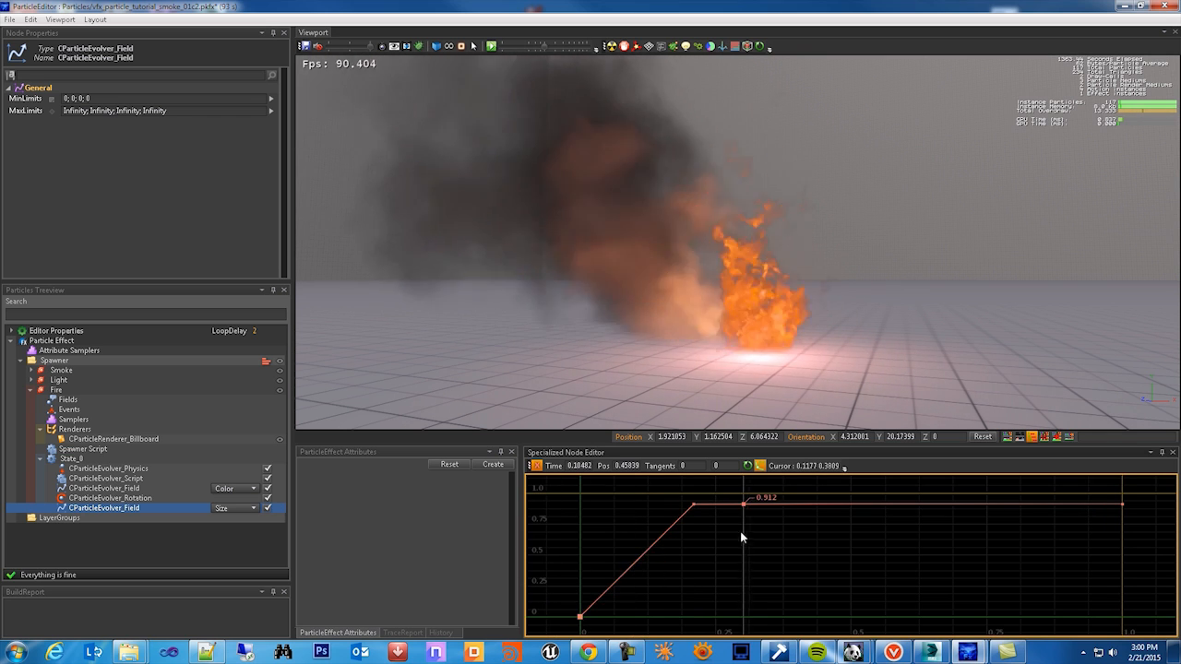
drag(583, 511, 781, 640)
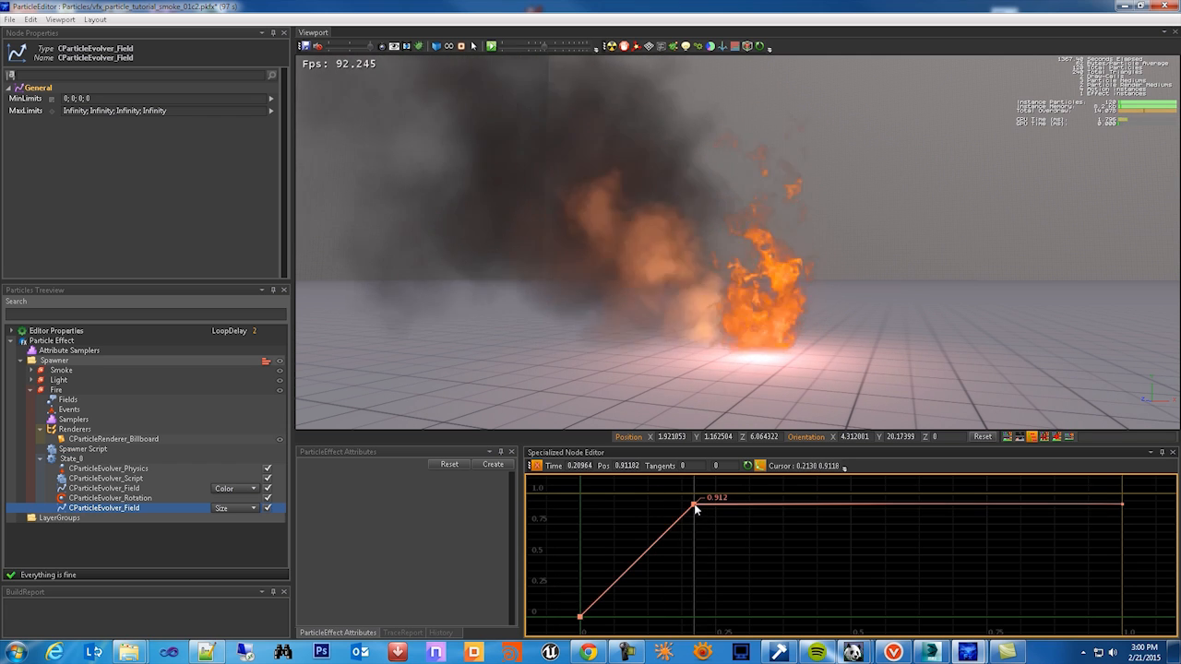
right_click(696, 508)
click(515, 528)
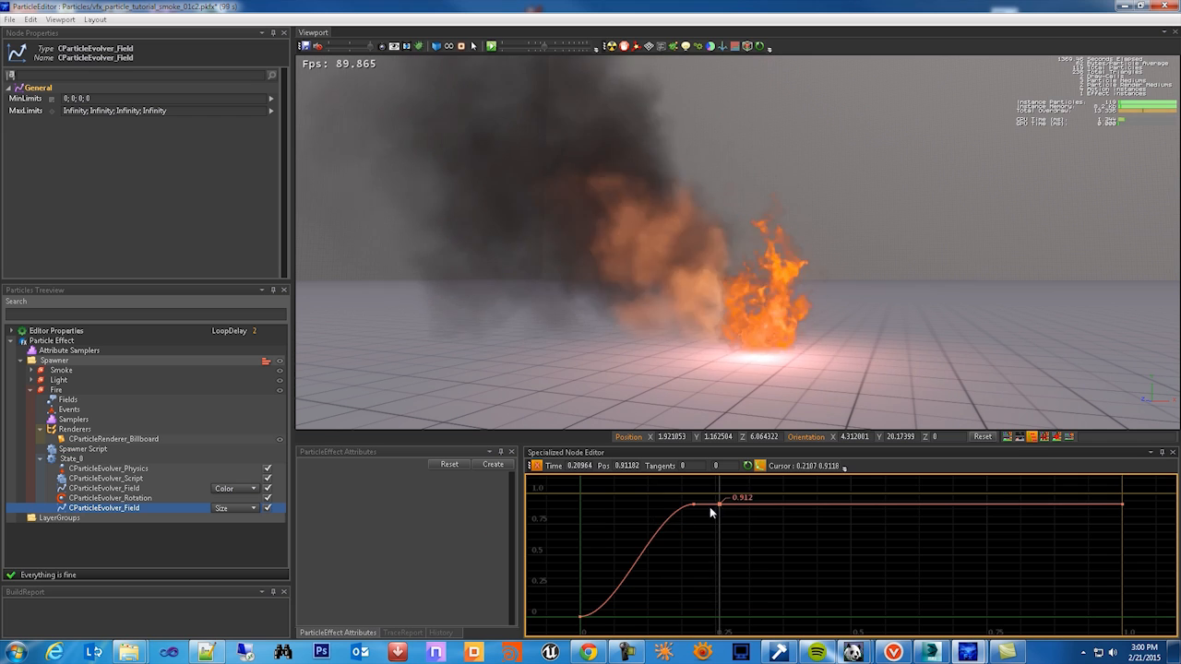
- Steepen the tangent at the start of the Size curve and move its middle point to about time 0.18, value 0.82
click(579, 615)
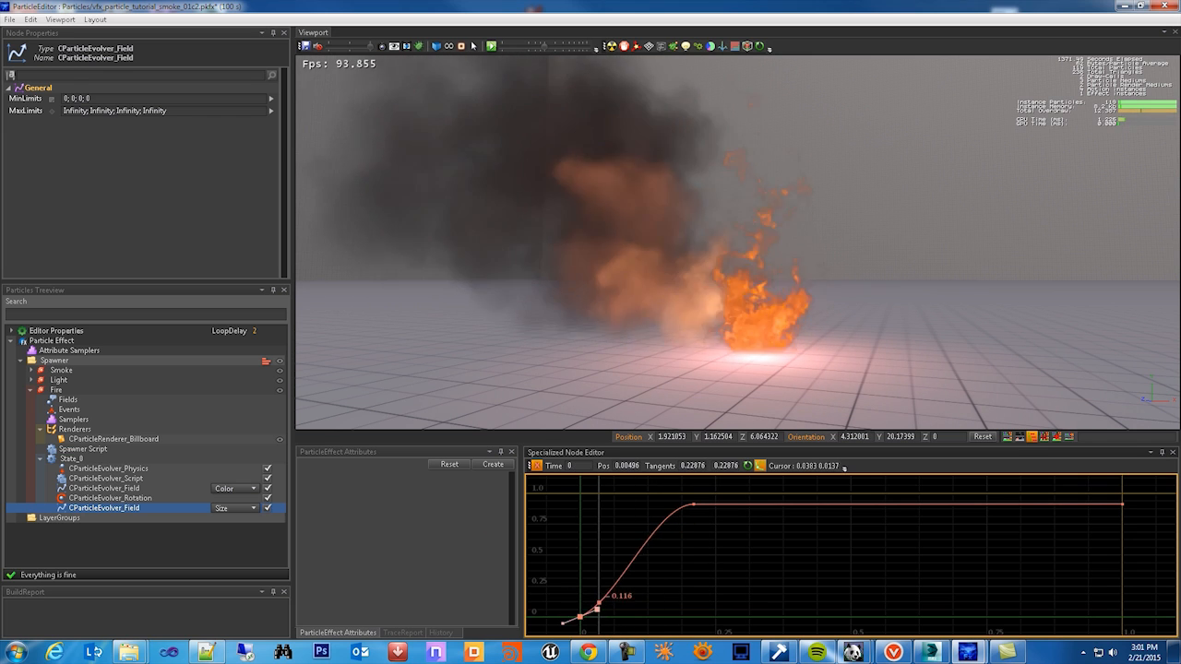
drag(561, 616, 572, 632)
mouse_move(661, 494)
mouse_down()
mouse_move(726, 519)
mouse_move(665, 528)
mouse_move(677, 512)
mouse_up()
click(694, 505)
drag(1113, 495, 1134, 520)
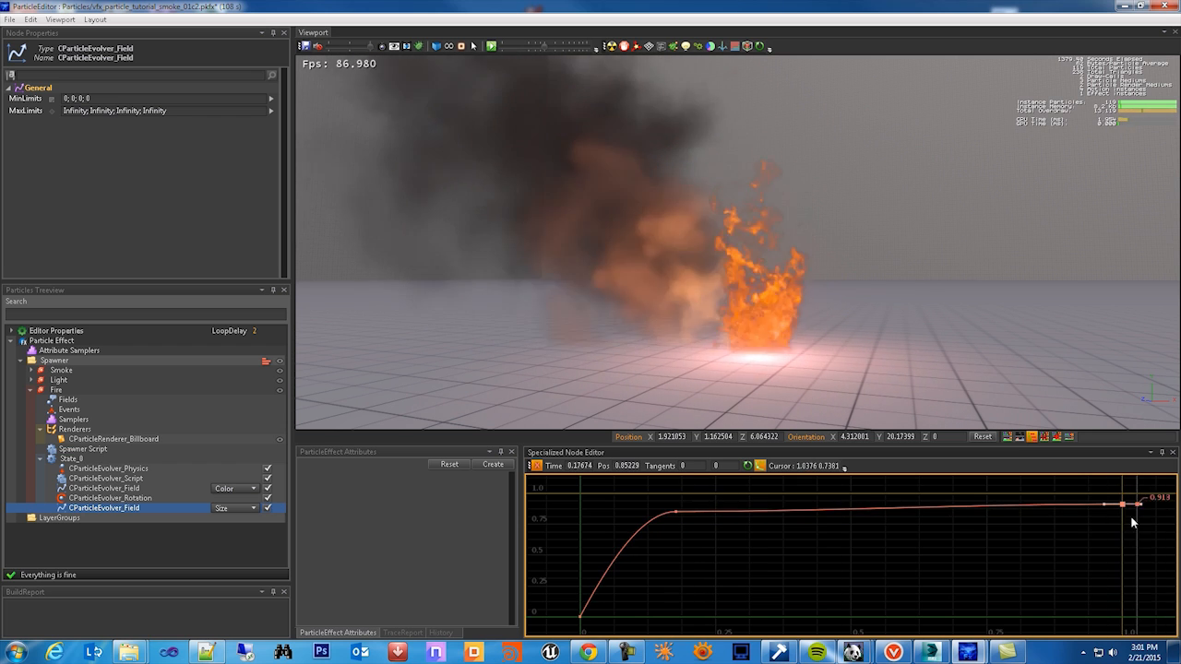
click(1122, 504)
mouse_move(636, 501)
mouse_down()
mouse_move(692, 539)
mouse_move(679, 516)
mouse_up()
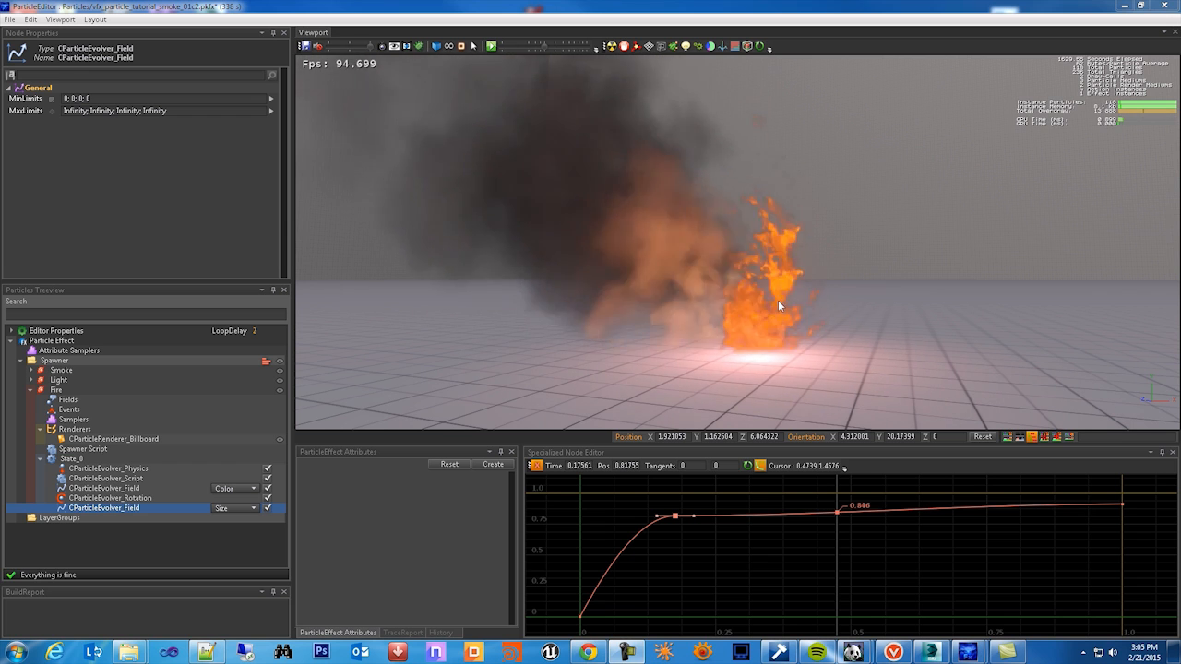
- Copy the active Velocity line from the Smoke layer's Spawner Script
alt+drag(778, 302, 796, 301)
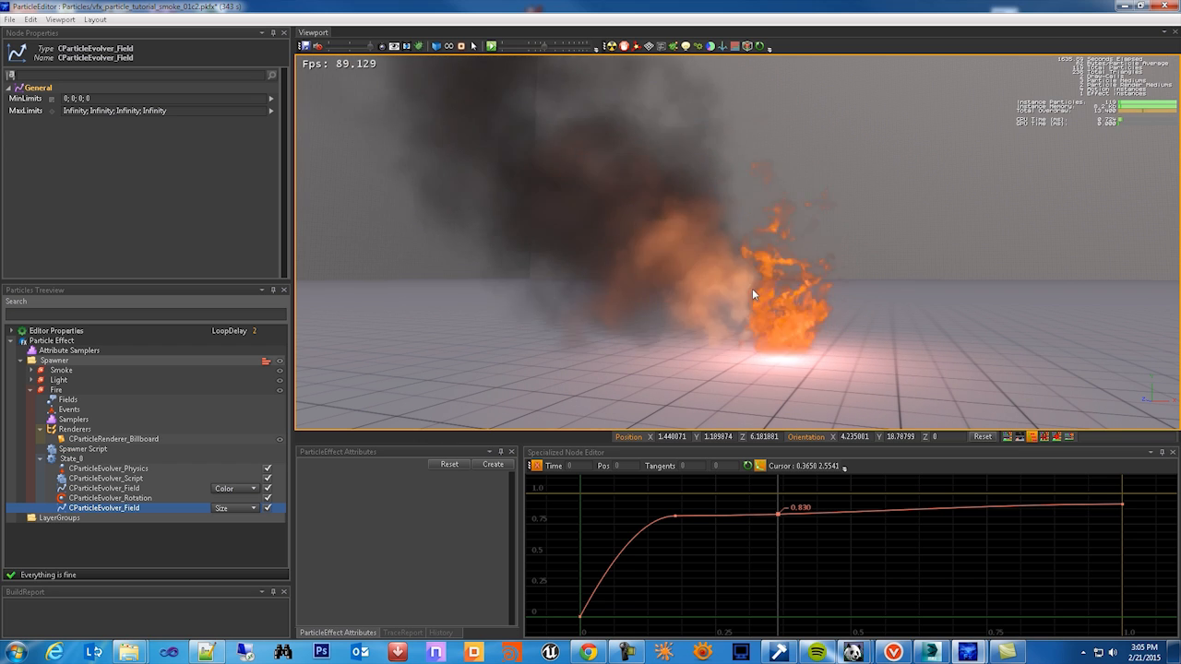
alt+drag(703, 285, 840, 334)
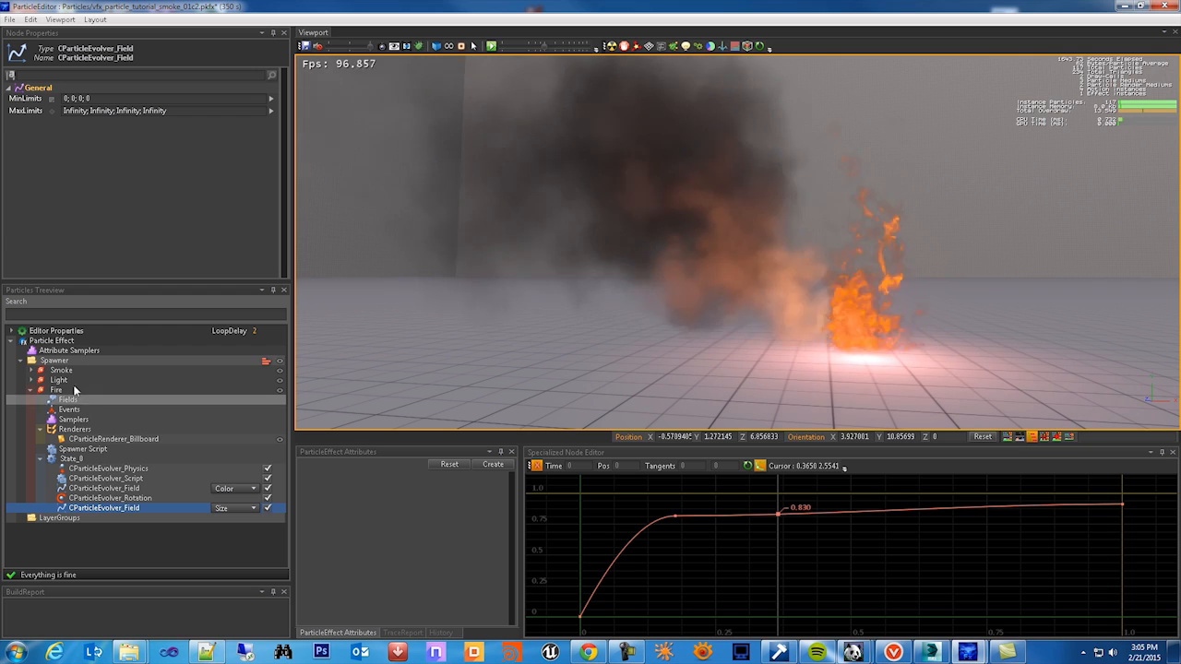
click(33, 372)
click(32, 371)
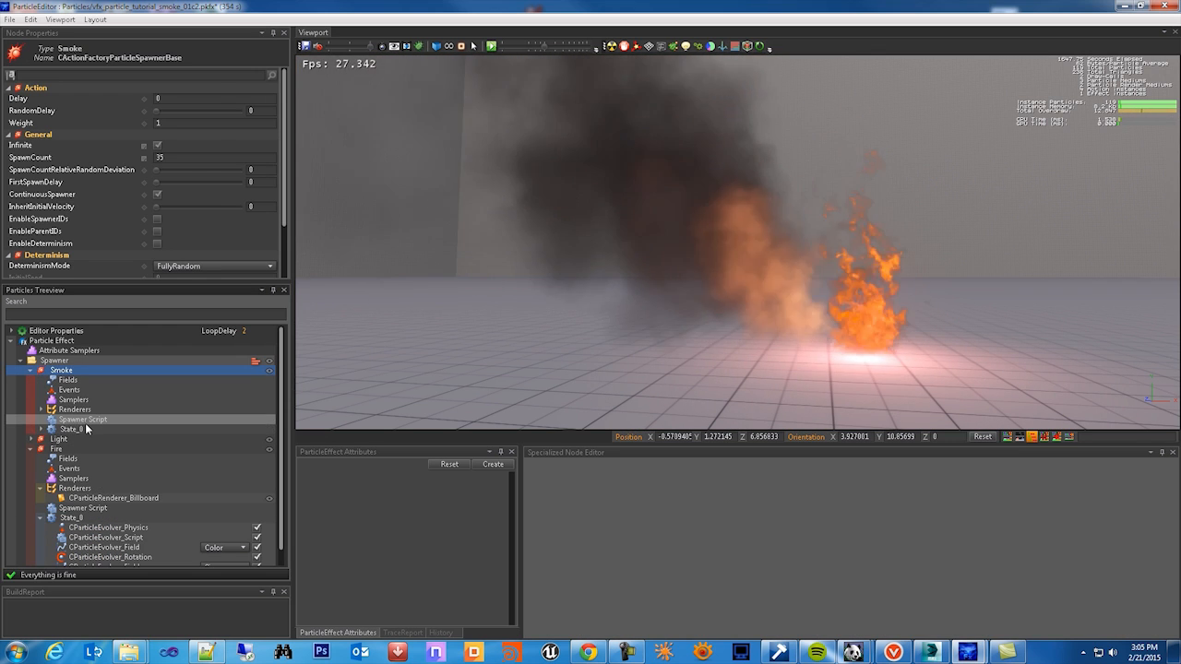
click(82, 420)
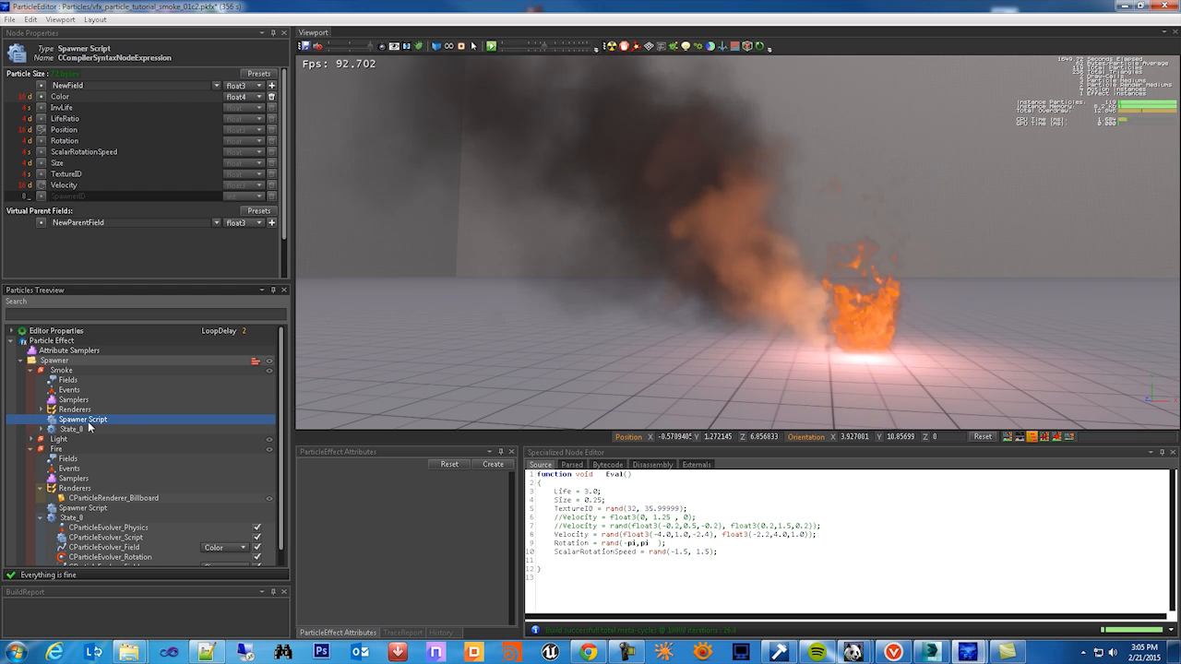
drag(819, 536, 554, 535)
key(ctrl+c)
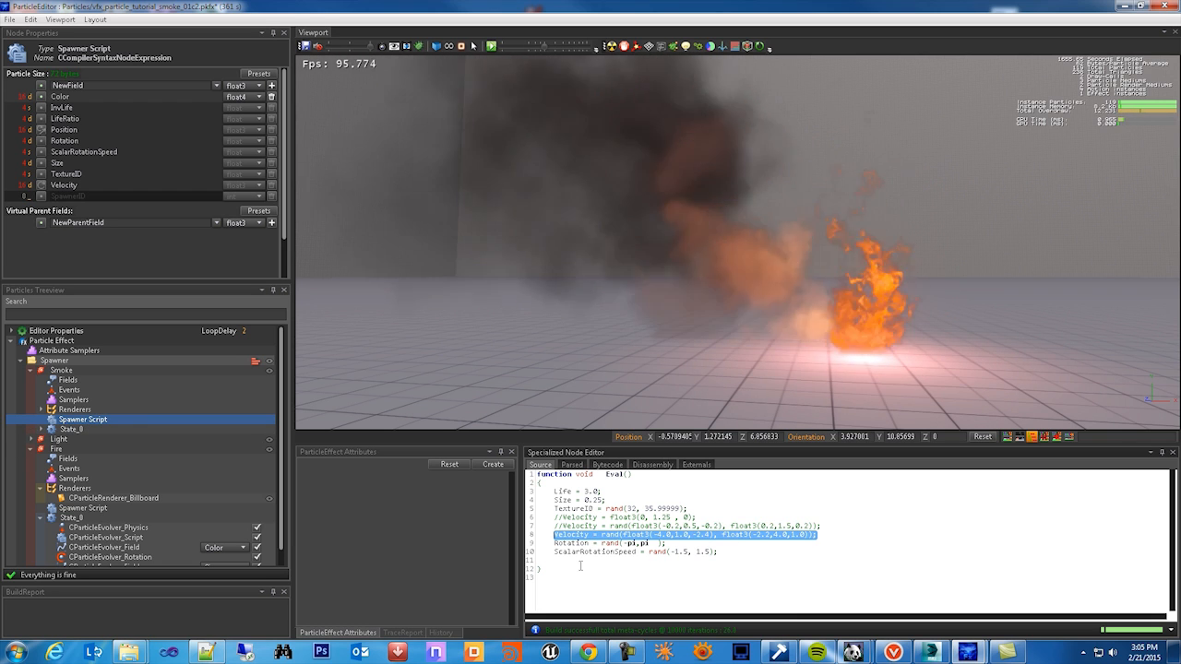
- Paste the copied Velocity line below the Rotation line in the Fire layer's Spawner Script and remove the empty lines beneath it
click(30, 373)
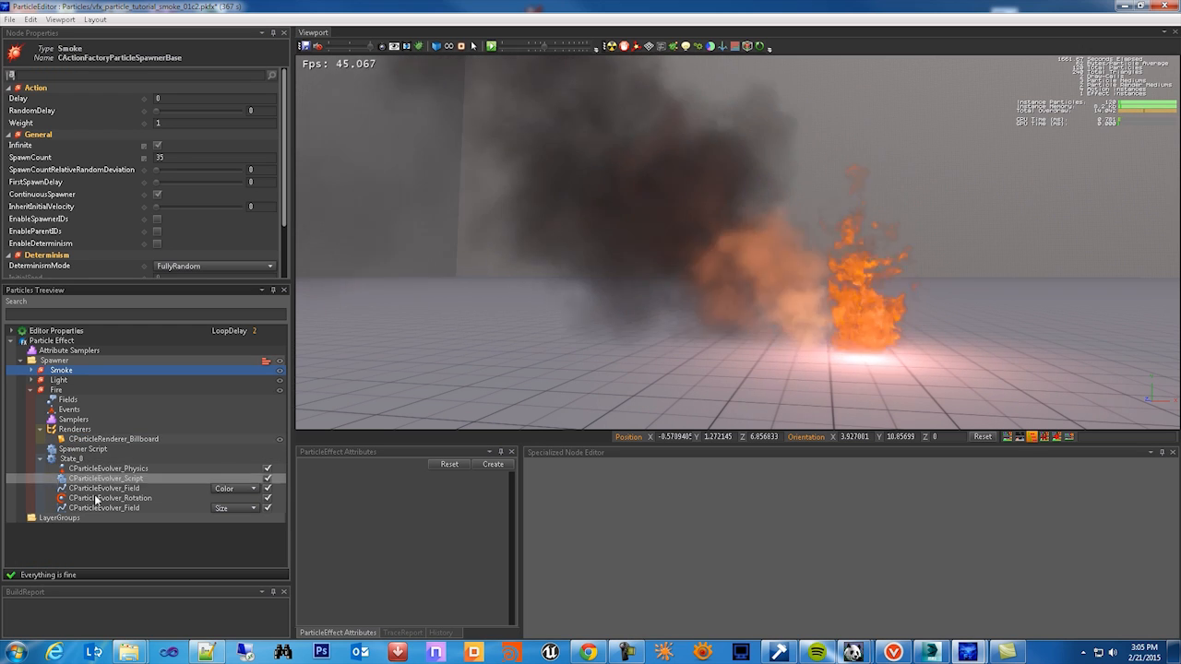
click(96, 450)
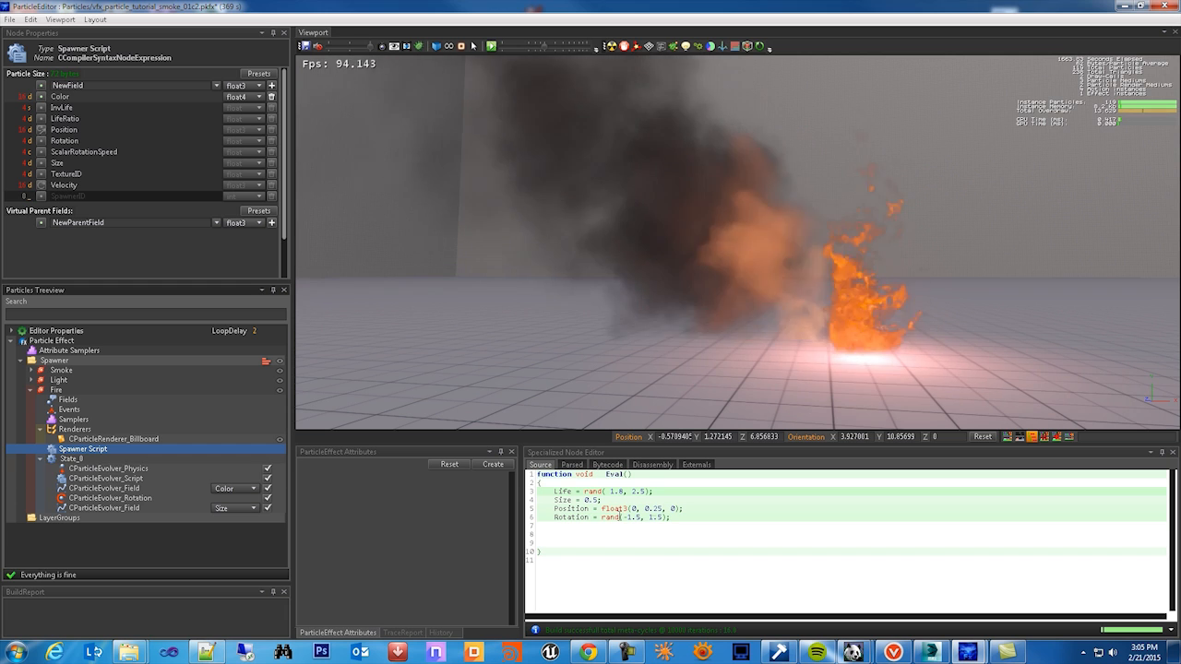
click(684, 518)
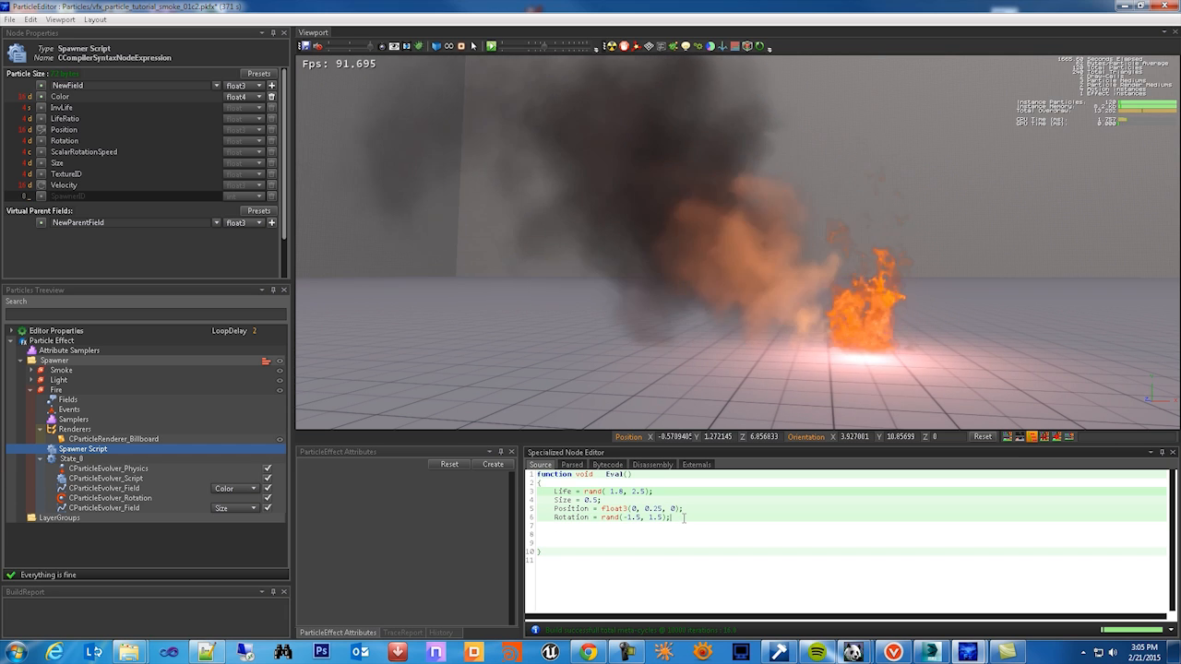
key(Return)
key(ctrl+v)
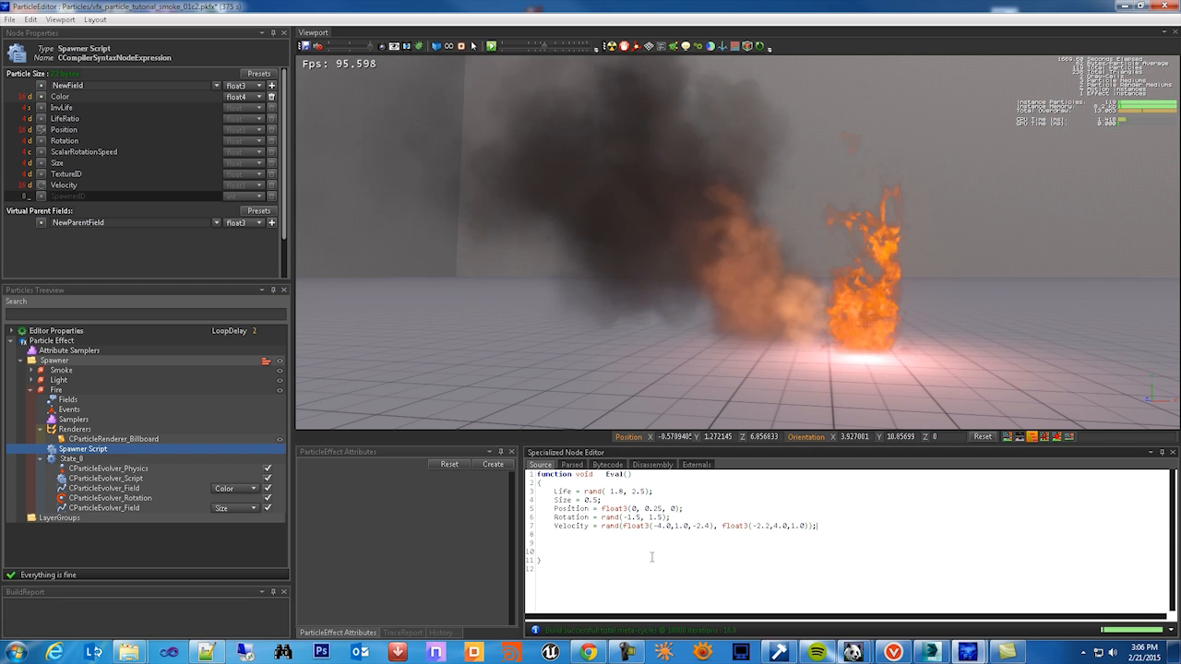
click(581, 553)
key(BackSpace)
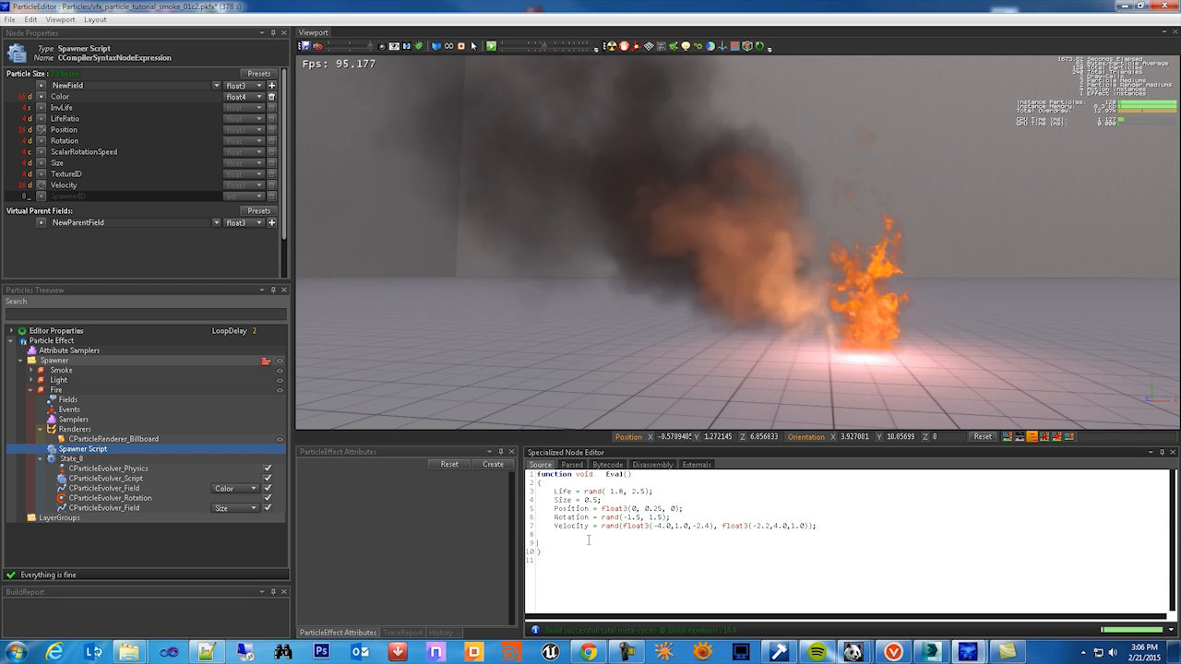
key(BackSpace)
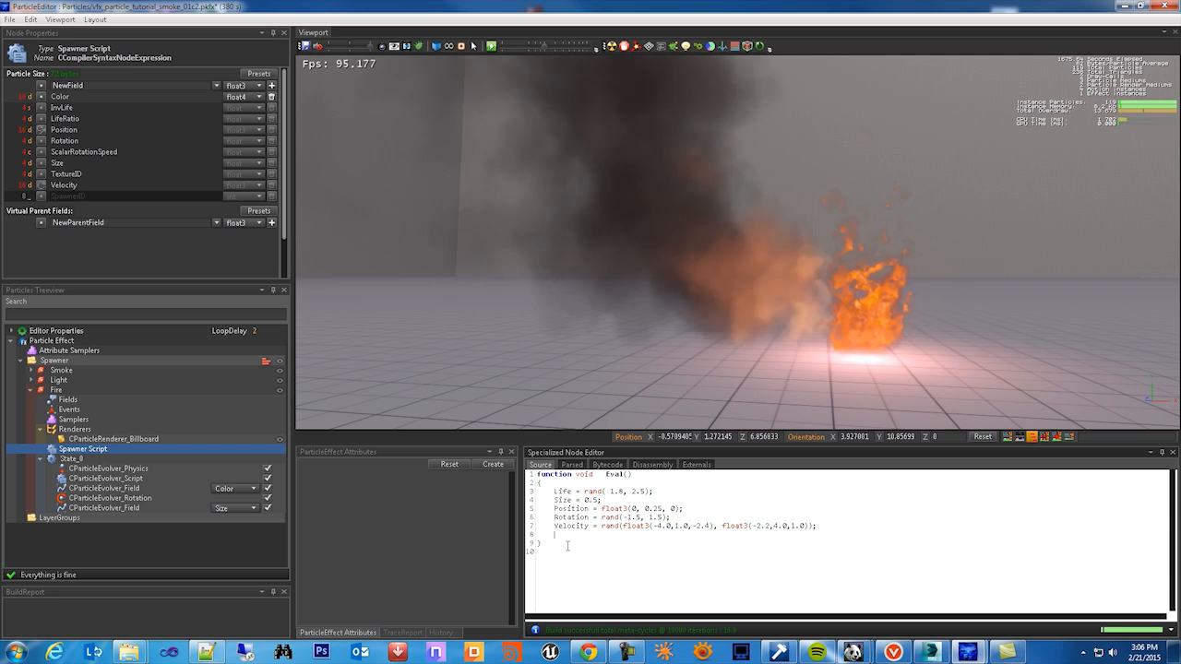
key(BackSpace)
key(BackSpace)
click(598, 553)
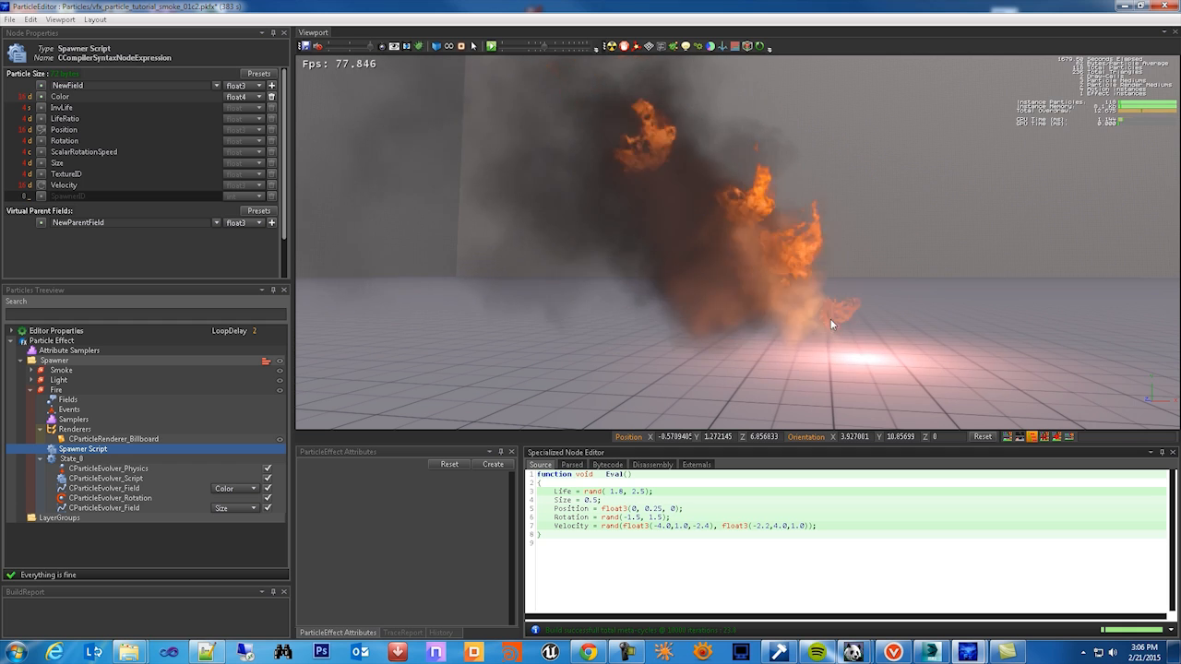
- Switch to Notepad++ to read the Fire layer's Velocity line in enlarged text, and return to the particle editor
alt+drag(860, 336, 841, 333)
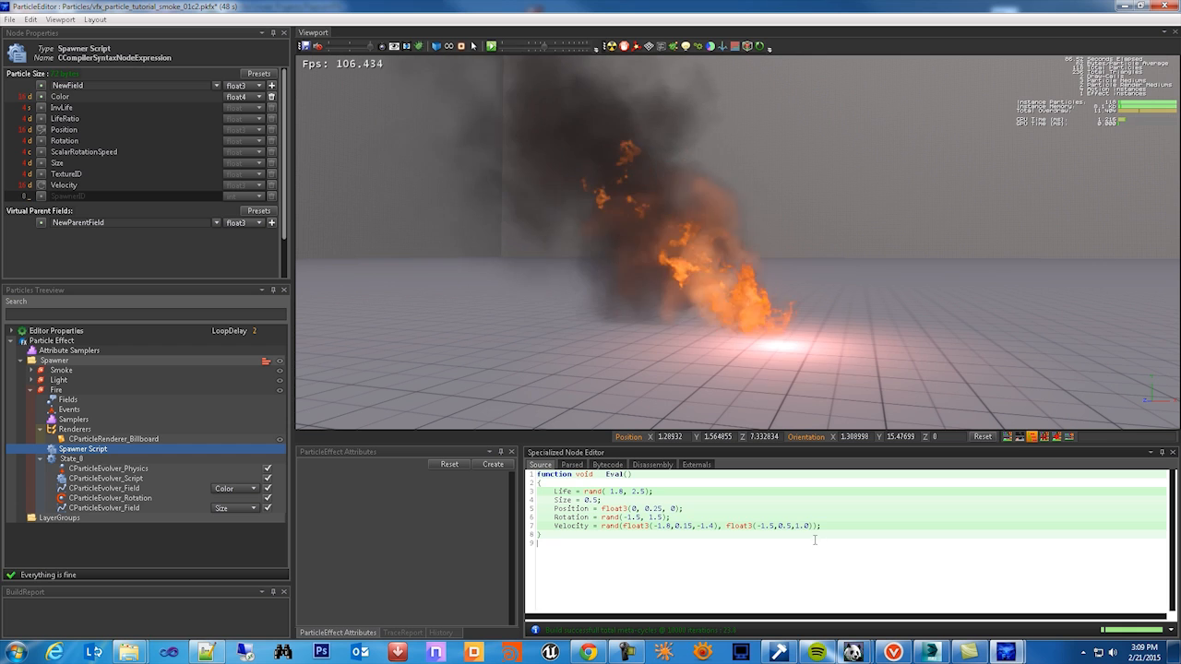
drag(820, 526, 566, 526)
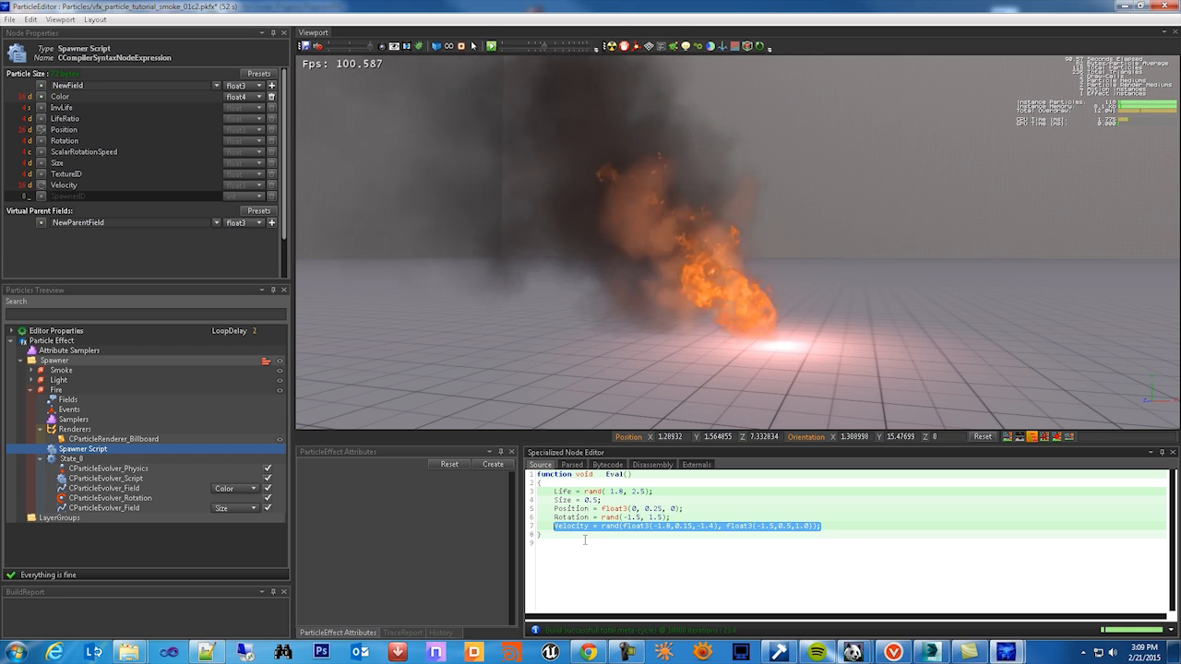
click(211, 654)
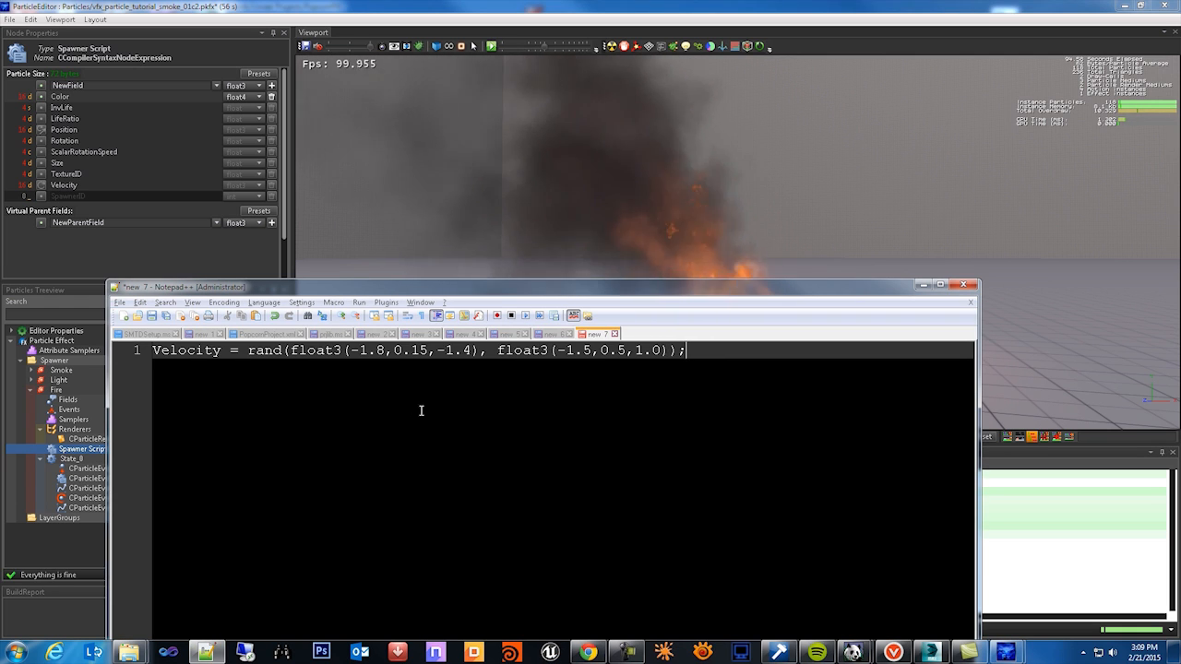
ctrl+scroll(481, 454, up, 2)
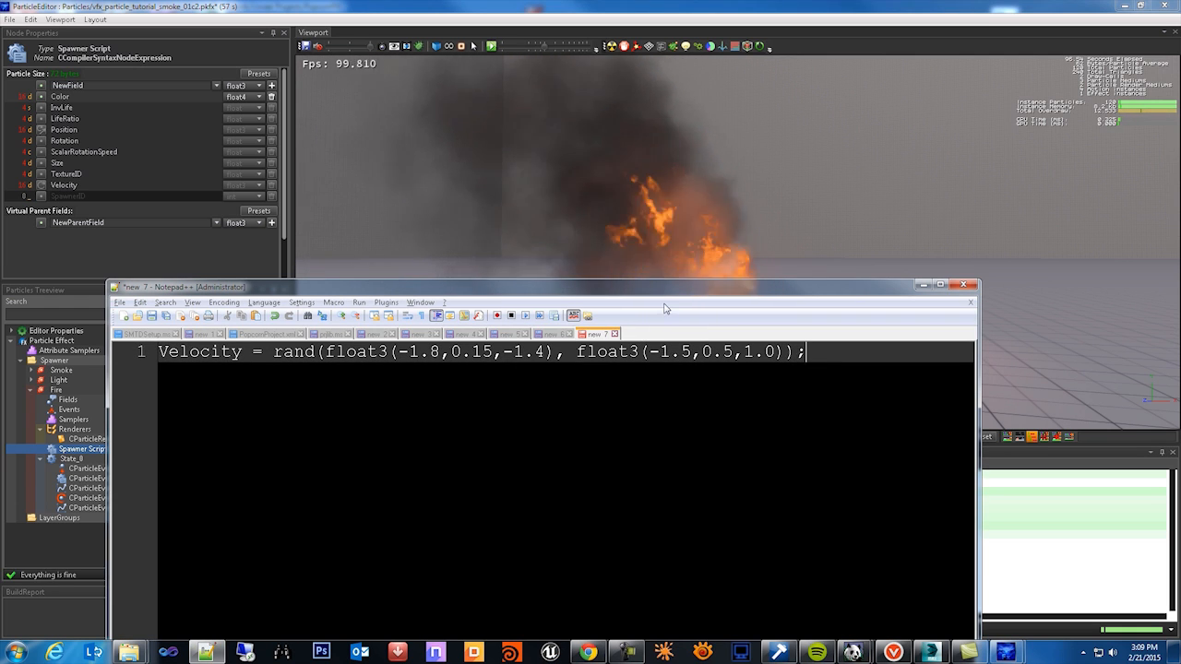
drag(664, 287, 768, 359)
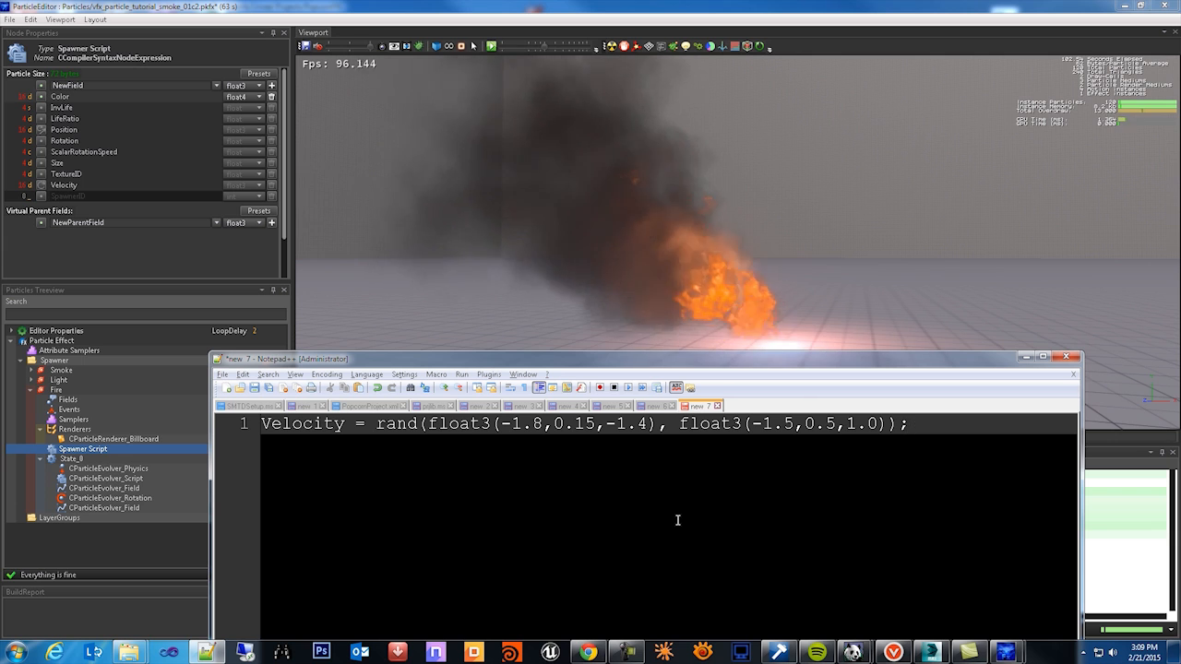
click(1027, 358)
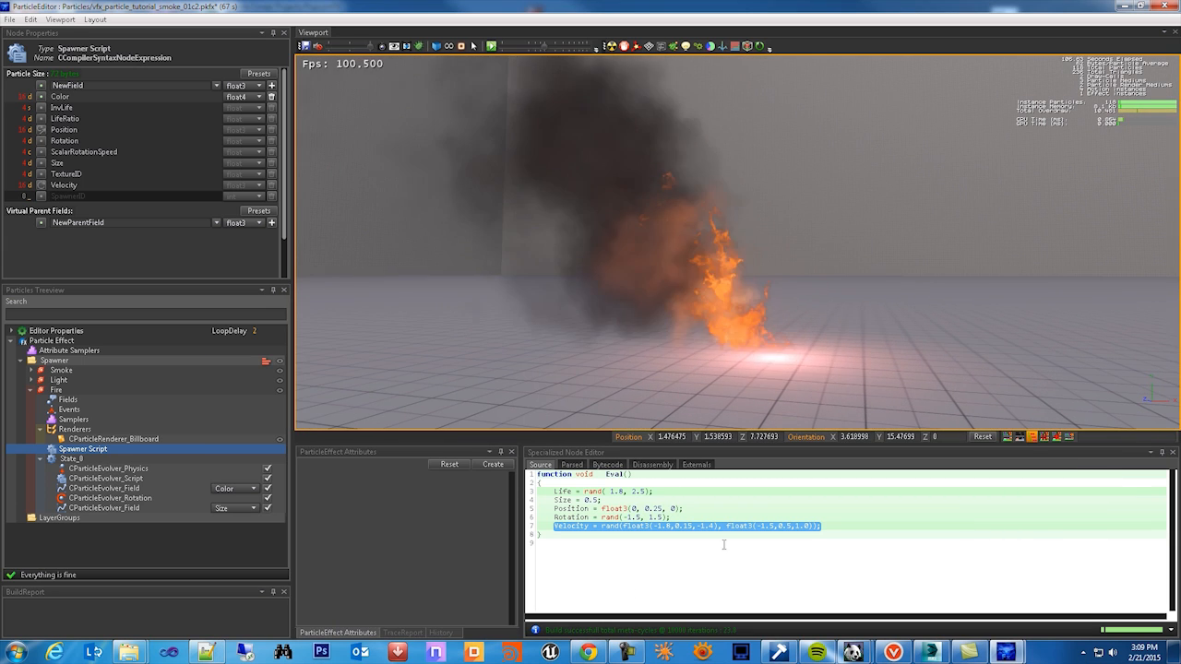
- Change the Fire layer's velocity to "Velocity = rand(float3(-1.2,0.15,-1.2), float3(-1.2,0.5,1.0));" in its Spawner Script
click(688, 538)
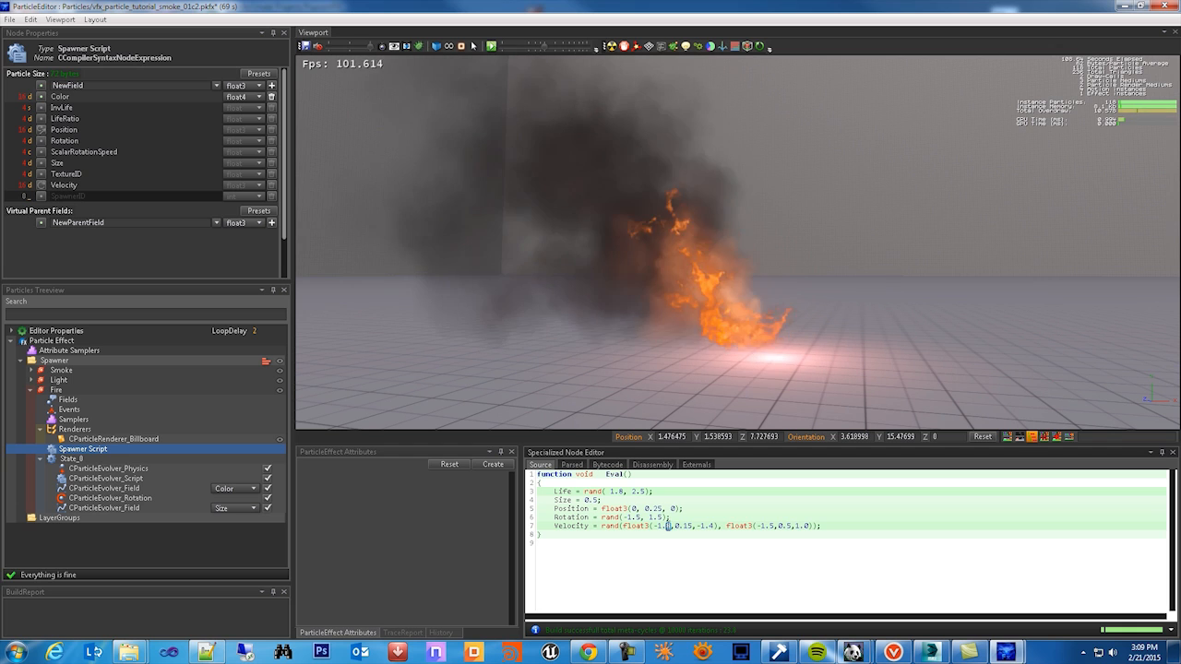
text(2)
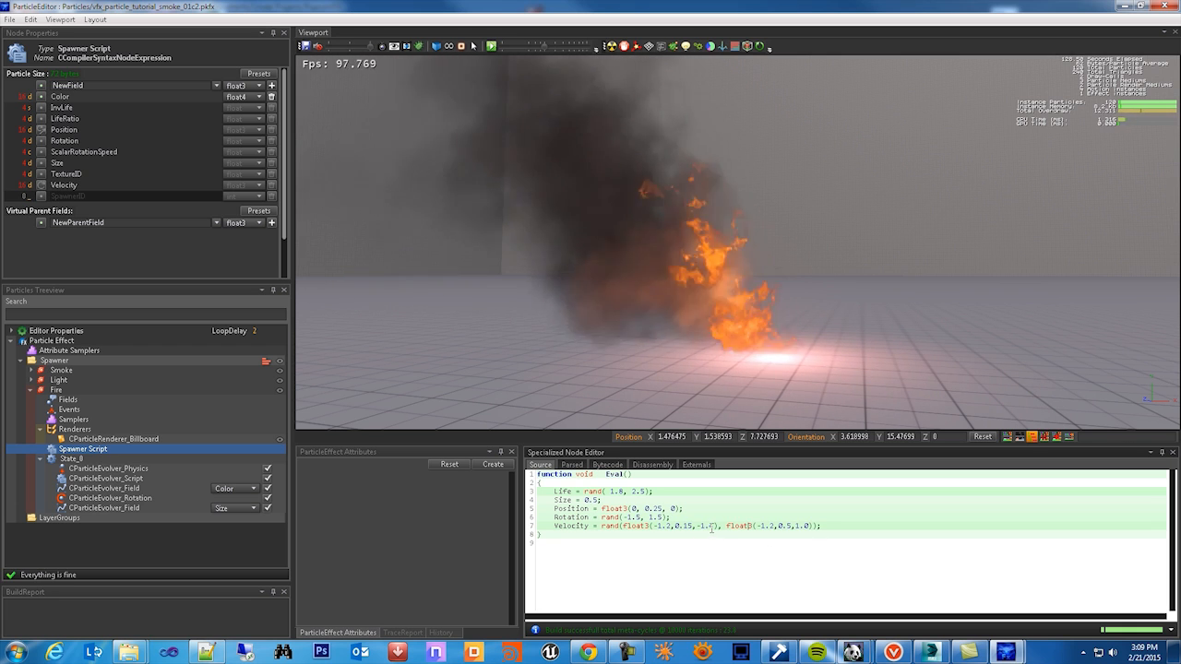
click(713, 560)
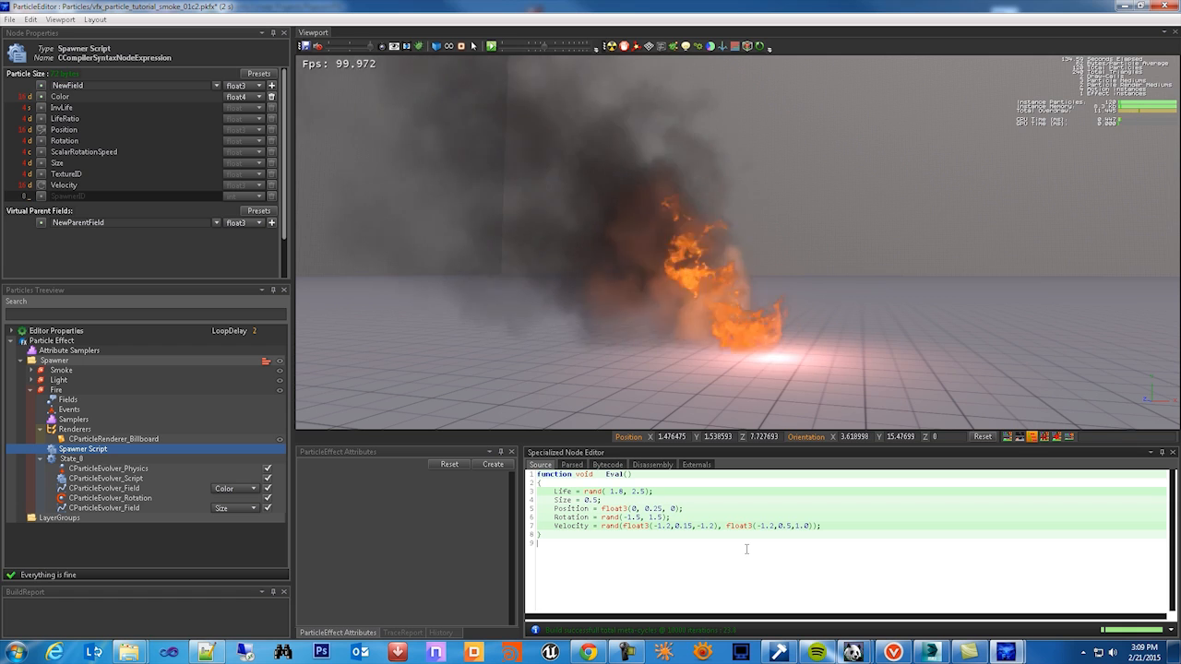
- Examine the moving flames from another angle and closer up, and collapse the Fire layer
click(783, 320)
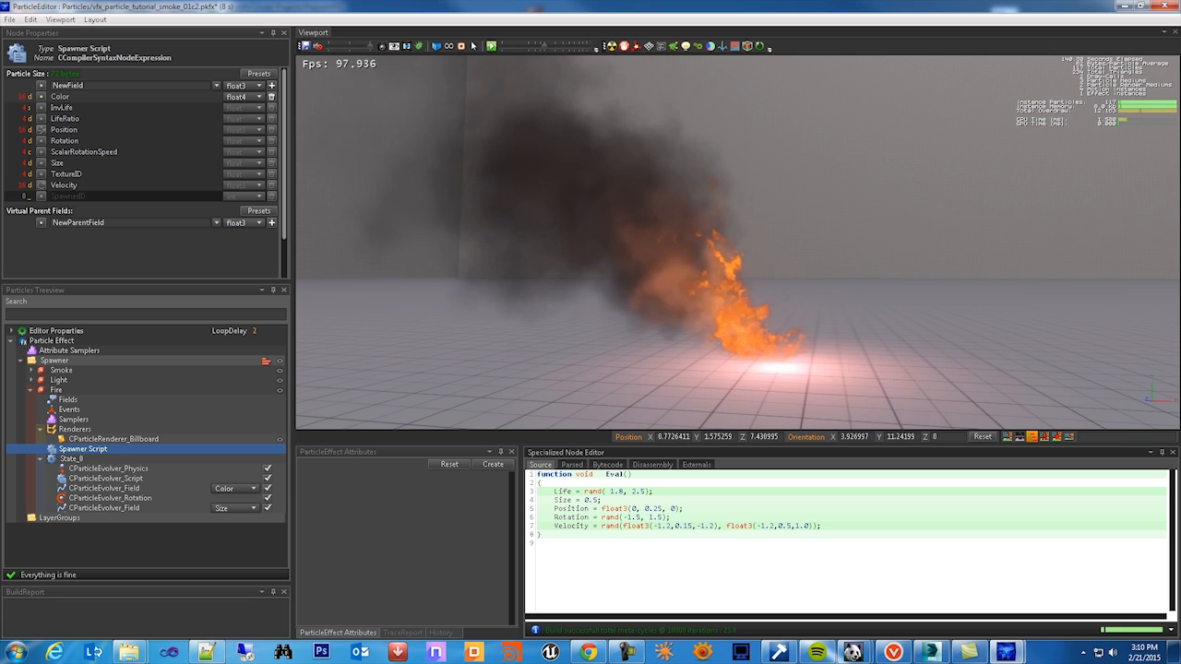
click(666, 526)
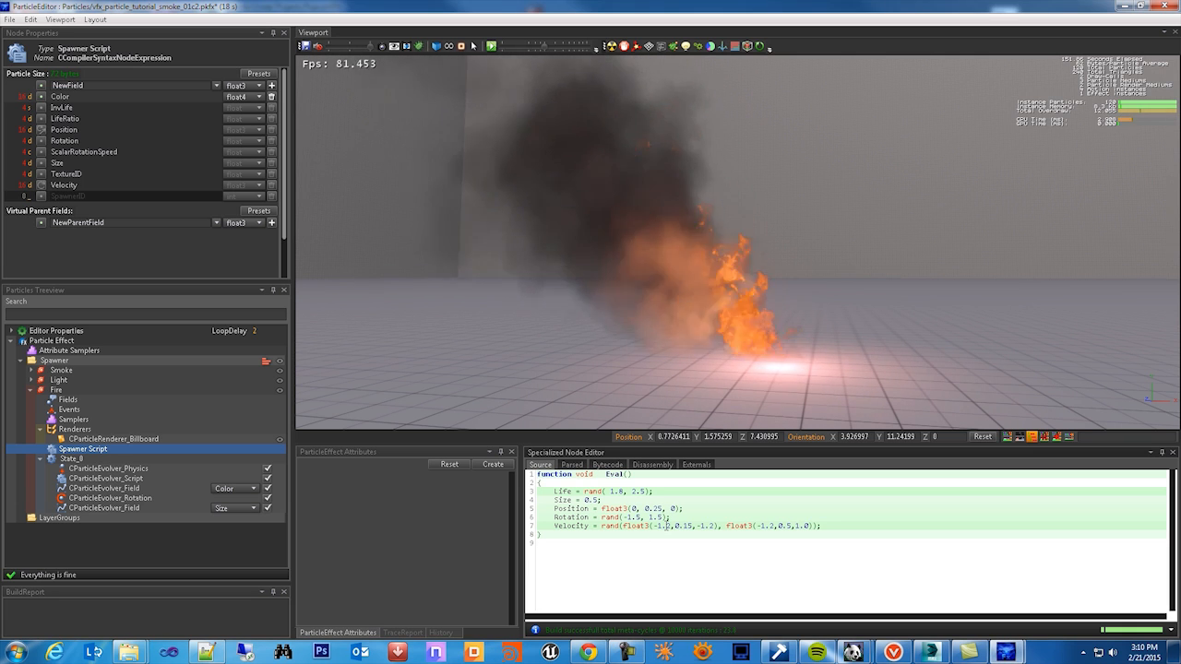
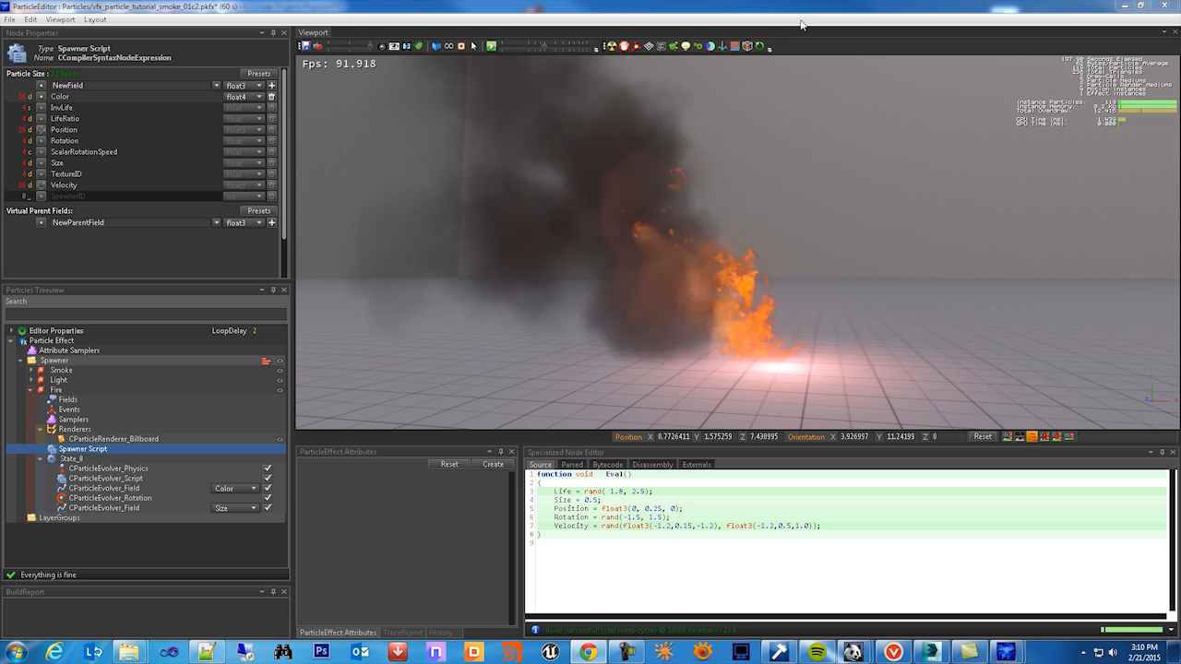
alt+right_drag(756, 346, 779, 341)
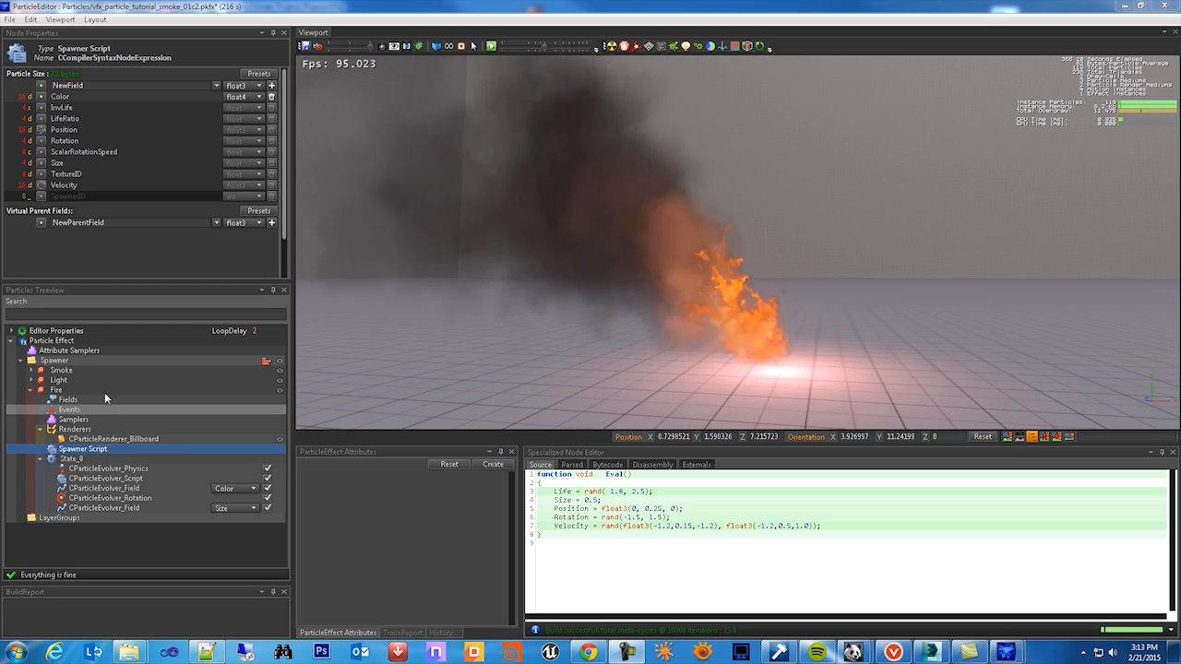
double_click(53, 391)
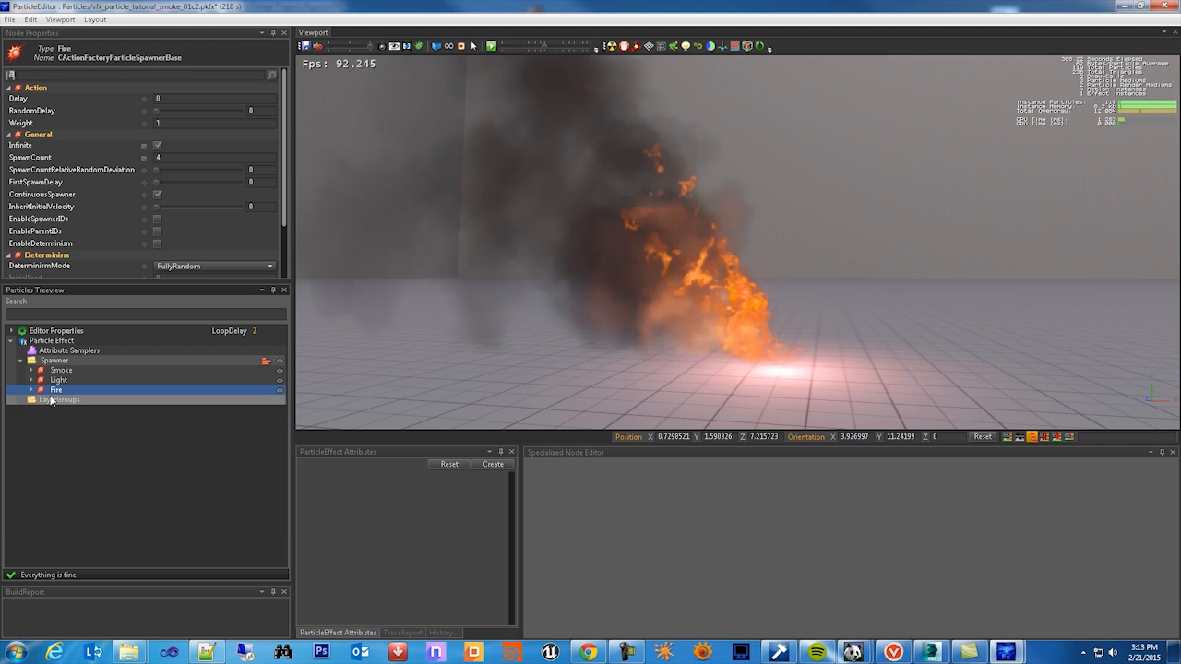
- Add a CParticleSamplerProceduralTurbulence sampler to the Smoke layer and open its properties
click(35, 371)
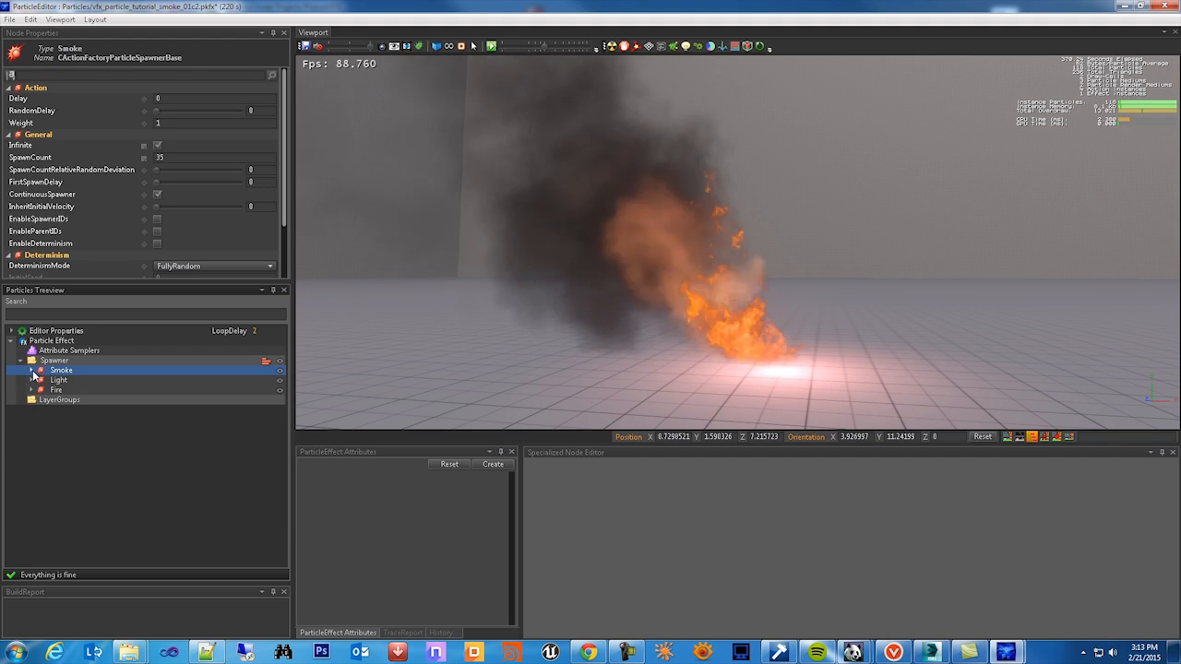
click(32, 370)
click(74, 399)
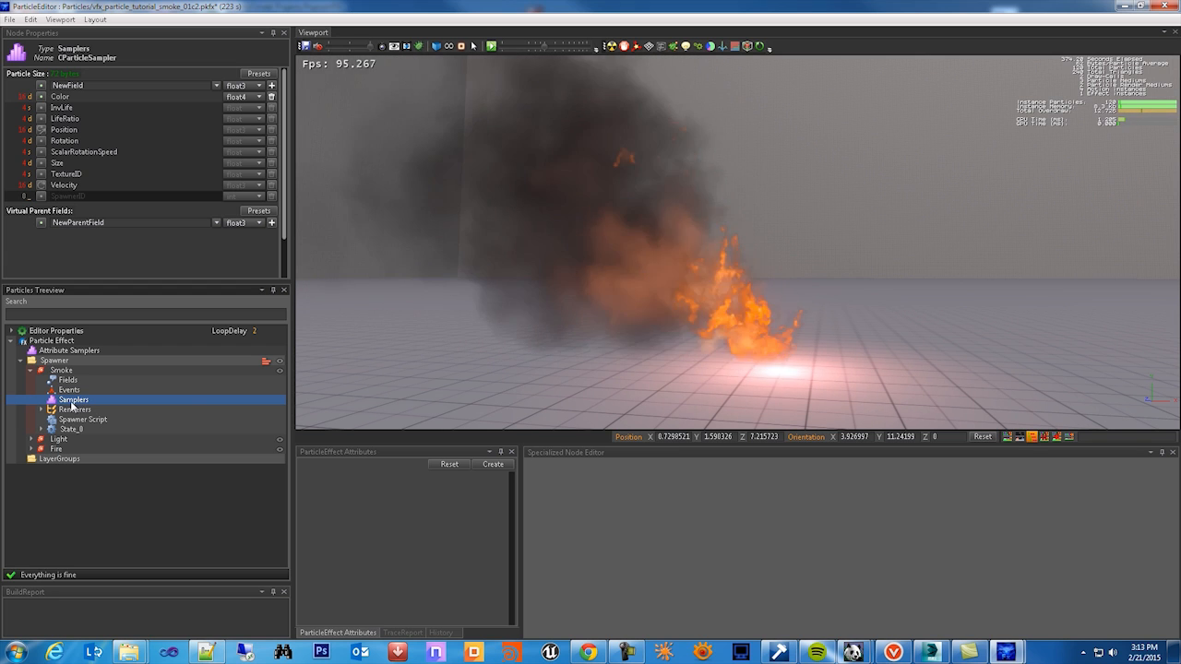
right_click(72, 404)
mouse_move(145, 452)
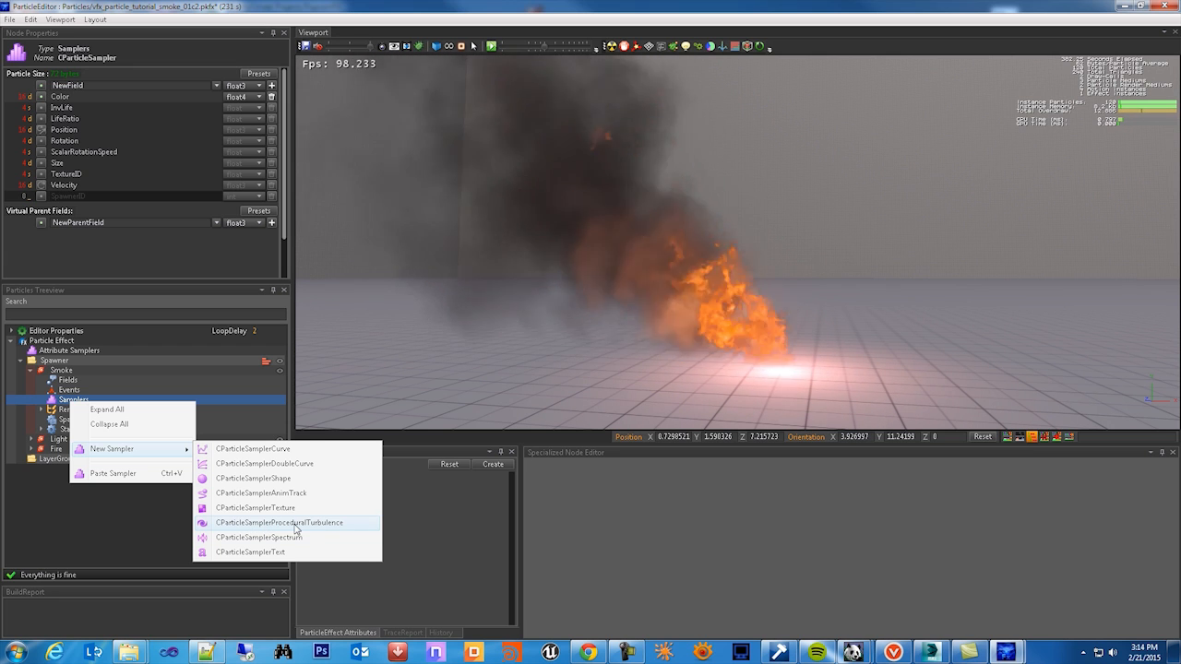
click(295, 524)
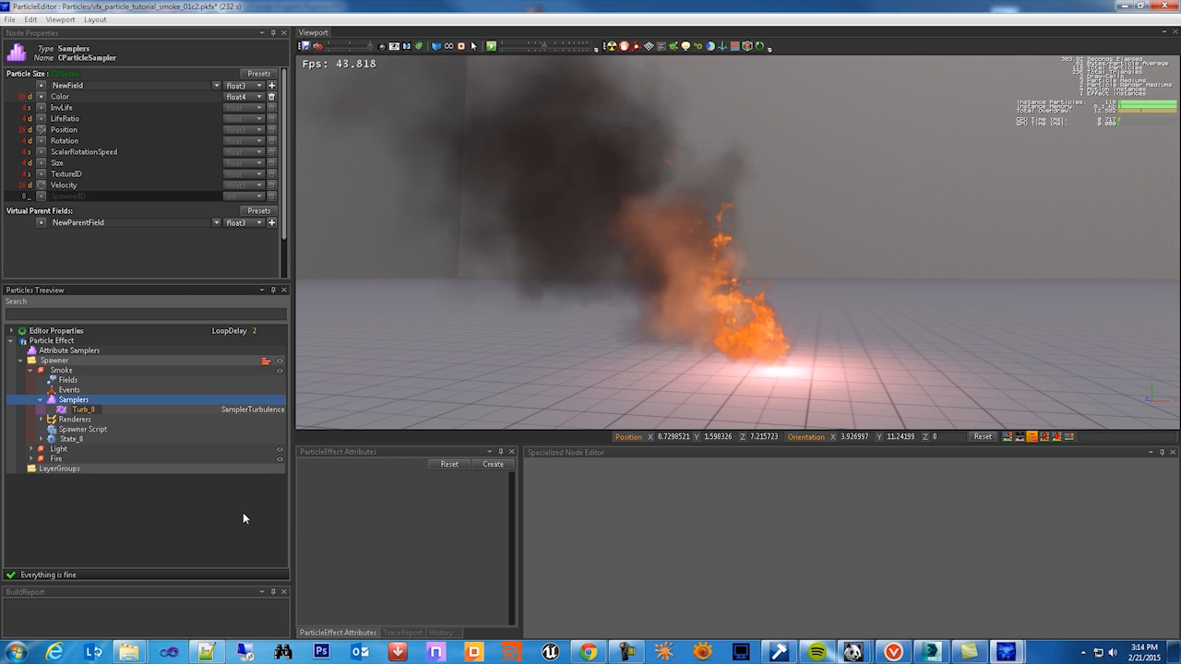
click(89, 416)
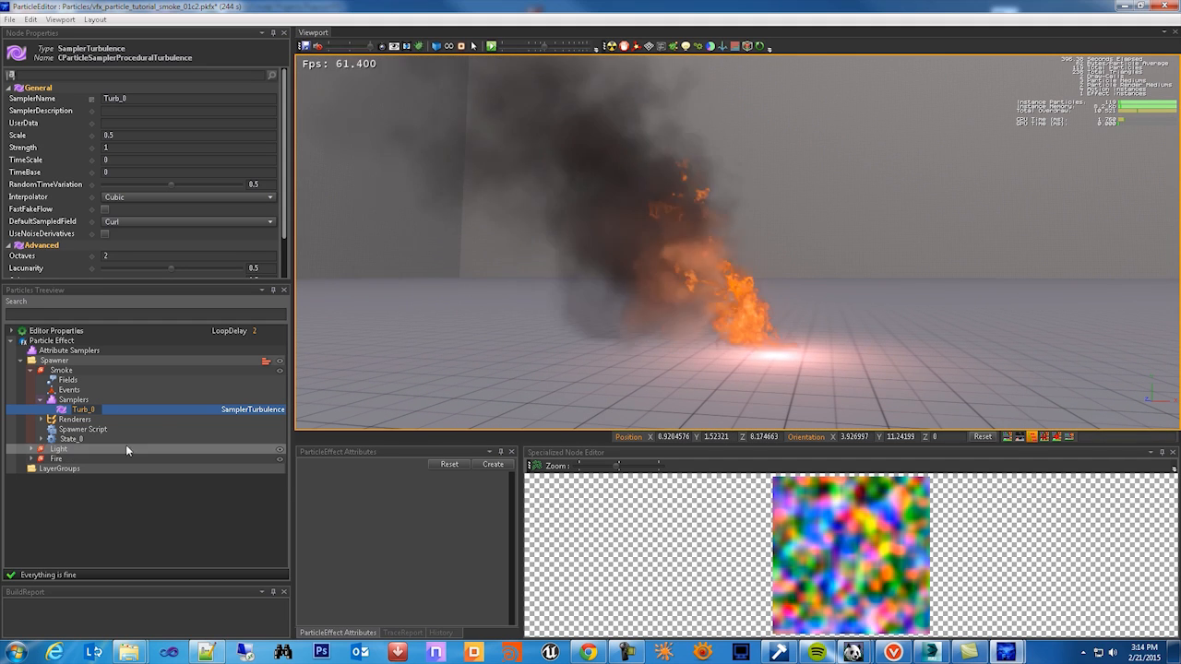
- Set the VelocityFieldSampler of the Smoke layer's CParticleEvolver_Physics to Turb_0 and examine the smoke from a slightly different angle
click(40, 439)
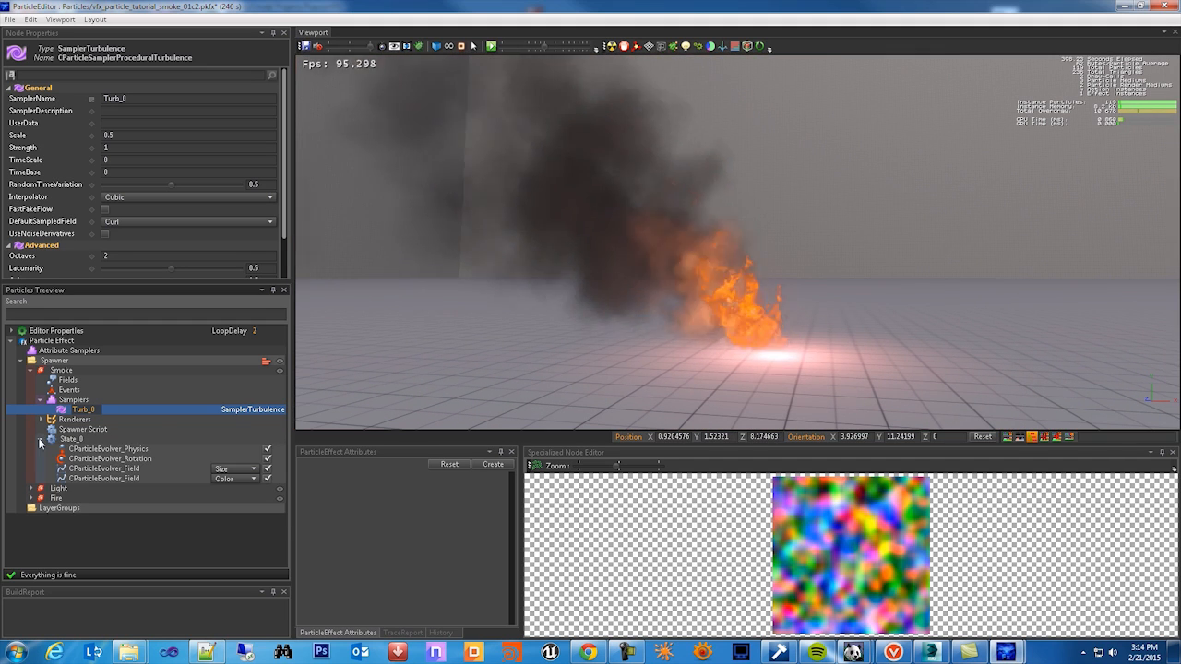
click(115, 450)
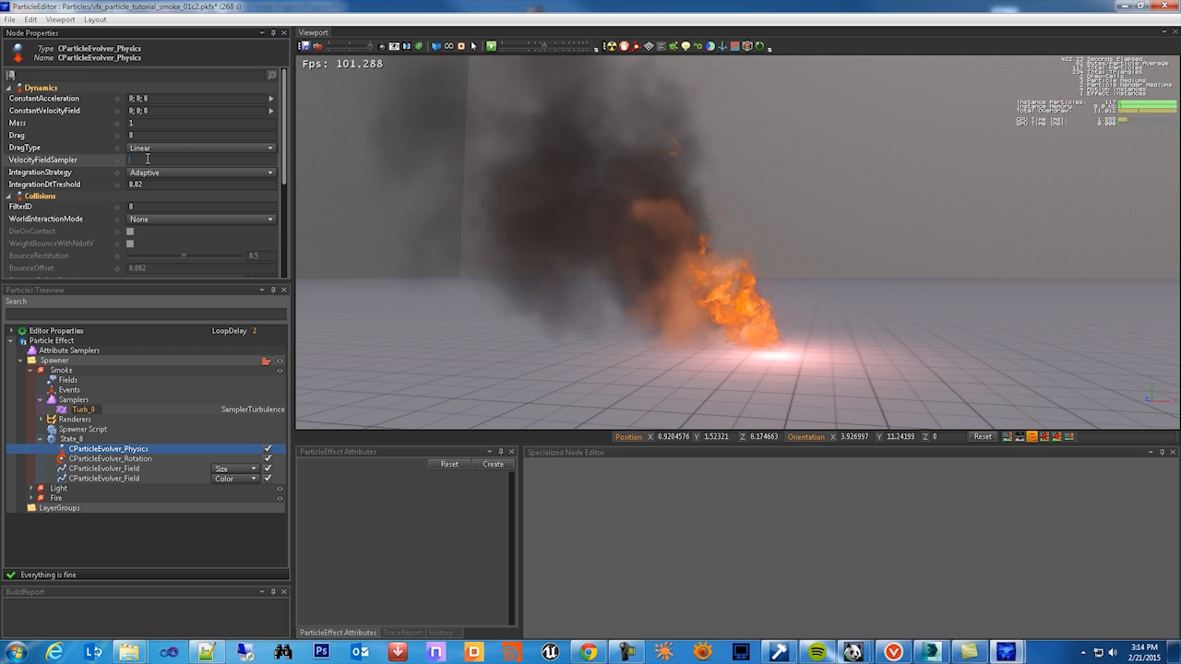
text(Turb_0)
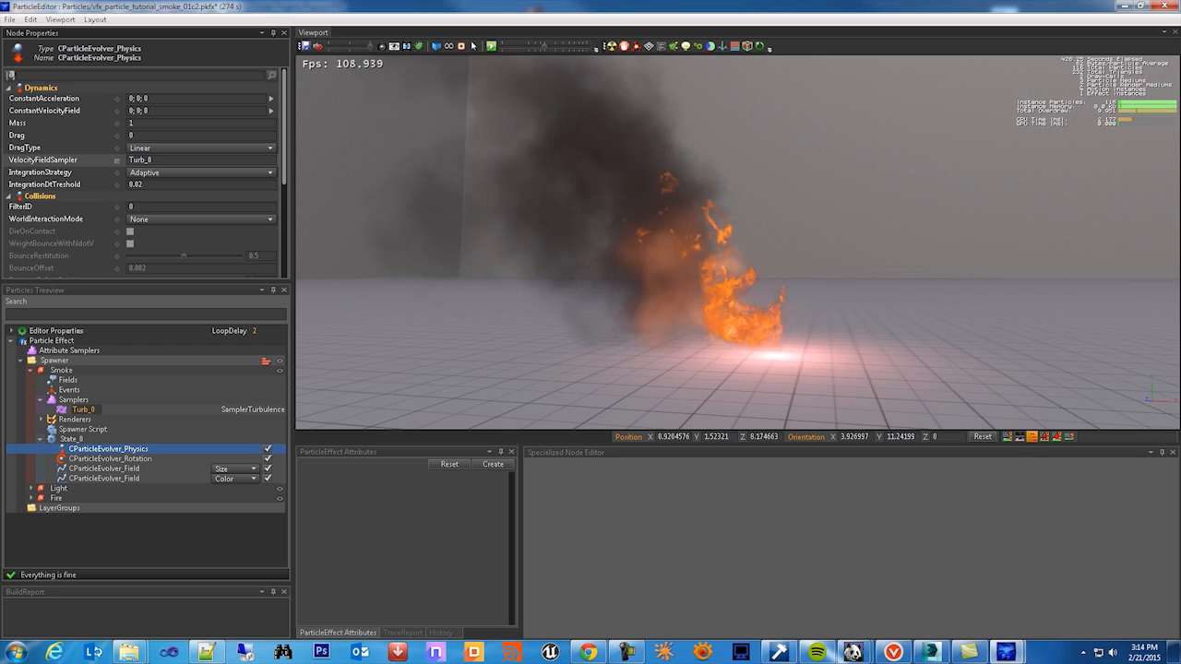
alt+right_drag(693, 329, 682, 426)
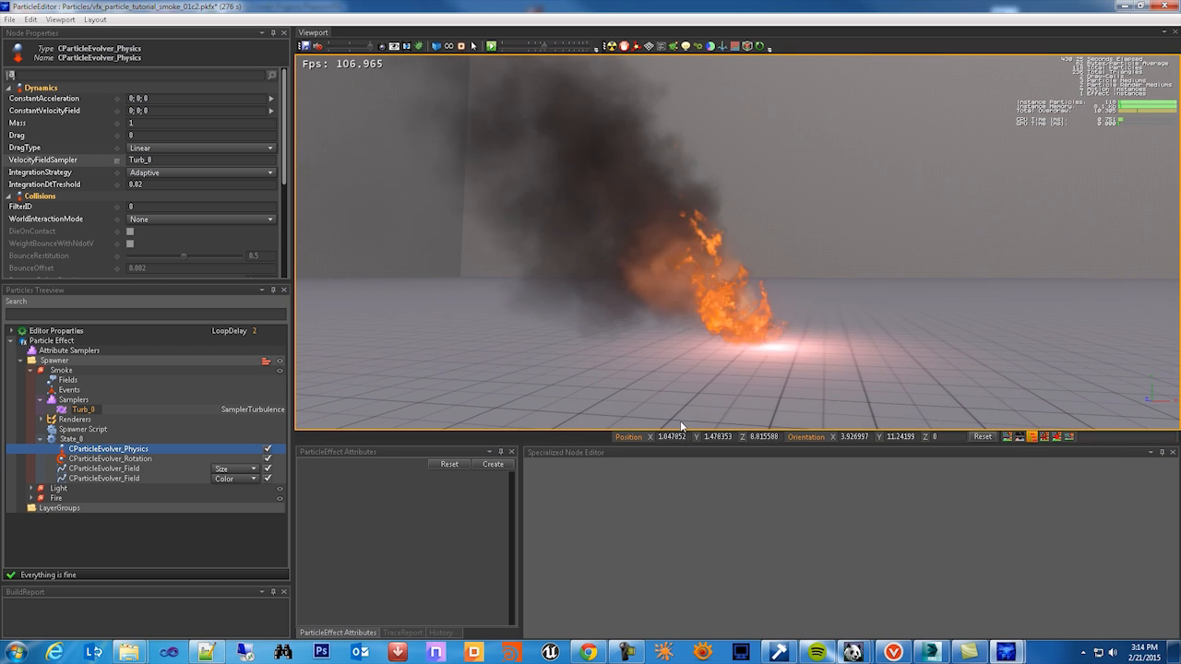
mouse_move(581, 369)
alt+mouse_down()
mouse_move(672, 373)
mouse_move(567, 381)
alt+mouse_up()
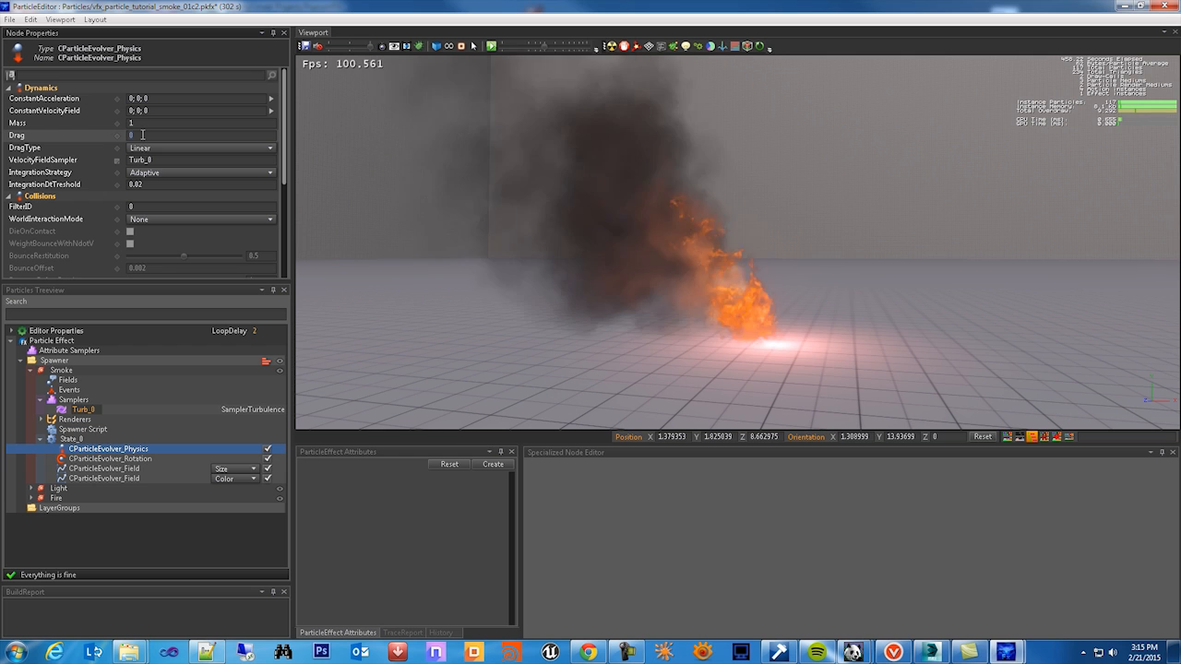
- Try a Strength of 50 and a lower one of 20 for the Smoke layer's Turb_0 turbulence sampler
click(89, 411)
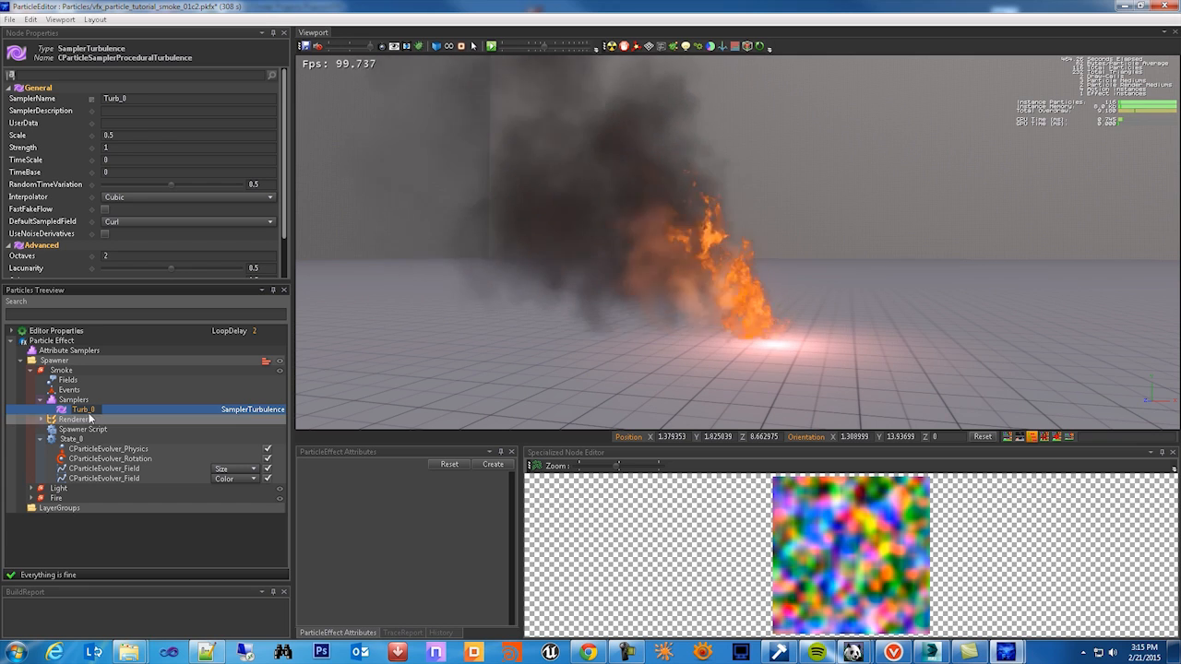
click(129, 139)
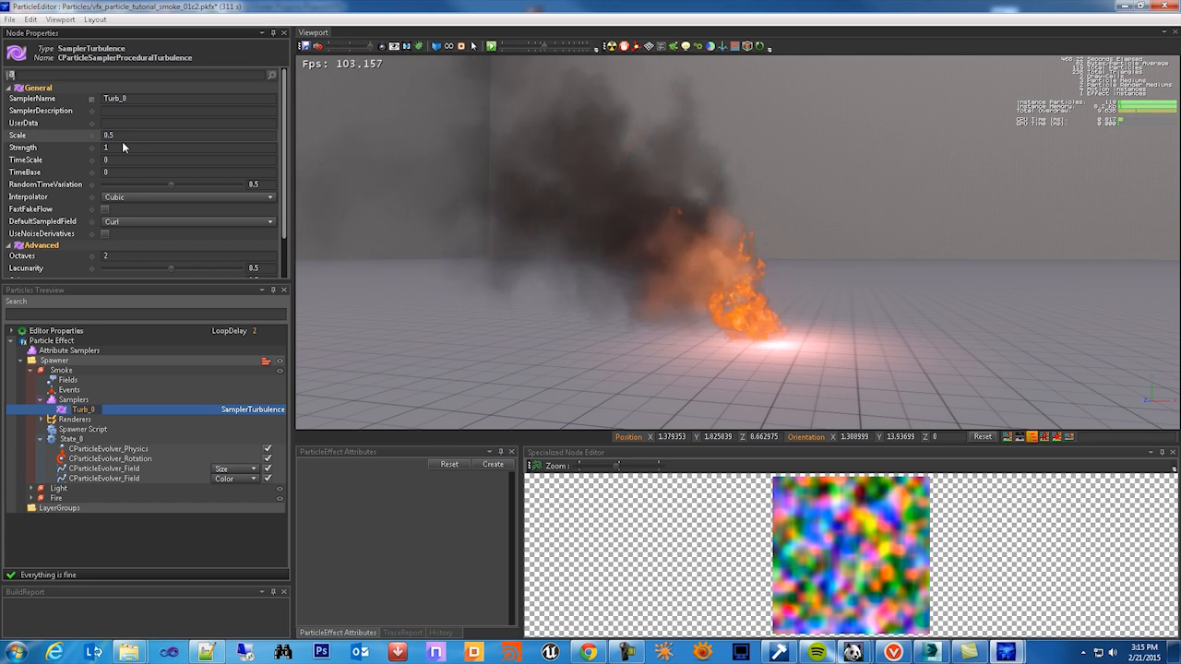
click(122, 146)
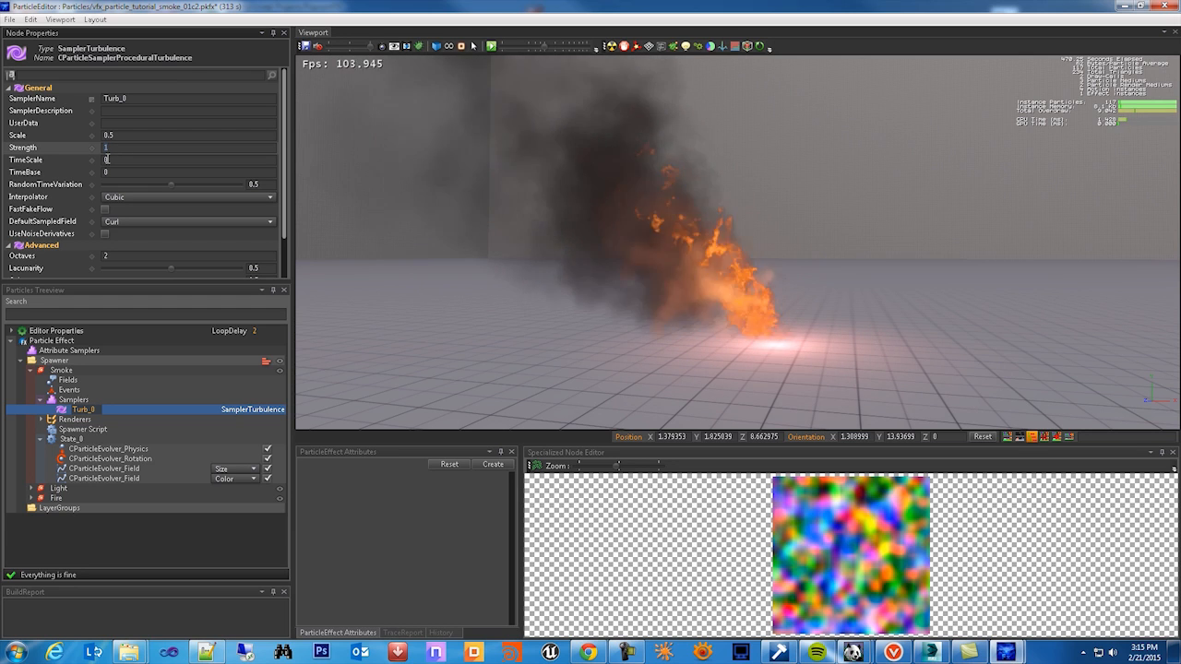
text(2)
key(Return)
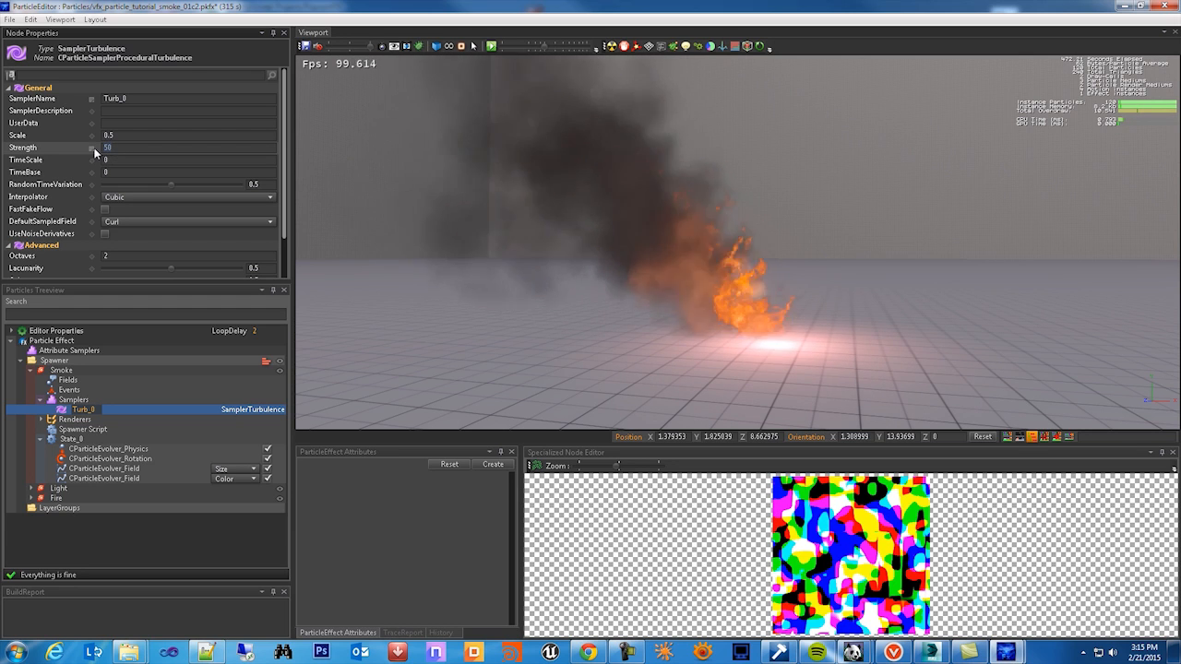
text(0)
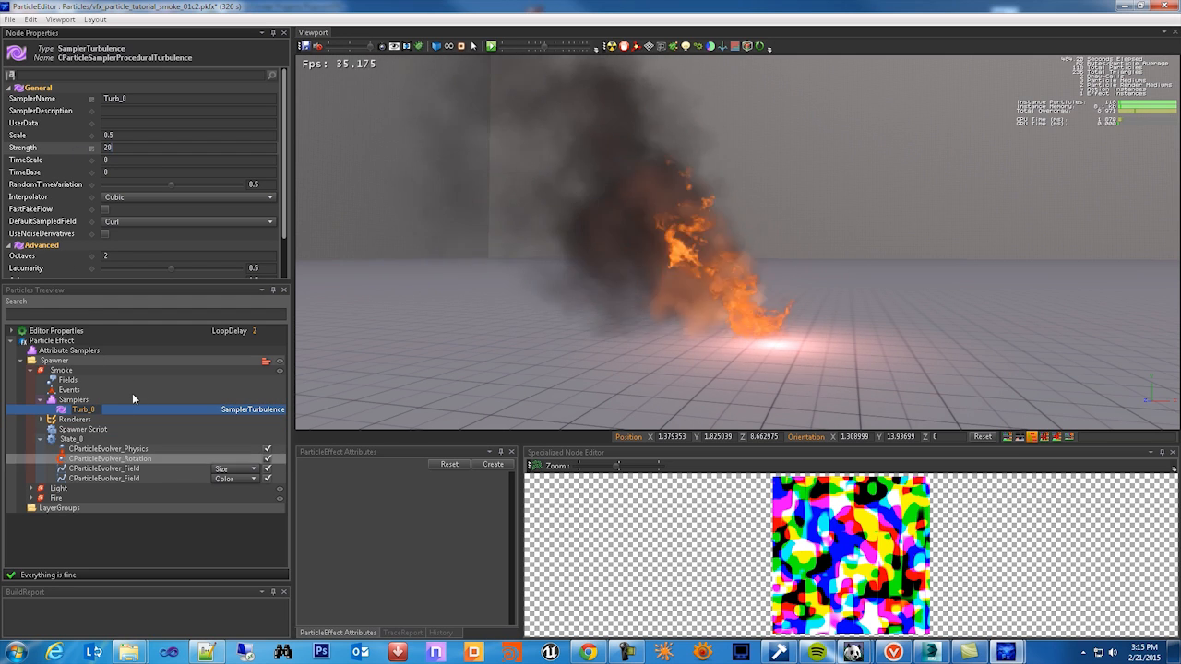
- Set Drag to 0.2 in the Smoke layer's CParticleEvolver_Physics
click(102, 450)
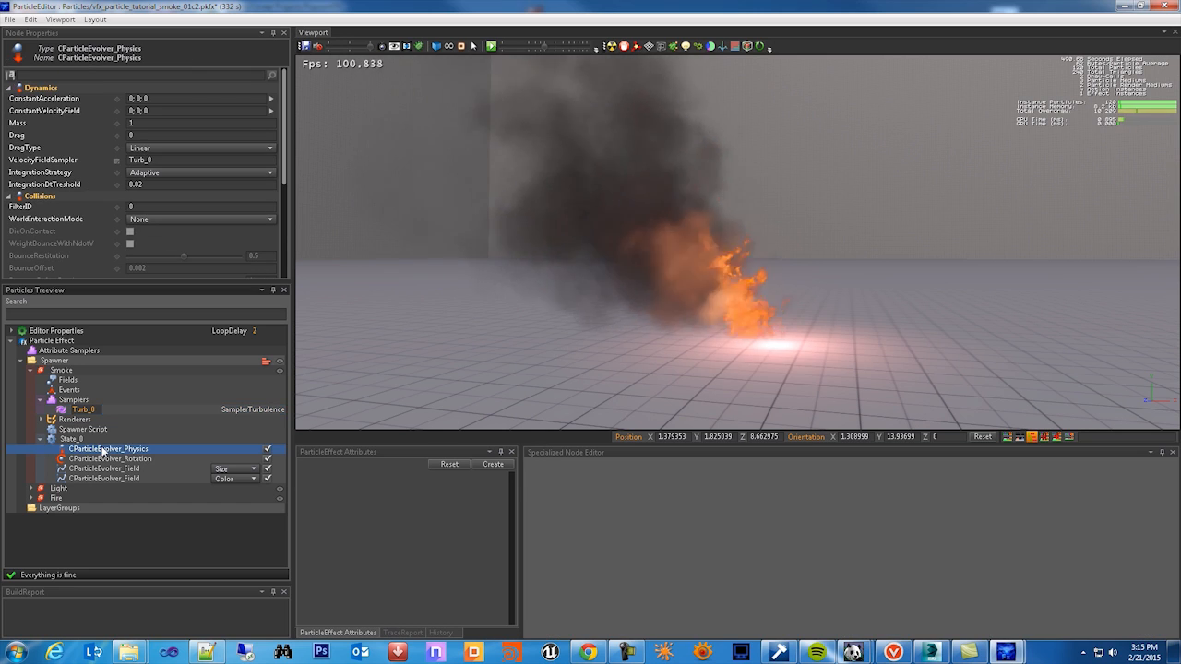
click(139, 135)
text(.2)
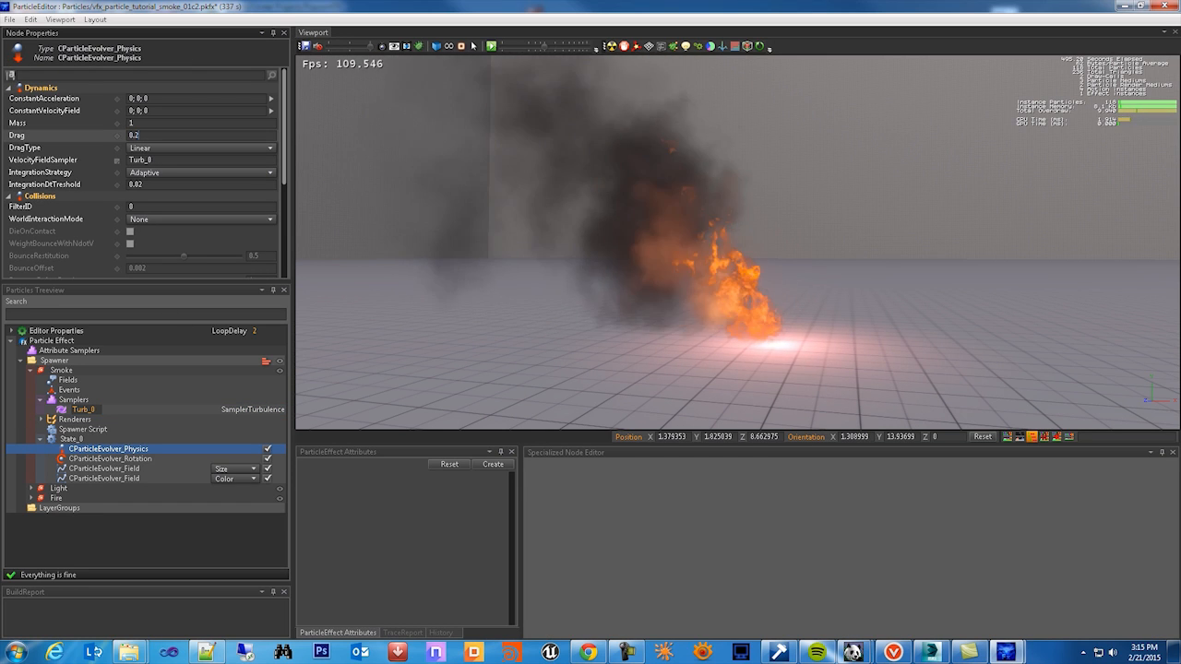
key(Return)
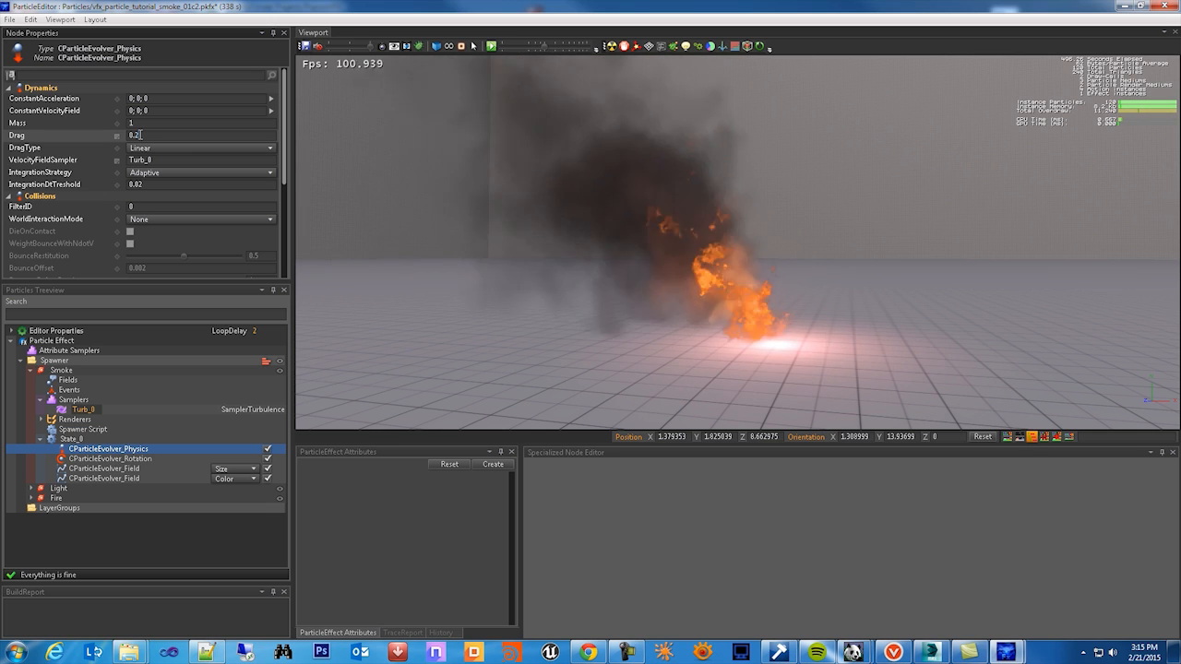
- Try a Strength of 50 for the Smoke layer's Turb_0 sampler and examine the smoke's motion from farther away
click(80, 410)
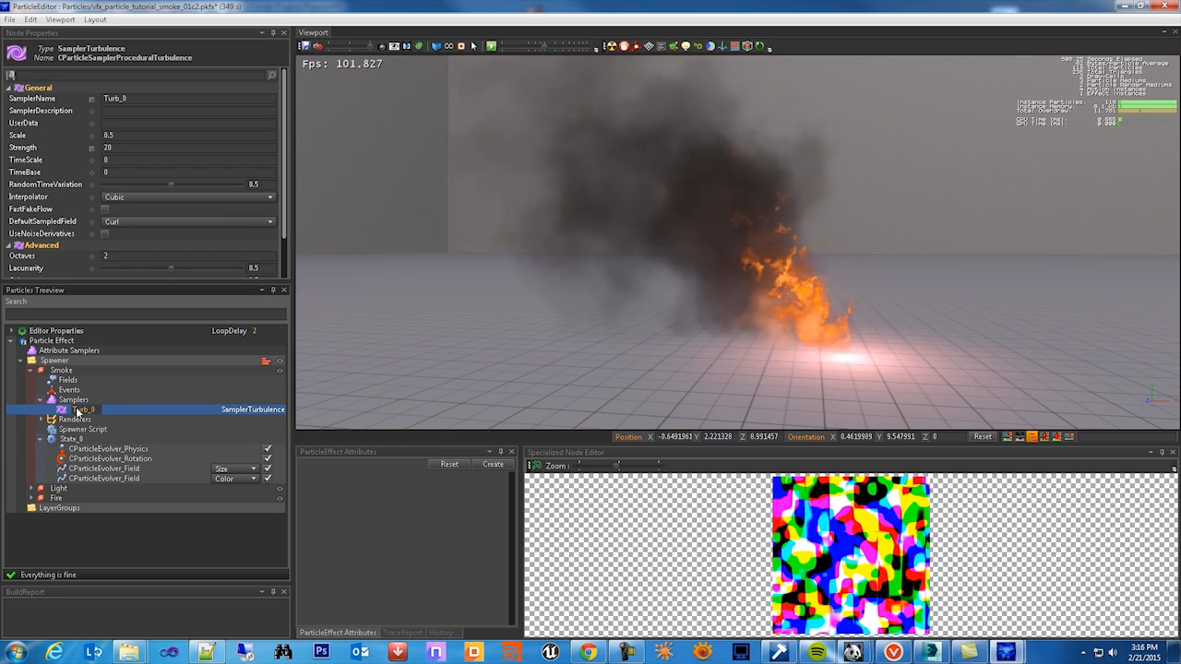
double_click(136, 147)
text(5)
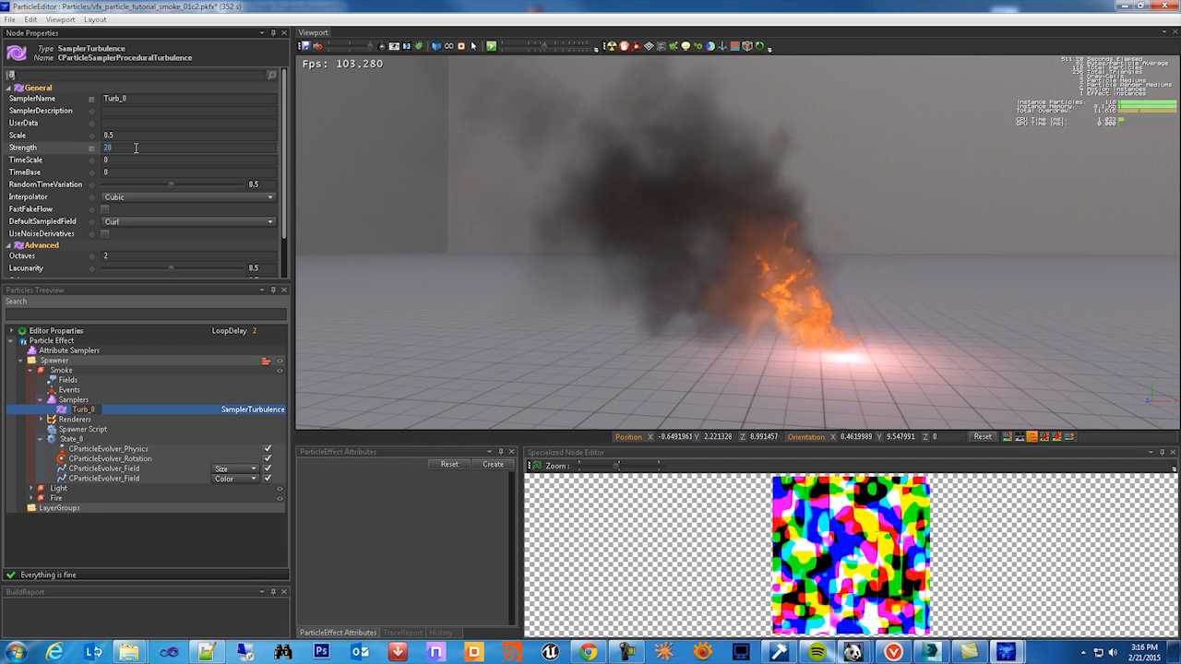
text(0)
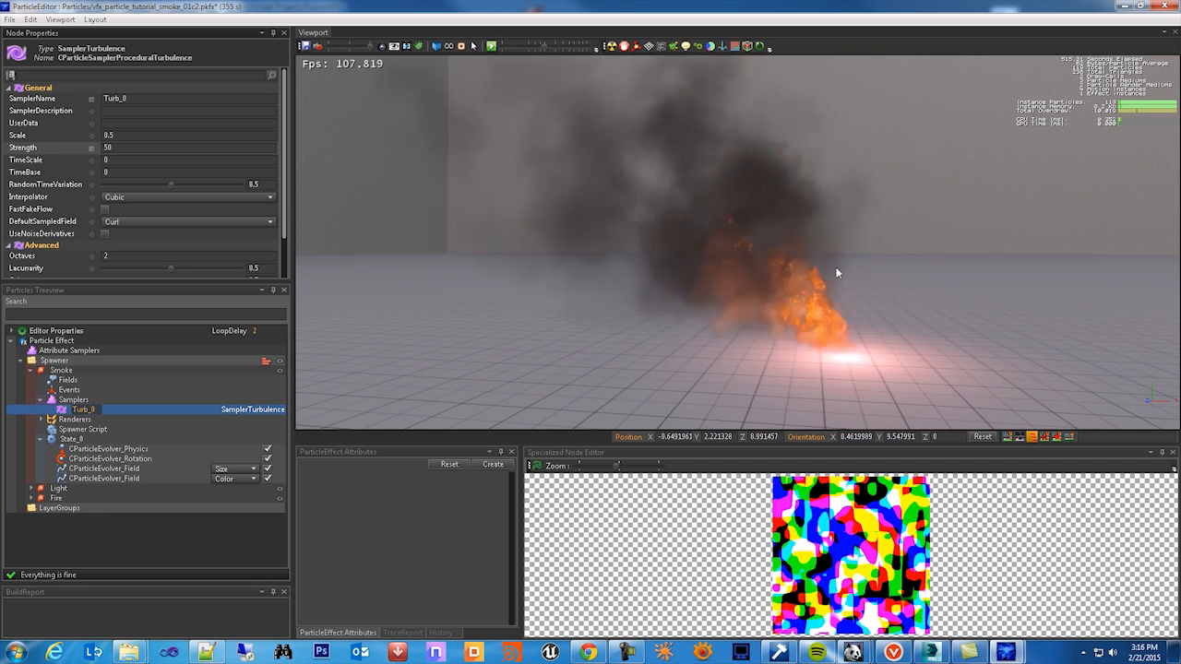
drag(839, 272, 554, 267)
drag(741, 173, 708, 257)
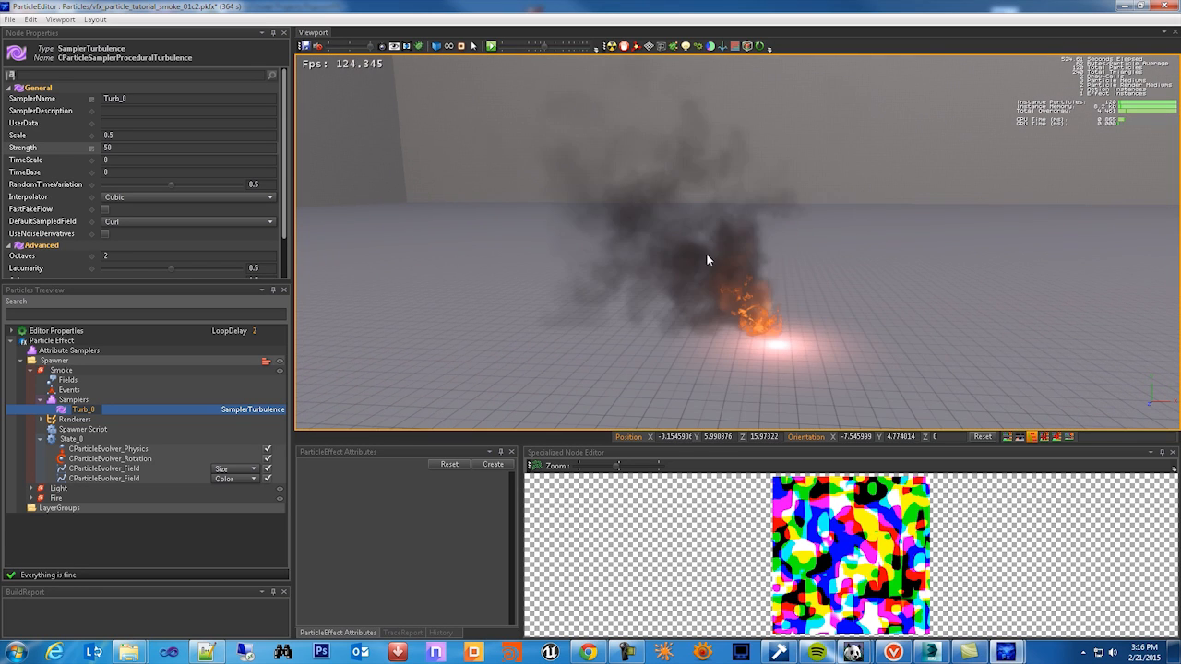
- Set the Strength of the Smoke layer's Turb_0 sampler to 8 and examine the smoke closer up
double_click(111, 148)
text(8)
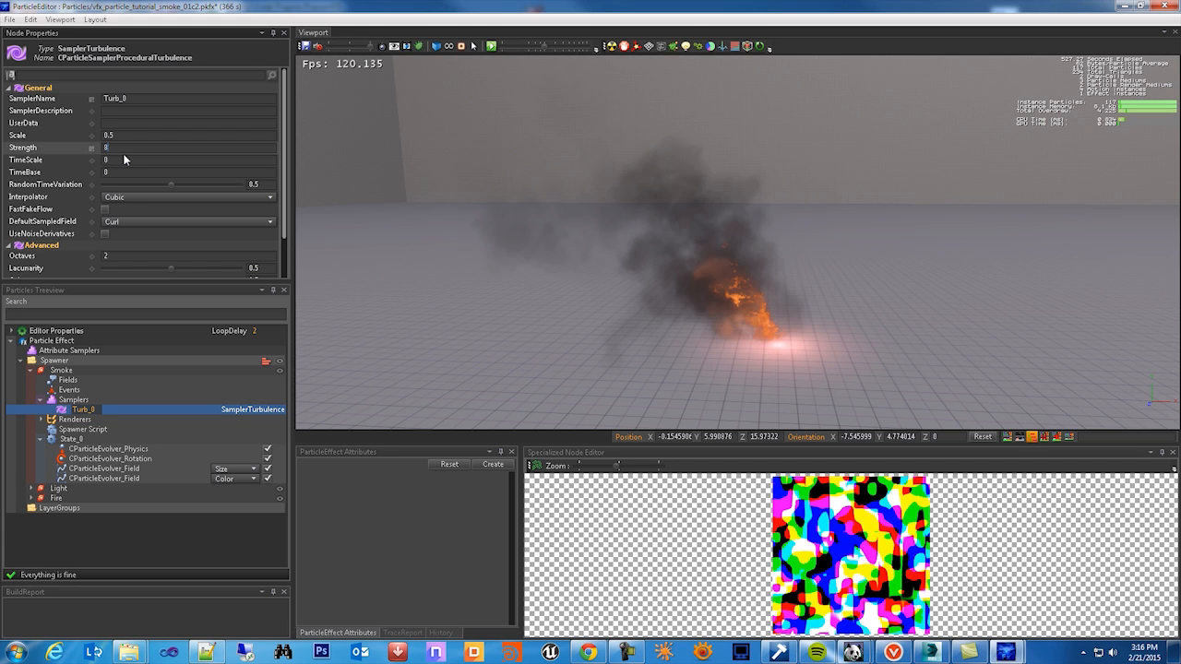
drag(710, 303, 740, 350)
middle_drag(740, 354, 780, 284)
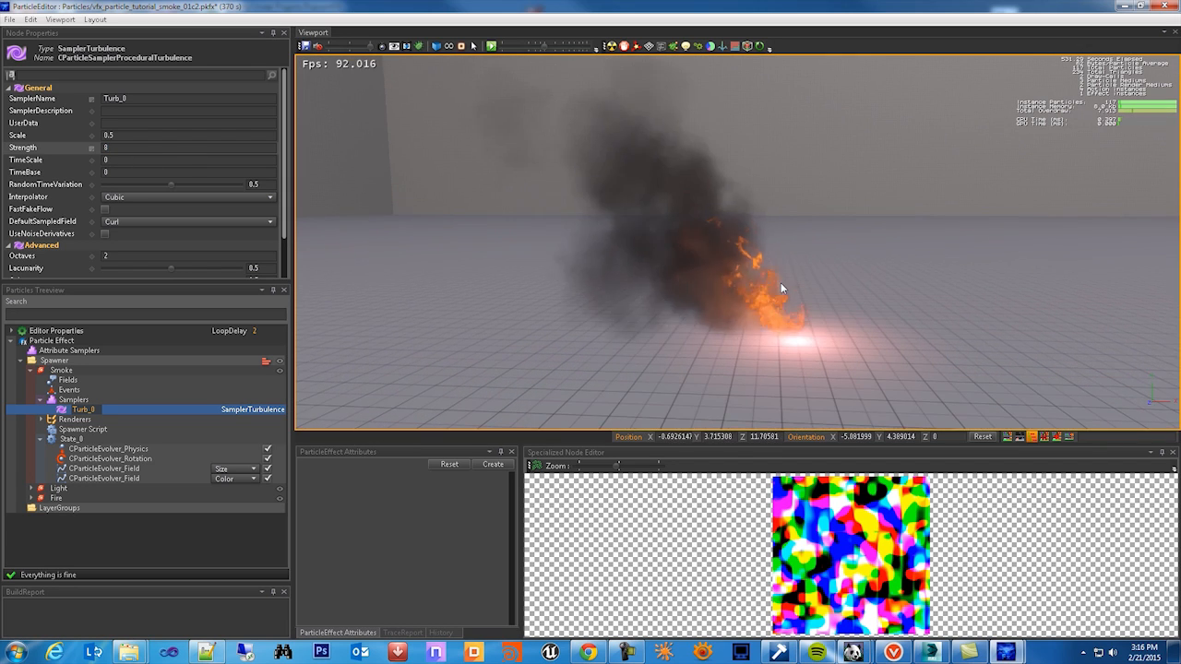
scroll(781, 284, up, 2)
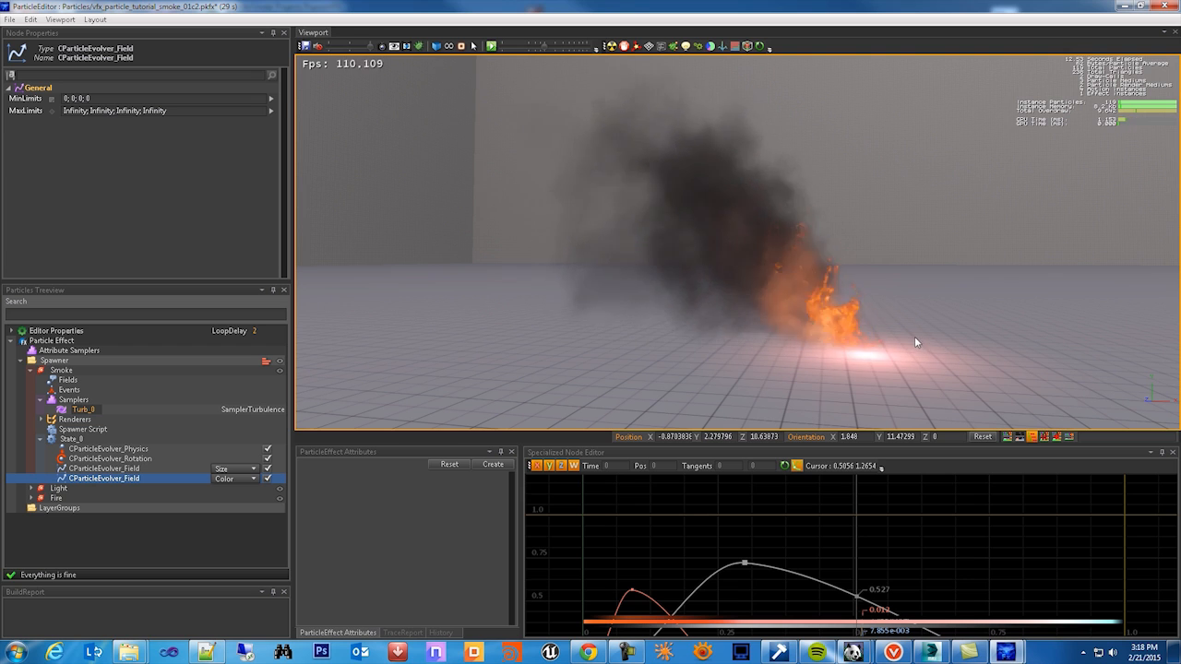
- Reshape the Smoke layer's Size curve with an early point at about time 0.16 and value 1.07
click(119, 469)
click(118, 478)
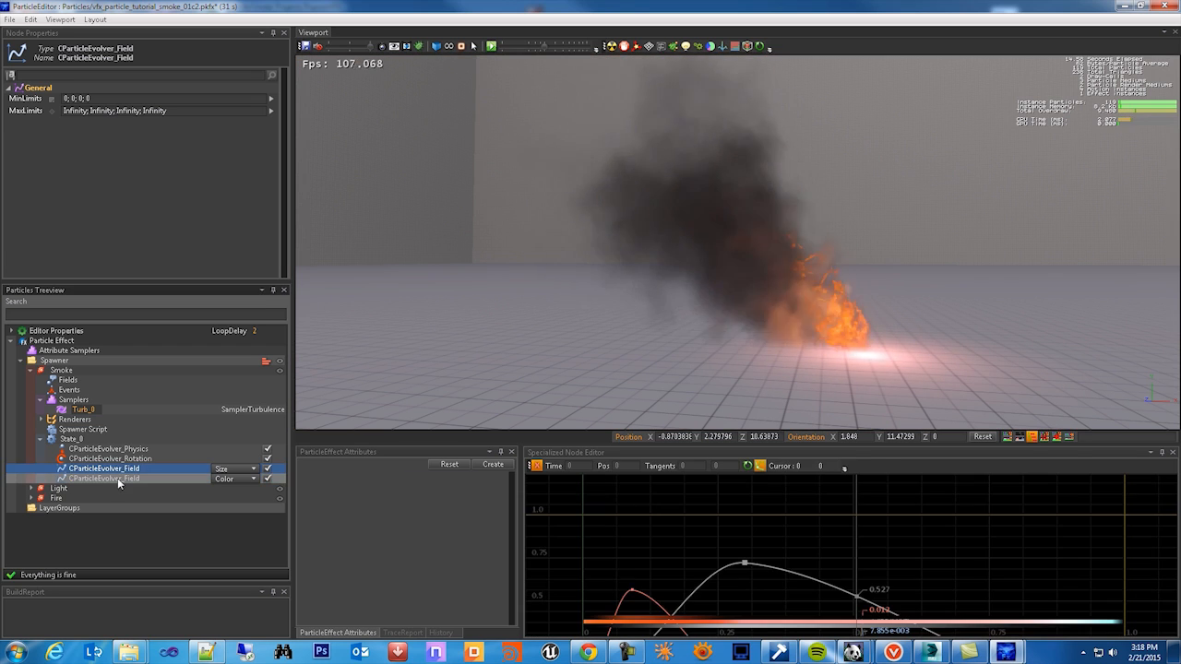
click(118, 470)
drag(640, 524, 668, 549)
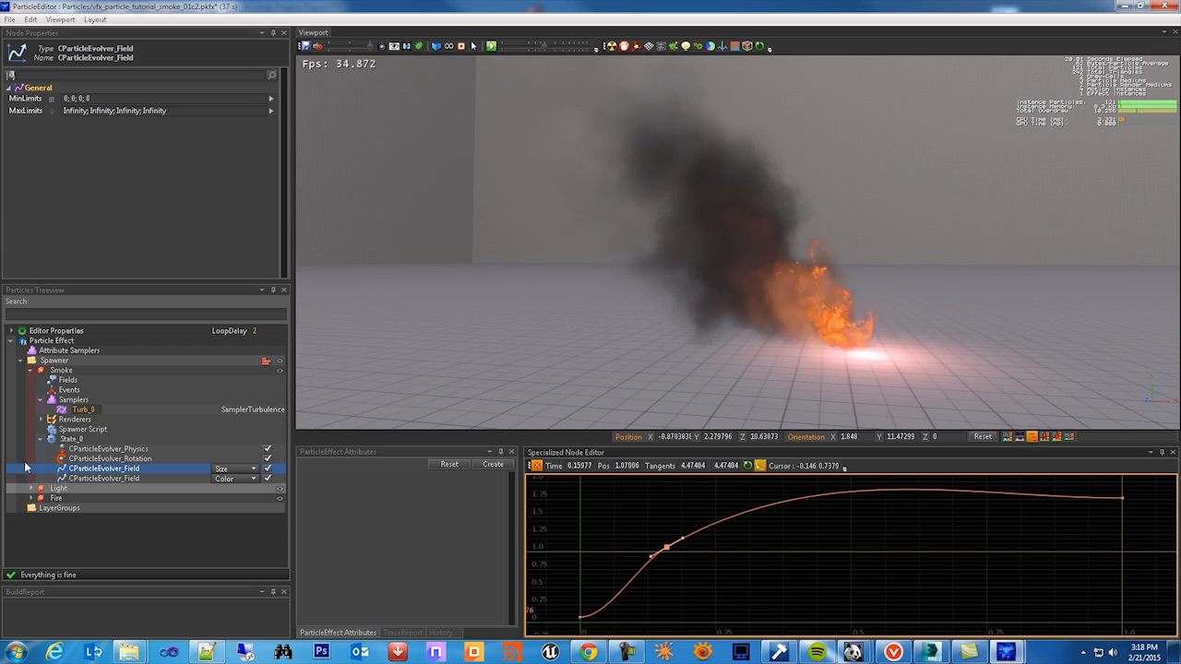
- Collapse the Smoke layer and set the starting tangents of the Fire layer's Color curves to about 8.23
click(32, 372)
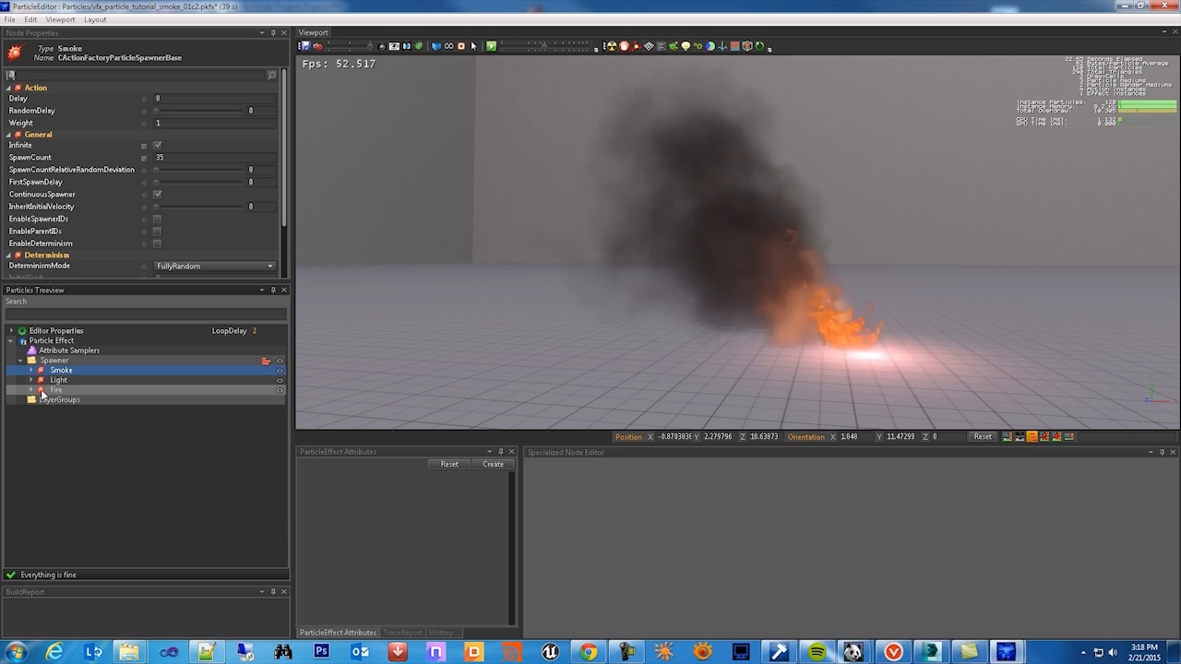
click(32, 390)
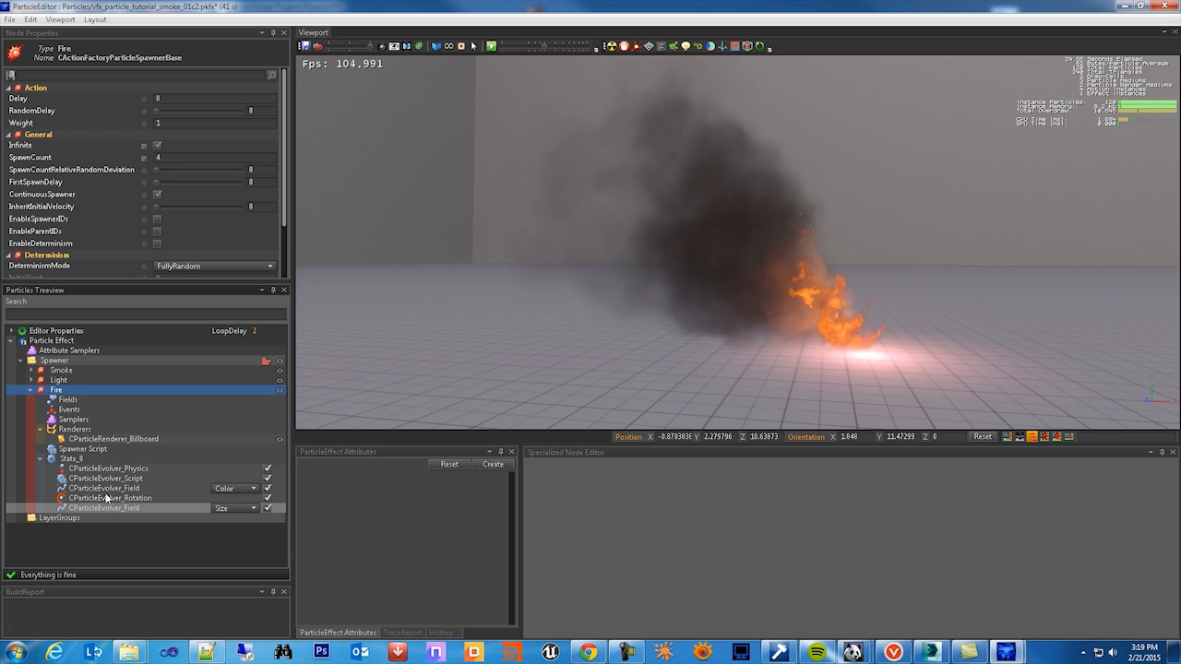
click(103, 490)
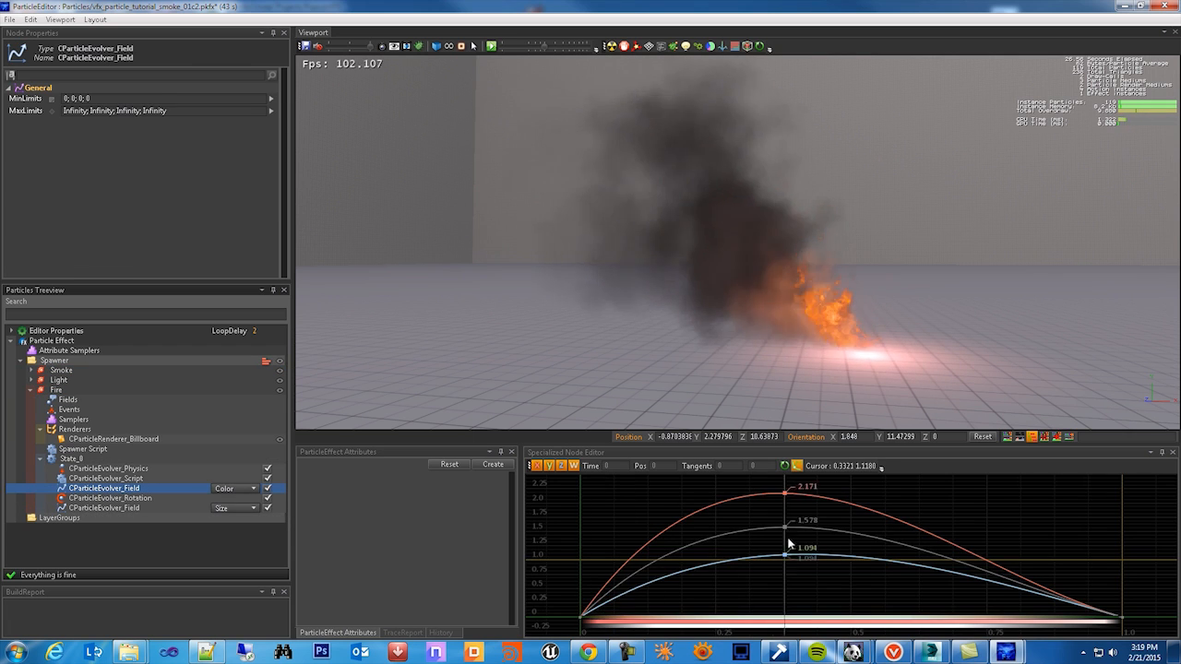
drag(598, 618, 601, 593)
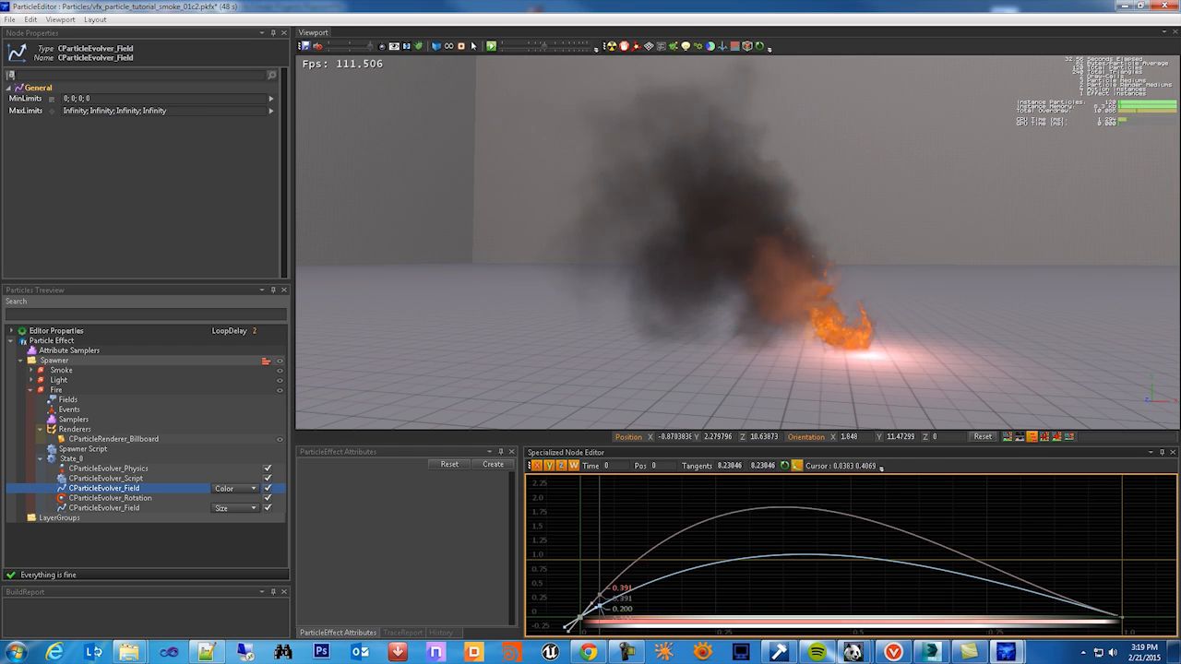
middle_drag(756, 591, 777, 561)
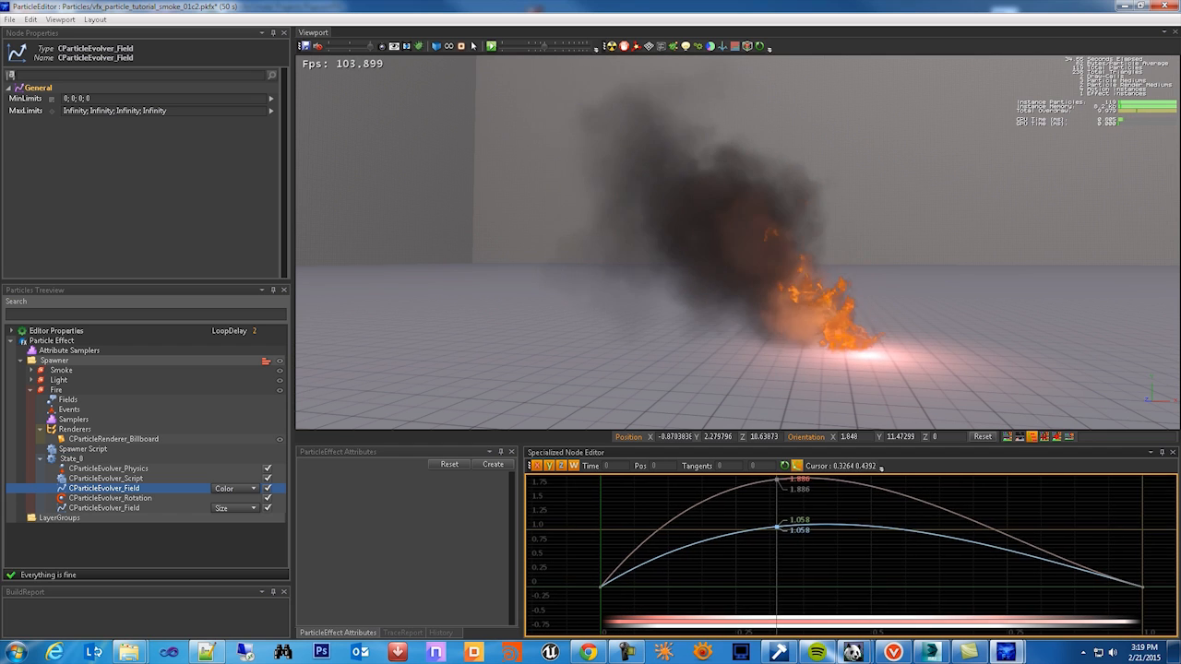
- Isolate the W channel of the Fire layer's Color curves and set its starting tangents to about -0.81
click(105, 509)
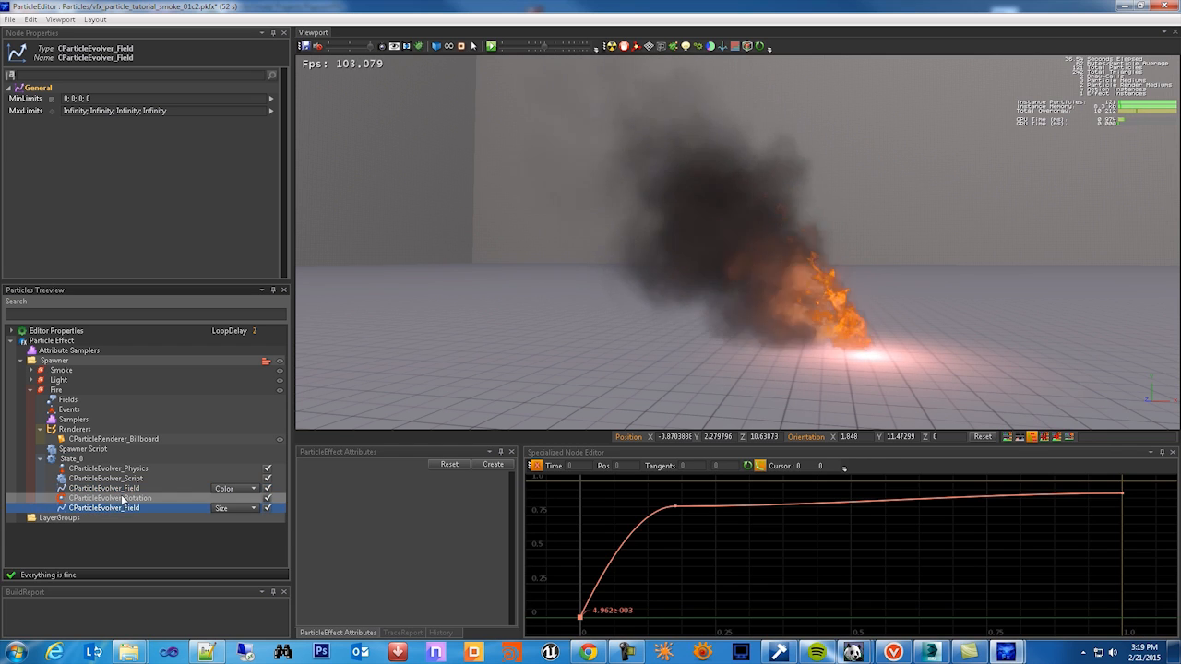
click(120, 489)
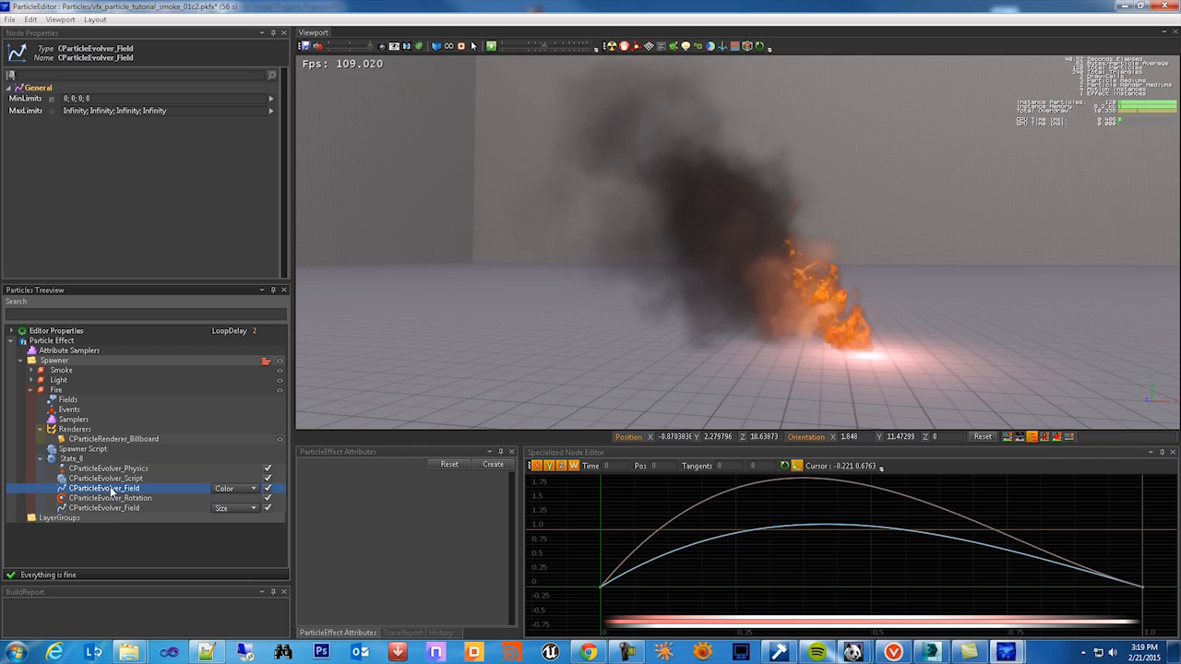
click(563, 467)
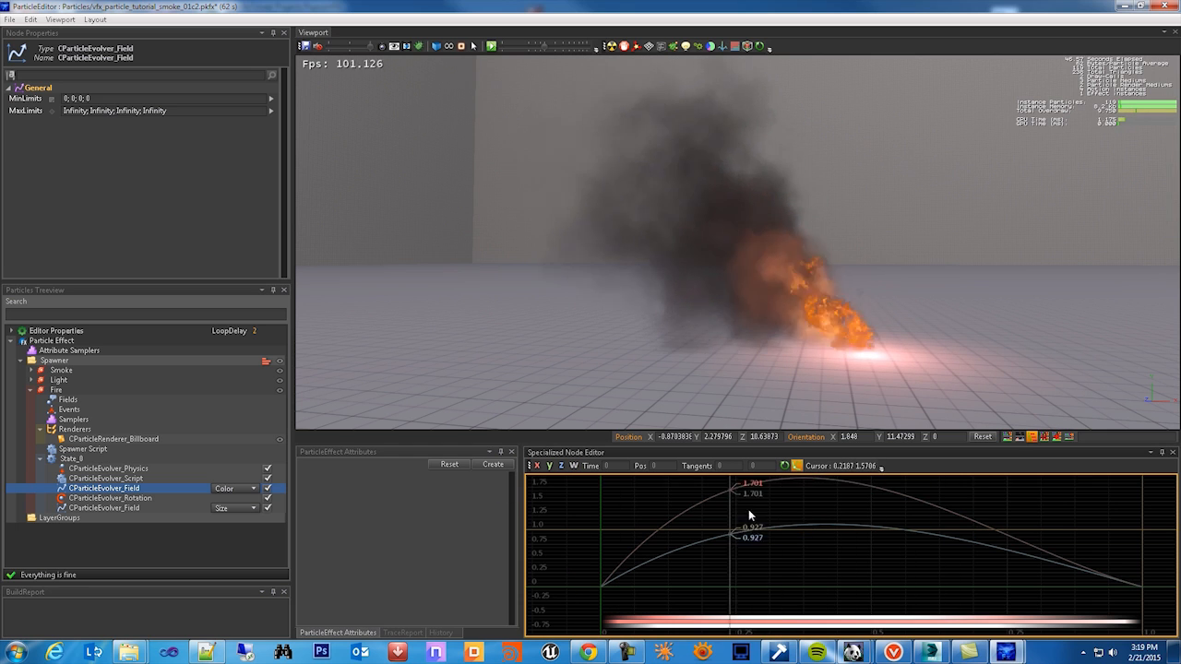
middle_drag(748, 510, 714, 524)
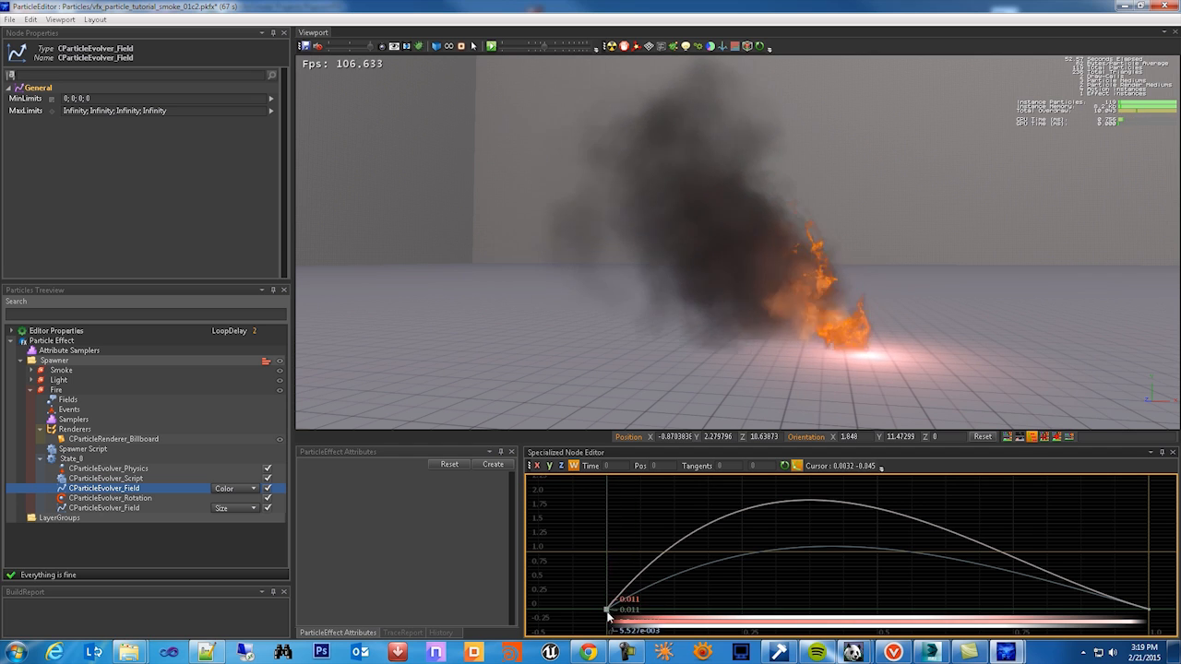
drag(618, 597, 636, 611)
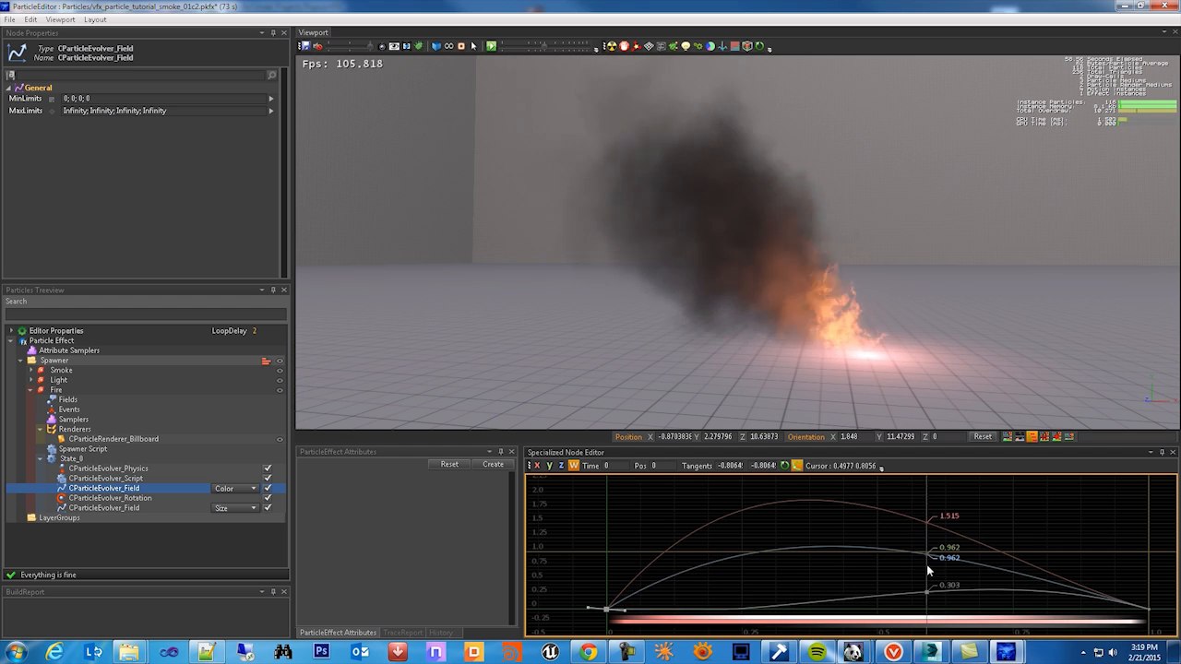
- Flatten the end of the Fire layer's W color curve by setting the last point's tangents to about -1.26
middle_drag(927, 564, 868, 551)
click(1092, 597)
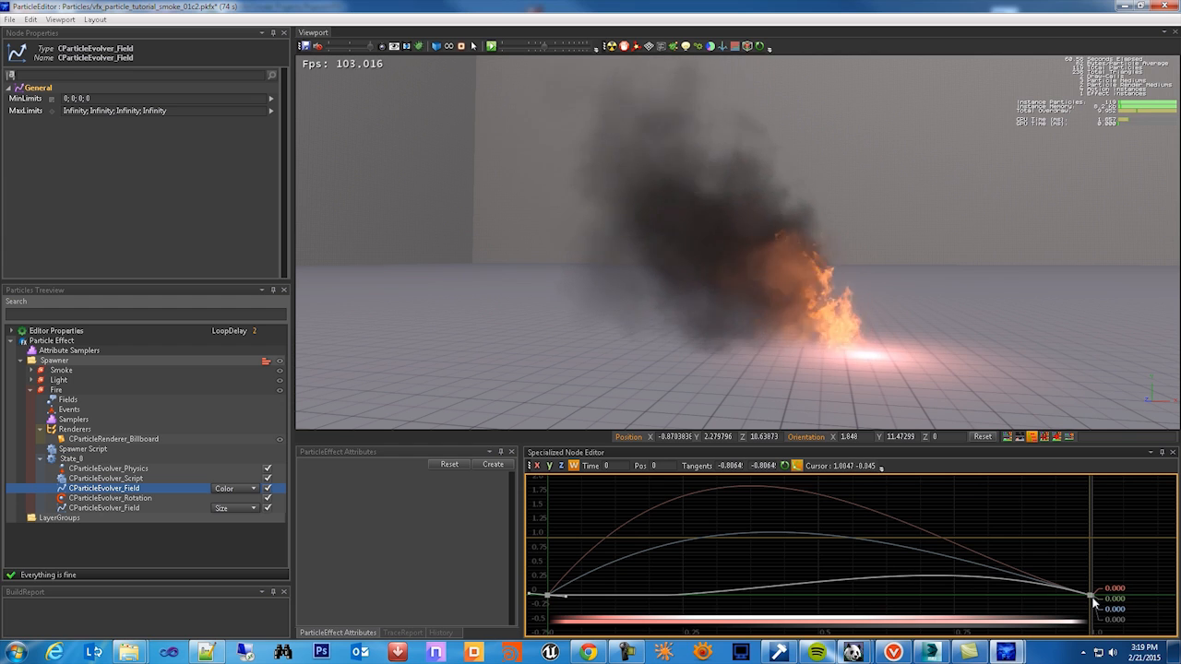
drag(1073, 592, 1072, 597)
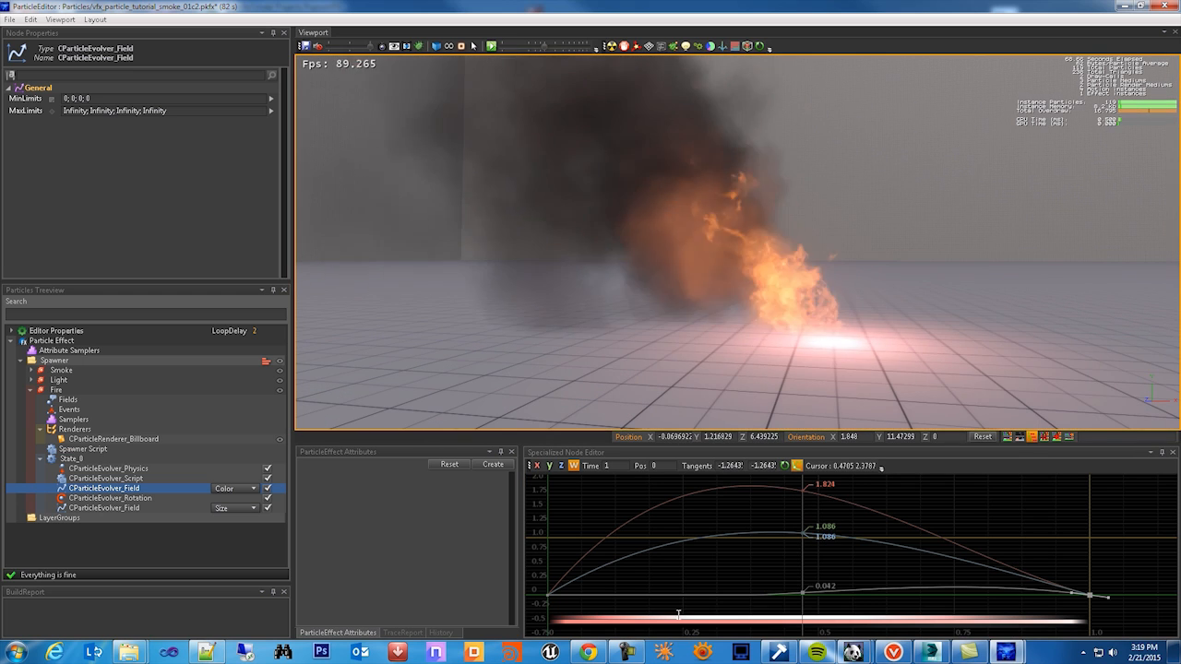
- Raise both ends of the Fire layer's W color curve to about 0.6 and arch it to about 1.0 in the middle
drag(541, 544, 1089, 560)
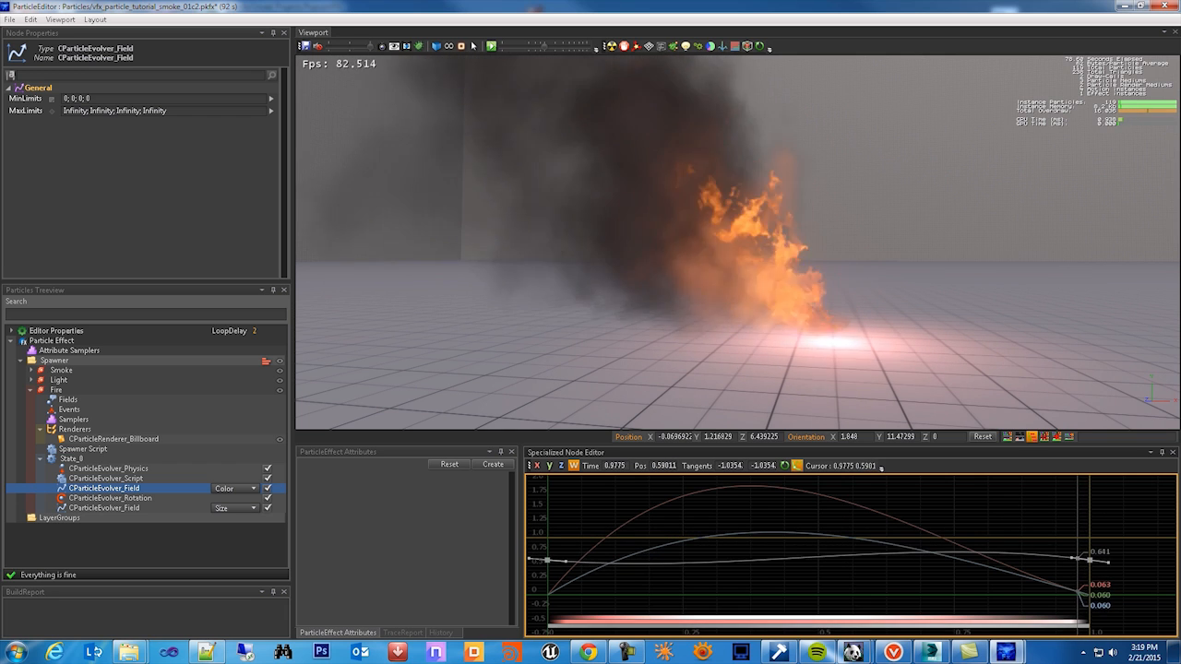
click(564, 558)
drag(568, 554, 568, 557)
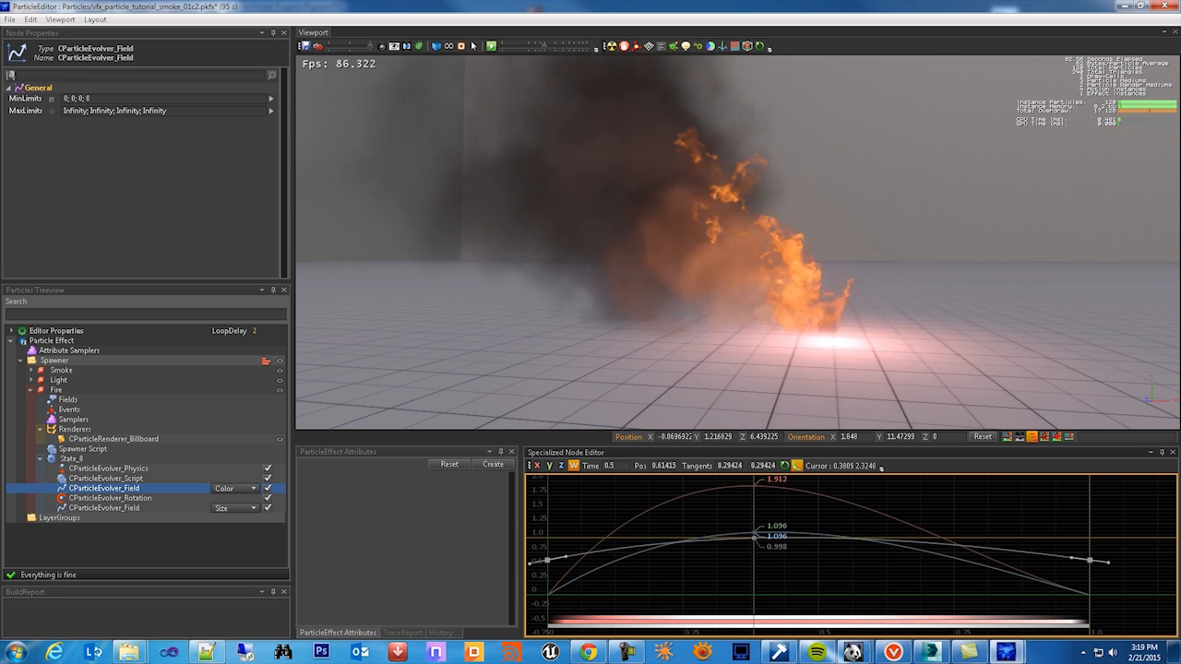
scroll(822, 190, down, 3)
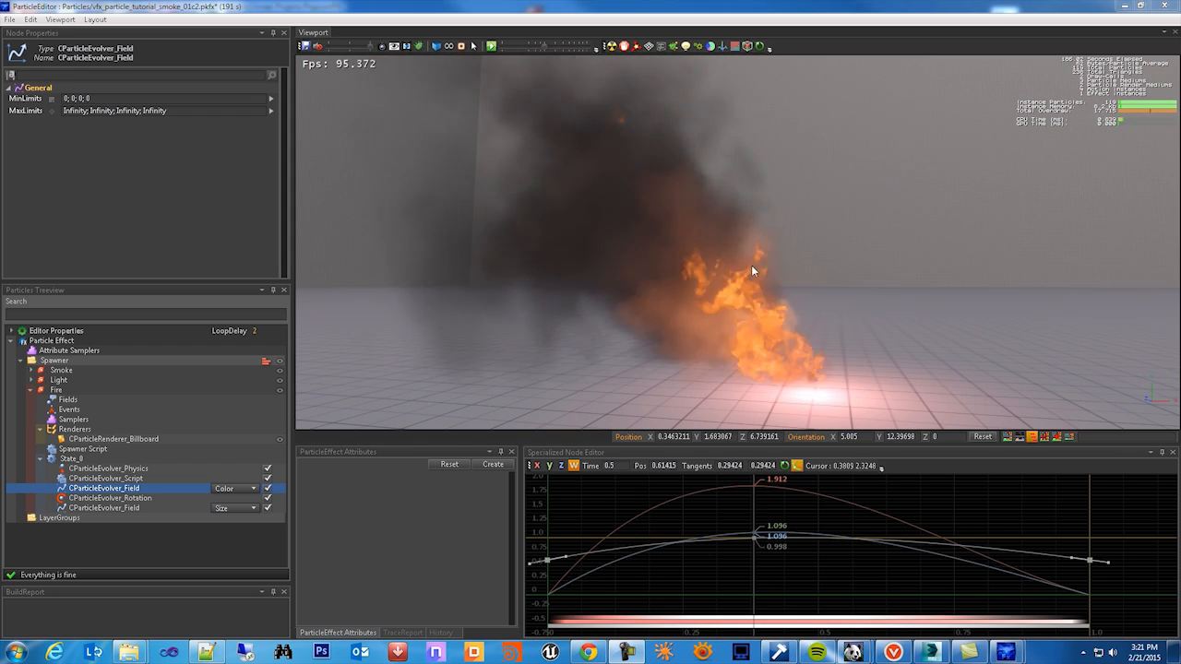
scroll(773, 119, down, 2)
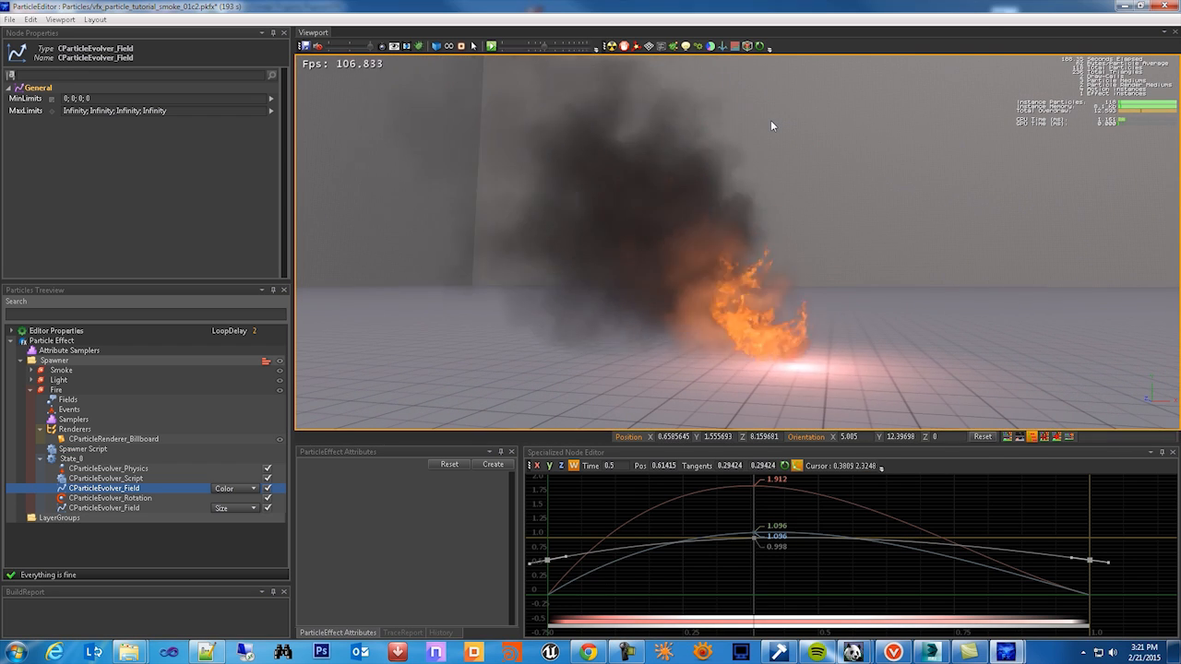